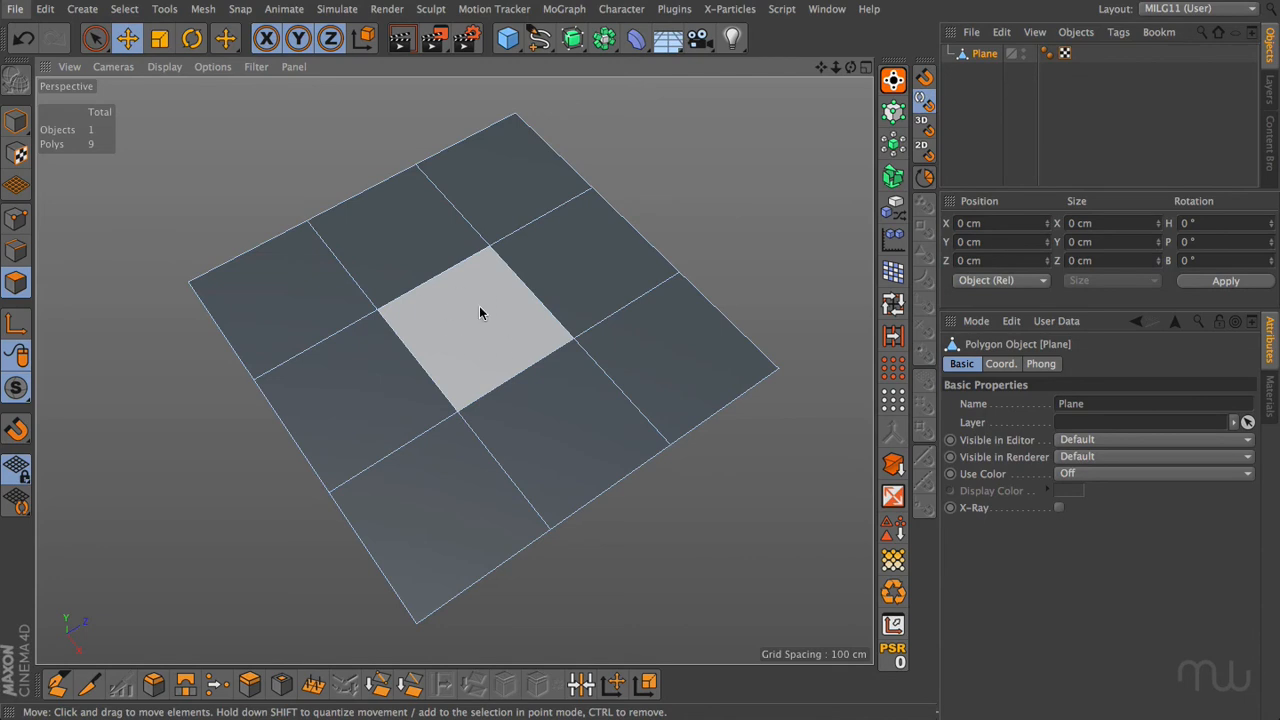
Split the plane's centre polygon off into its own object and delete that polygon from the original plane
left_click(479, 307)
left_click(507, 686)
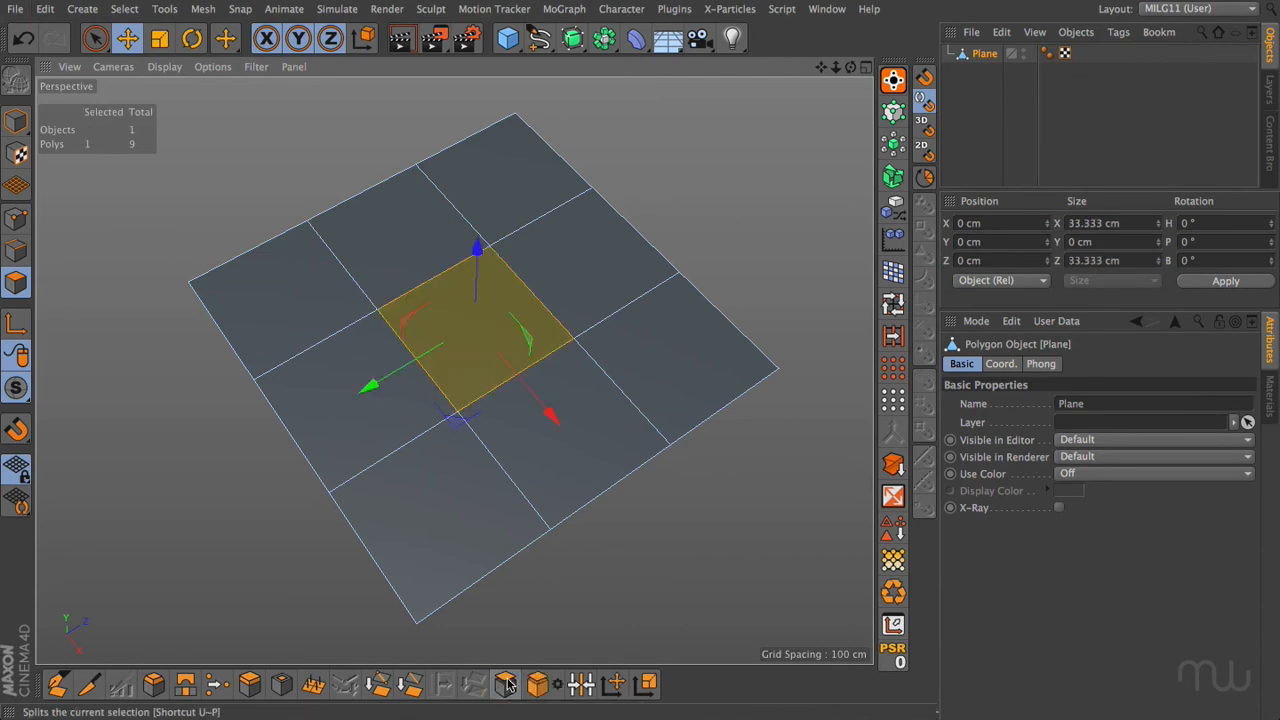
key("Delete")
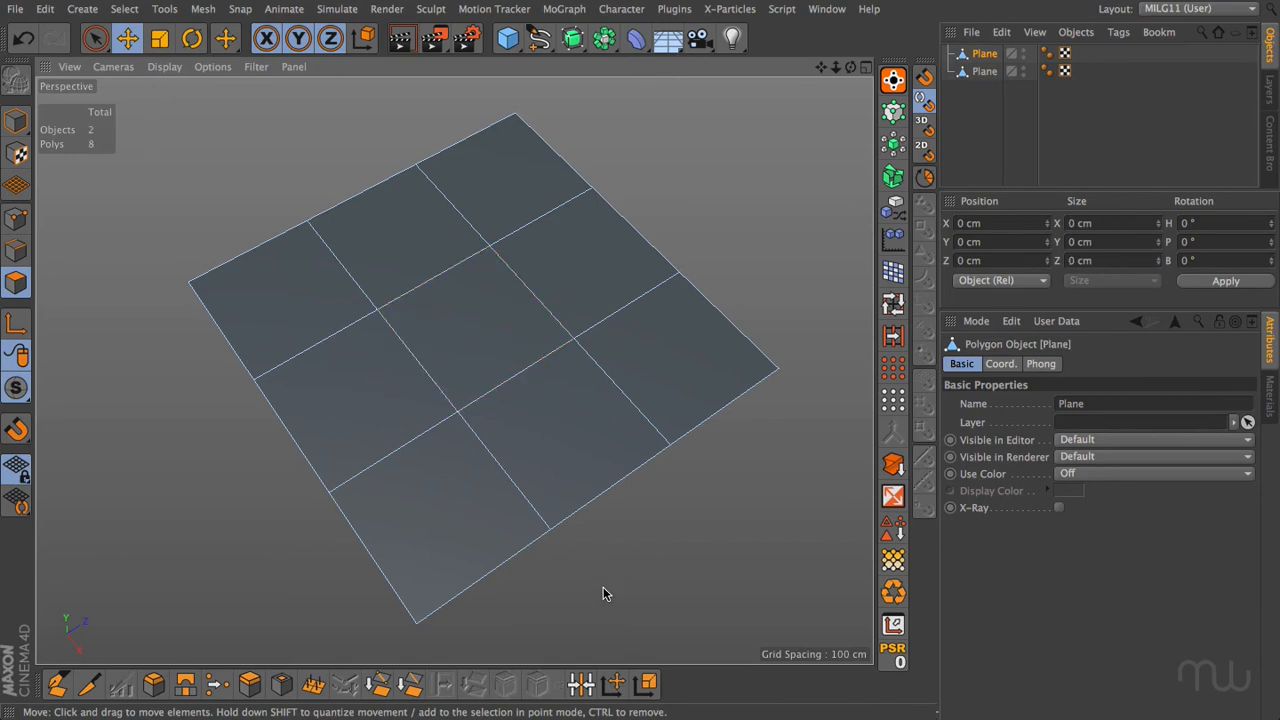
Raise the split-off centre polygon about 15 cm above the plane and undo the move
left_click(984, 71)
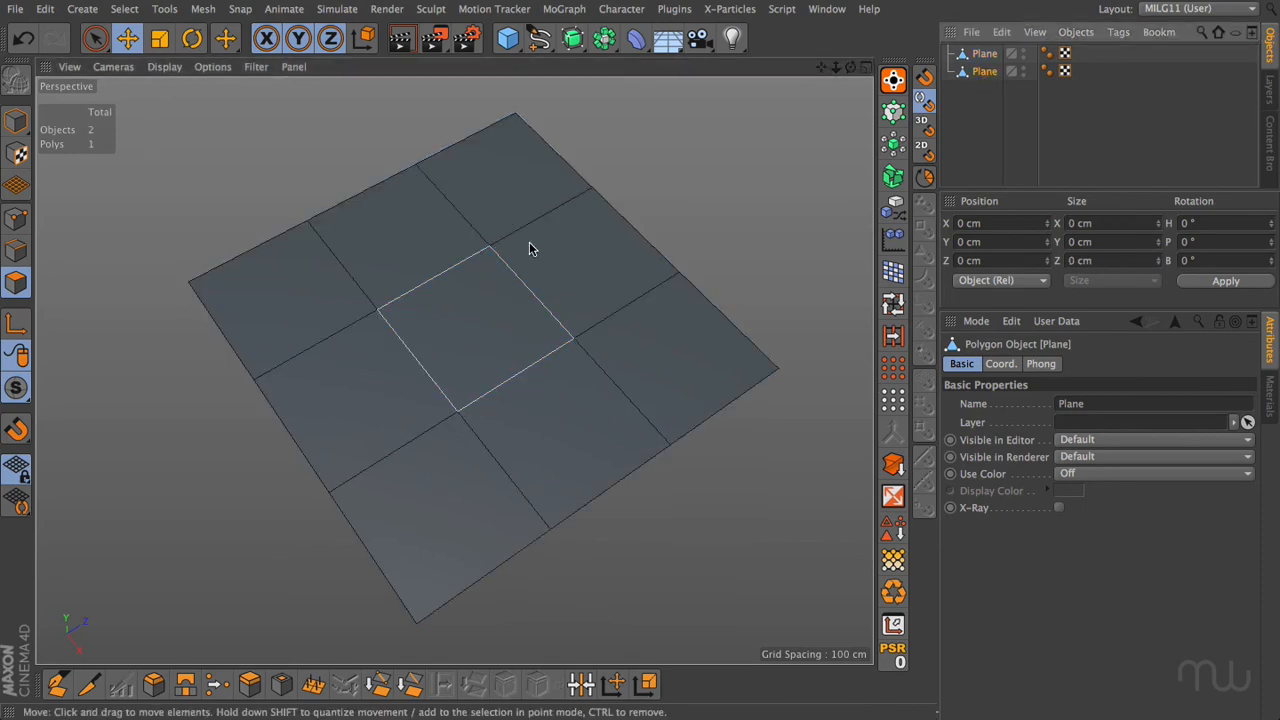
left_click(487, 318)
left_click_drag(479, 252, 472, 214)
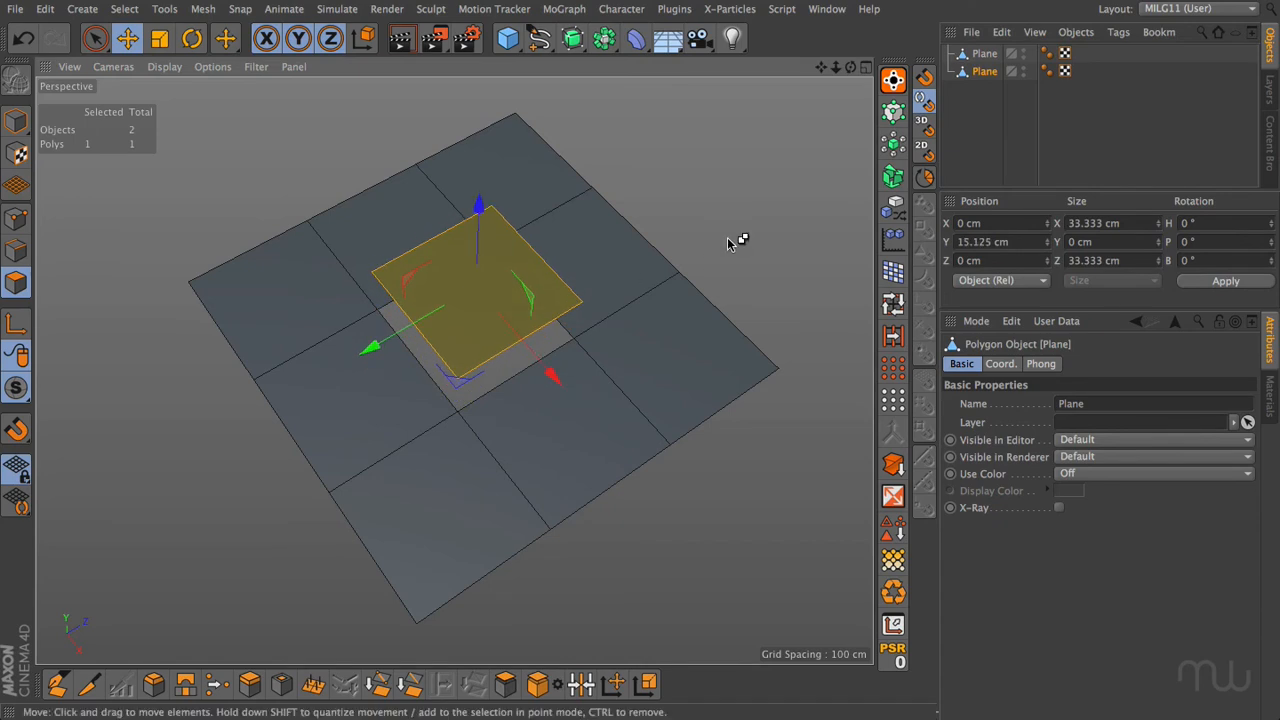
key("ctrl+z")
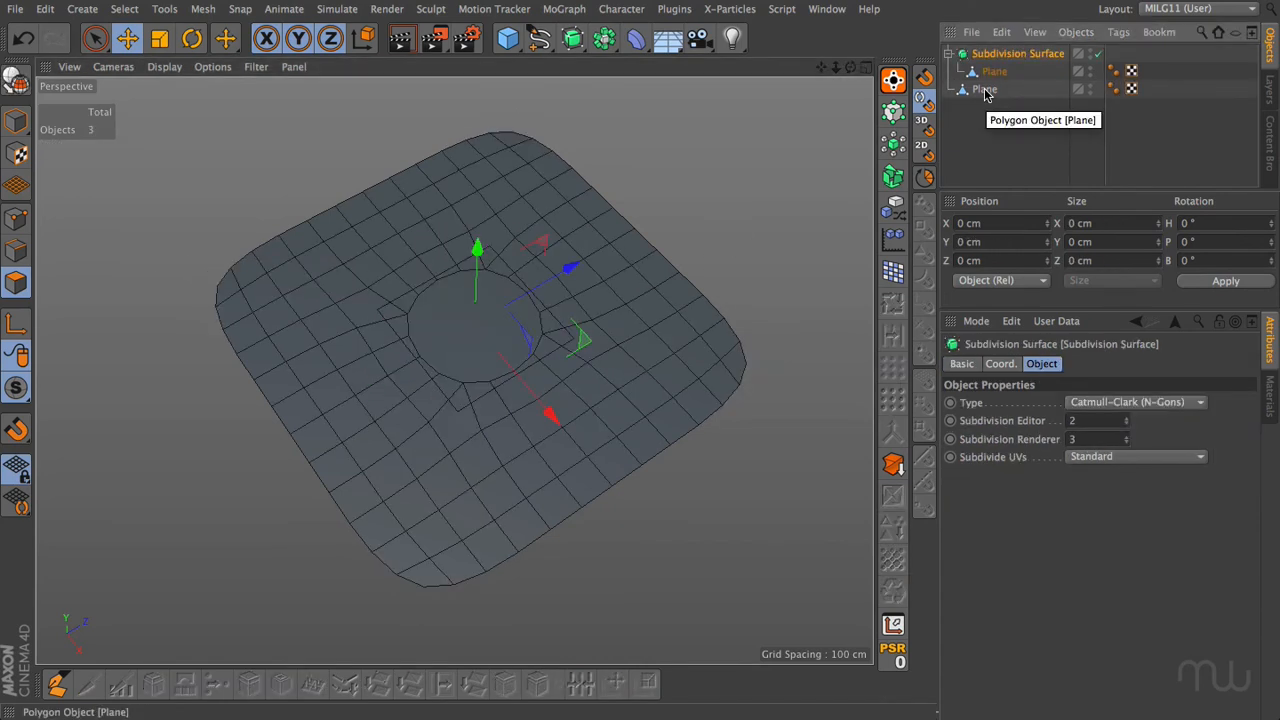
Place the split-off centre polygon object under a Subdivision Surface of its own
left_click(985, 90)
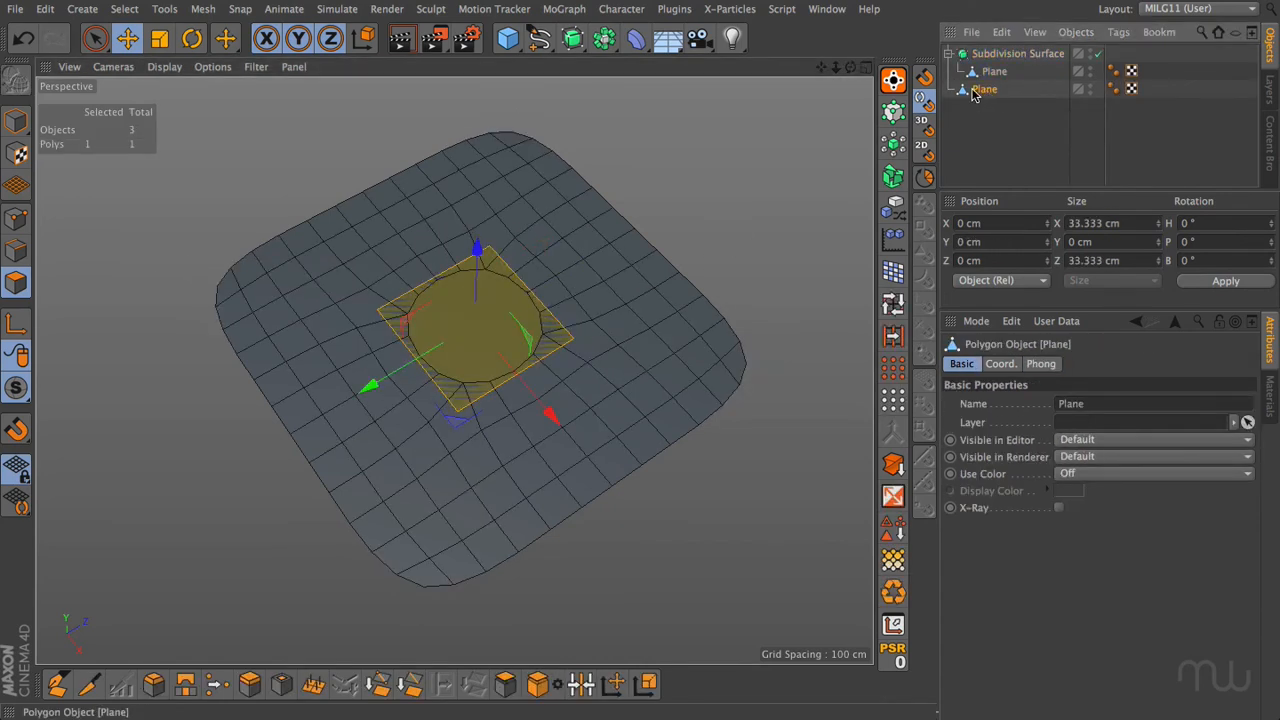
left_click(574, 38)
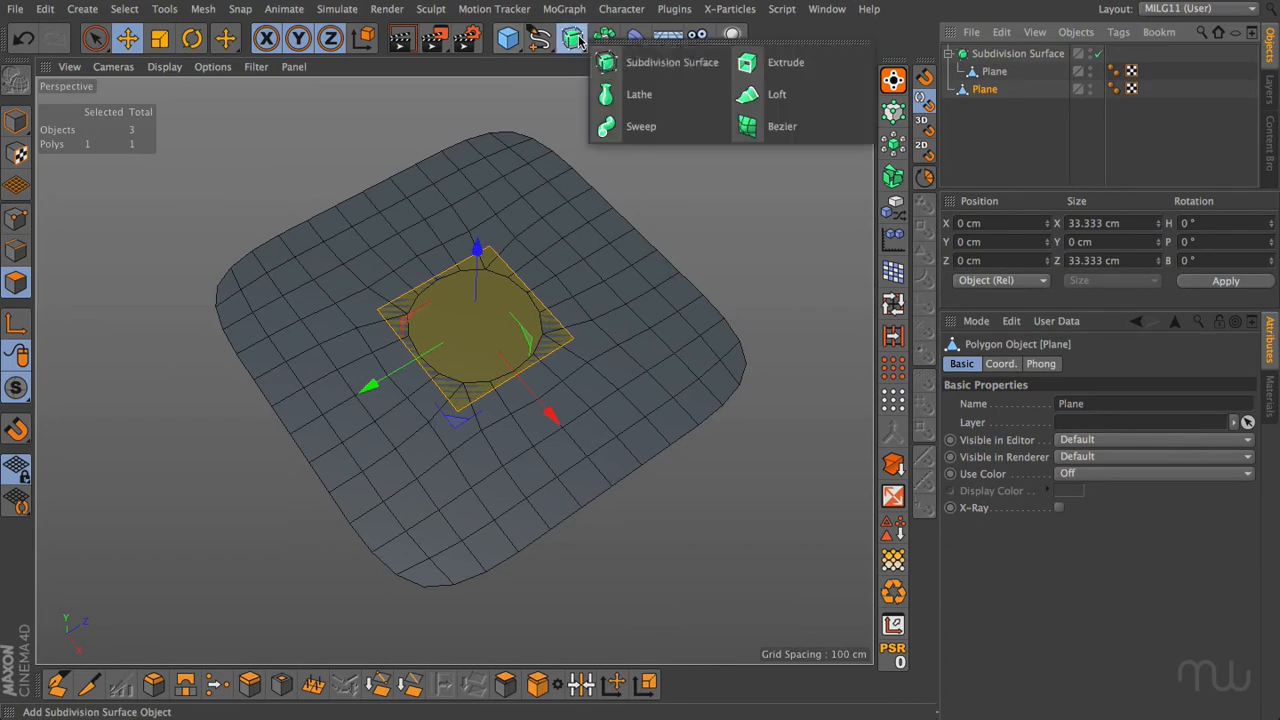
left_click(630, 63, "alt")
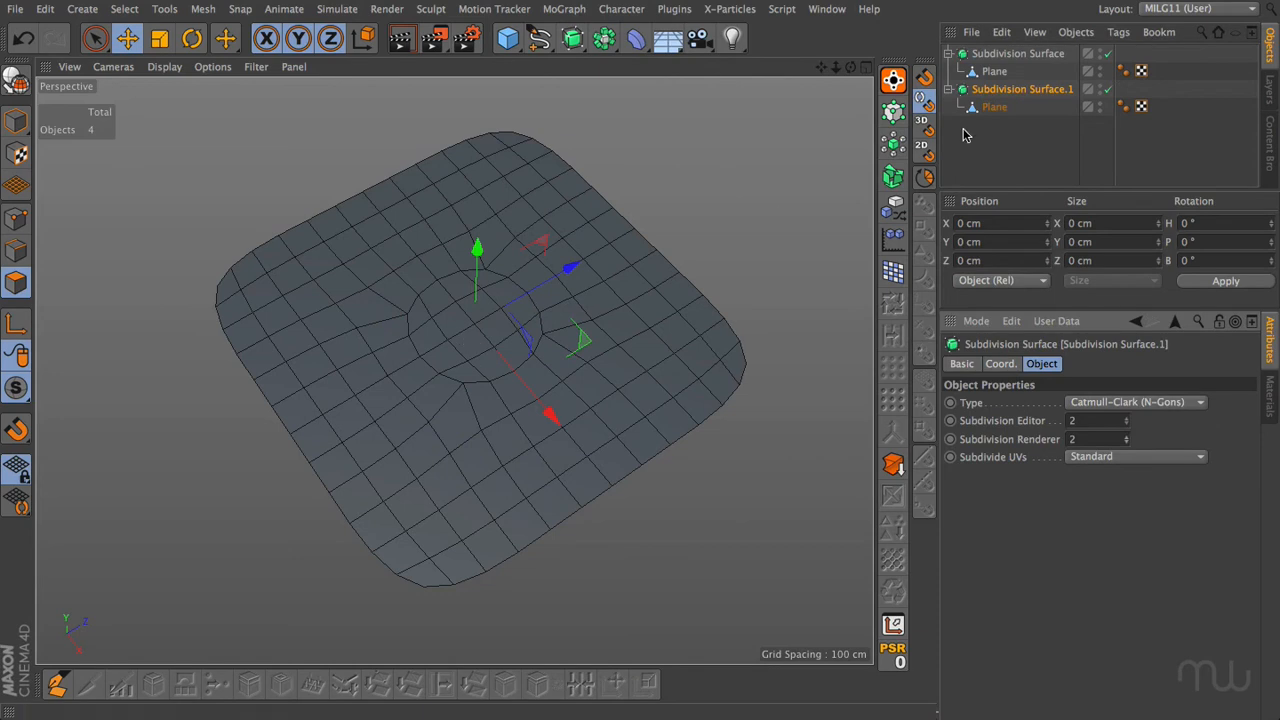
Make the centre patch's Subdivision Surface editable, and switch the outer plane's Subdivision Surface off and on again to compare the meshes
left_click(990, 92)
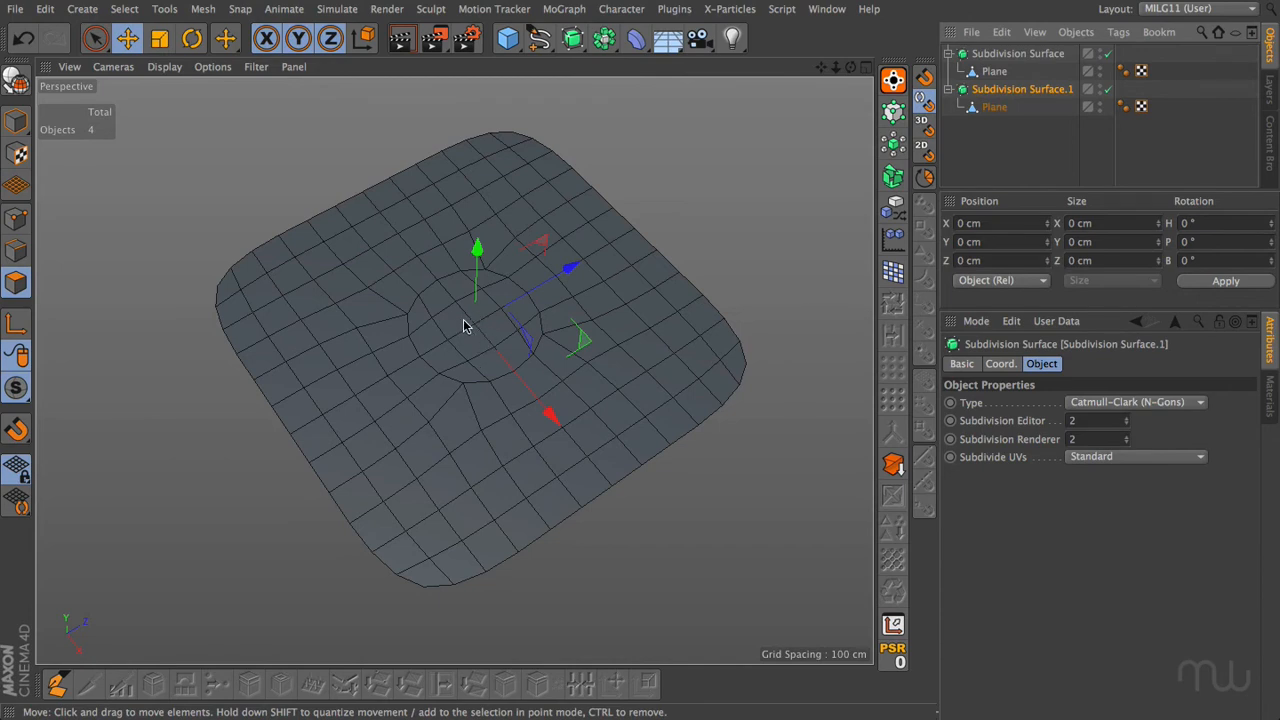
key("c")
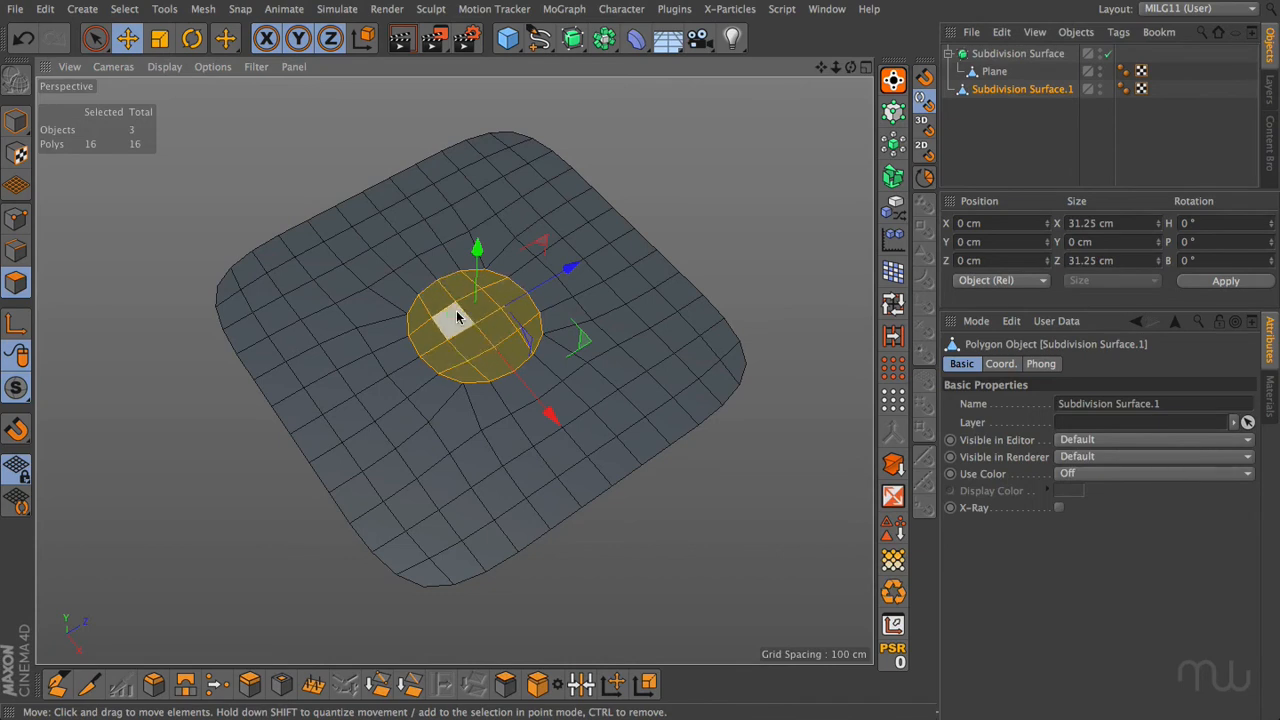
left_click(1107, 54)
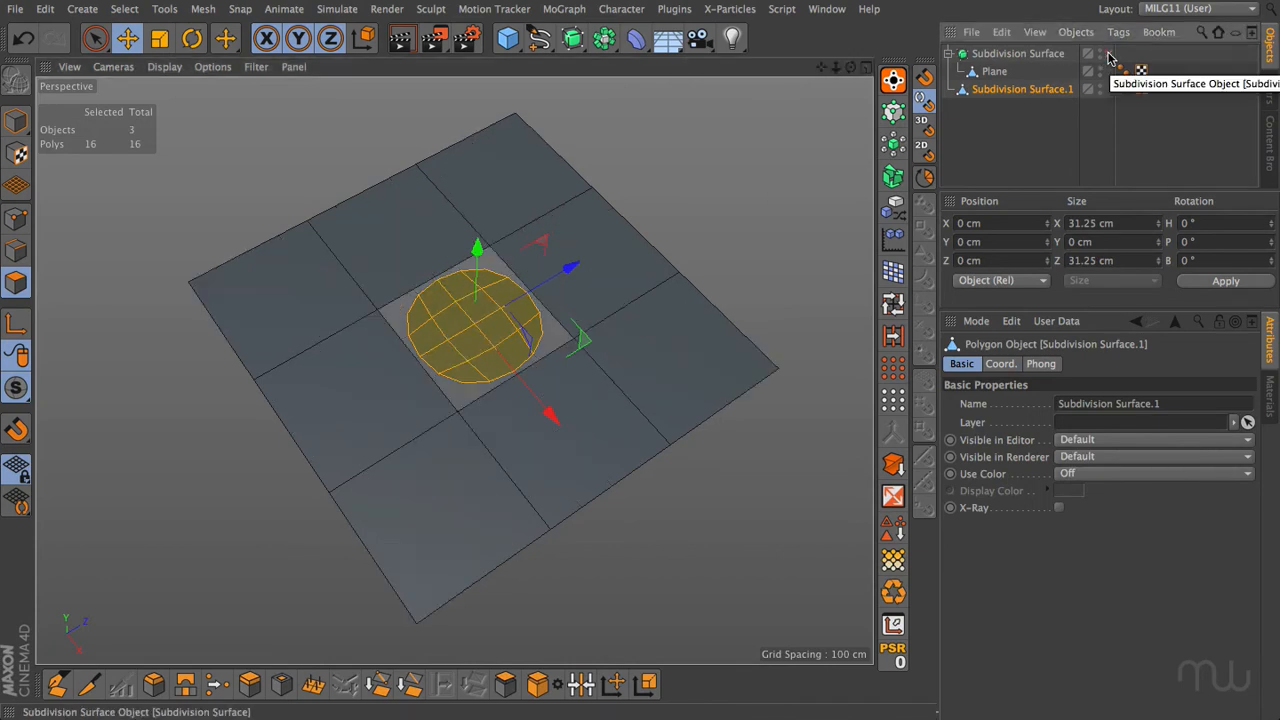
left_click(1105, 54)
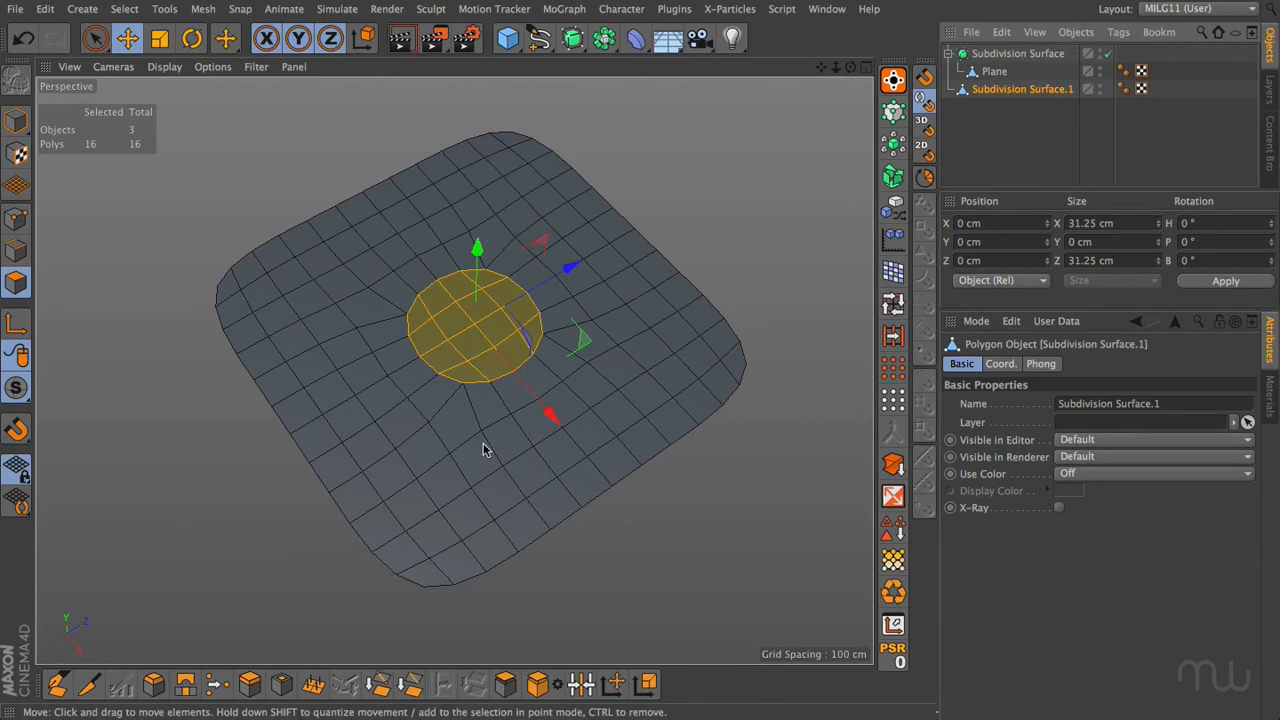
Draw a closed four-point polygon in the Front view with the Polygon Pen
left_click(520, 257)
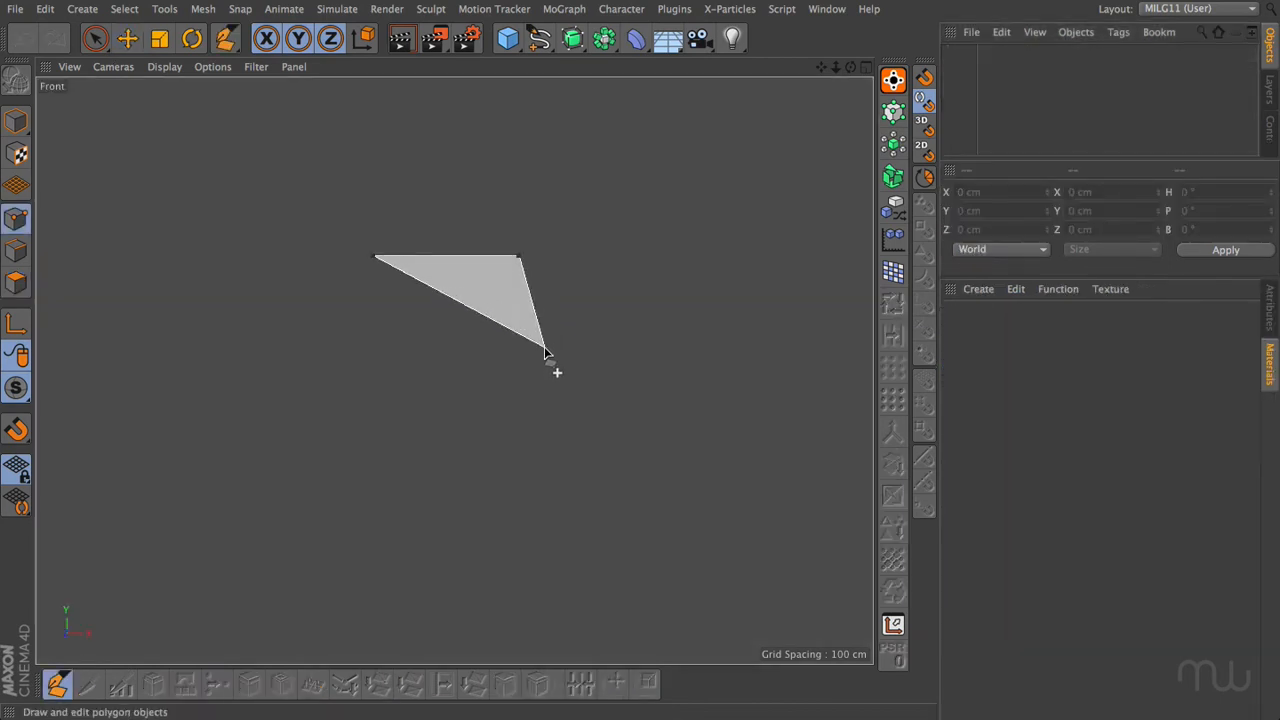
left_click(545, 352)
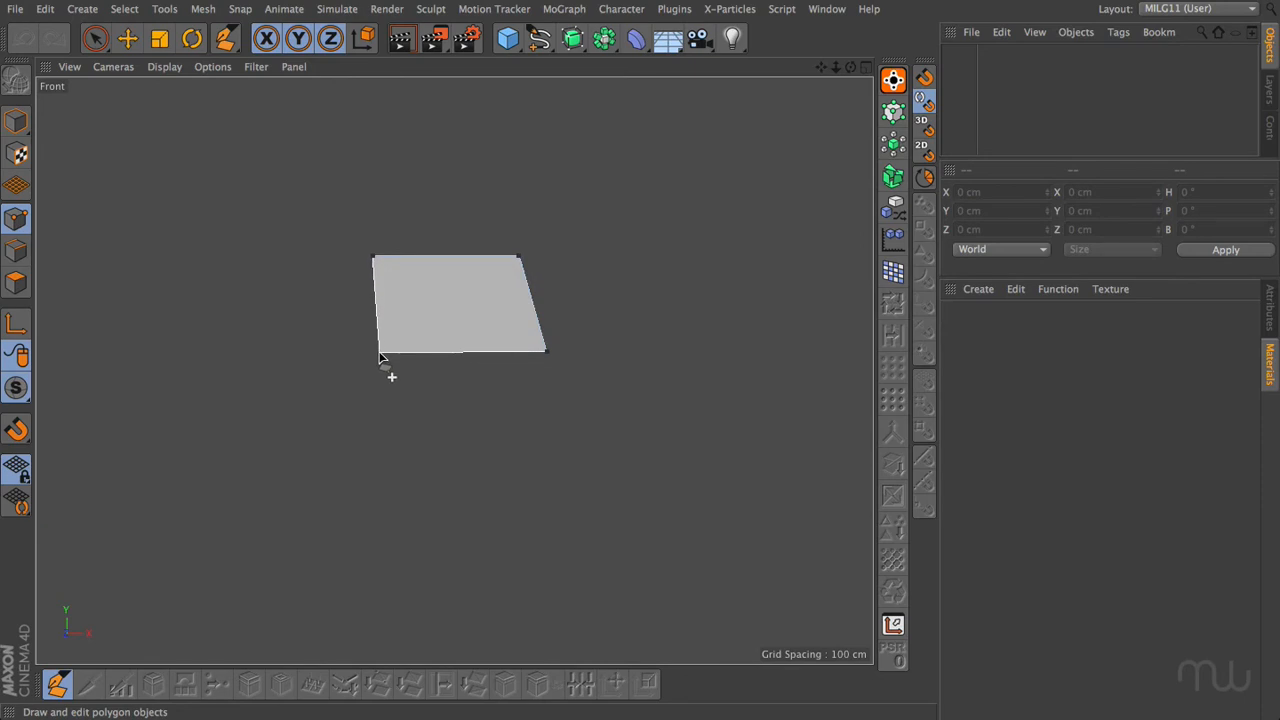
left_click(380, 355)
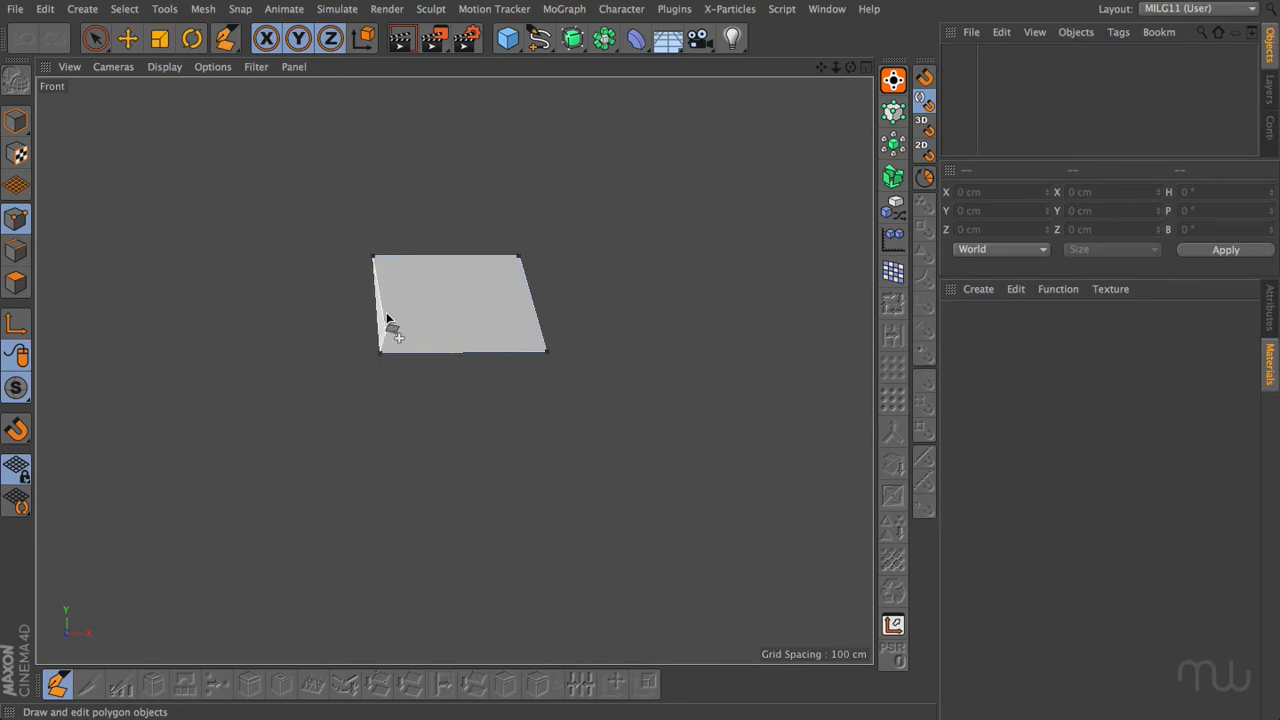
left_click(374, 259)
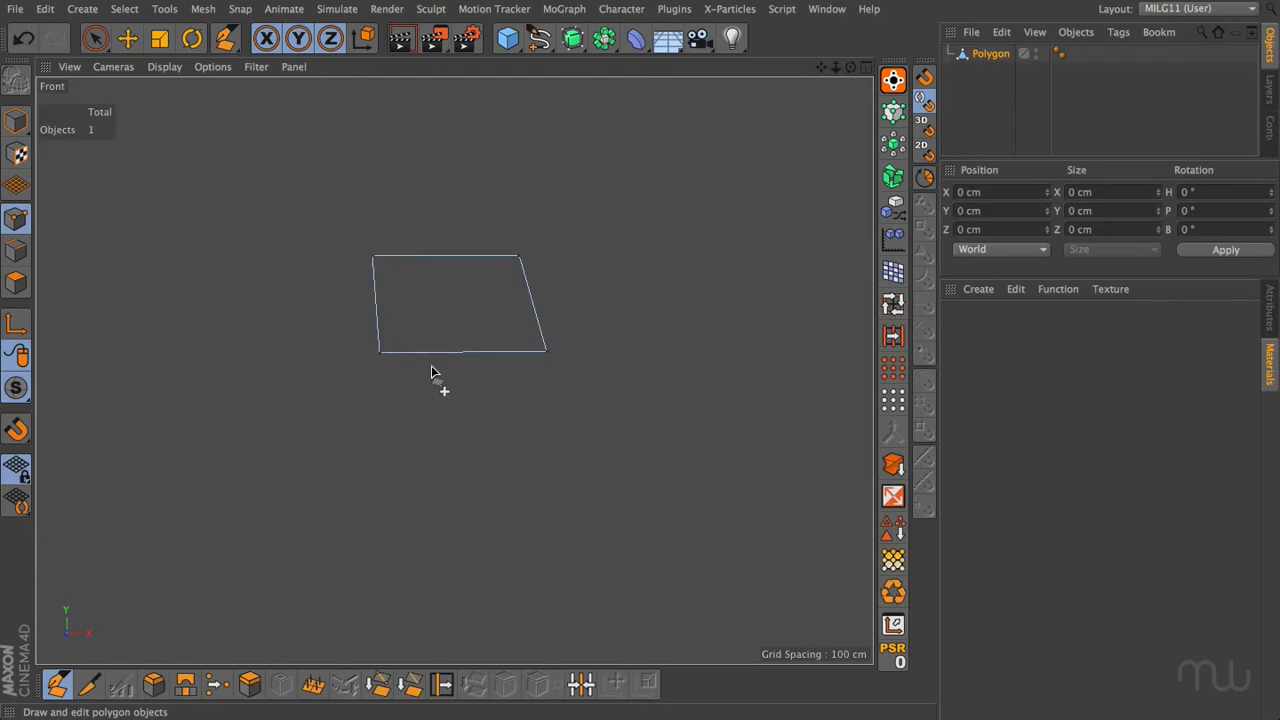
Extend the polygon's lower edge downward into a strip of three quads and shift its left-side points into a slanted curve
left_click_drag(448, 360, 461, 583, "ctrl")
left_click_drag(372, 258, 362, 259)
left_click_drag(378, 353, 386, 355)
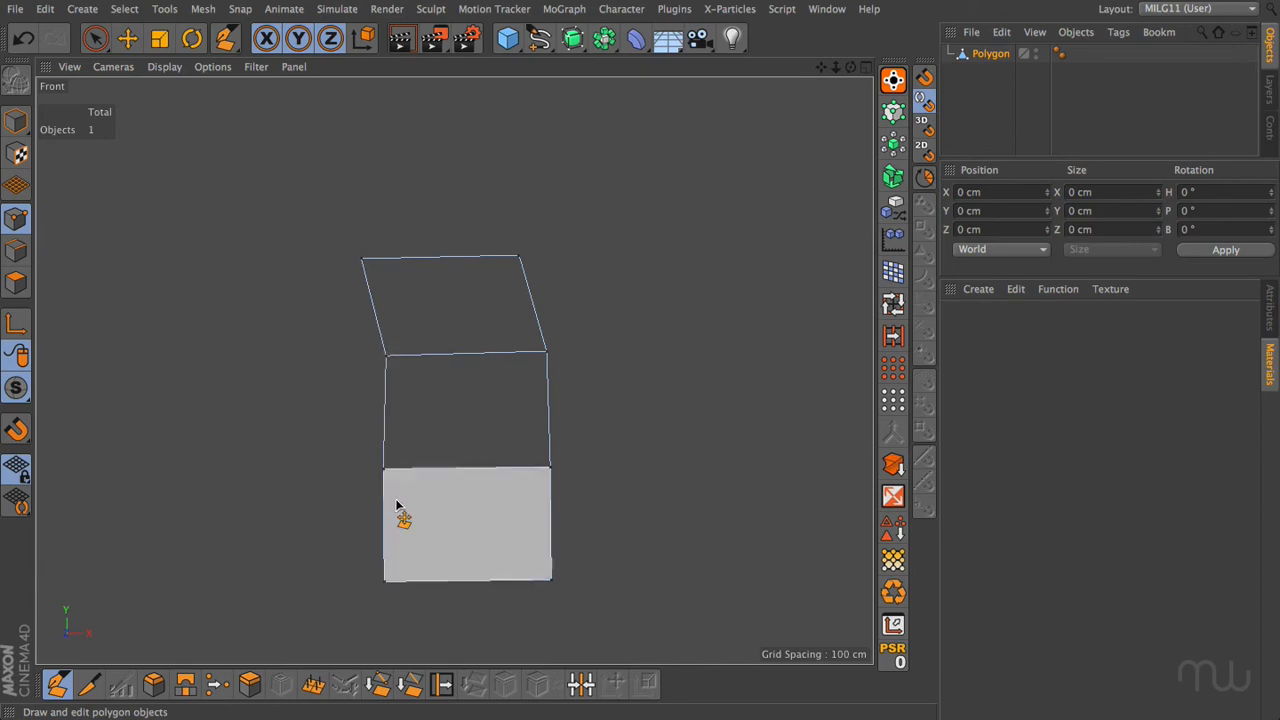
left_click_drag(384, 469, 401, 470)
left_click_drag(385, 580, 409, 593)
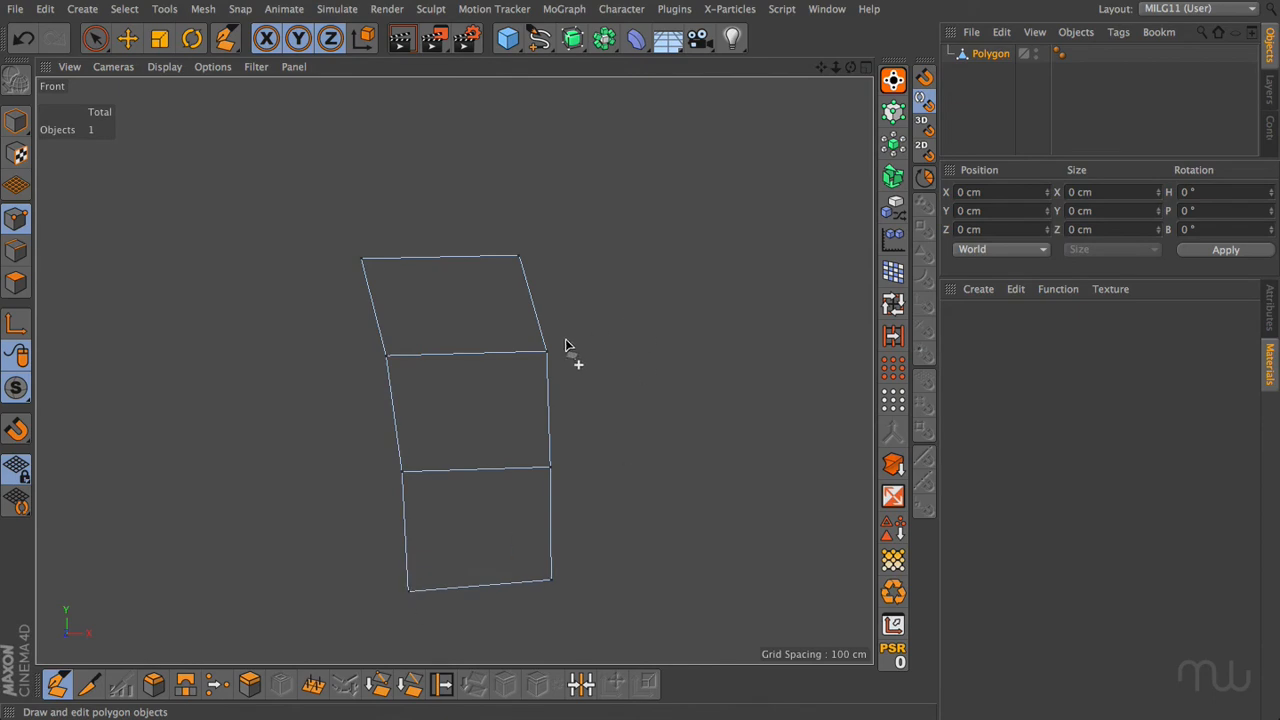
Reposition the strip's right-side points into a curve that narrows toward the top, with the upper inner edge nearly level
left_click_drag(548, 355, 555, 352)
left_click_drag(549, 473, 583, 473)
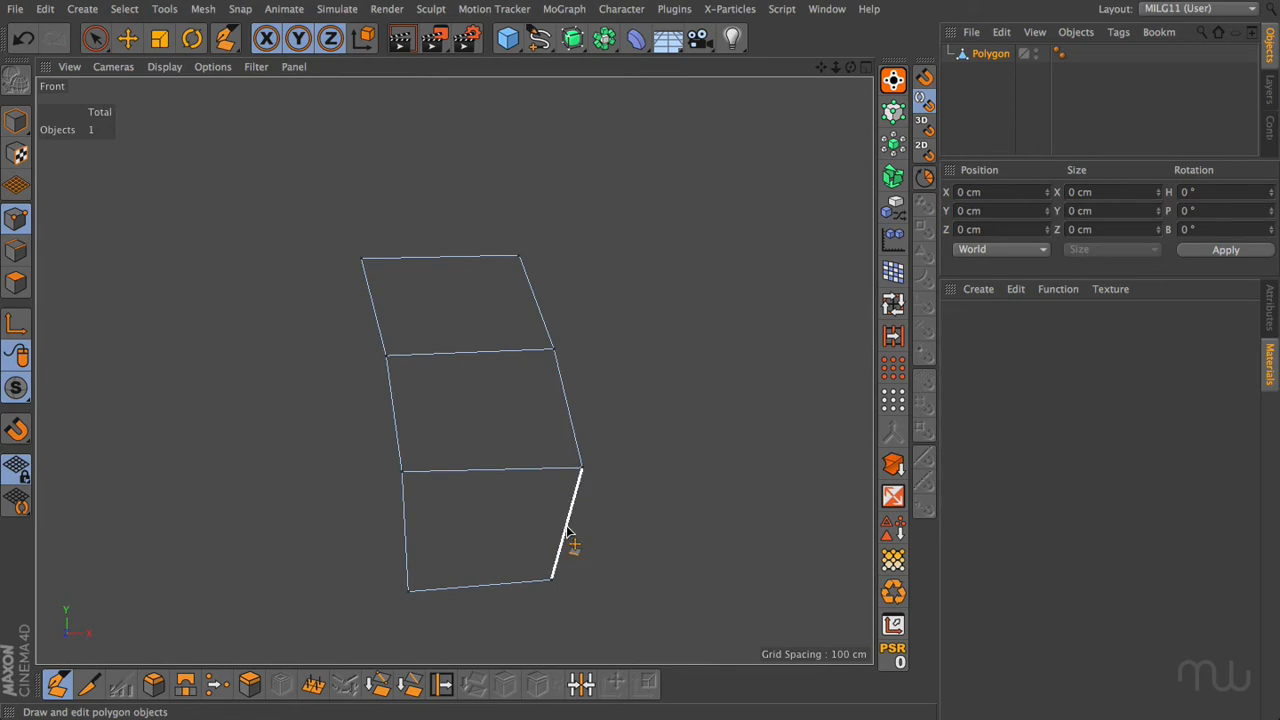
left_click_drag(553, 584, 603, 592)
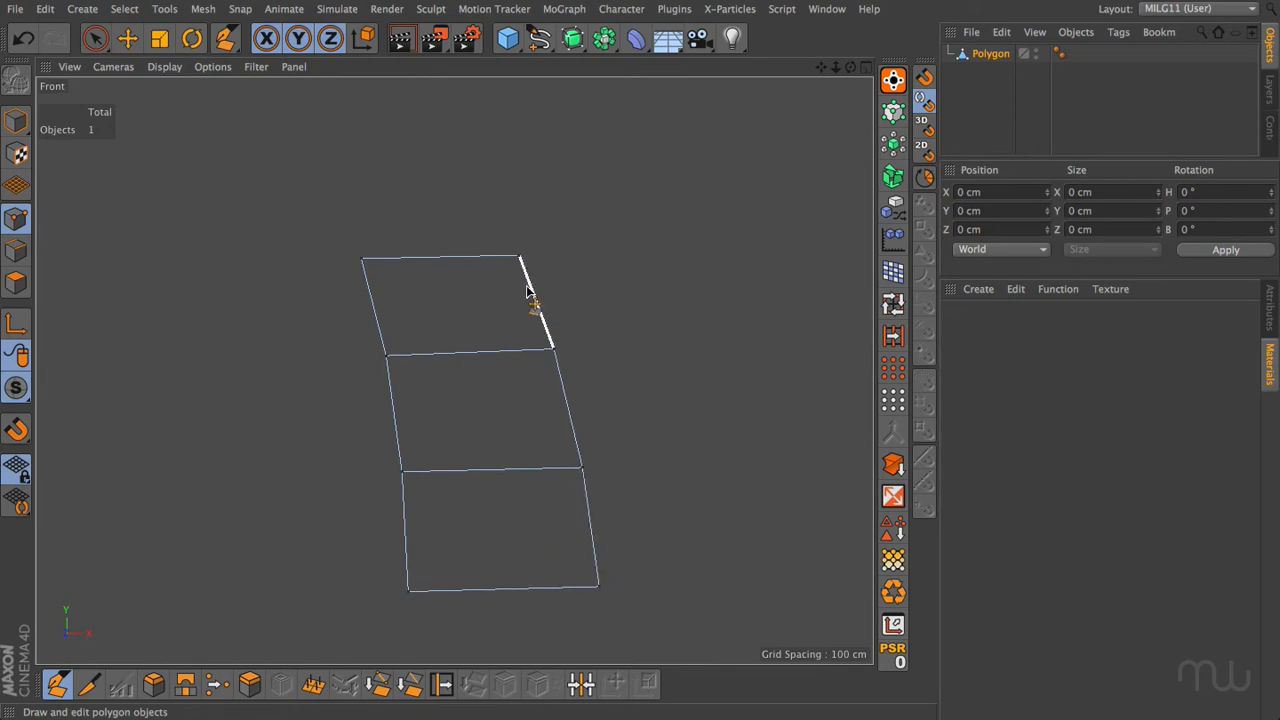
left_click_drag(554, 351, 541, 349)
left_click_drag(521, 257, 496, 259)
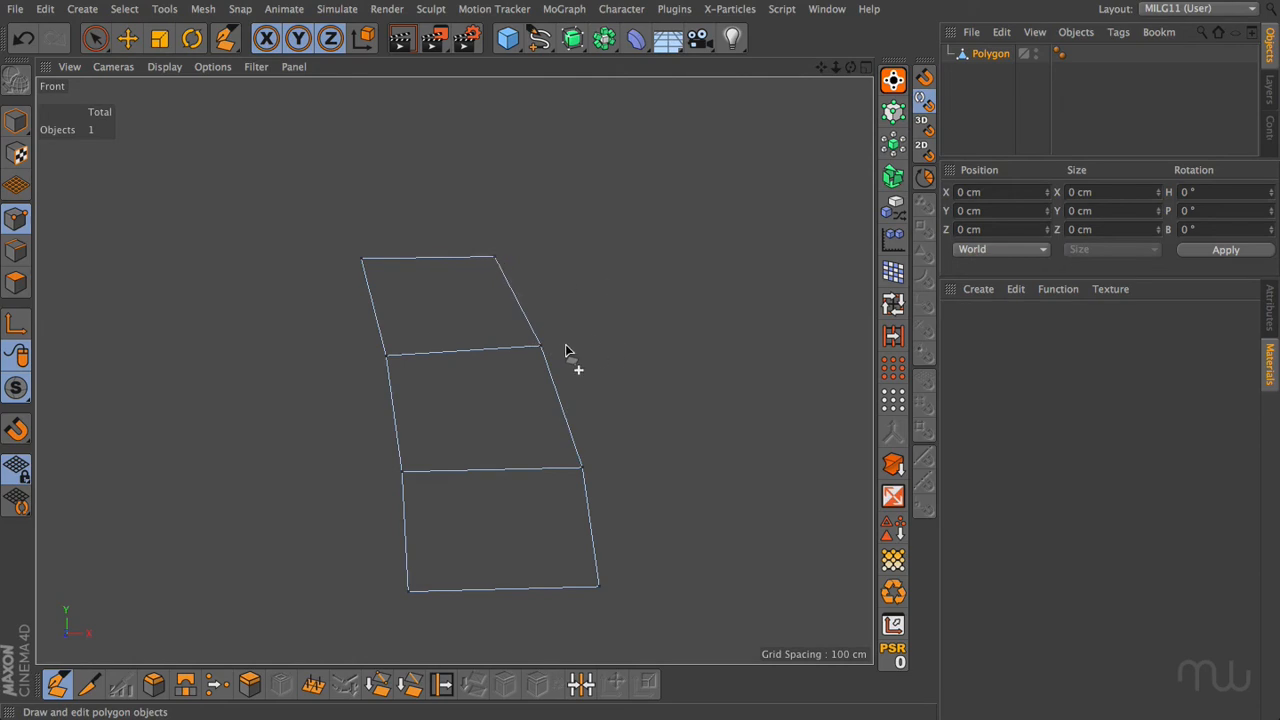
left_click_drag(543, 350, 541, 355)
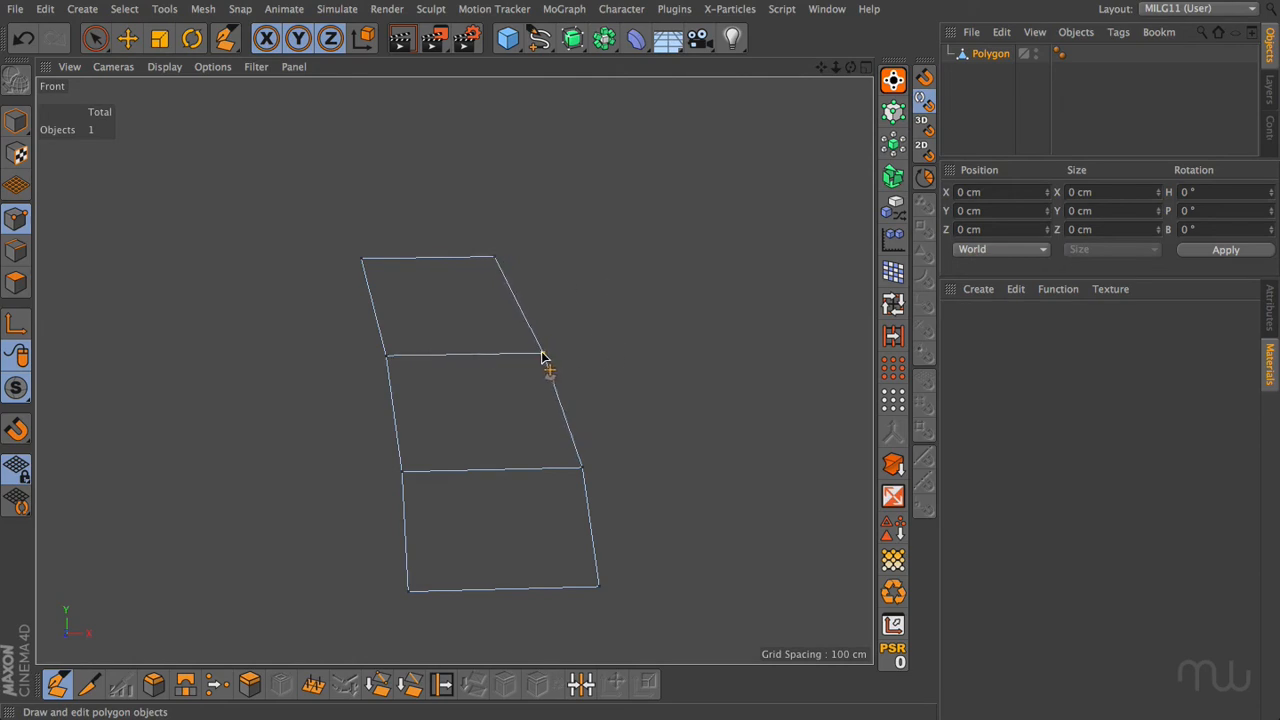
Cut two lengthwise loops through the strip with the Knife in Loop mode, dividing it into three roughly even columns
left_click(88, 683)
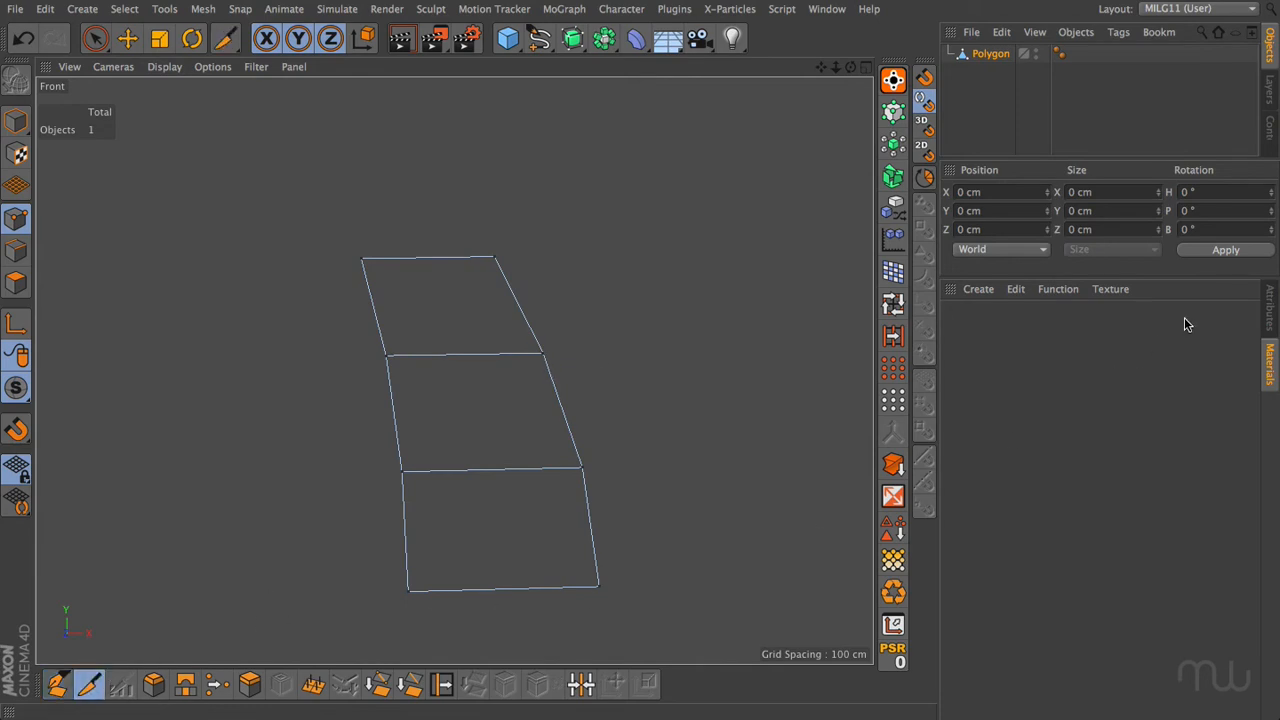
left_click(1271, 305)
left_click(1014, 355)
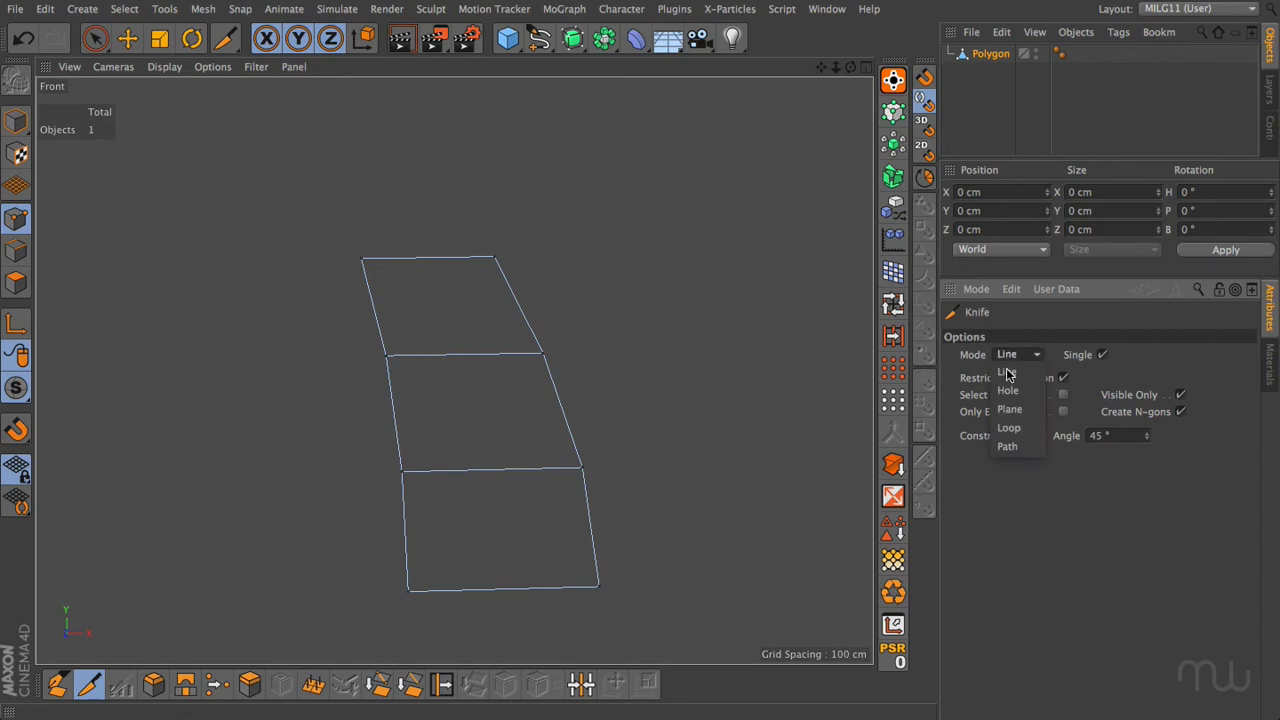
left_click(1004, 428)
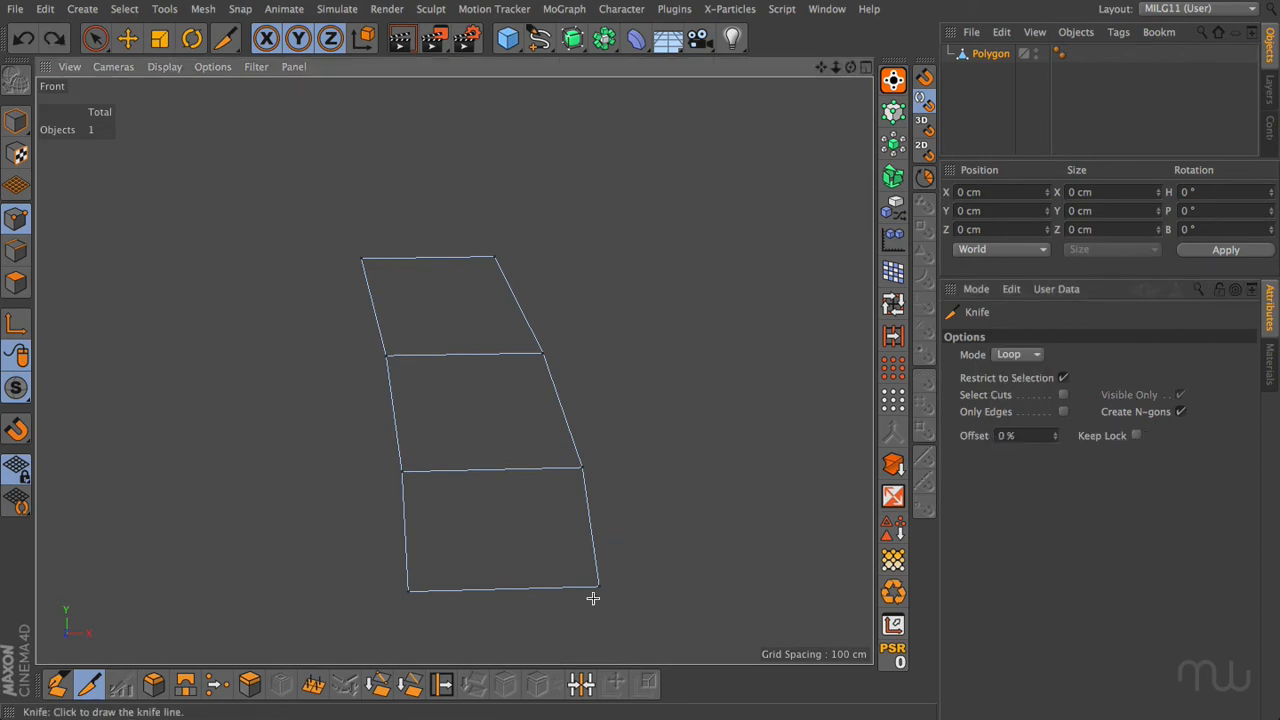
left_click(543, 592)
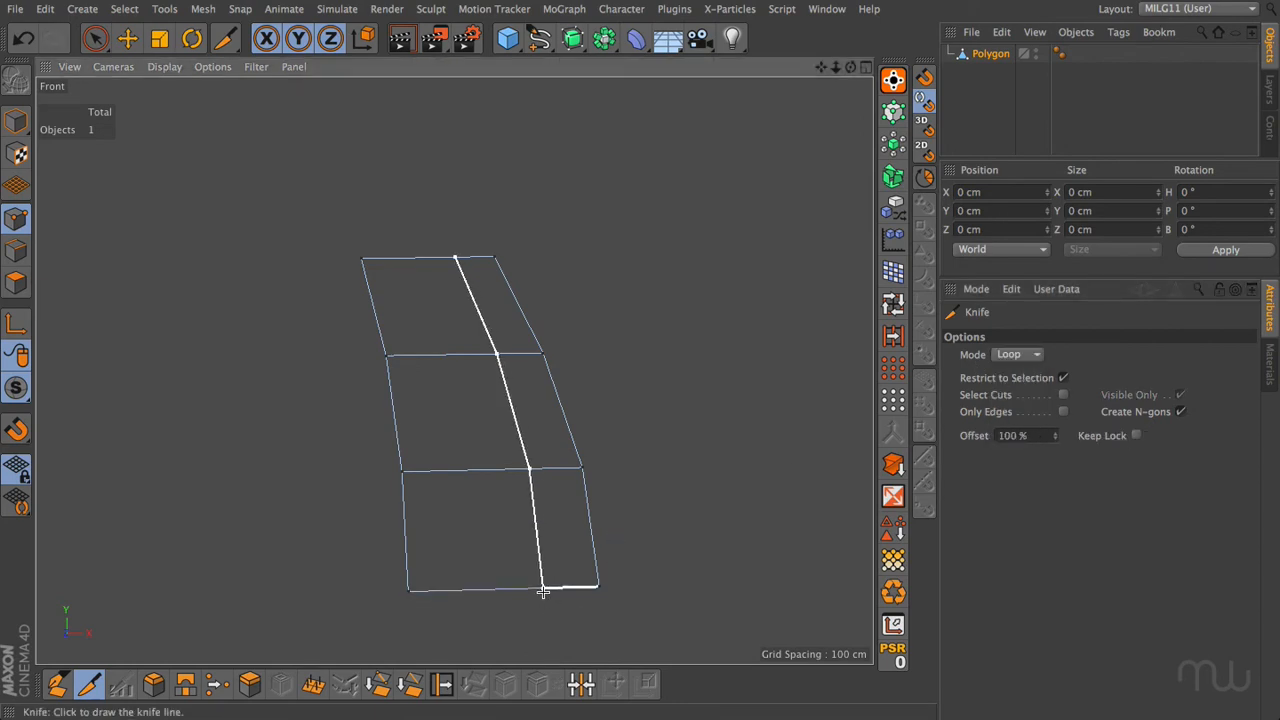
left_click(478, 594)
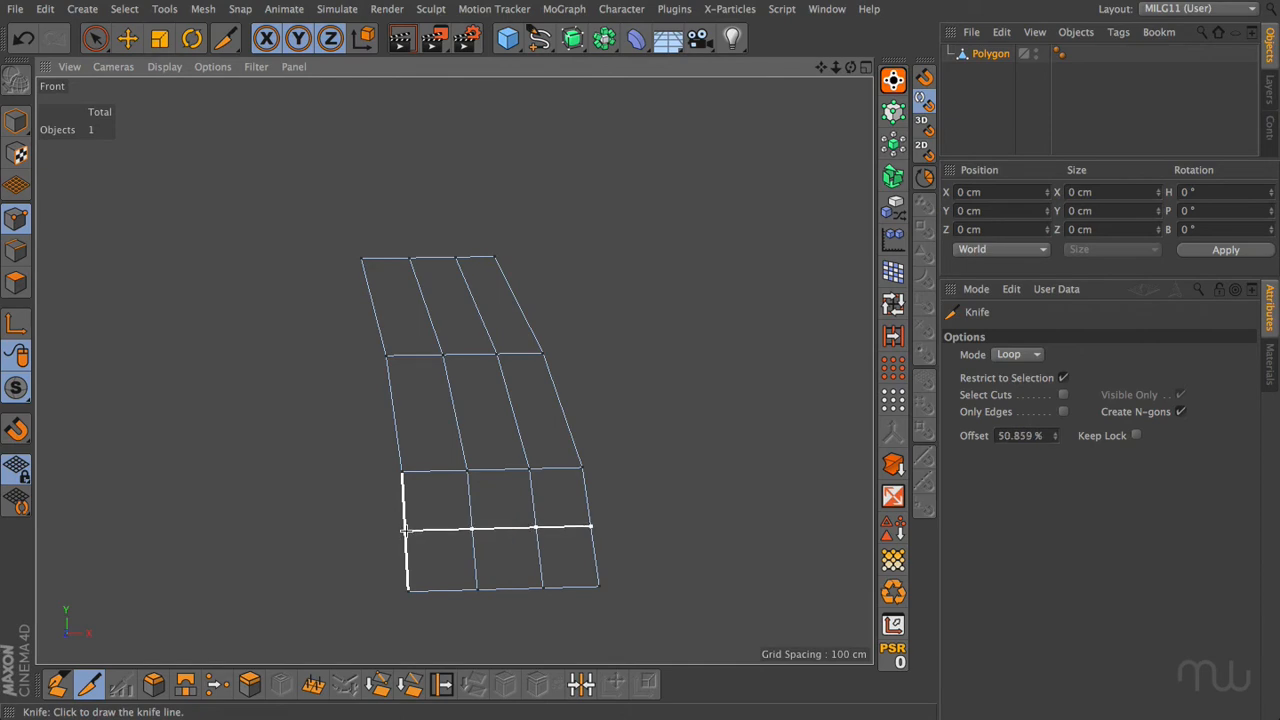
Clone the upper inner row of edges upward by 65 cm using Edge Slide with Preserve Curvature enabled
left_click(443, 683)
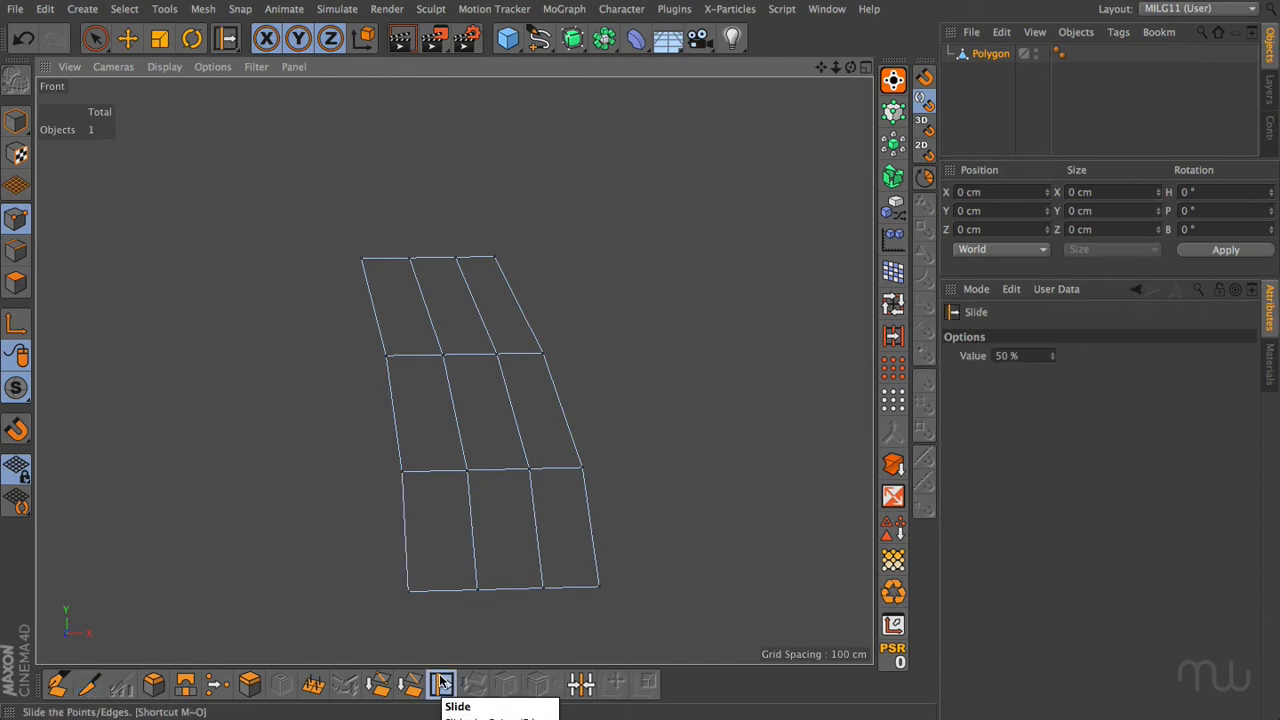
left_click(16, 250)
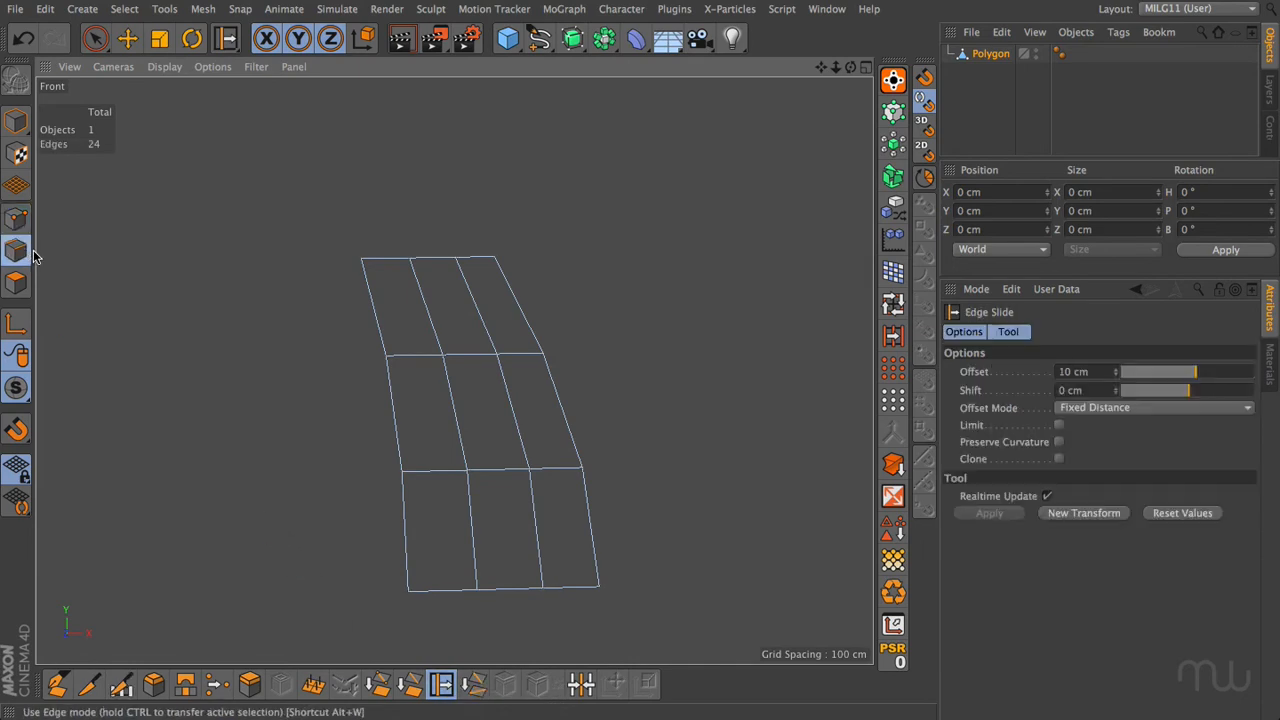
left_click(1059, 443)
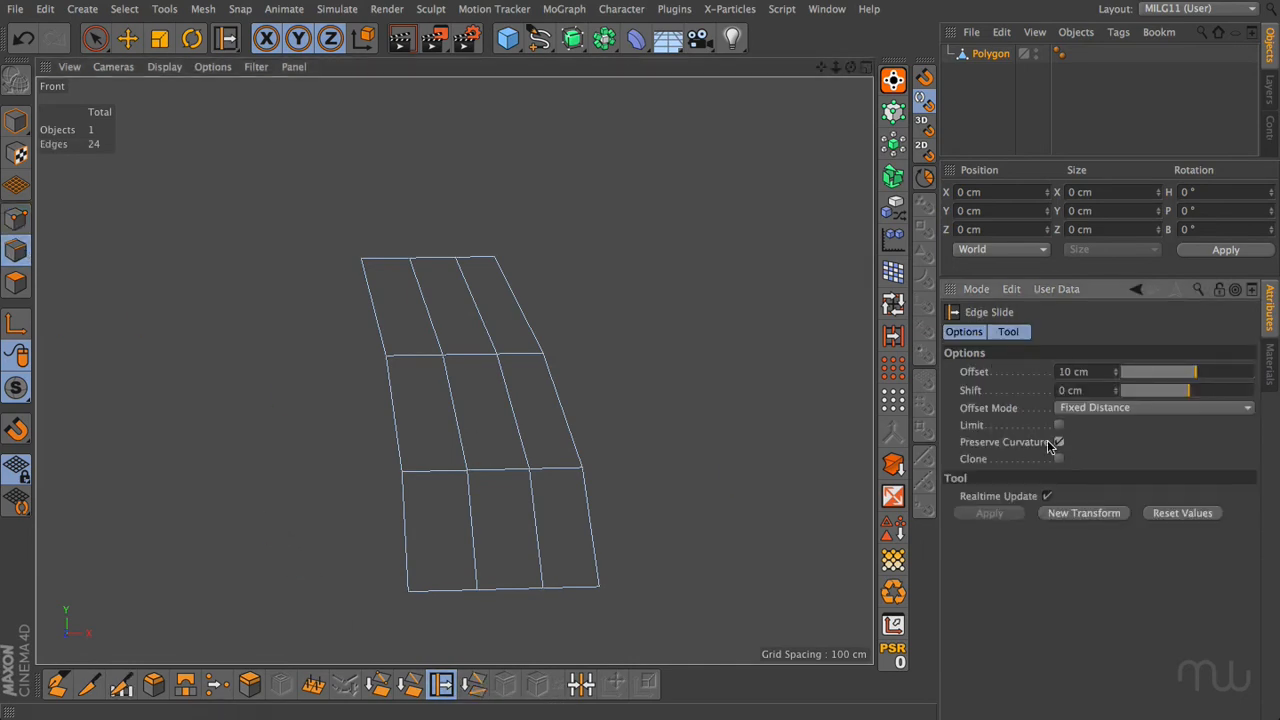
left_click(491, 360)
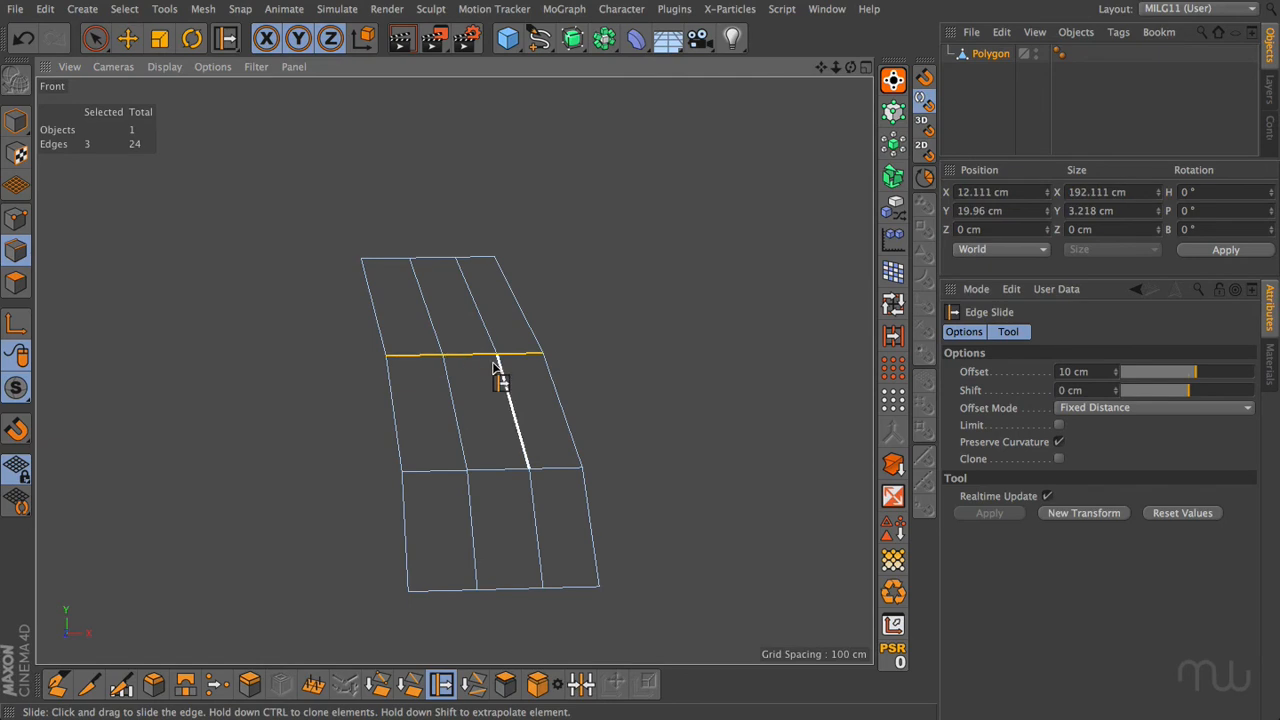
left_click_drag(590, 384, 658, 384, "ctrl")
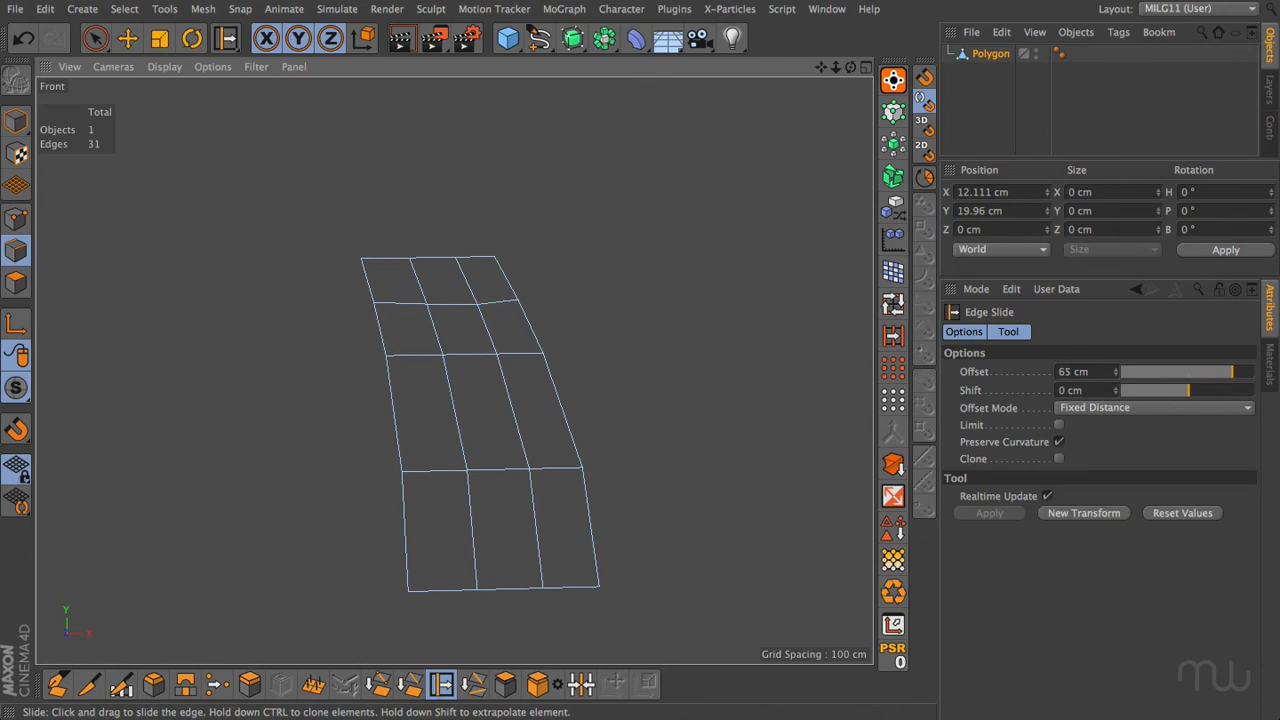
Clone the upper inner edge row downward at a -68 cm offset and the lower inner edge row downward at -72 cm
left_click(478, 357)
mouse_move(601, 398)
left_mouse_down("ctrl")
mouse_move(521, 398)
mouse_move(596, 380)
left_mouse_up("ctrl")
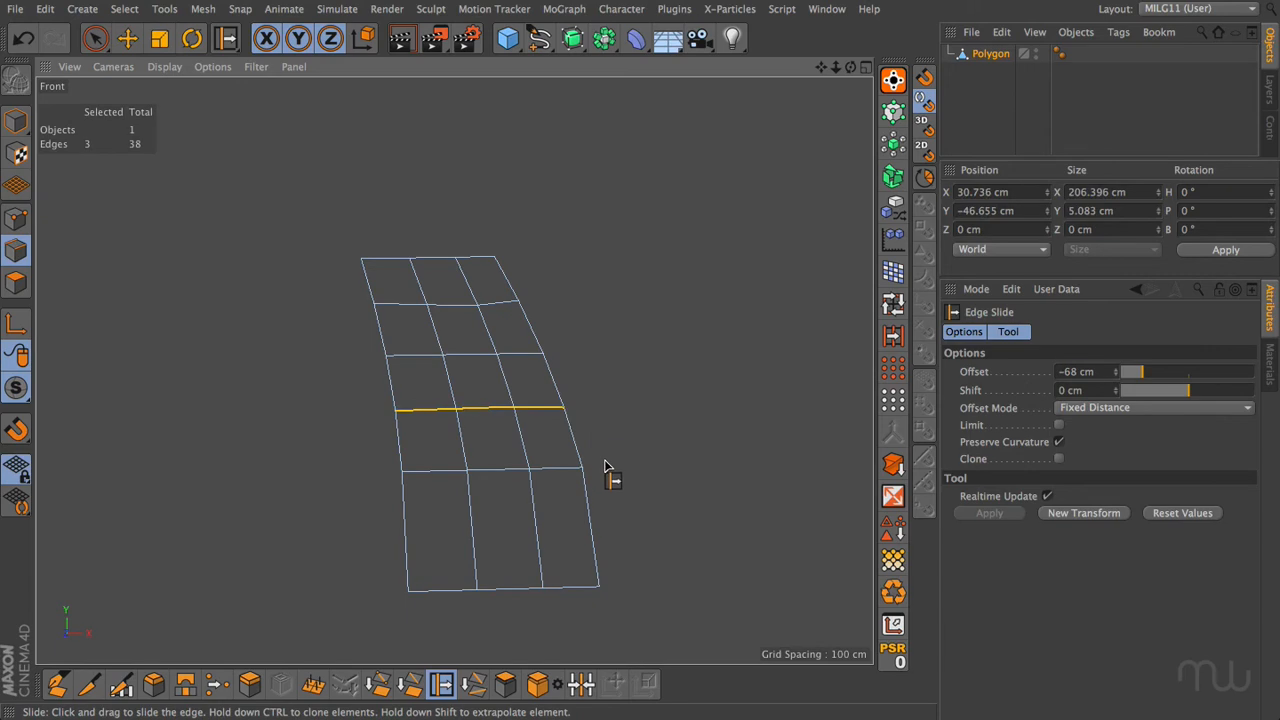
left_click(520, 469)
left_click_drag(636, 487, 563, 487, "ctrl")
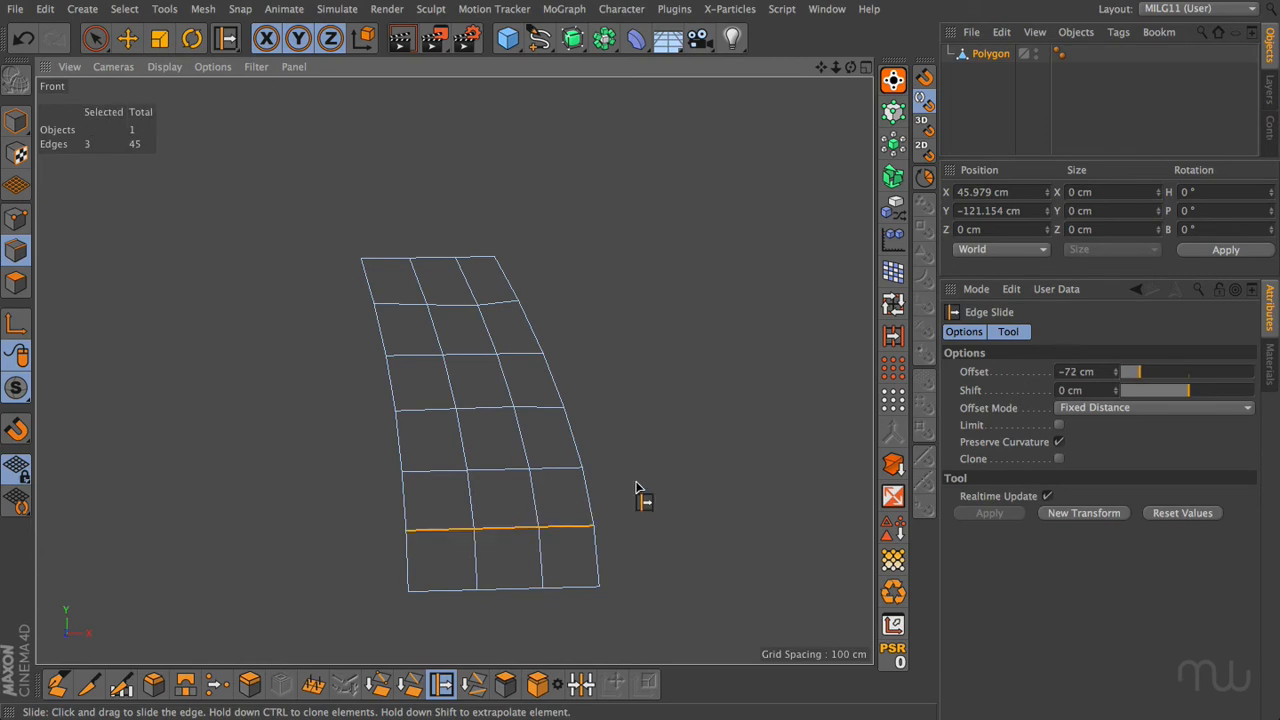
Slide the middle edge of the uppermost inner row by about -4.171 cm to even out the row
left_click(459, 308)
left_click_drag(457, 306, 459, 305)
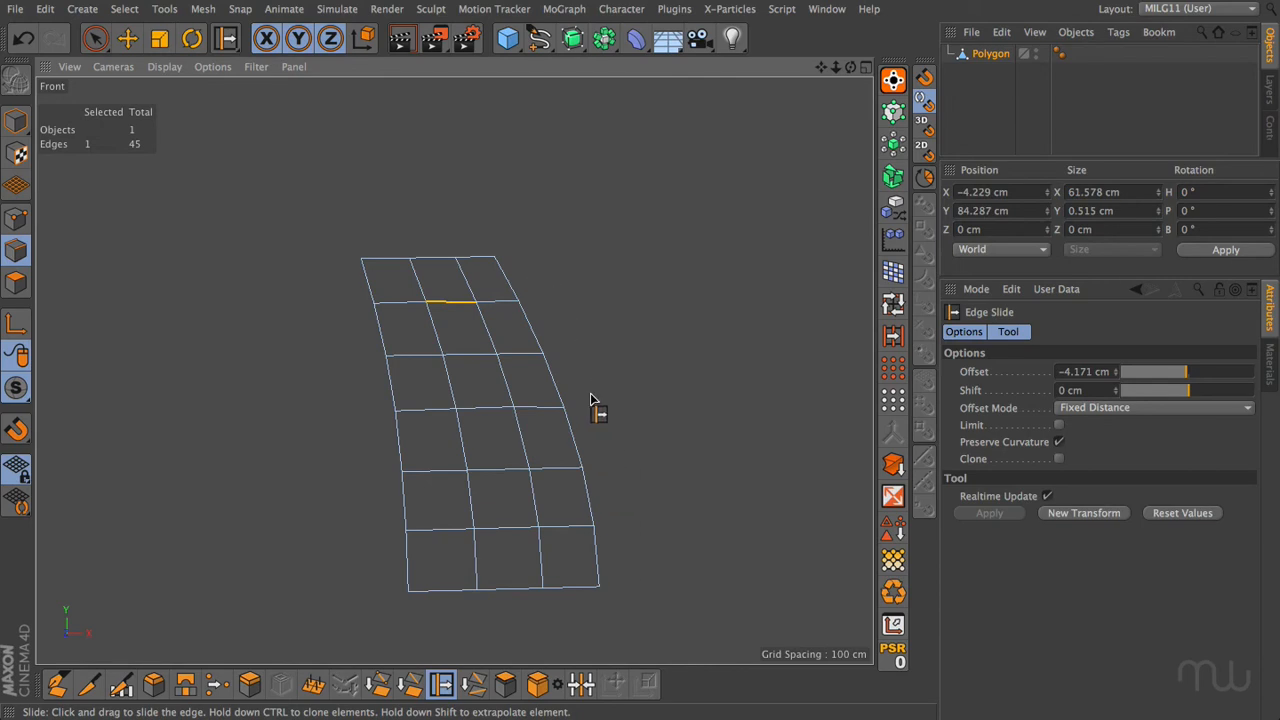
Extrude the strip's outer right edge loop outward along X by about 16.5 cm to add a narrow column
left_click(127, 38)
double_click(534, 330)
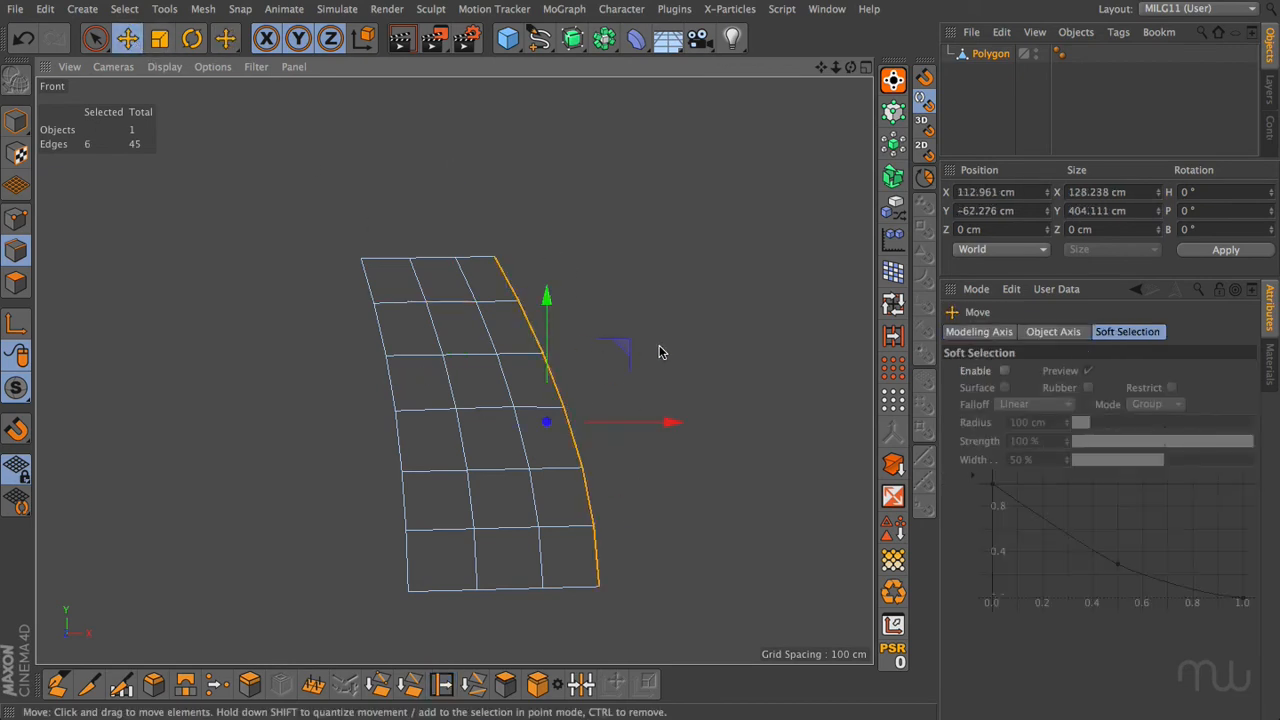
left_click_drag(680, 421, 688, 422)
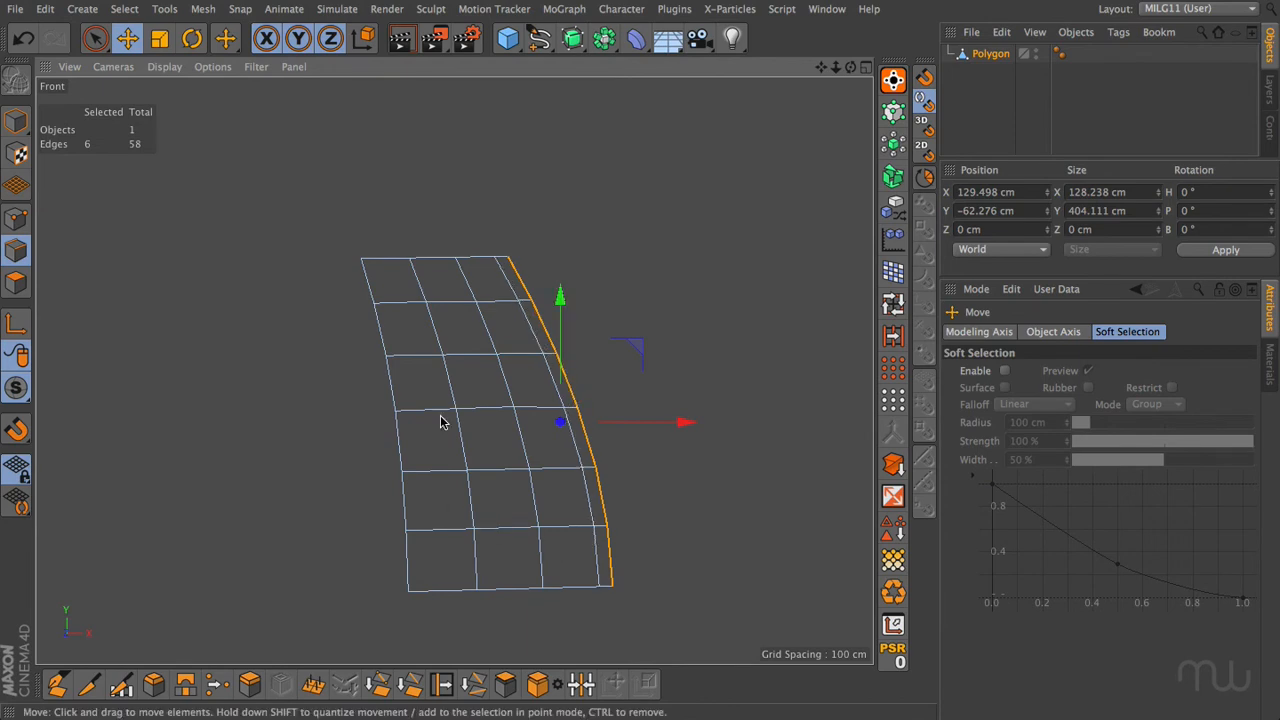
Clear the edge selection and cut a lengthwise loop close to the strip's left border with the Knife in Loop mode
left_click(101, 688)
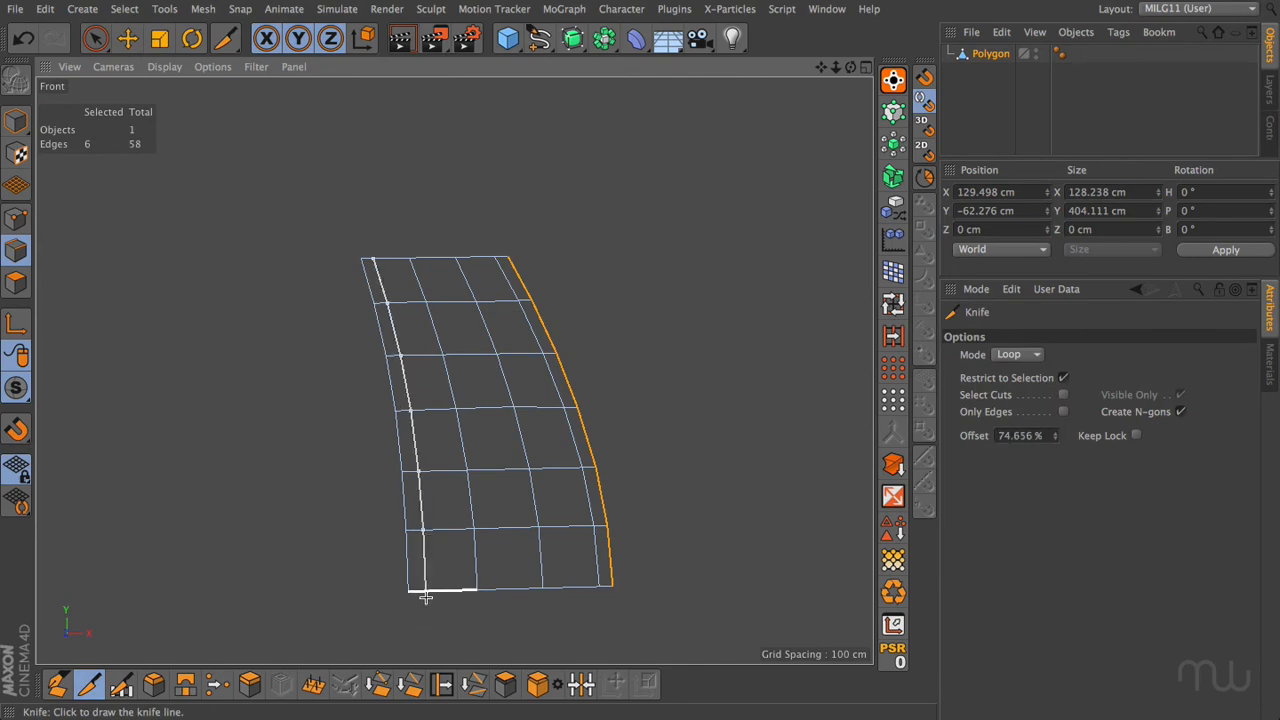
key("ctrl+shift+a")
left_click(421, 597)
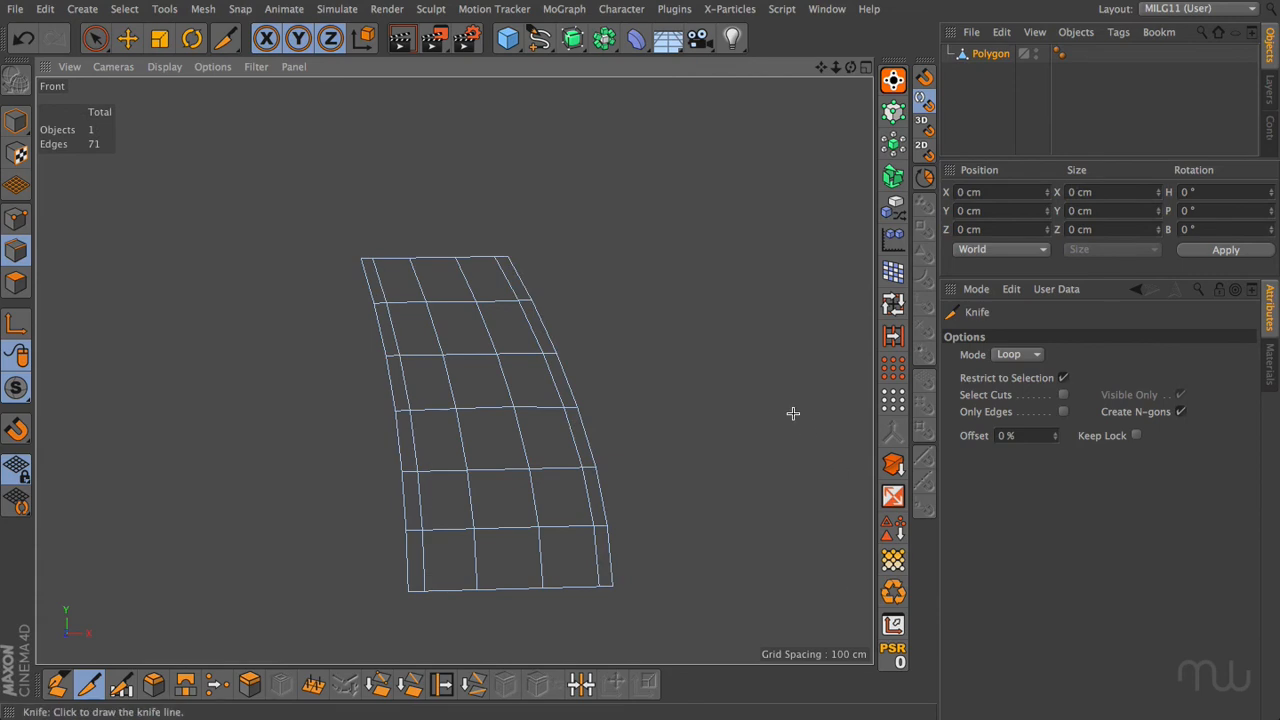
In the perspective view, move both outer long edge loops of the strip back along Z to about 81.4 cm
middle_click(611, 202)
middle_click(352, 186)
left_click_drag(850, 66, 453, 370)
left_click_drag(820, 66, 451, 369)
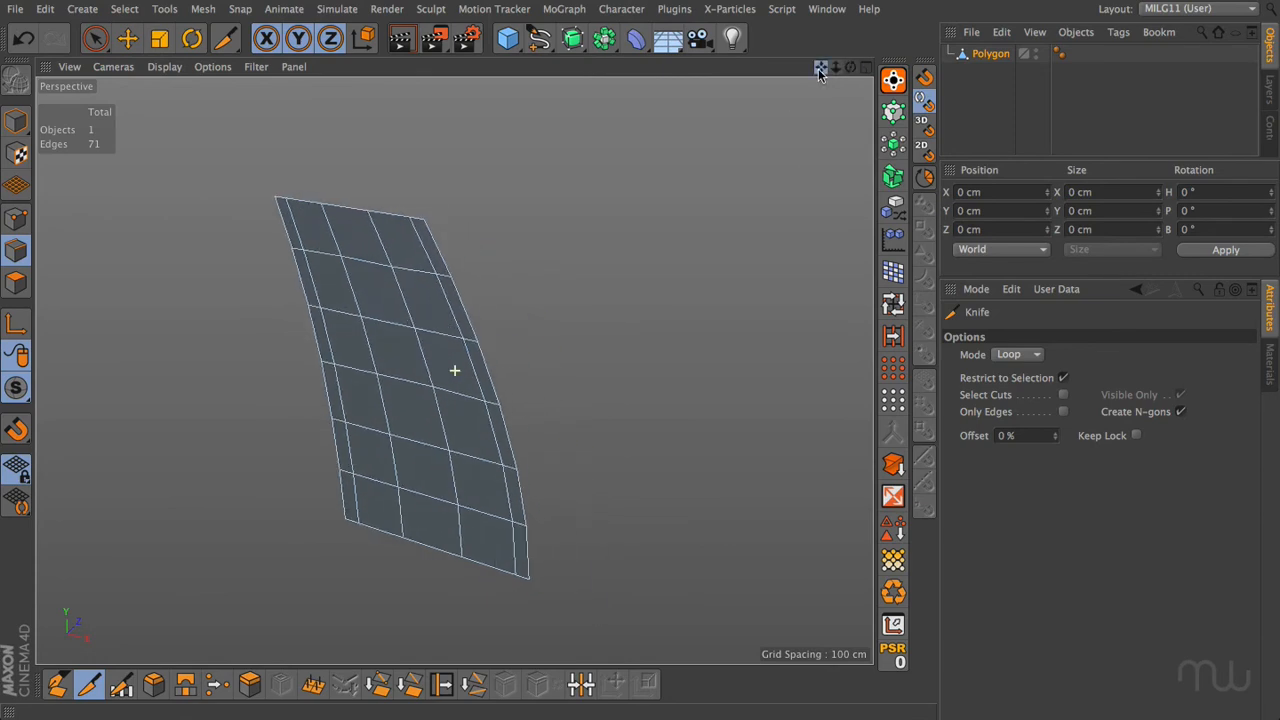
left_click(127, 38)
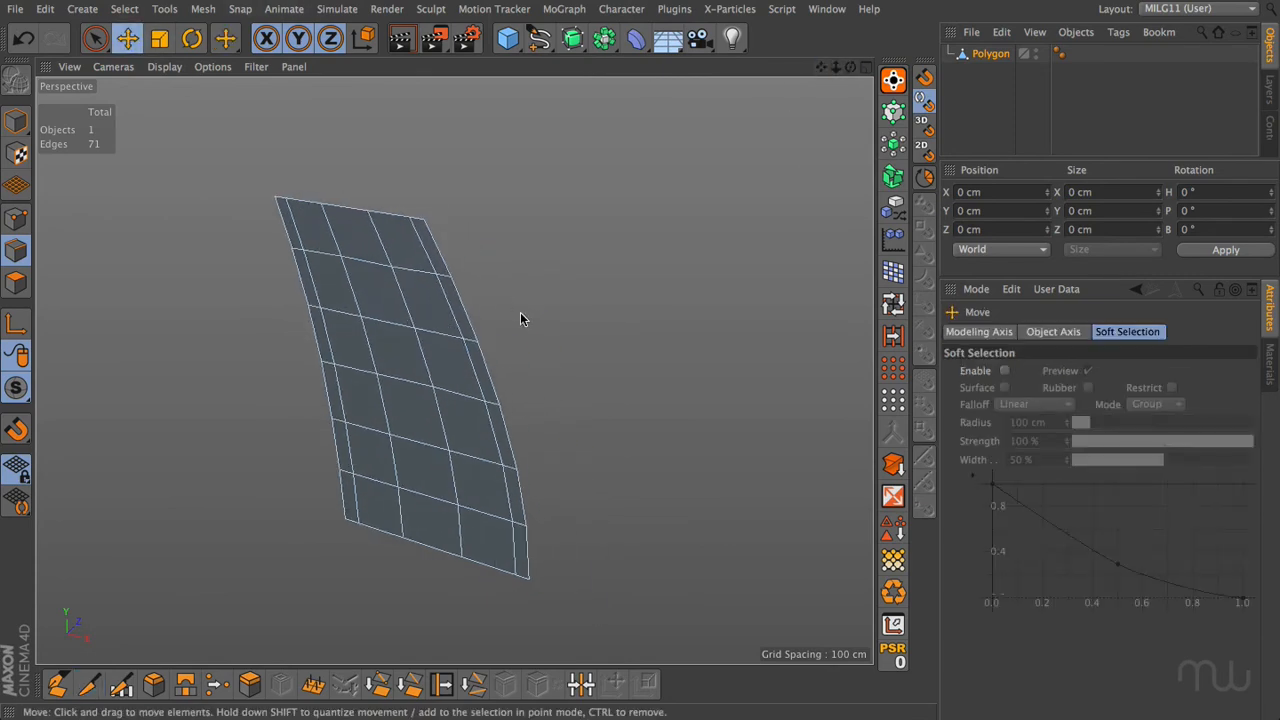
double_click(458, 290)
double_click(303, 290, "shift")
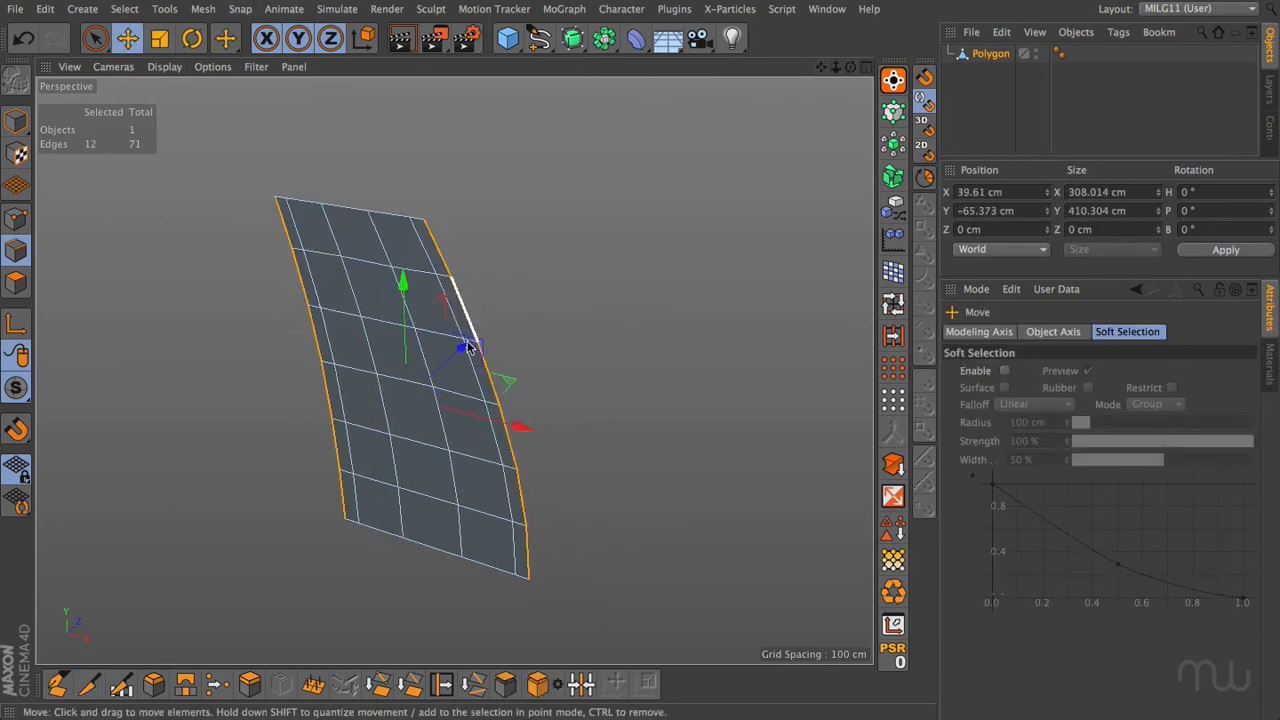
left_click_drag(460, 347, 504, 339)
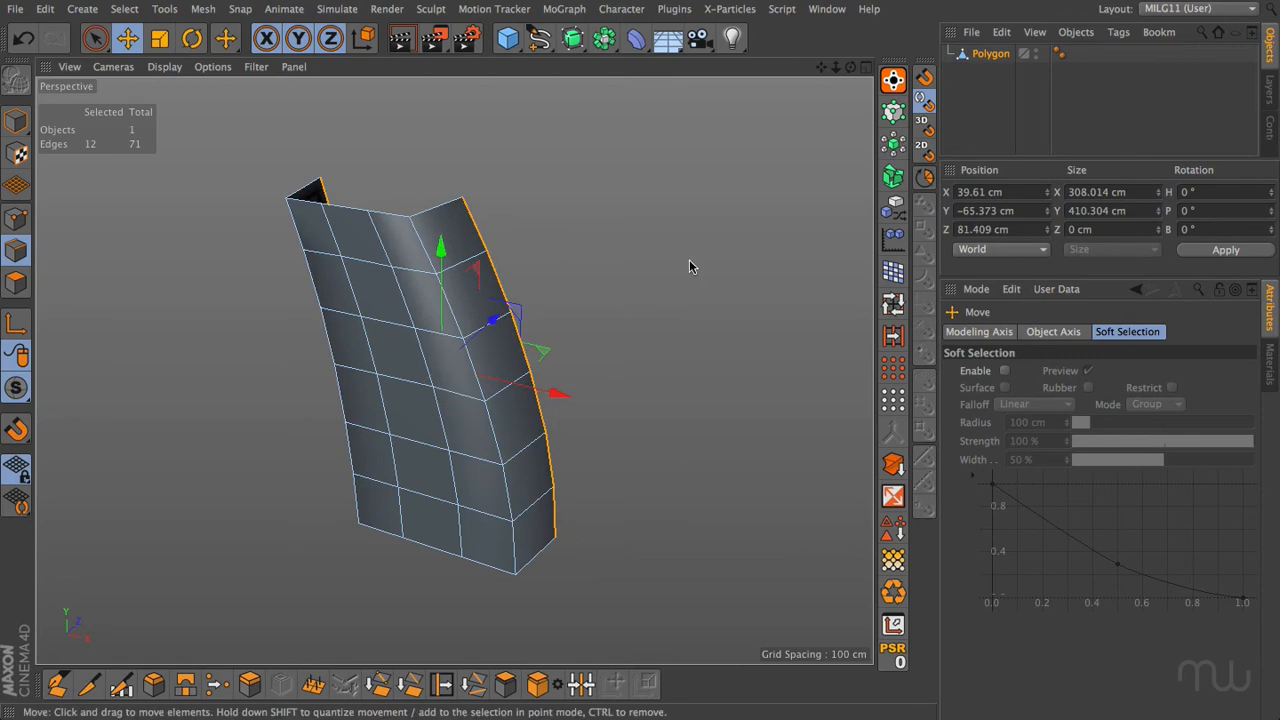
Shift the lengthwise edge loops beside the folded sides along Z to round the strip's cross-section, and deselect all edges
left_click_drag(851, 66, 817, 86)
double_click(466, 335)
left_click_drag(528, 366, 613, 390)
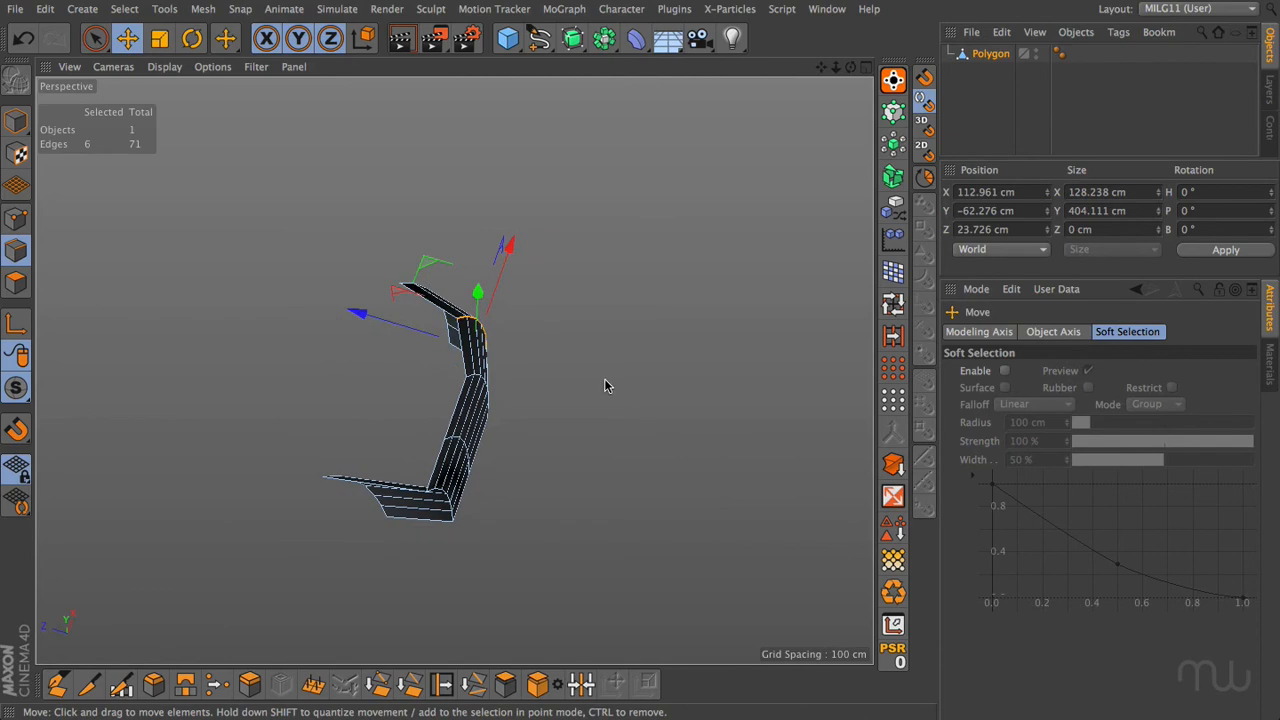
left_click_drag(357, 315, 350, 312)
left_click(449, 499)
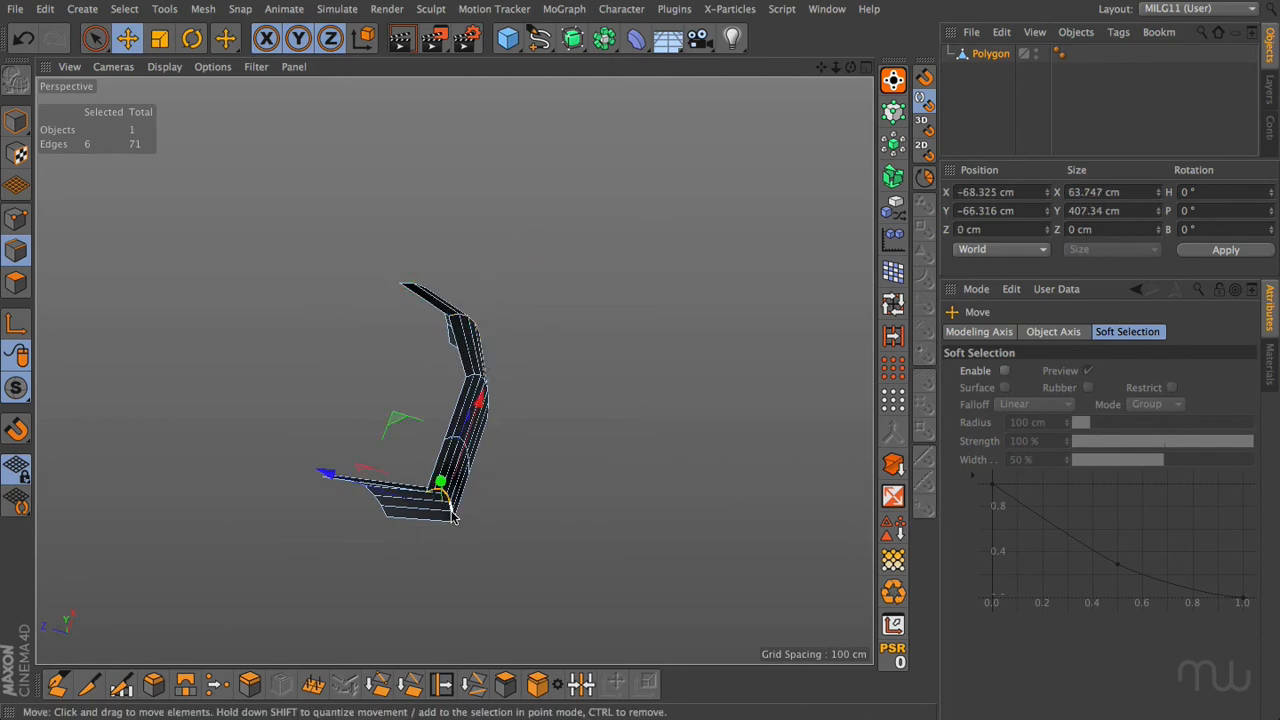
left_click_drag(322, 474, 295, 466)
left_click_drag(363, 417, 375, 410)
left_click(690, 387)
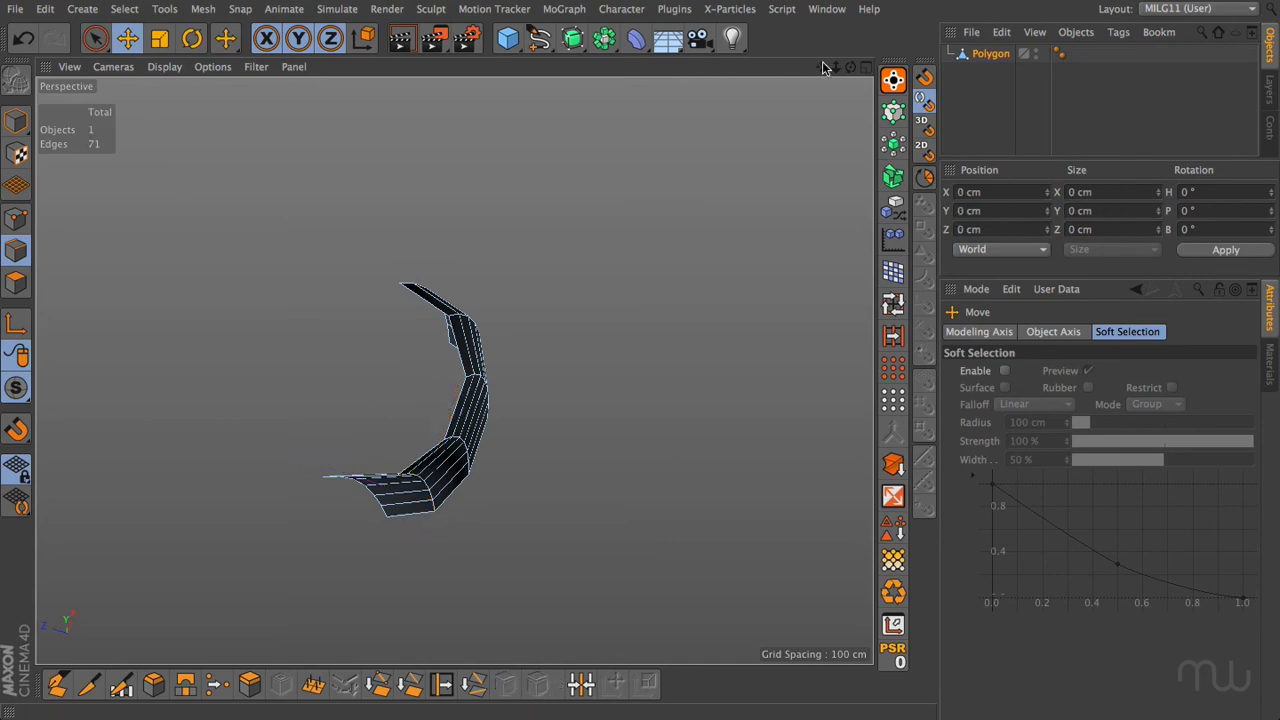
mouse_move(452, 367)
left_mouse_down("alt")
mouse_move(640, 371)
mouse_move(454, 370)
left_mouse_up("alt")
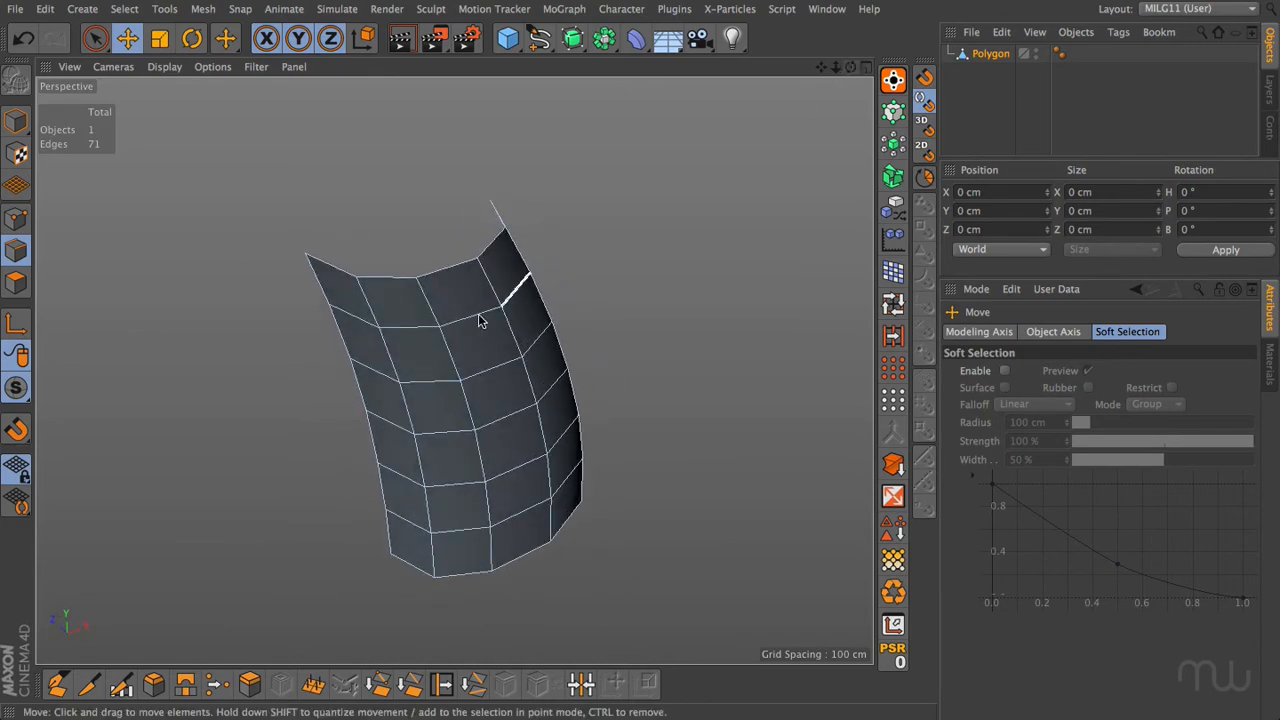
Move the Polygon object's axis to the centre of all its points with the Z alignment at 100% using Axis Center
middle_click(731, 195)
left_click(15, 120)
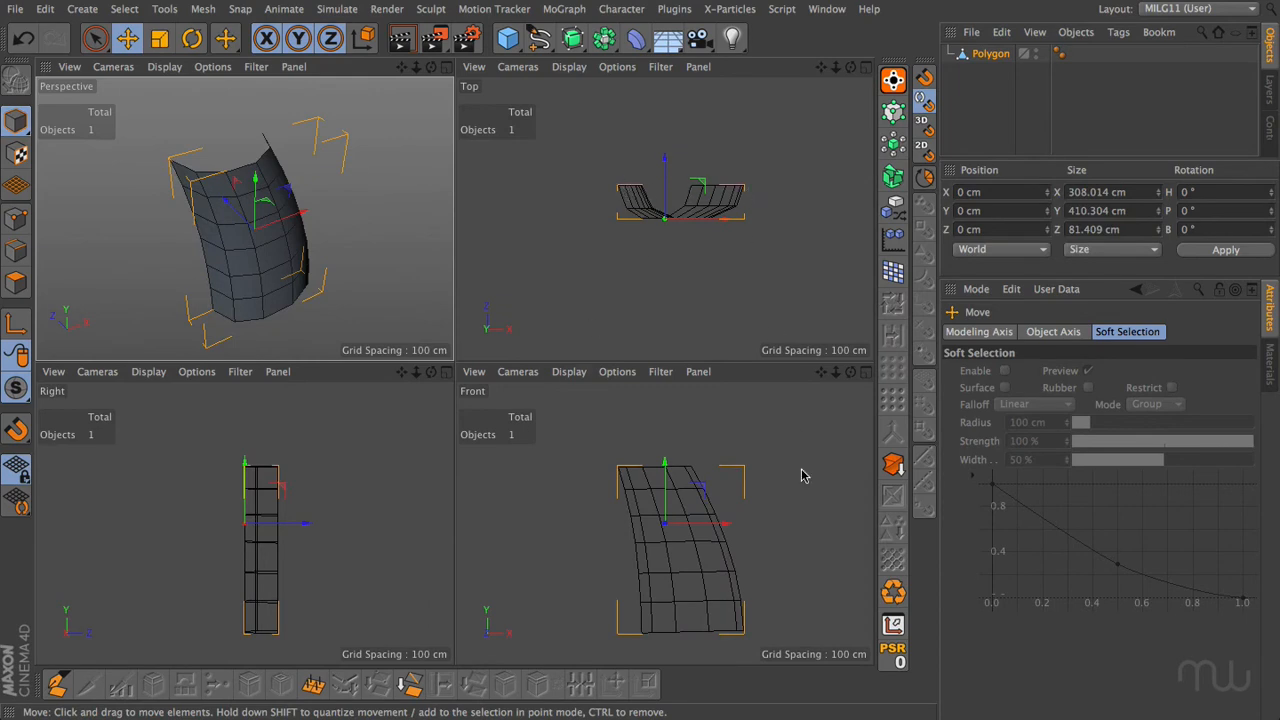
left_click(892, 625)
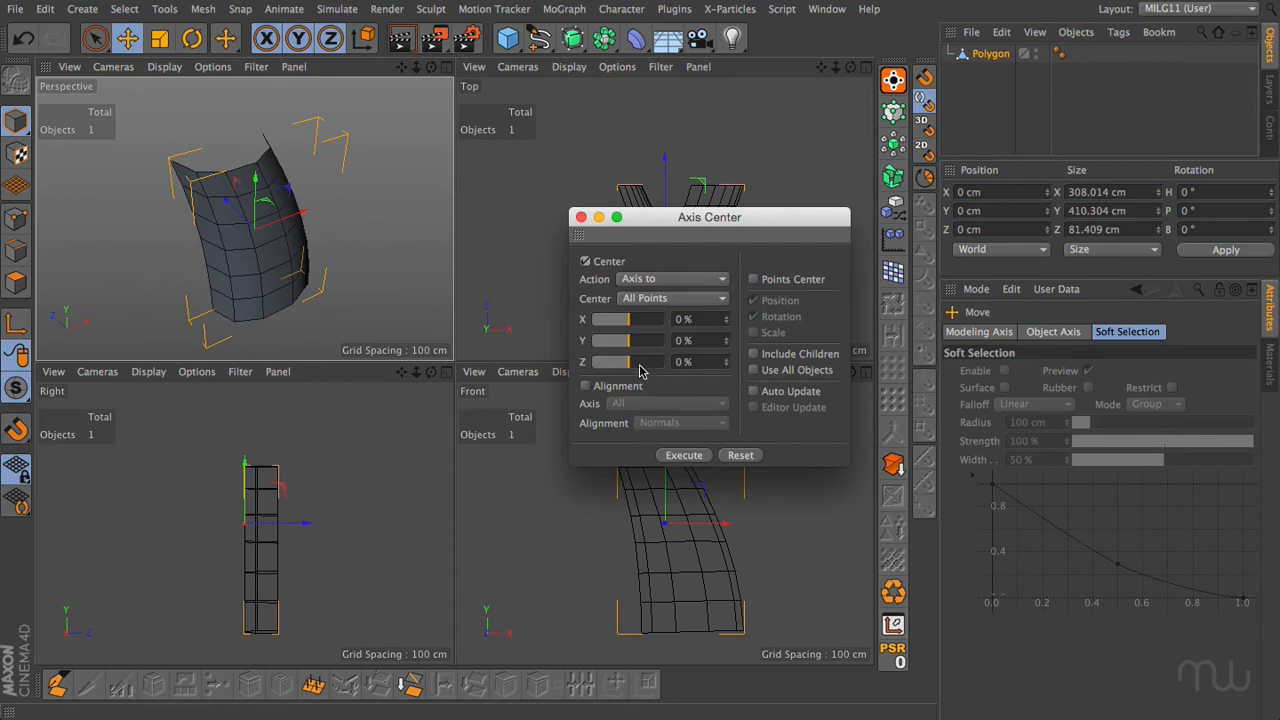
left_click_drag(627, 366, 679, 370)
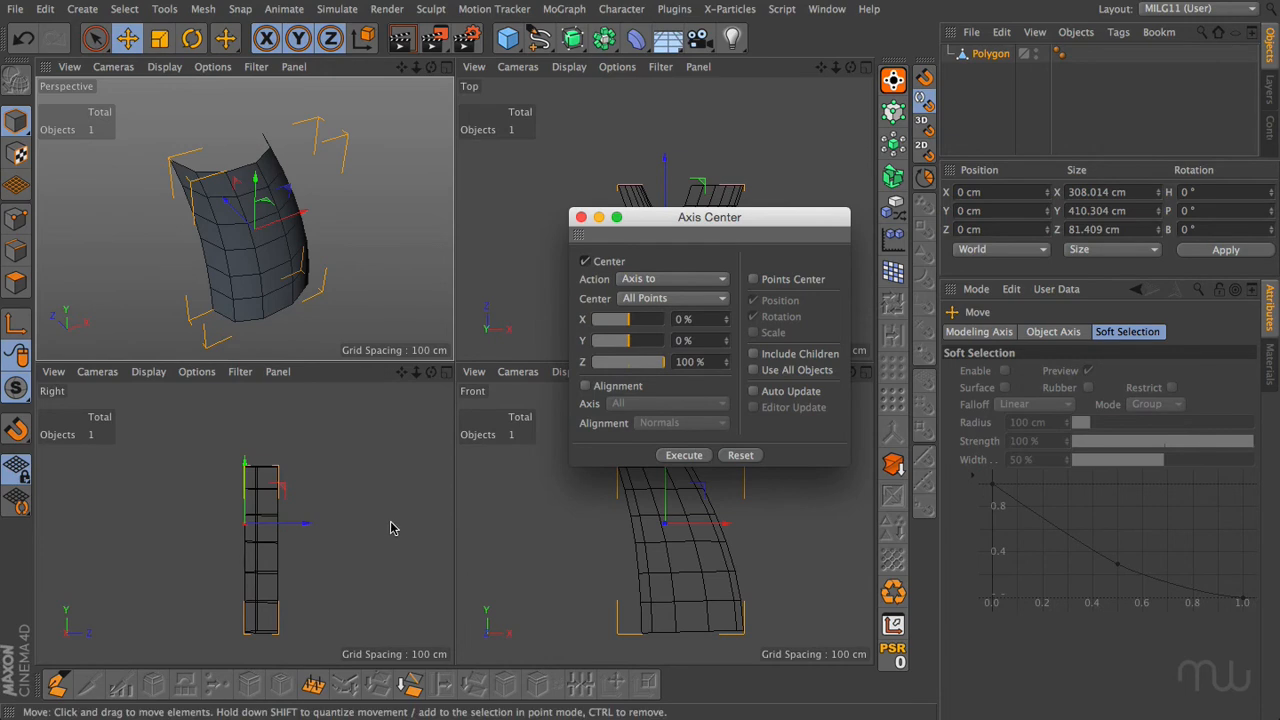
left_click(684, 455)
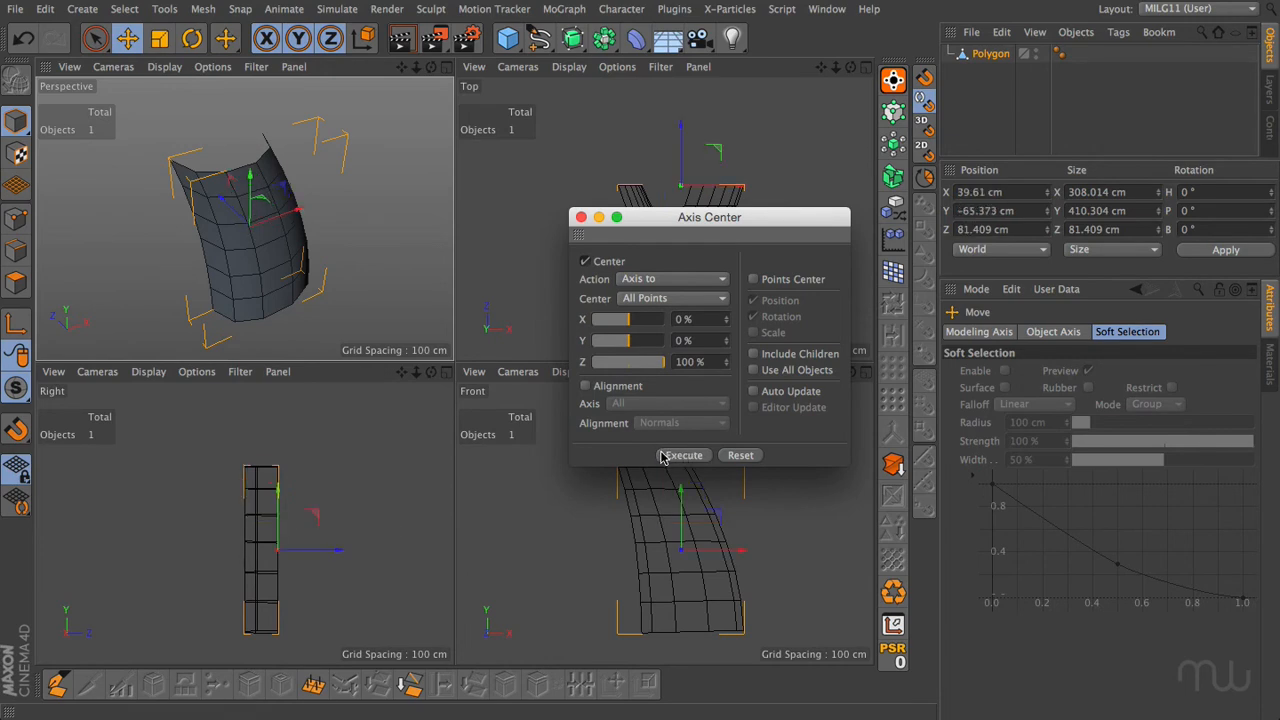
left_click(739, 455)
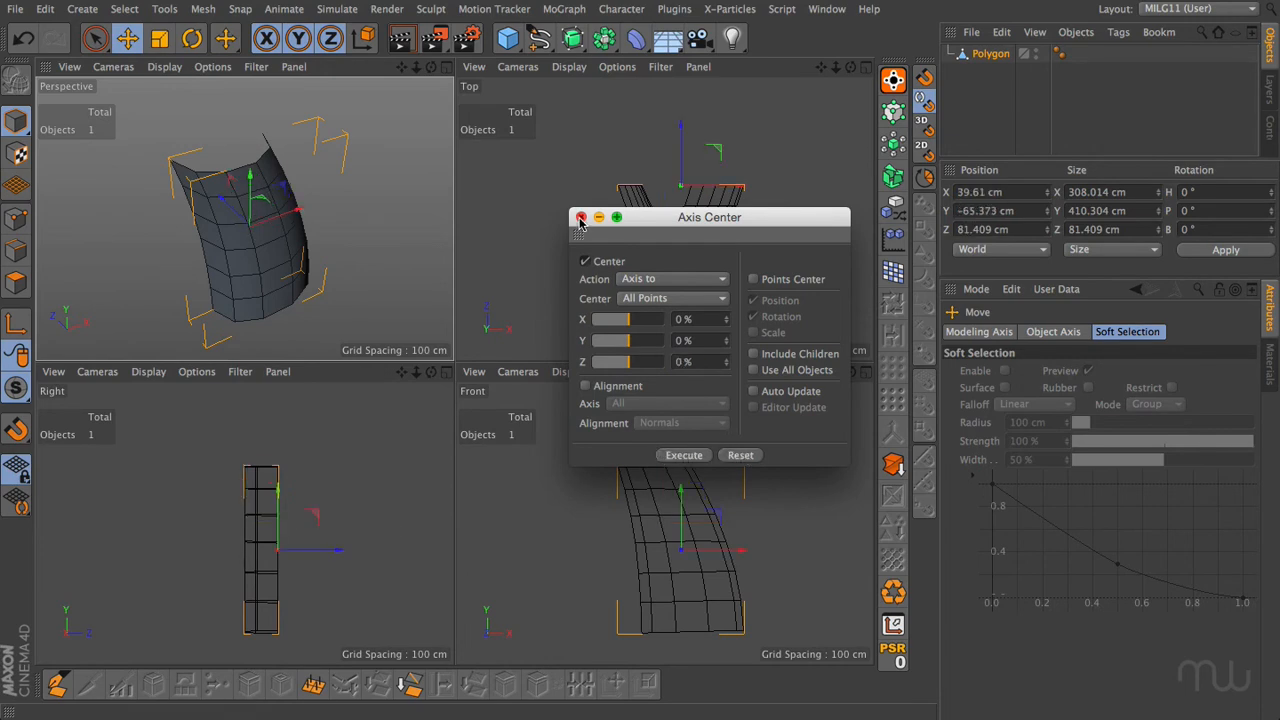
left_click(580, 218)
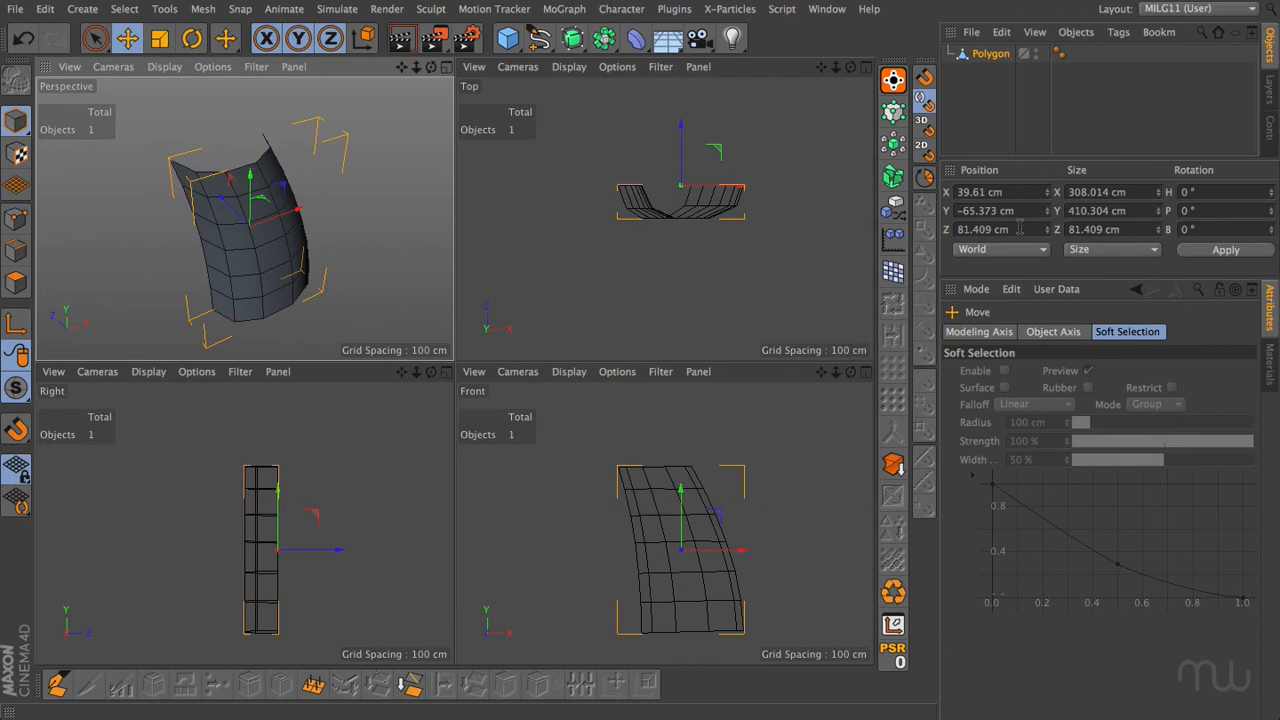
Set the Polygon object's world Z position to 0 cm
left_click(962, 230)
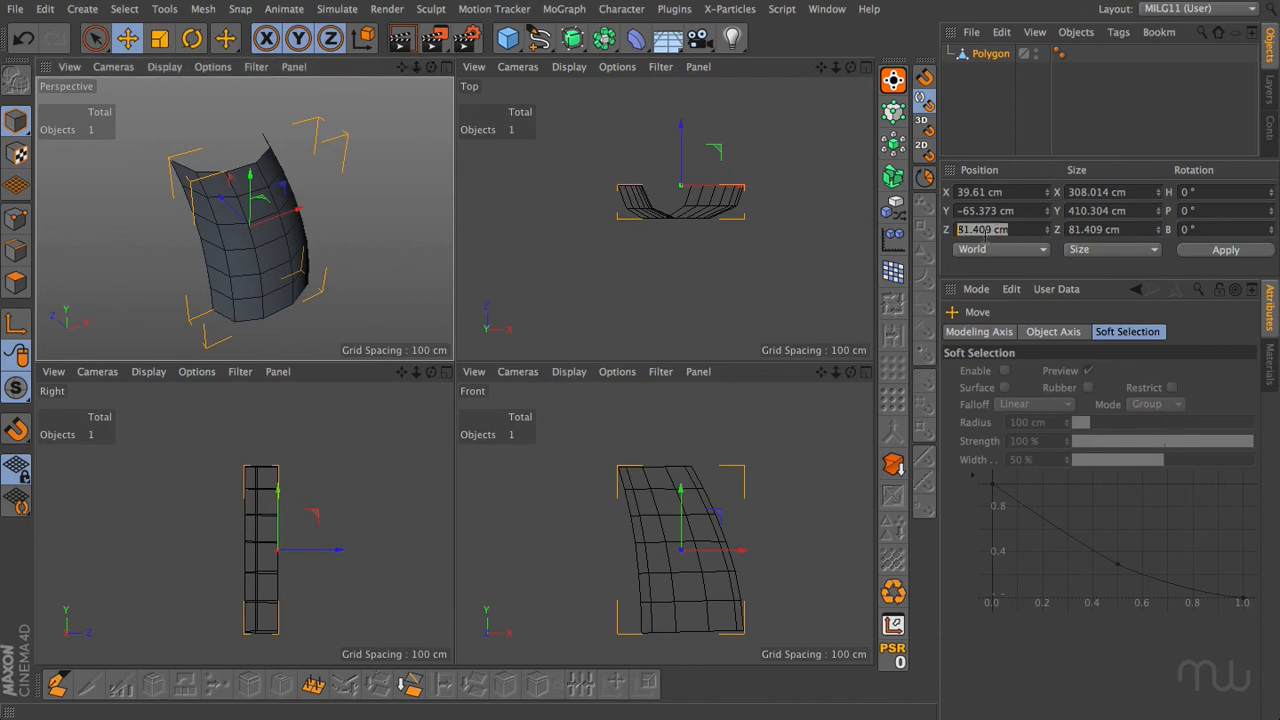
type("0")
left_click(1226, 251)
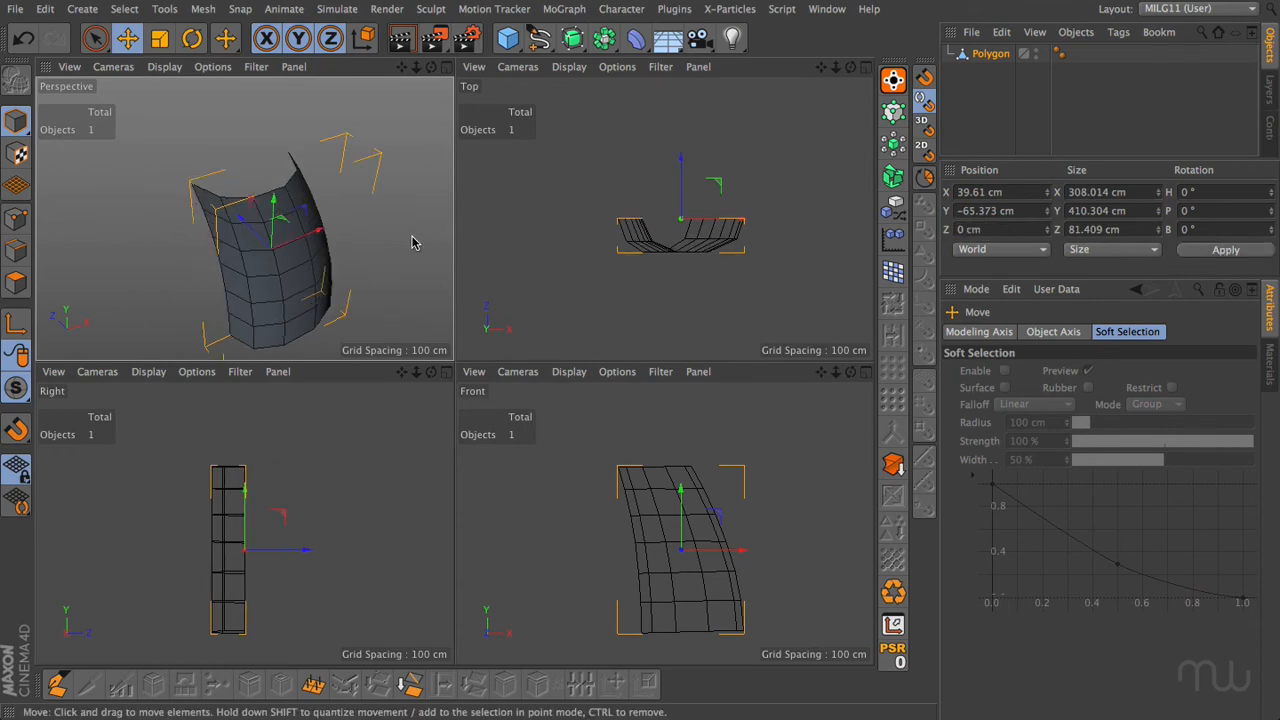
Place the Polygon under a Symmetry object and set its mirror plane to XY to close the shape into a tube
left_click_drag(604, 38, 812, 128)
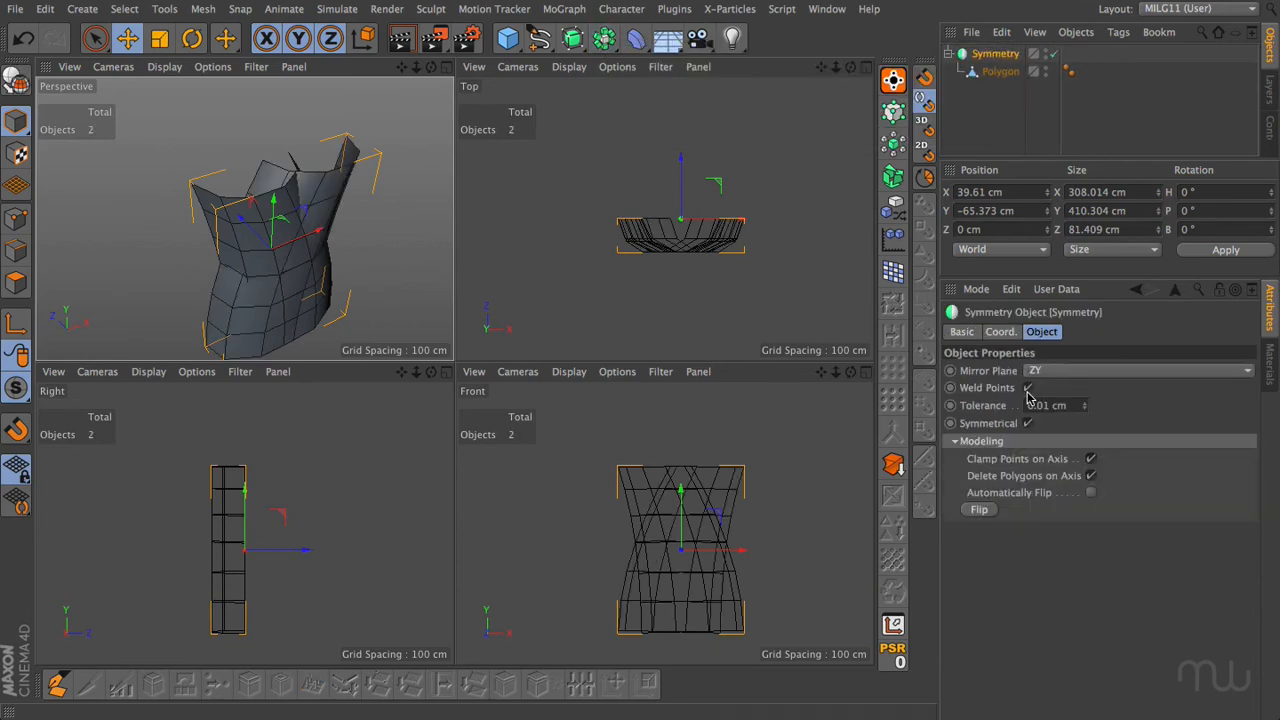
left_click(1037, 371)
left_click(1035, 388)
middle_click(438, 120)
left_click_drag(493, 440, 629, 420, "alt")
middle_click(640, 418)
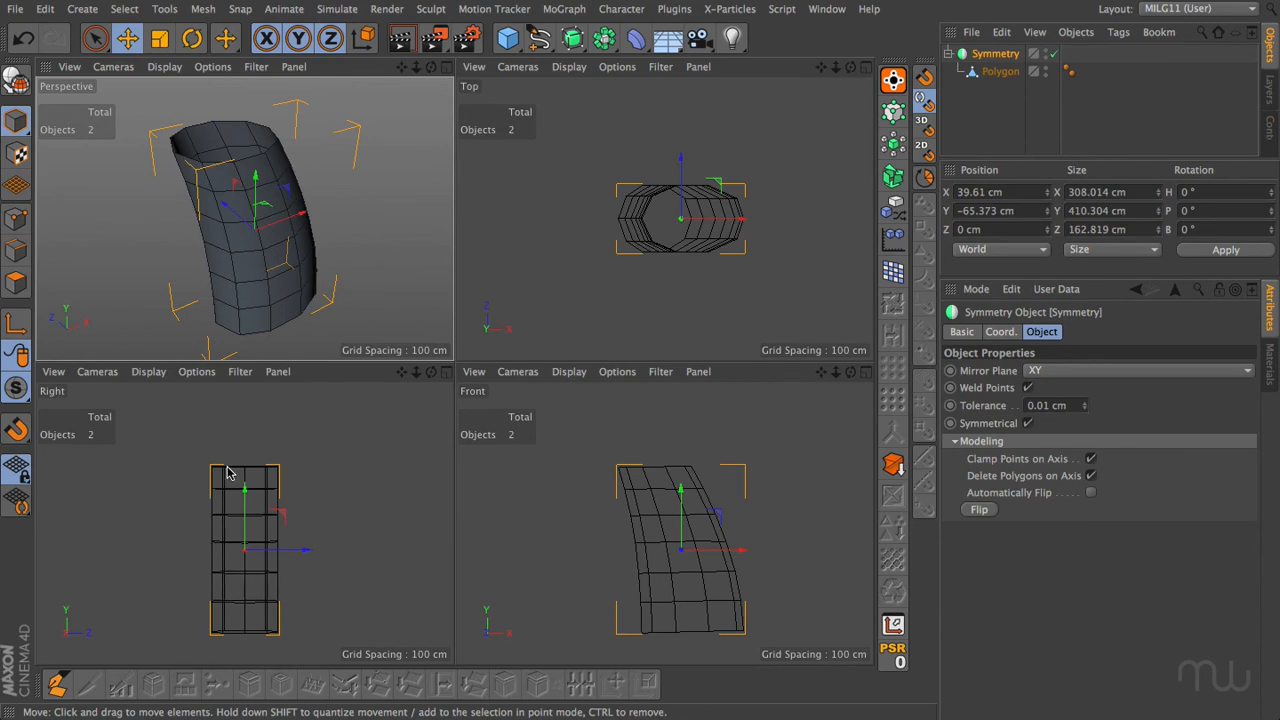
Add an FFD deformer as a child of the Polygon and set its Z grid points to 2
left_click(1003, 73)
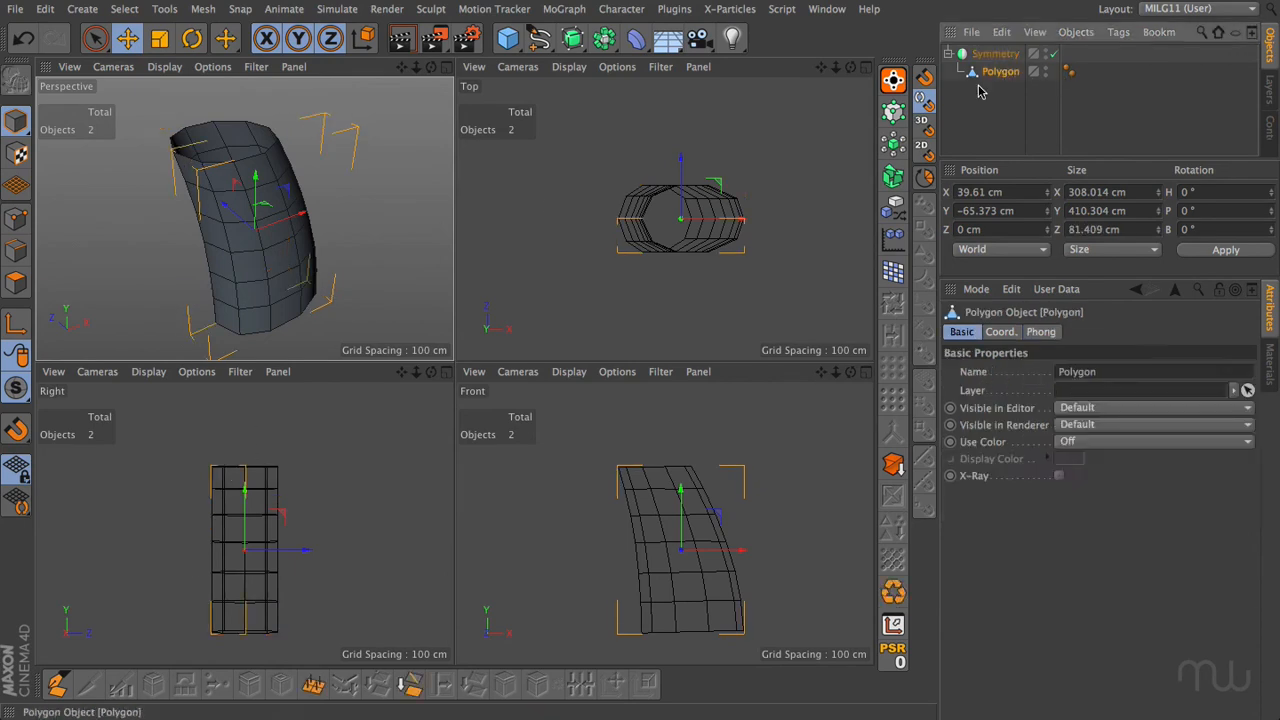
left_click(636, 38)
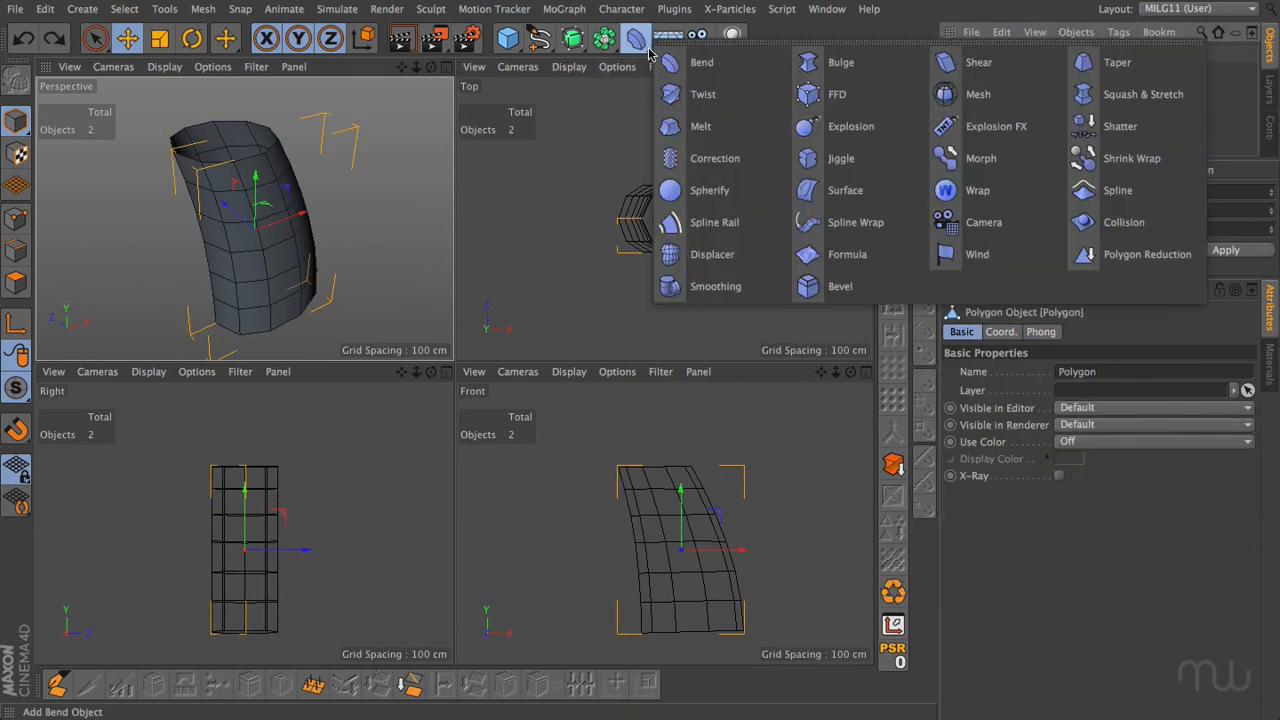
left_click(838, 94, "shift")
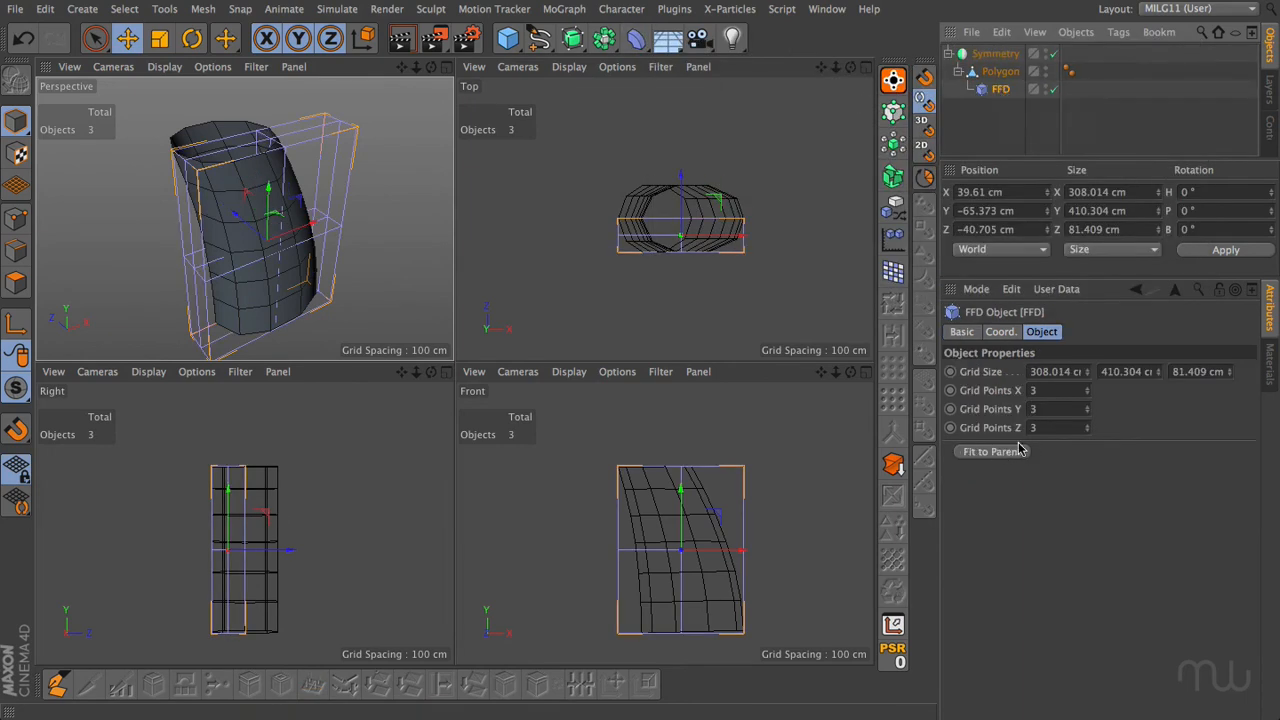
left_click(1088, 433)
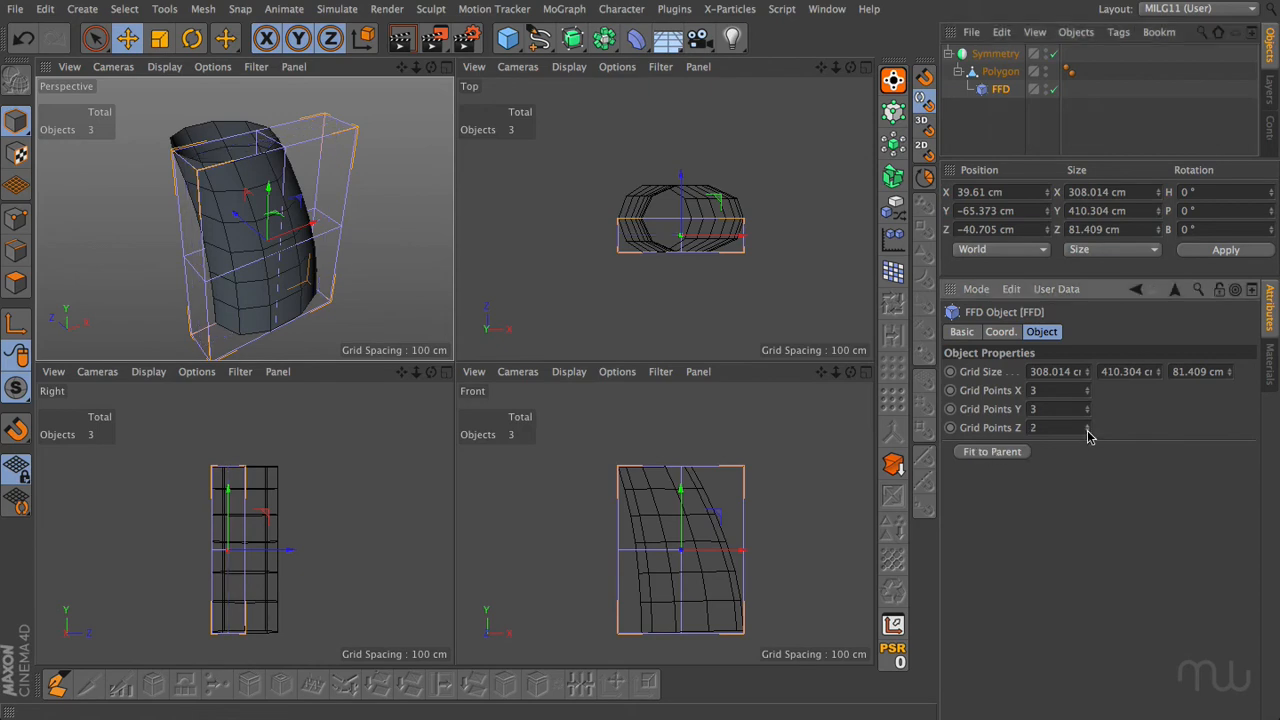
Rectangle-select the upper and middle rows of the FFD cage's outer face points and move them slightly inward along Z
left_click(95, 38)
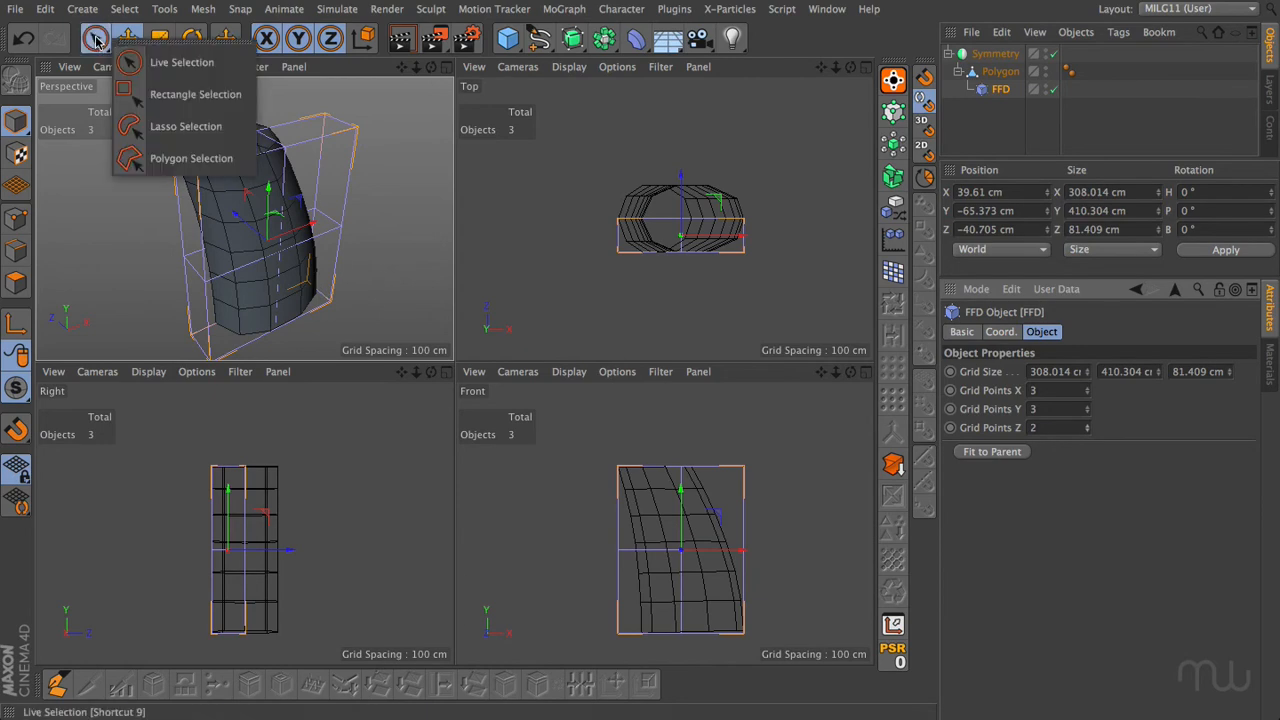
left_click(180, 97)
left_click(16, 218)
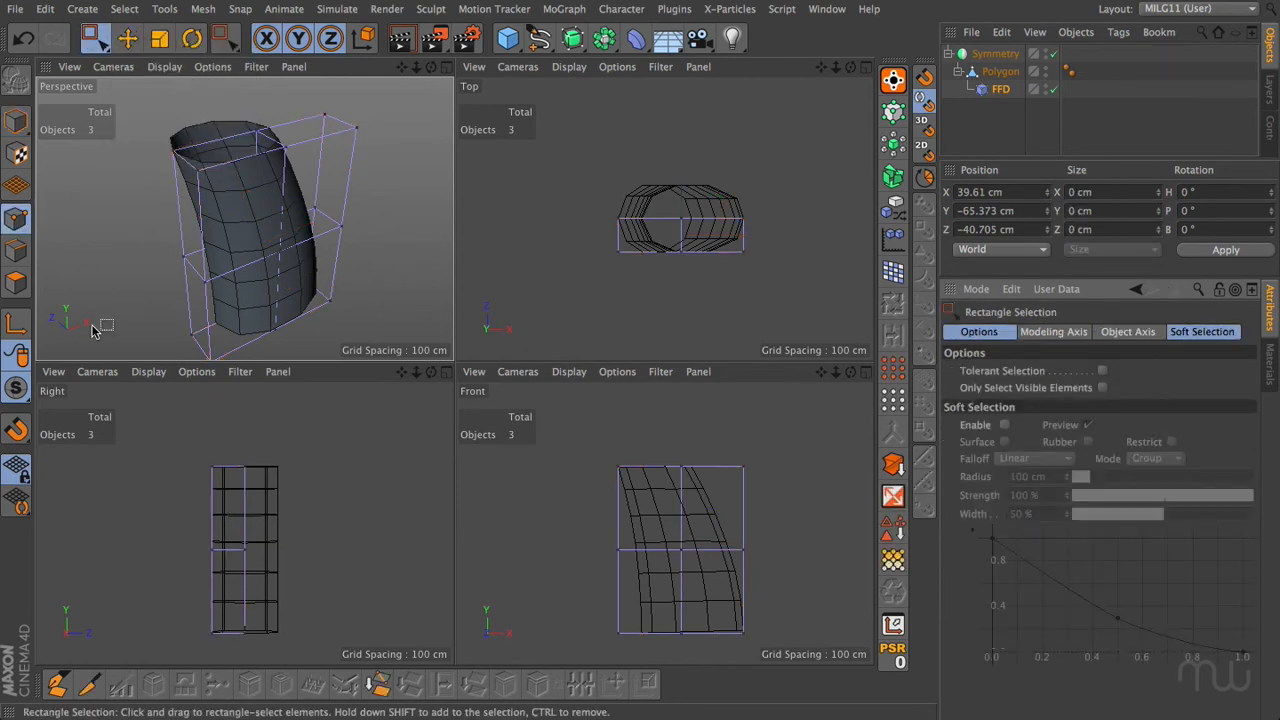
left_click_drag(178, 520, 223, 606)
left_click_drag(177, 434, 230, 562, "shift")
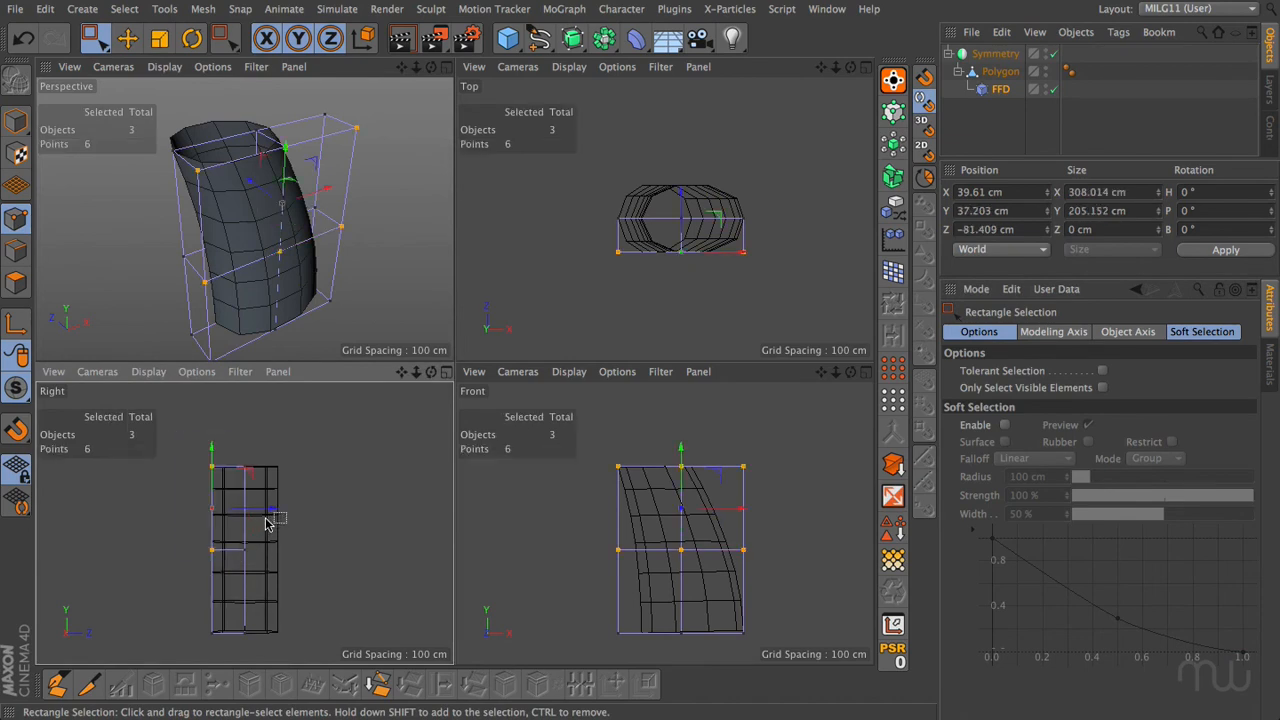
left_click_drag(270, 513, 276, 513)
Move the top row of outer FFD points further inward and all nine outer points slightly outward along Z to taper the tube
left_click_drag(187, 437, 284, 473)
left_click_drag(179, 472, 232, 666)
left_click_drag(174, 428, 236, 652)
left_click_drag(278, 556, 277, 556)
left_click_drag(368, 260, 272, 238, "alt")
middle_click_drag(388, 248, 385, 210, "alt")
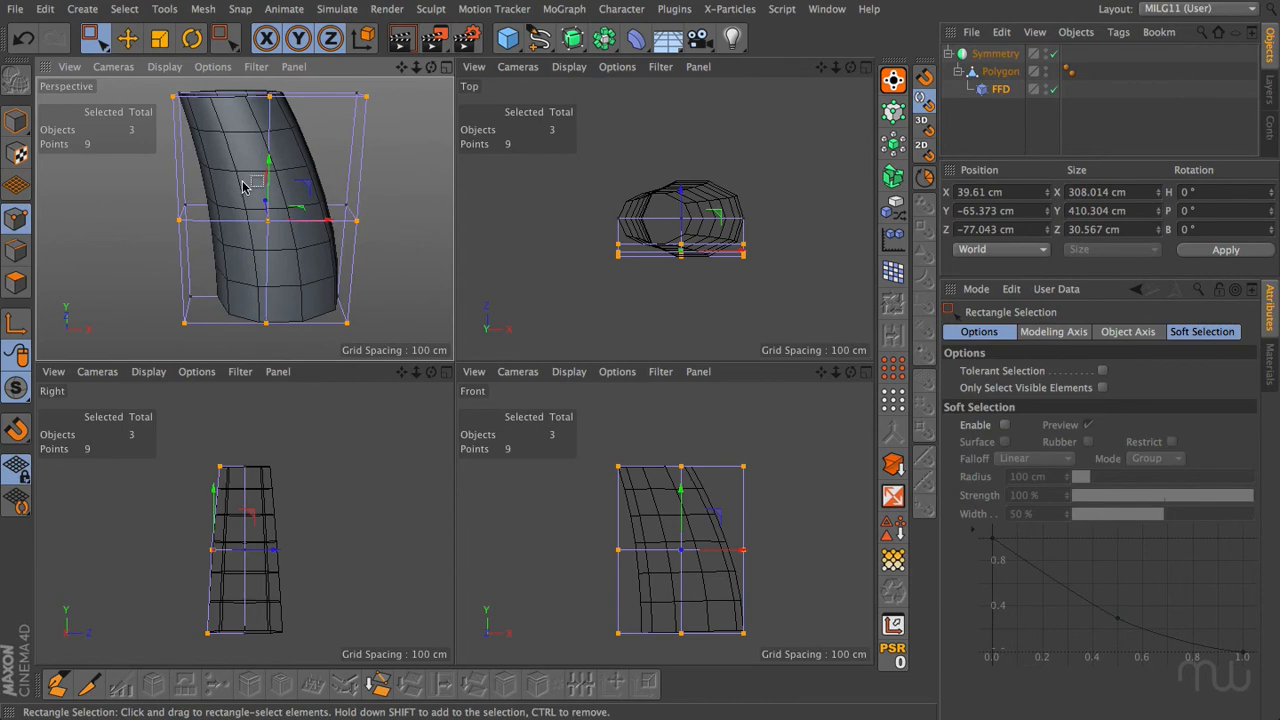
left_click_drag(246, 188, 388, 352)
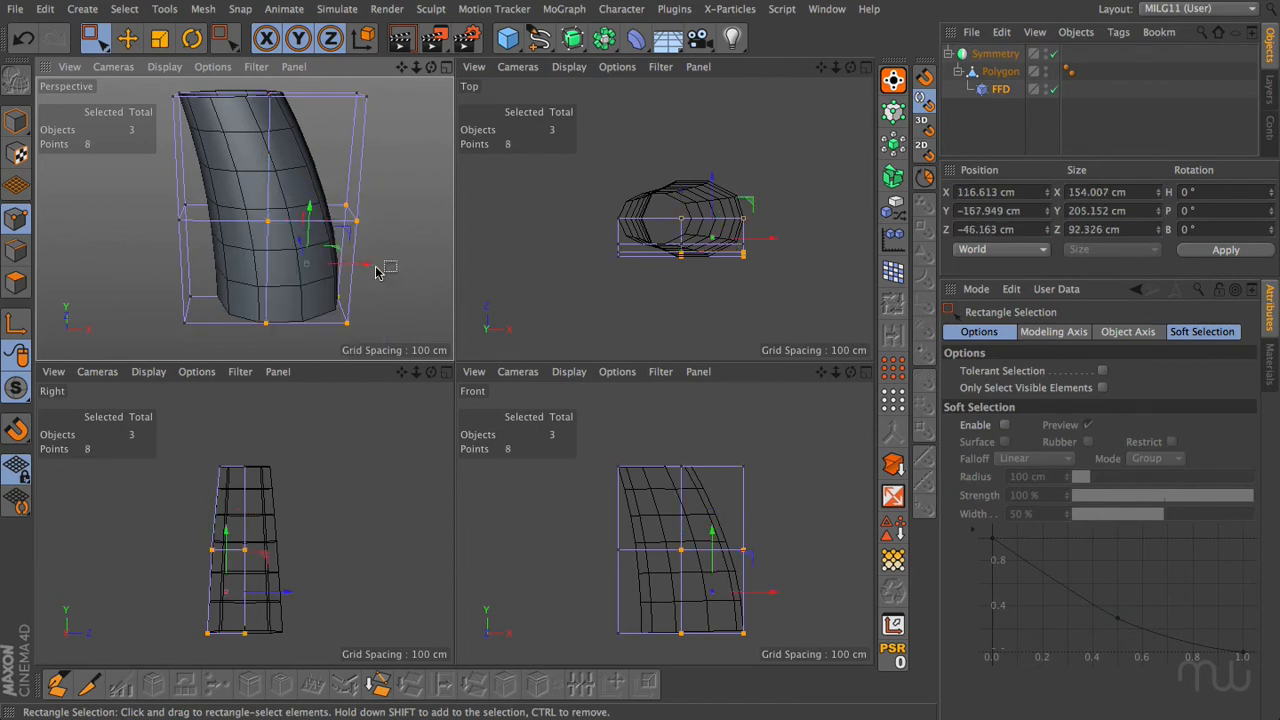
left_click_drag(364, 266, 350, 266)
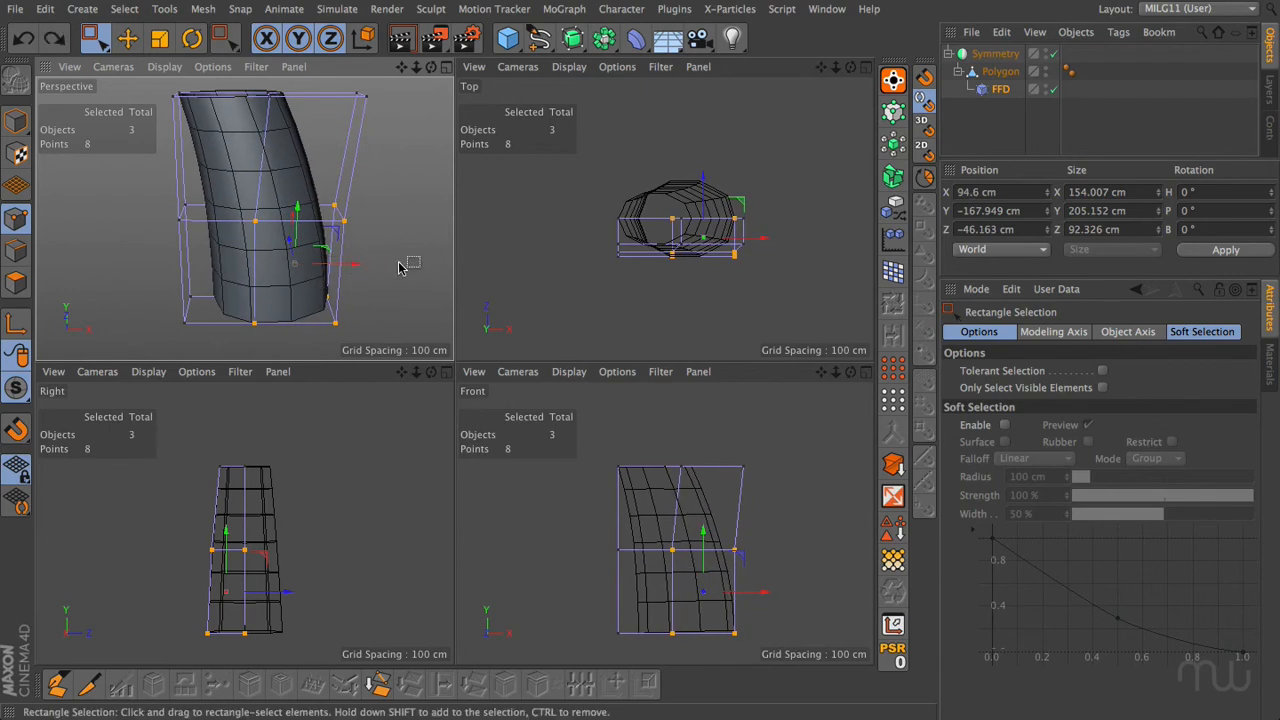
key("ctrl+z")
Select the four middle and lower FFD points on the cage's right side and move them outward to about 230.6 cm in X
left_click_drag(336, 182, 385, 358)
left_click_drag(385, 266, 425, 266)
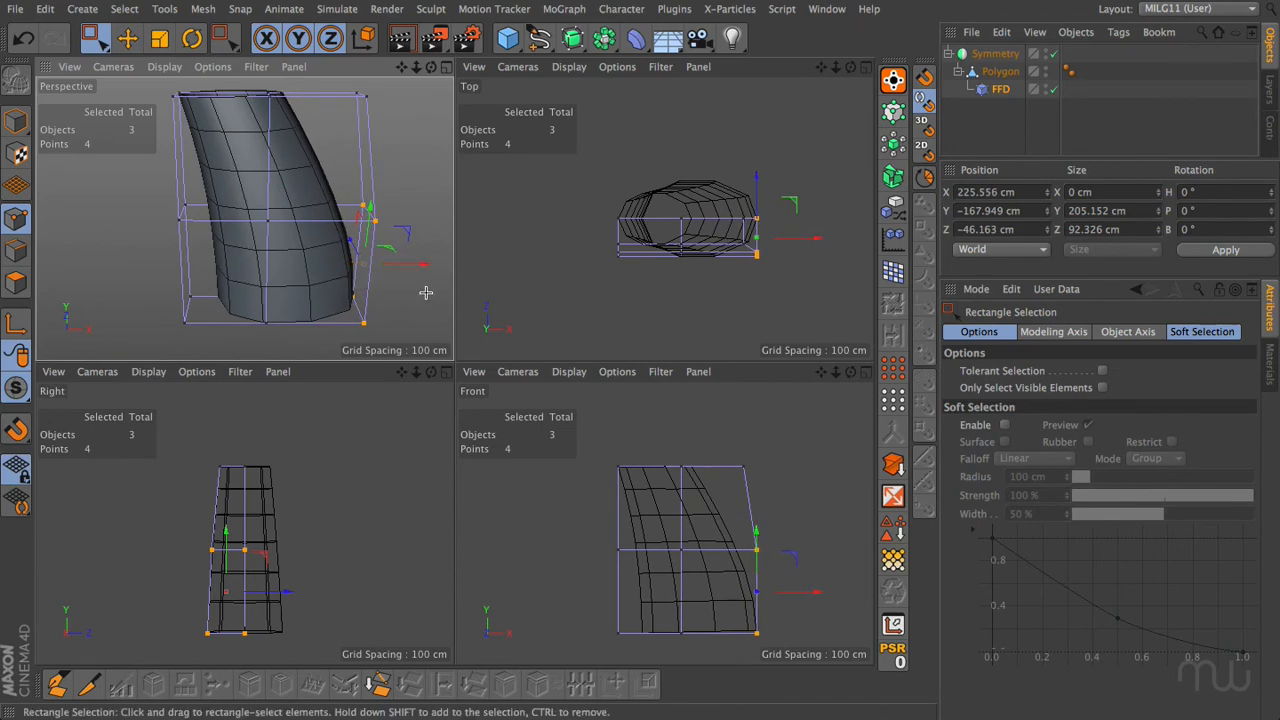
middle_click(425, 297)
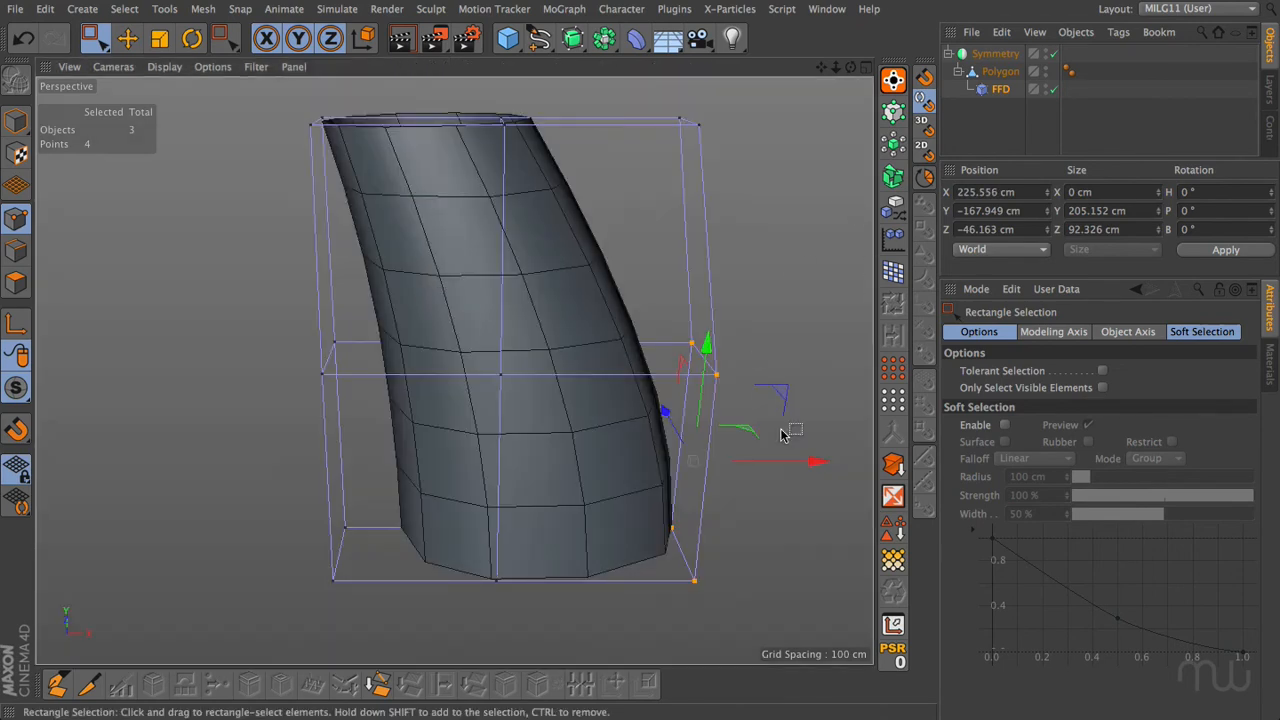
left_click_drag(817, 463, 826, 466)
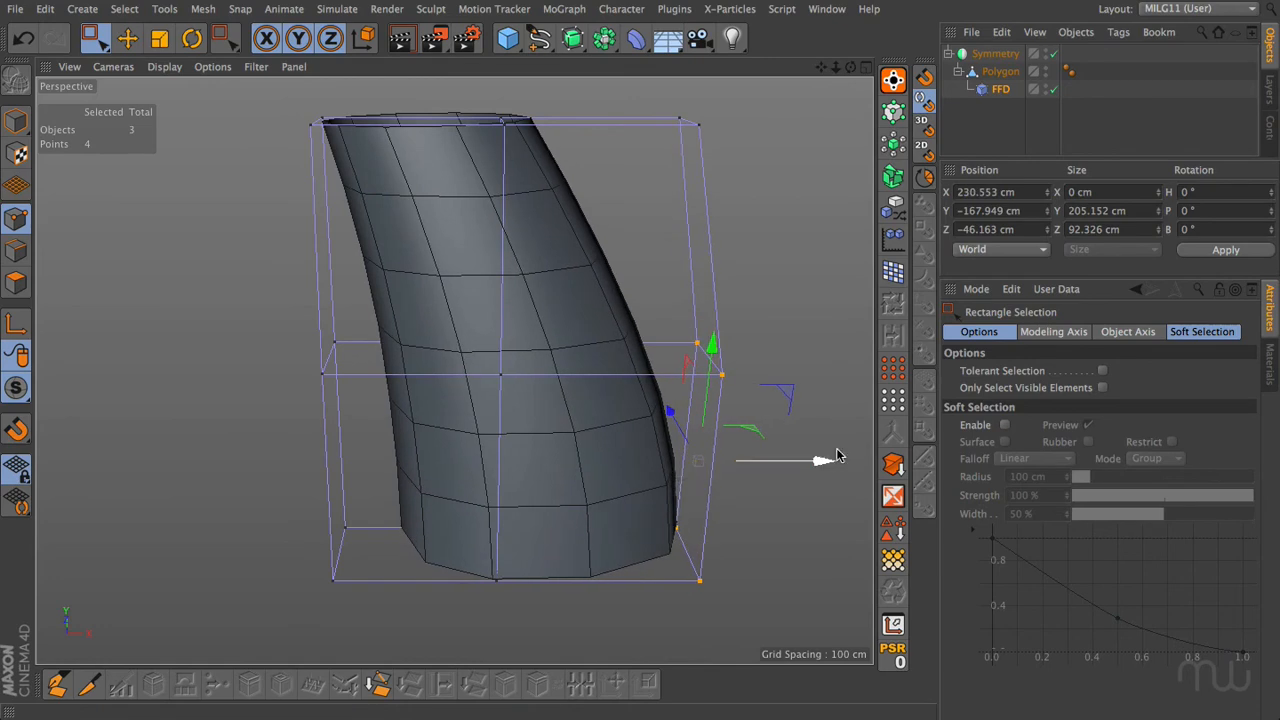
Bake the FFD-deformed Polygon into a new object with Current State to Object and hide the original Polygon
left_click(958, 72)
left_click(999, 74)
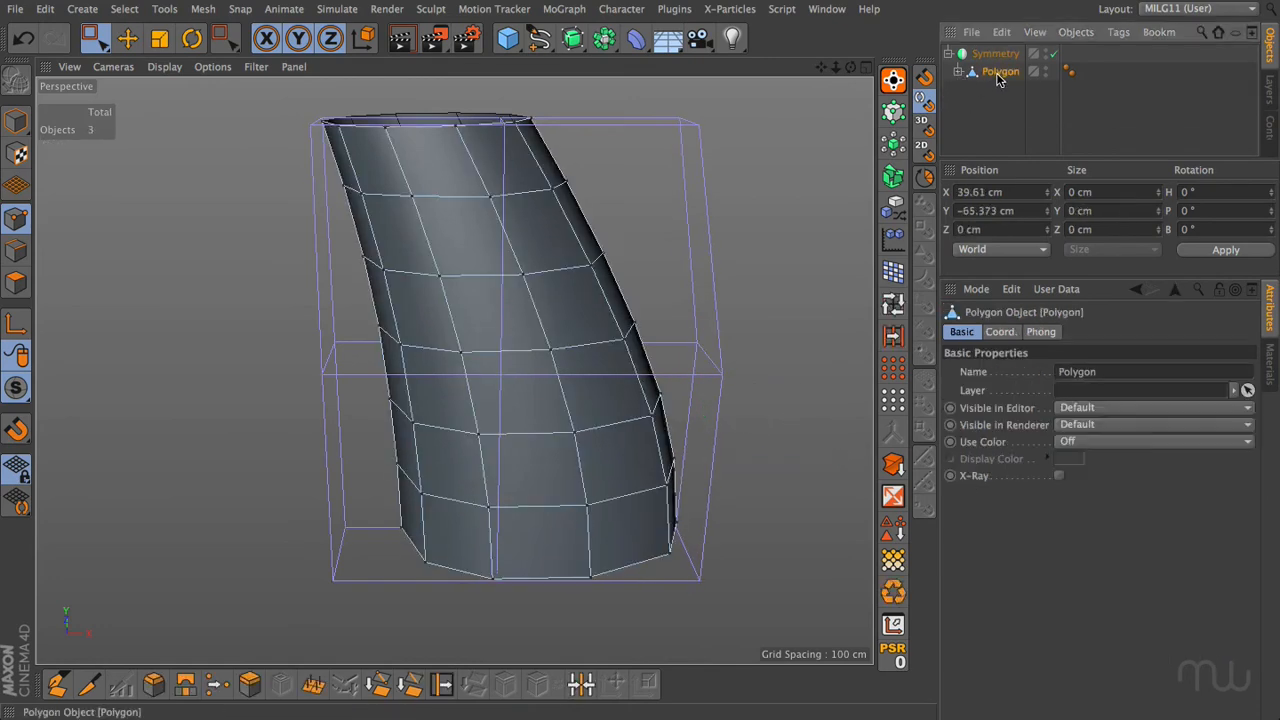
left_click_drag(851, 67, 940, 84)
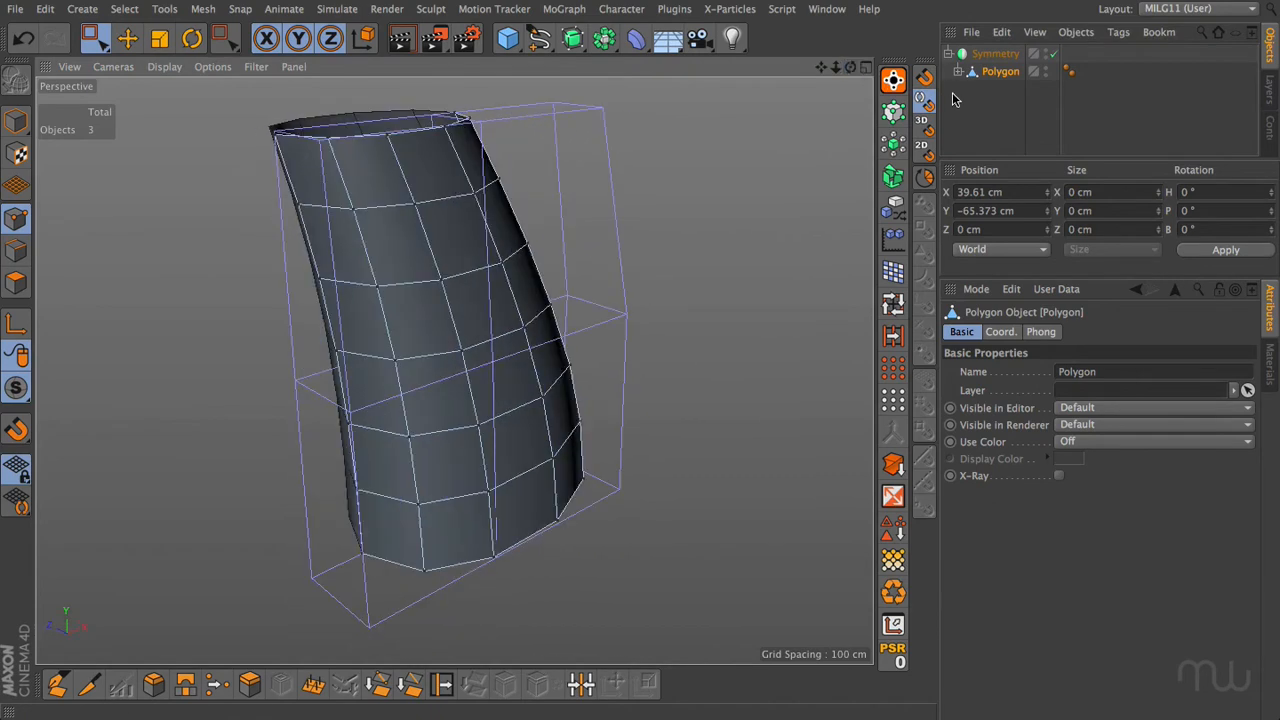
left_click(893, 466)
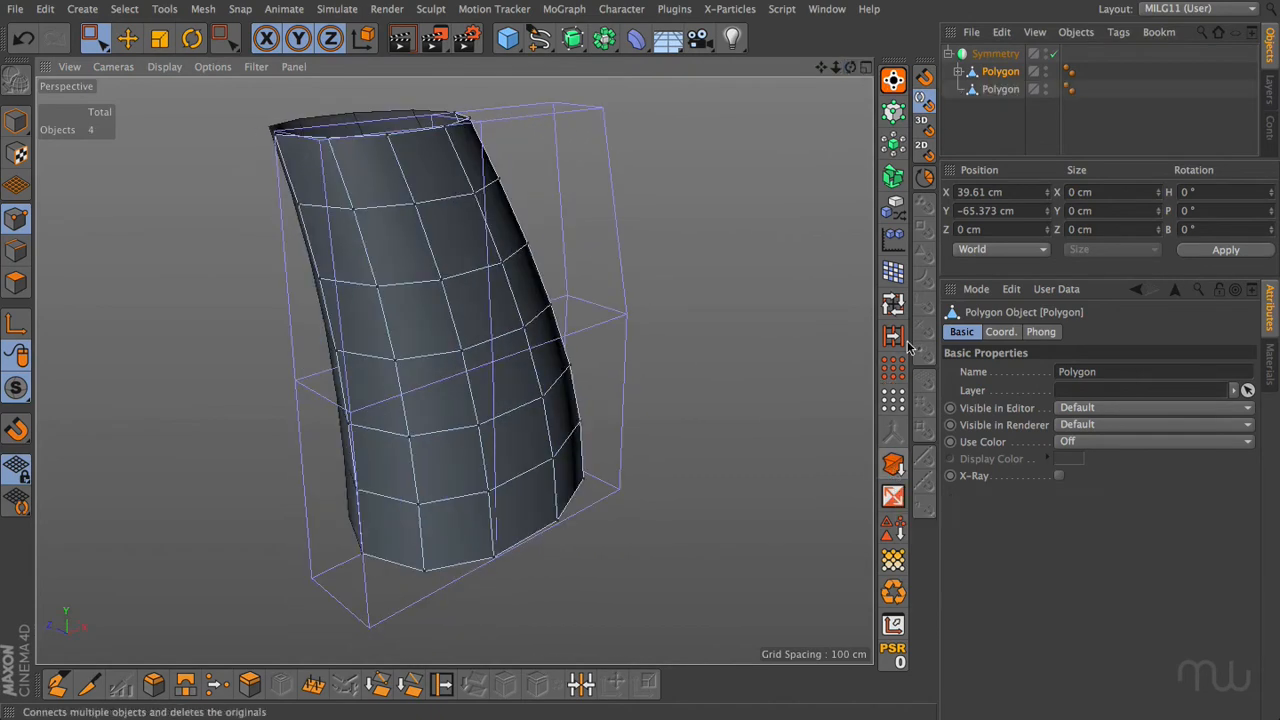
double_click(1045, 71, "alt")
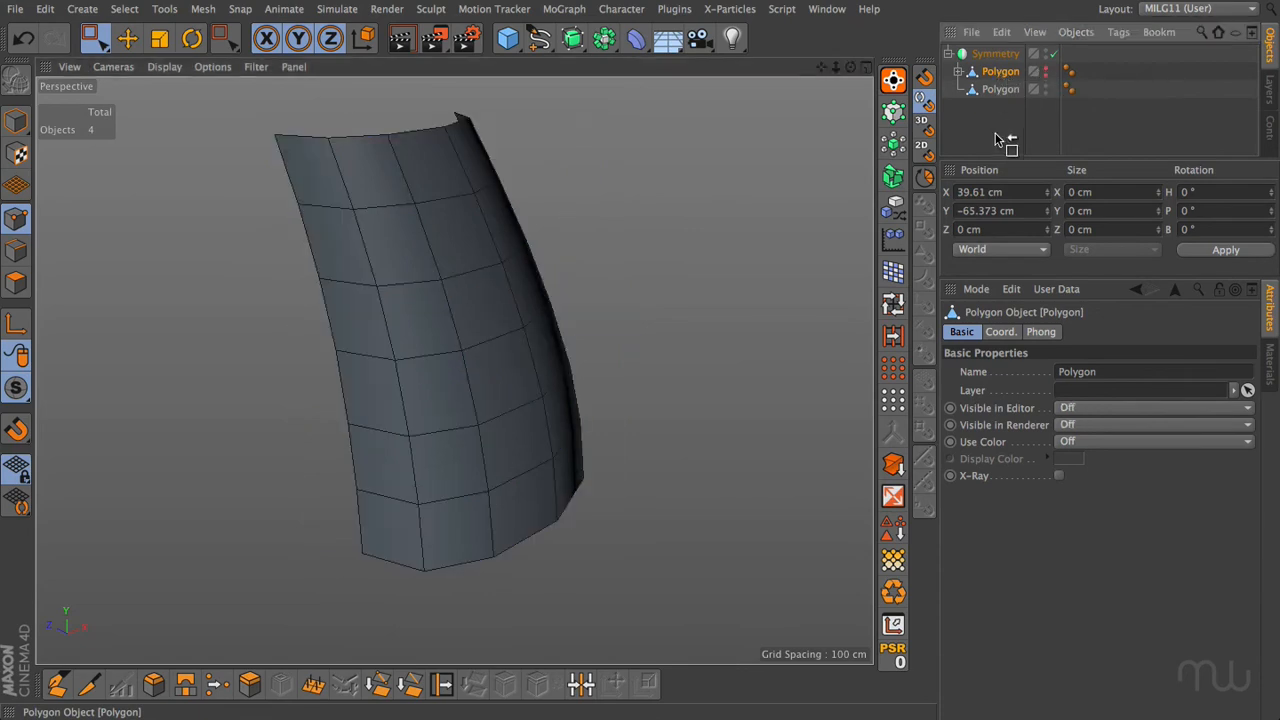
Move the original Polygon out of Symmetry and group it in a hidden null named Spares
left_click_drag(996, 140, 995, 137)
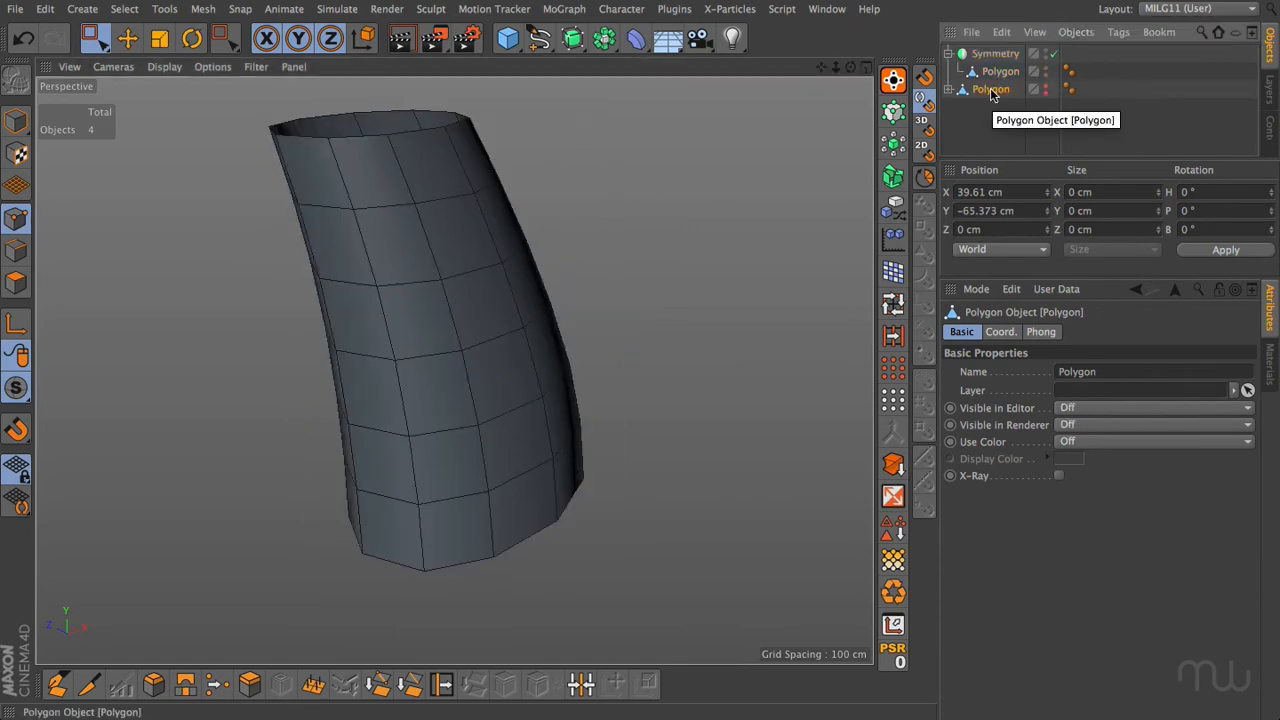
key("alt+g")
double_click(982, 90)
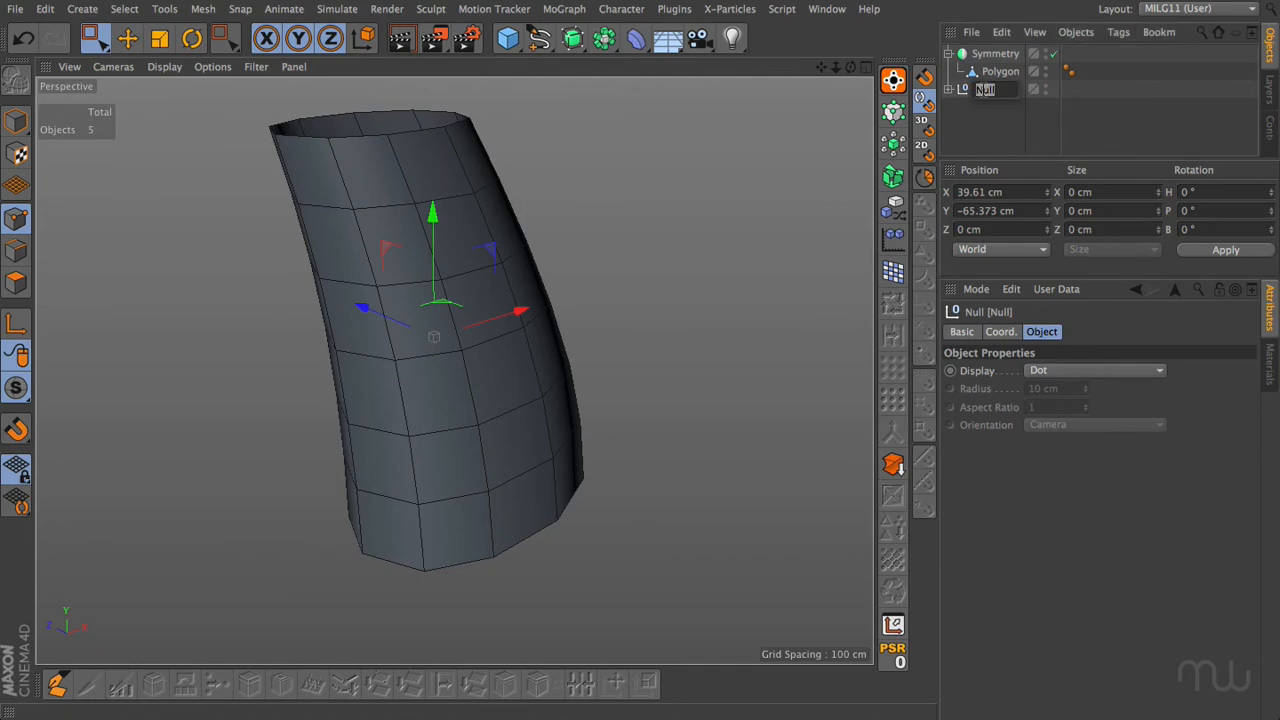
type("Spares")
key("Return")
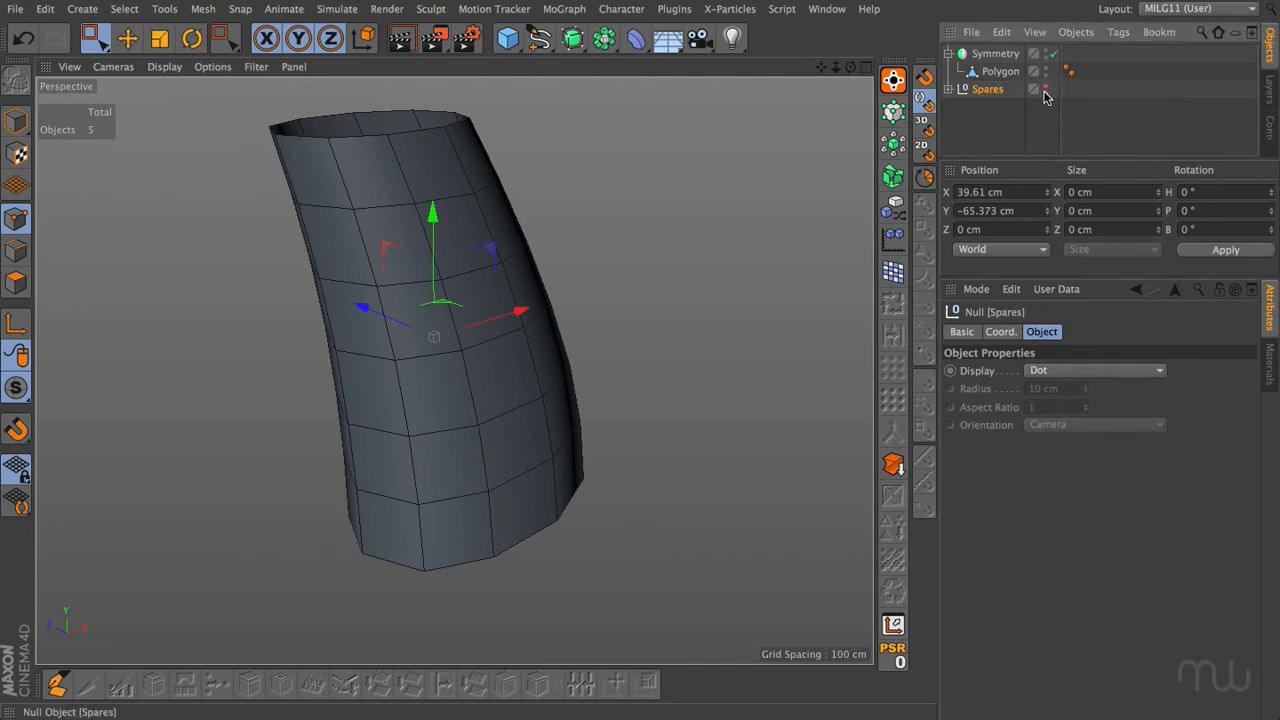
left_click(994, 120)
Bridge the two opposite rim edges beside the mirror seam of the baked tube's open bottom with one polygon
left_click(996, 74)
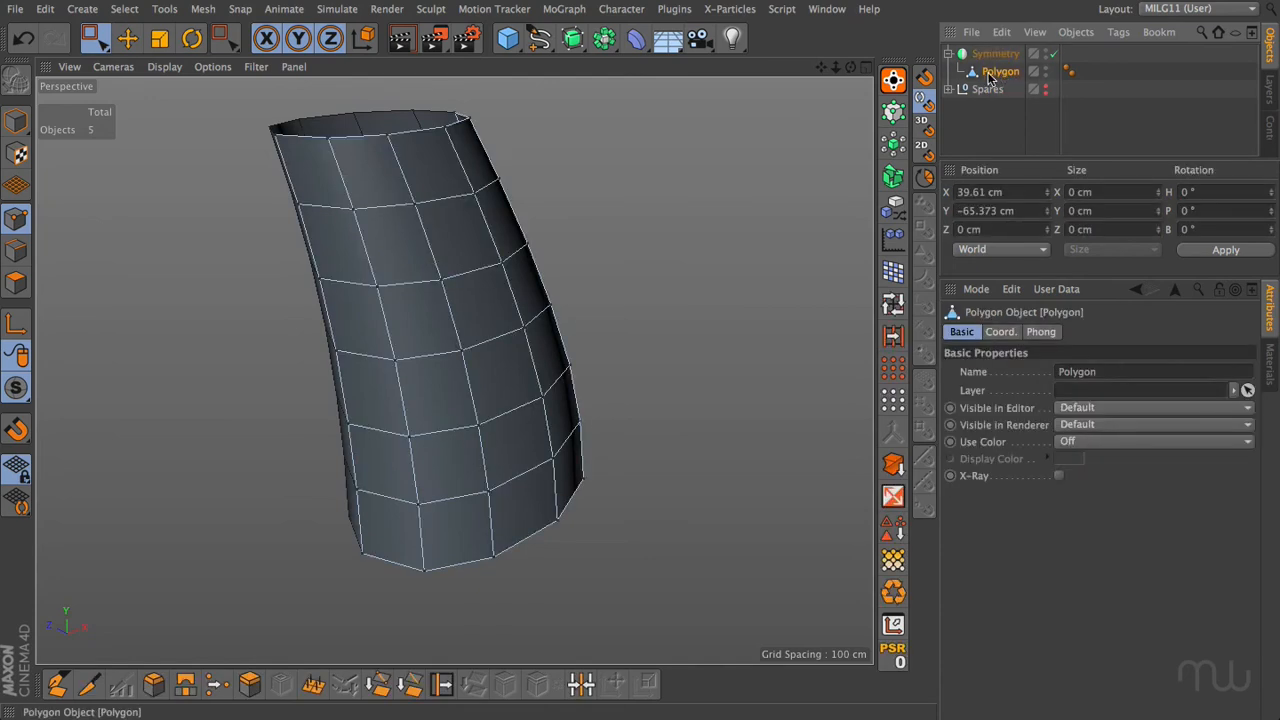
left_click_drag(451, 366, 453, 370, "alt")
left_click_drag(823, 72, 853, 67)
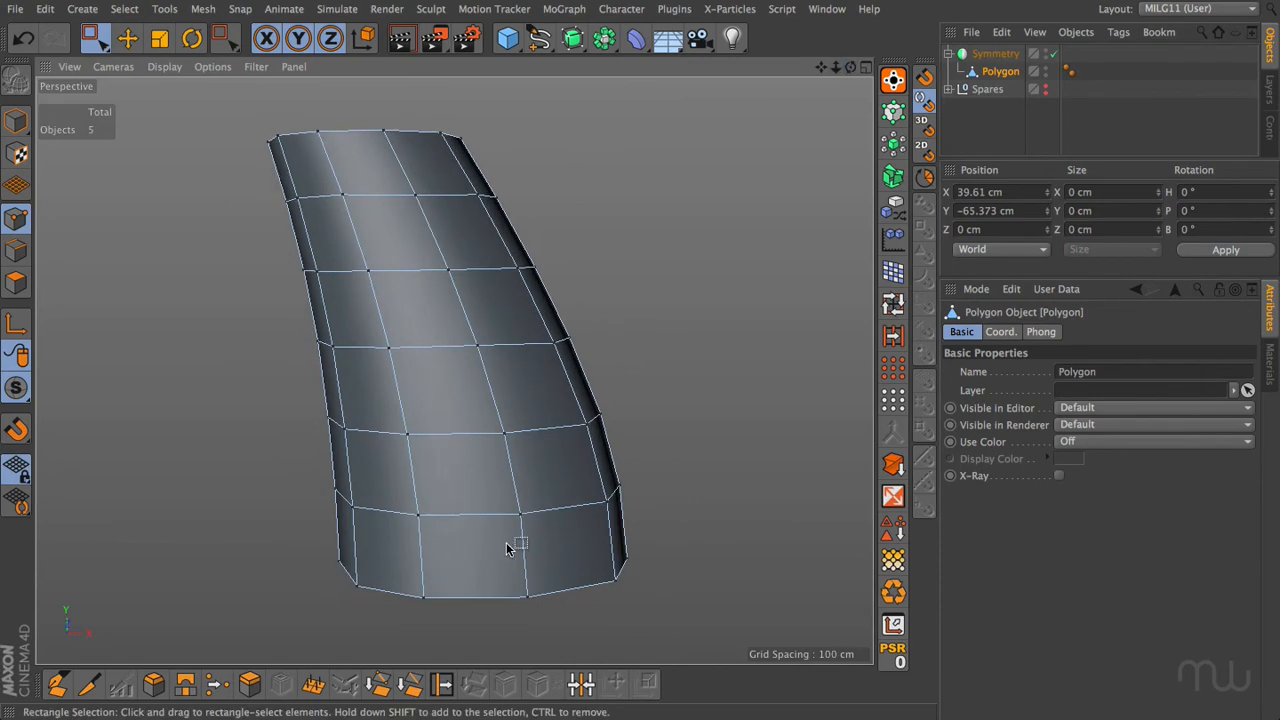
left_click_drag(504, 543, 492, 258, "alt")
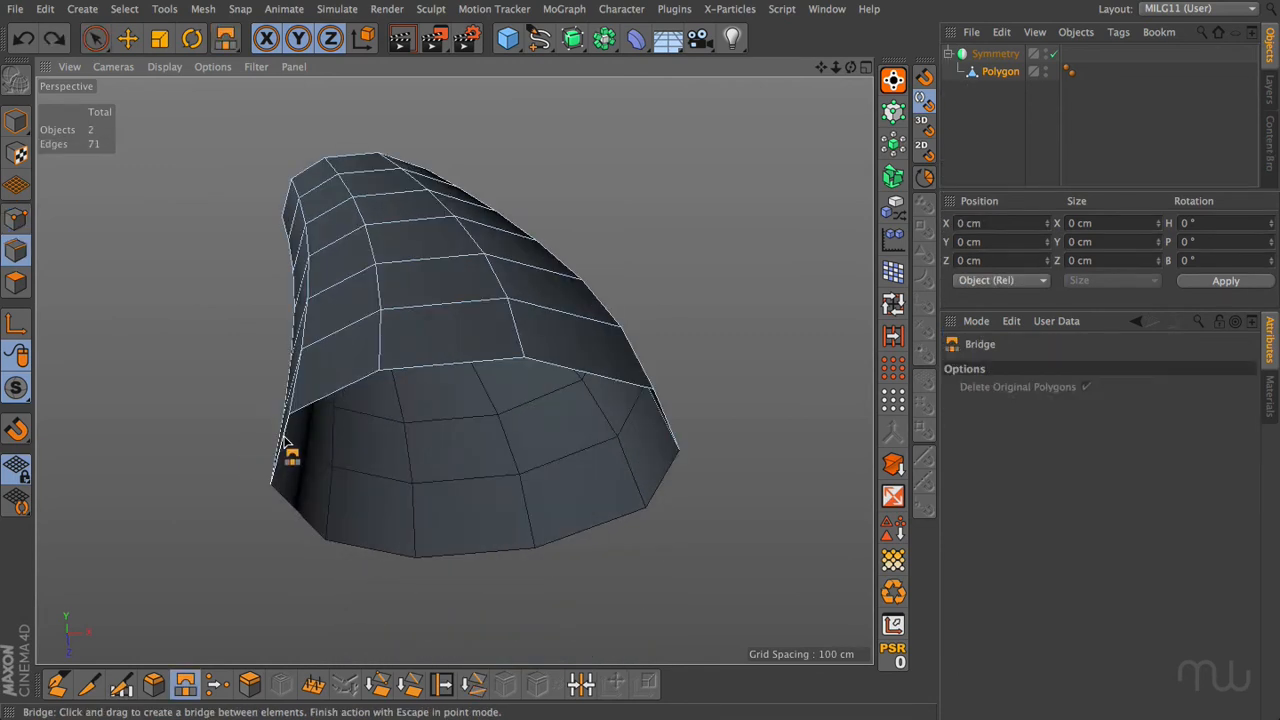
left_click_drag(283, 437, 692, 407)
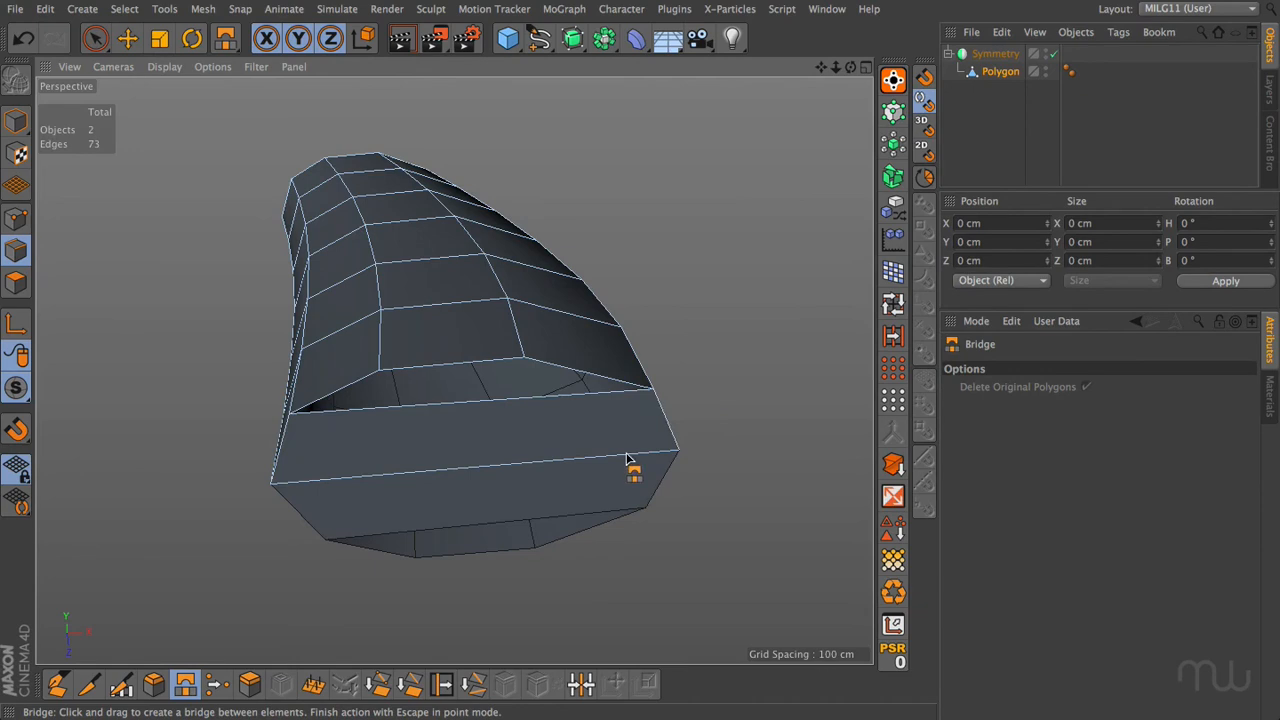
Cut the bridged bottom polygon into three sections with two Knife lines in Line mode, roughly aligned with the rim's middle points
left_click(88, 683)
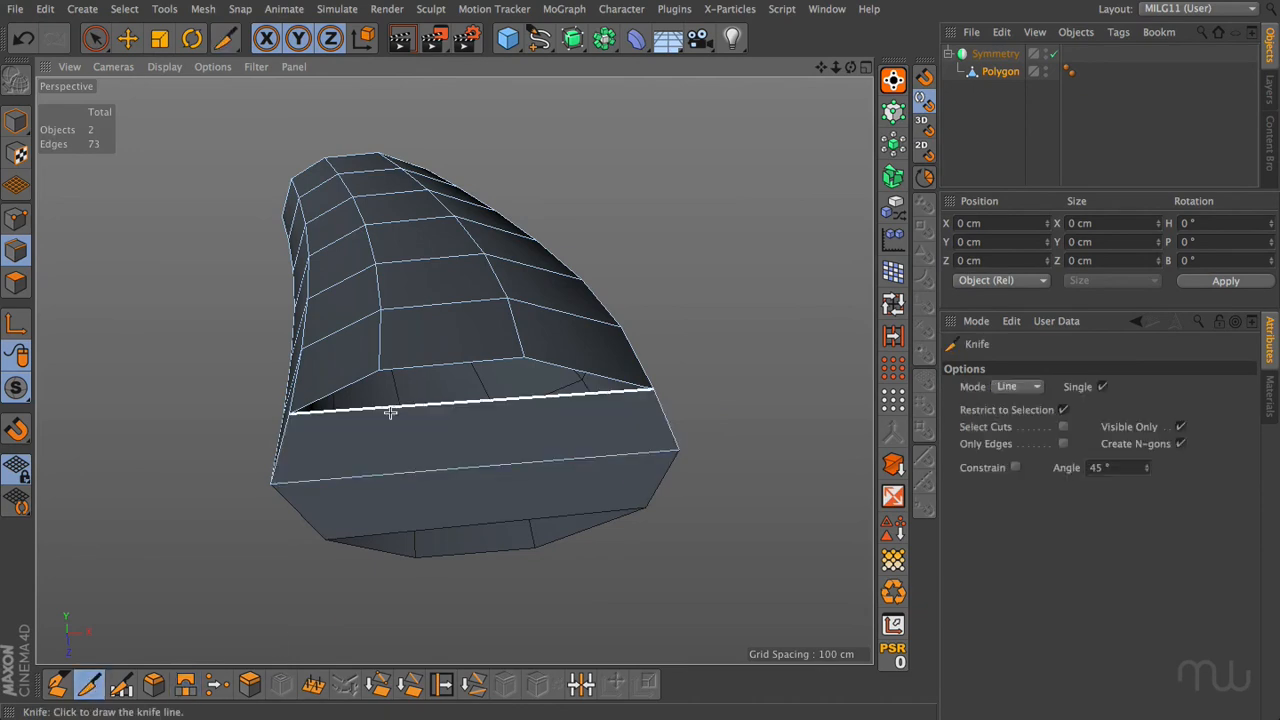
left_click_drag(390, 408, 393, 477)
left_click_drag(530, 401, 537, 464)
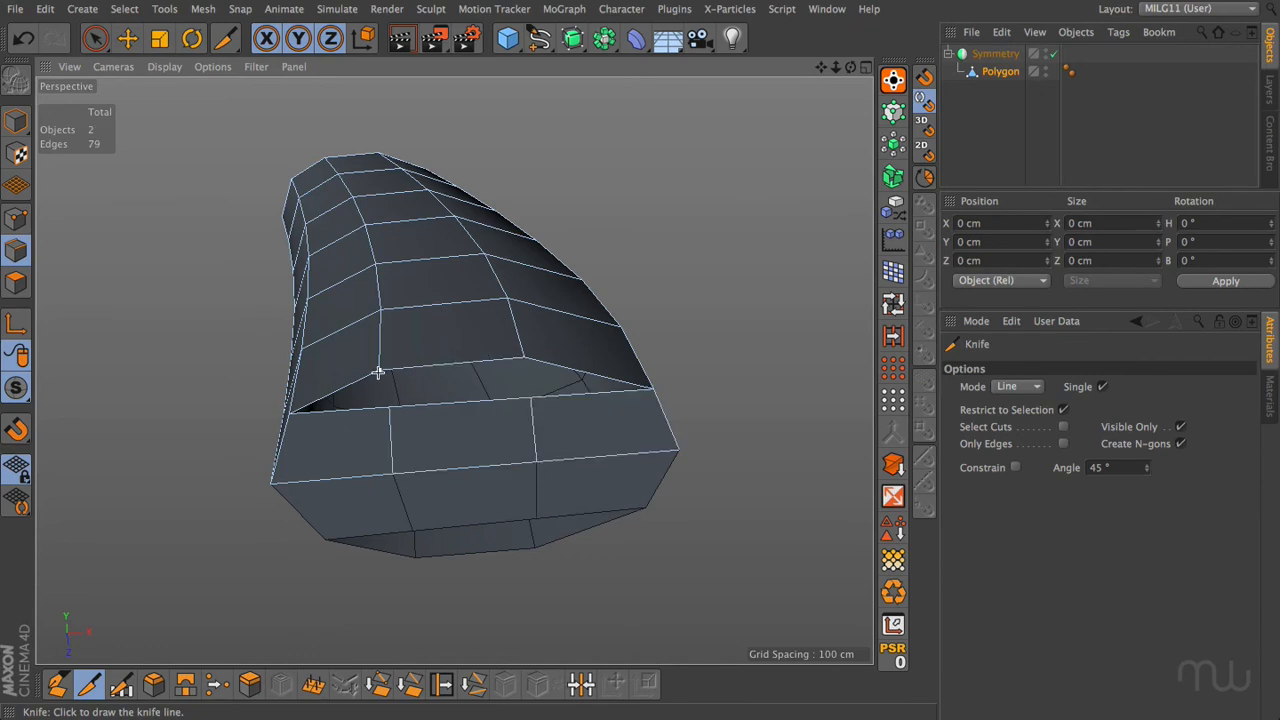
Weld the two new outer cut points onto the matching rim points to close the tube's bottom
key("Return")
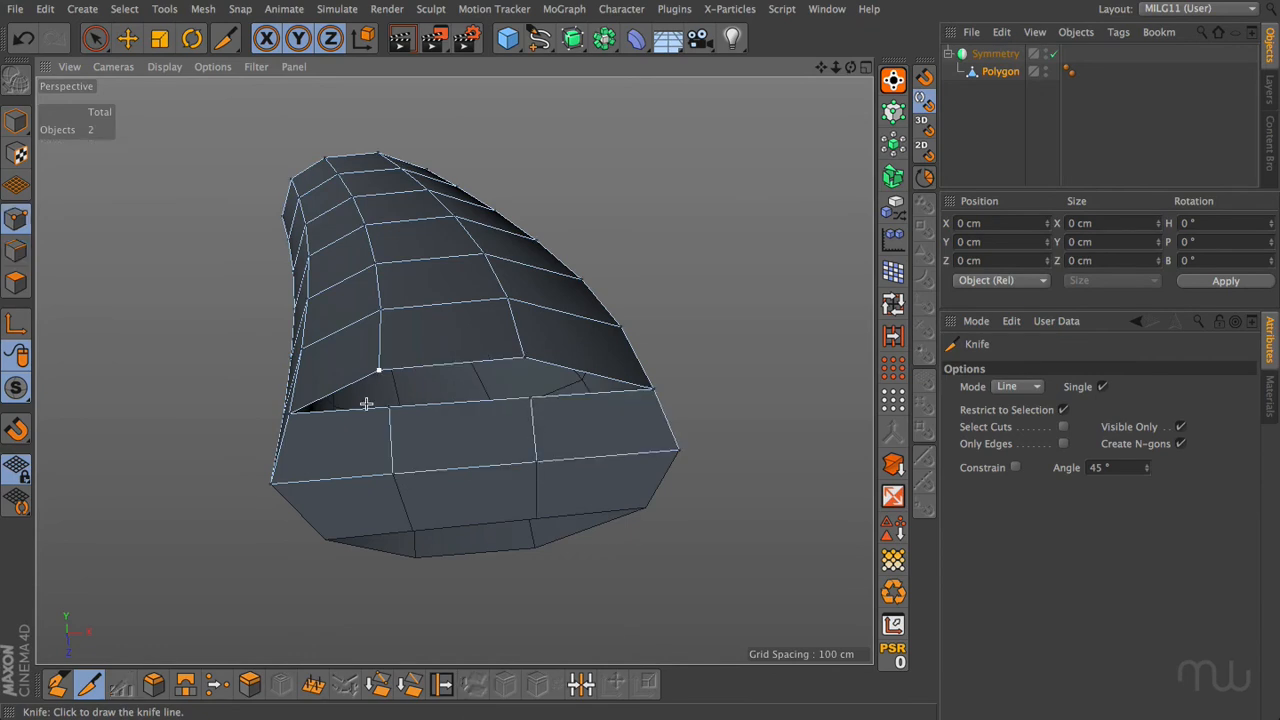
left_click(217, 684)
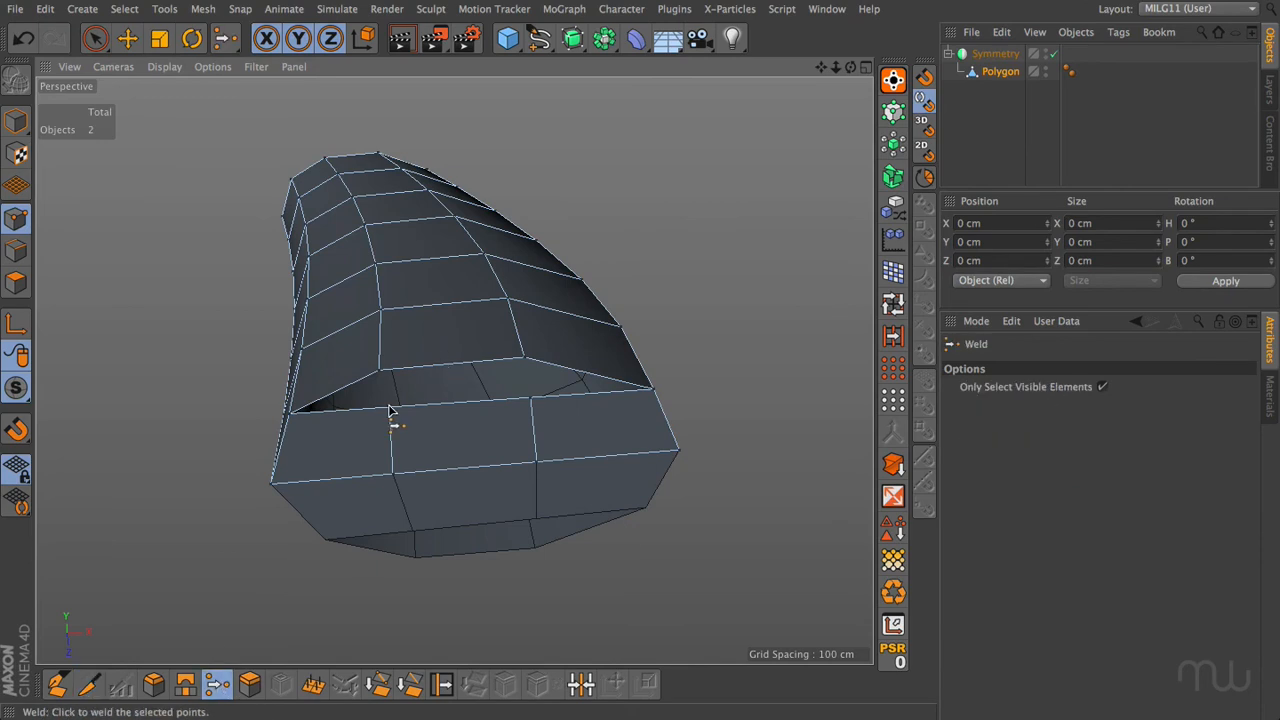
left_click(382, 373)
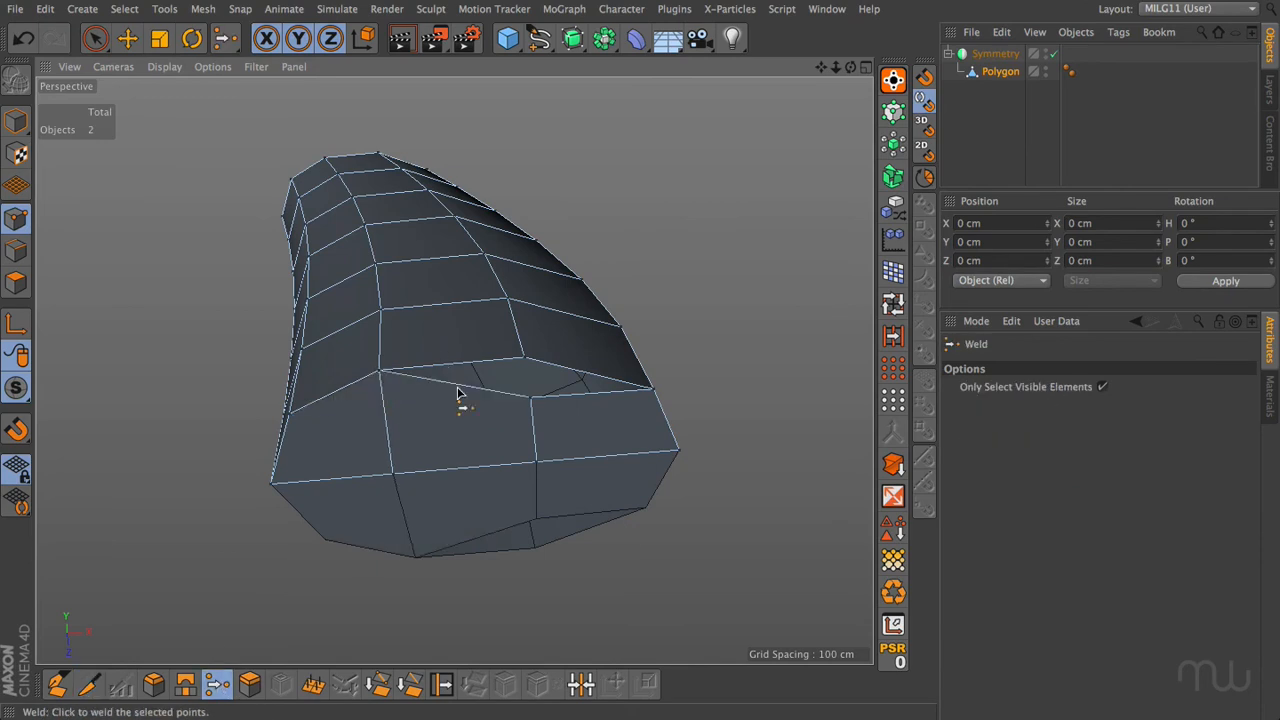
left_click(527, 358)
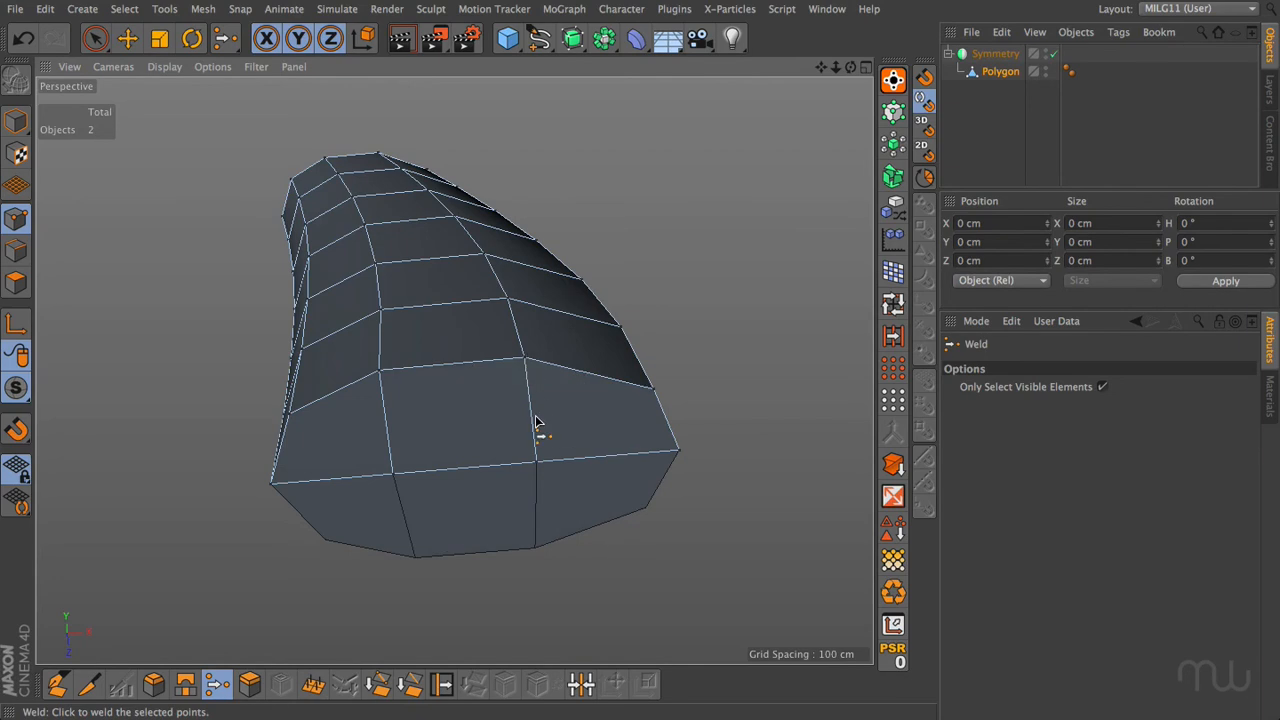
key("Return")
Put the Symmetry inside a Subdivision Surface and inset the Polygon's three bottom cap faces with Extrude Inner
left_click(995, 53)
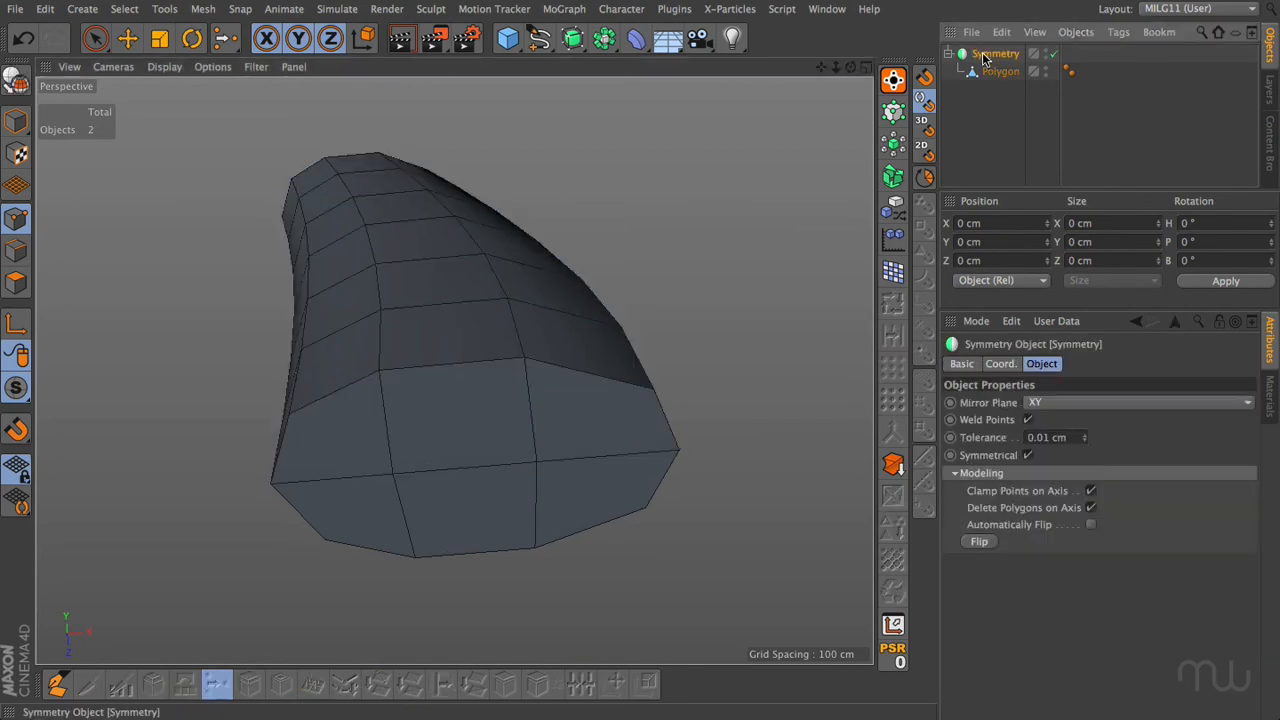
left_click_drag(572, 38, 631, 66, "alt")
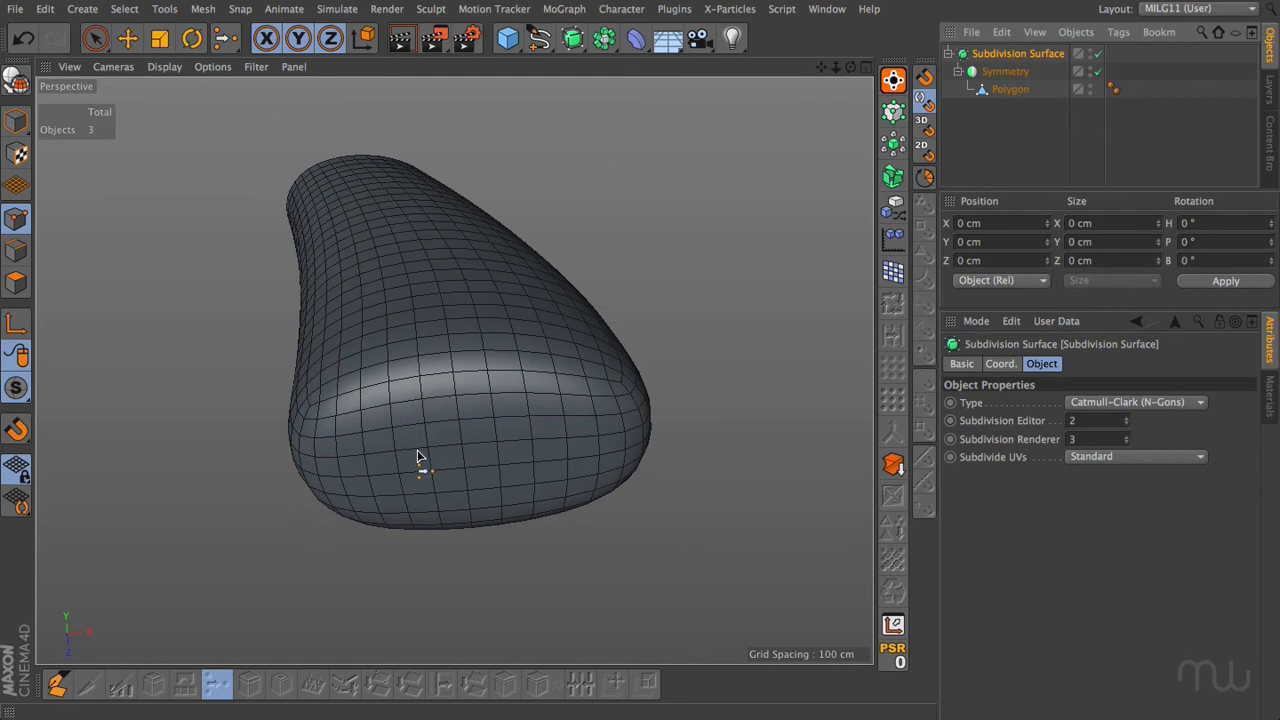
left_click(1062, 91)
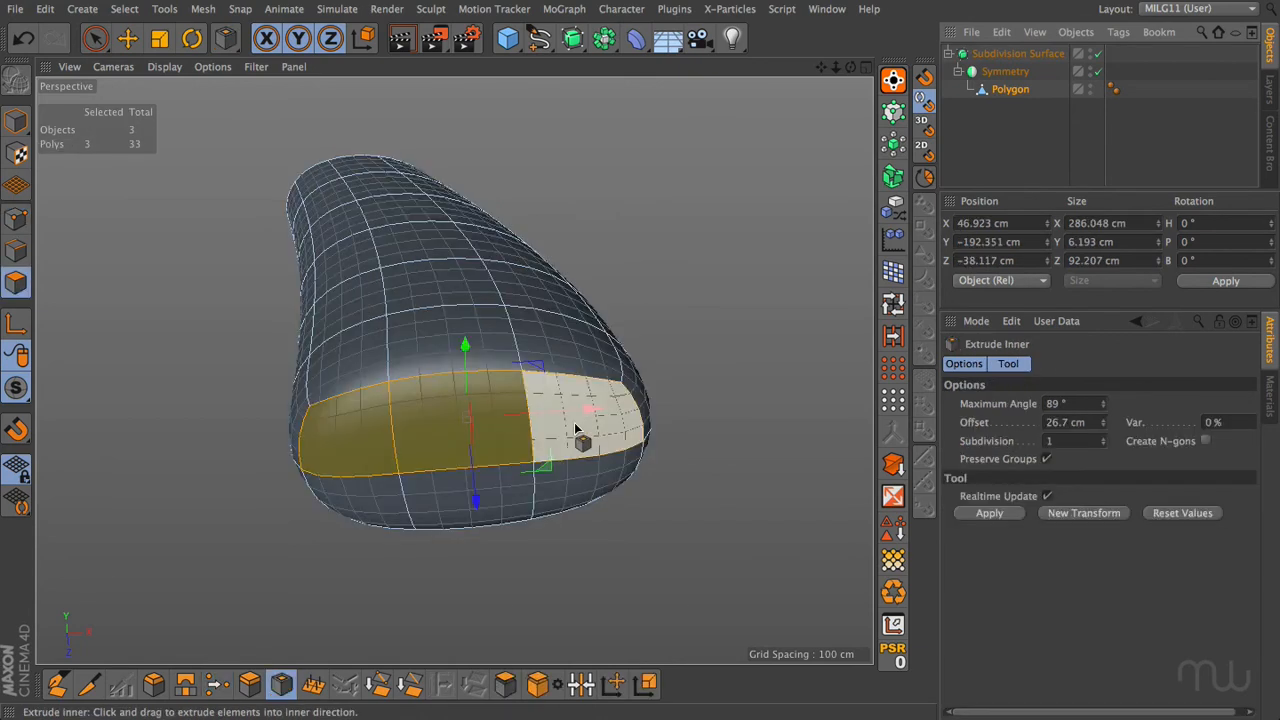
mouse_move(574, 422)
left_mouse_down()
mouse_move(628, 423)
mouse_move(586, 429)
left_mouse_up()
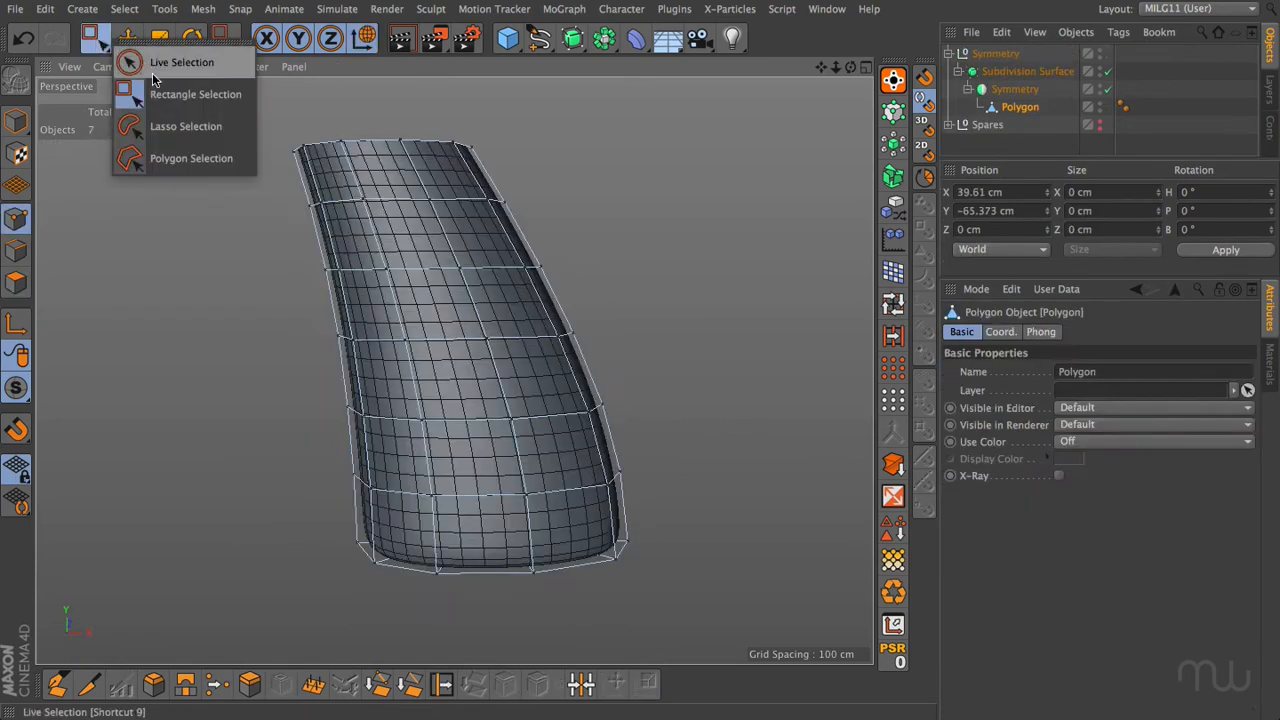
Select the four columns of front wall polygons, 24 in all, with Live Selection
left_click(153, 70)
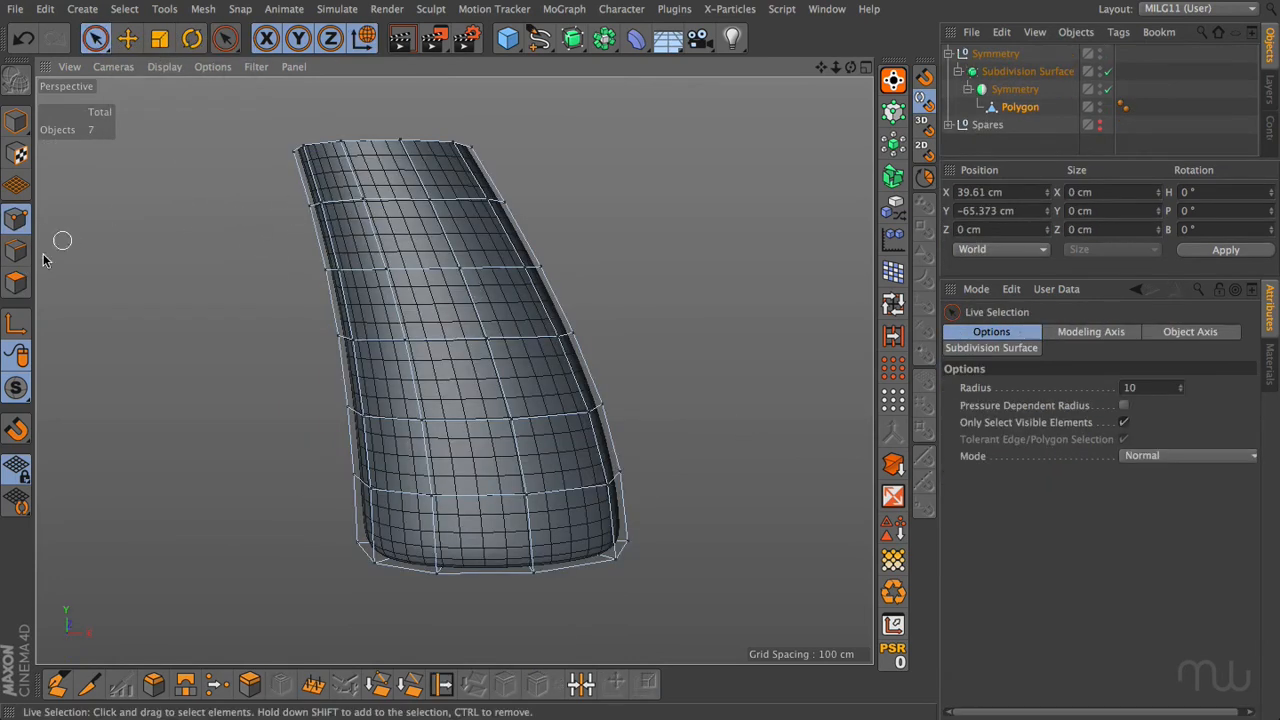
left_click(16, 282)
left_click_drag(343, 196, 364, 203)
left_click_drag(449, 210, 502, 352)
left_click_drag(538, 485, 418, 523)
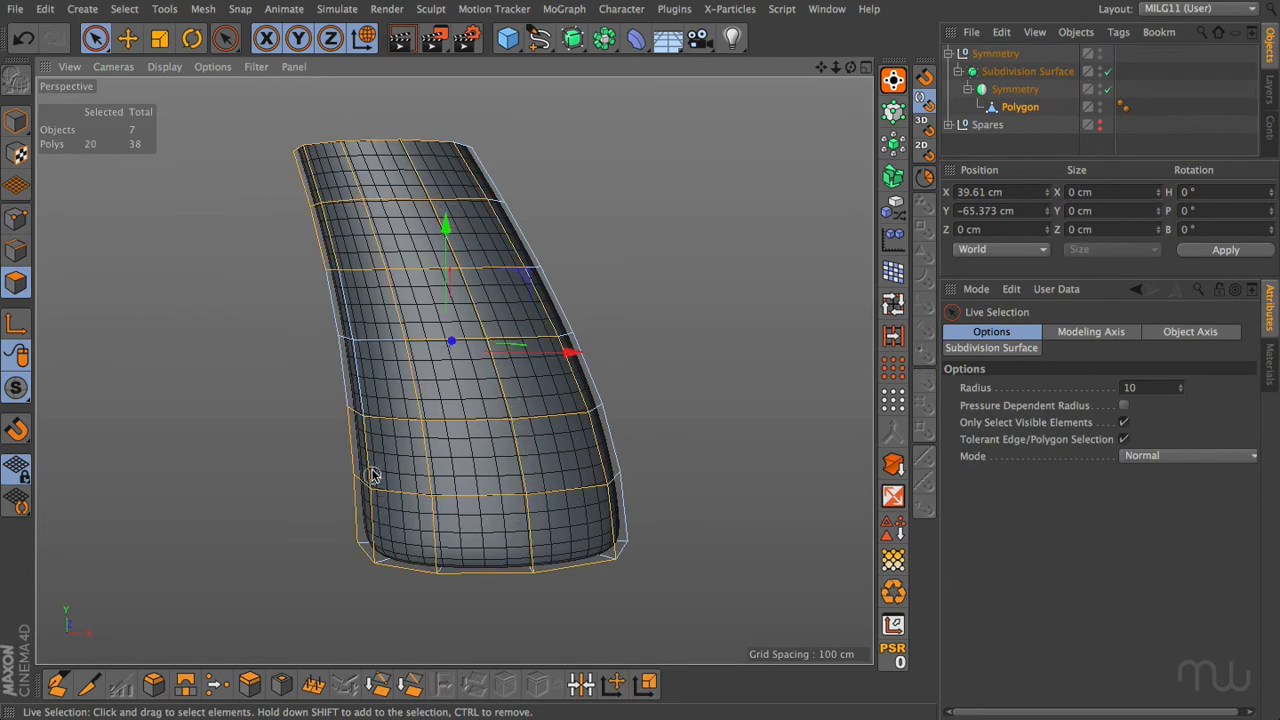
left_click_drag(343, 280, 337, 284)
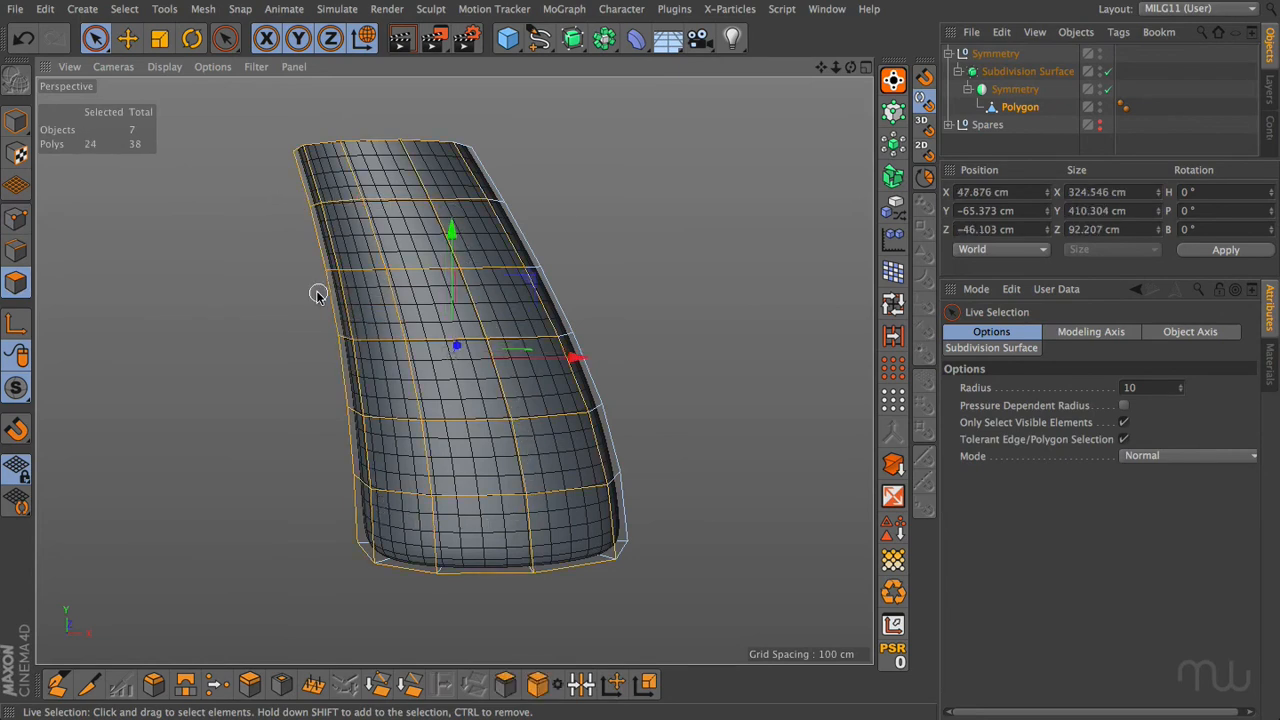
Try to inset the selected wall polygons by about 33.9 cm with Extrude Inner
left_click_drag(850, 67, 794, 68)
left_click(281, 684)
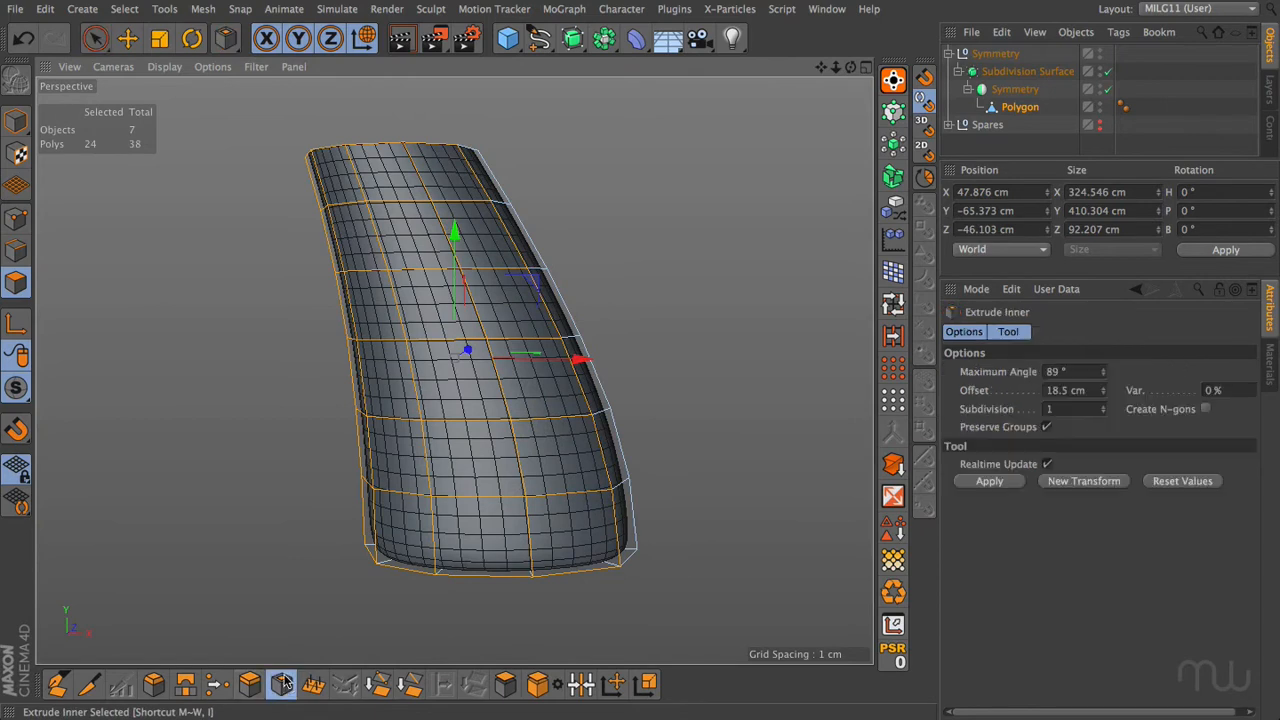
left_click_drag(263, 544, 388, 524)
left_click_drag(253, 521, 126, 521)
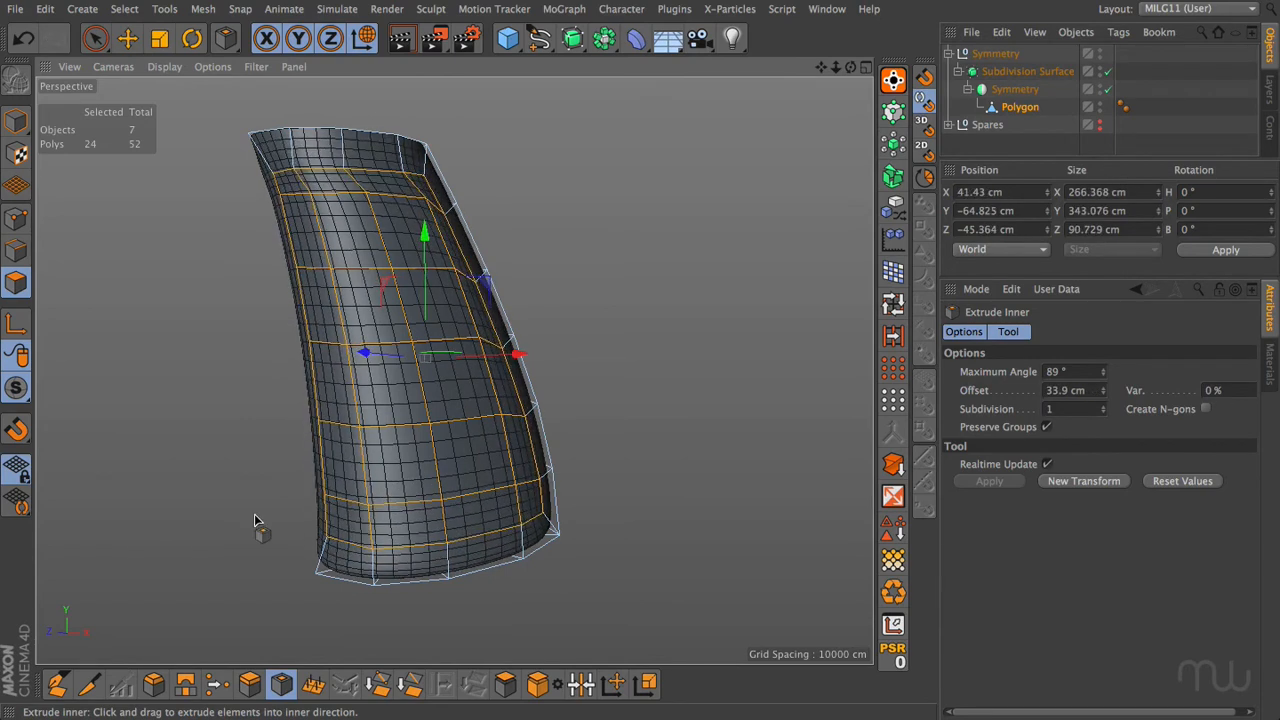
key("ctrl+z")
Select the wall's top rim, side and bottom edge loops together as one border of 14 edges
left_click_drag(726, 403, 672, 403, "alt")
left_click(16, 250)
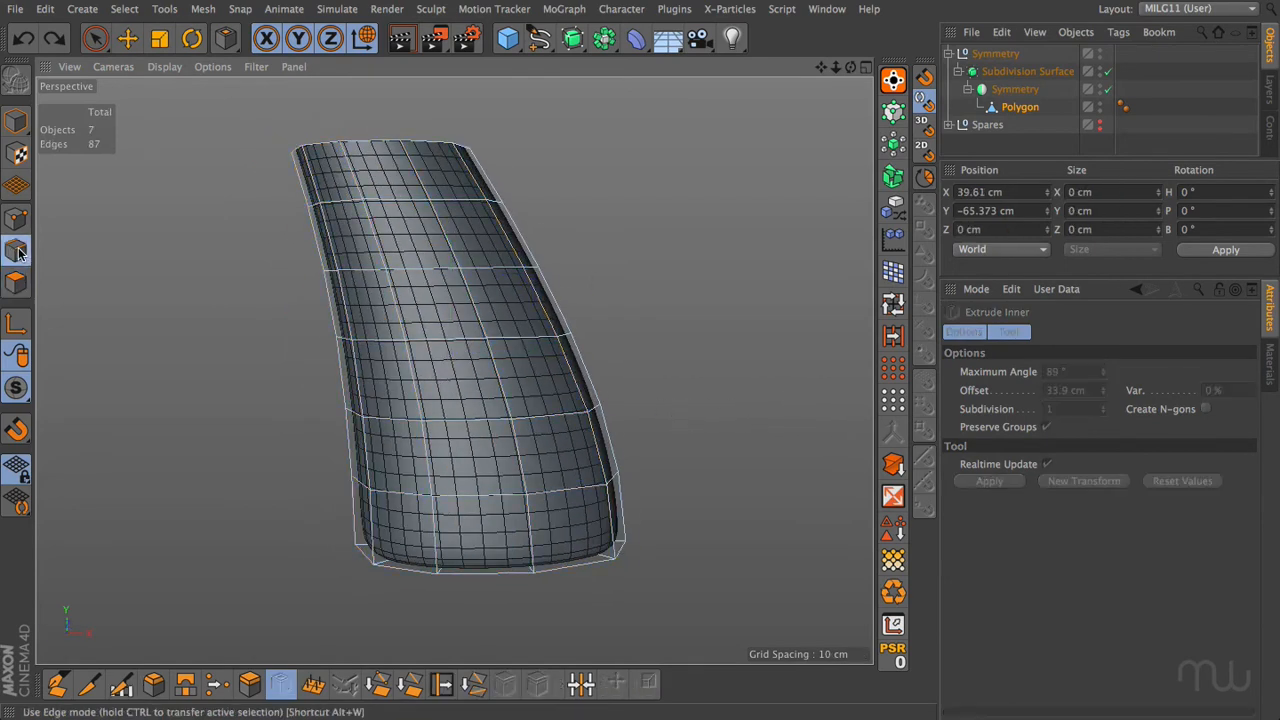
left_click(127, 38)
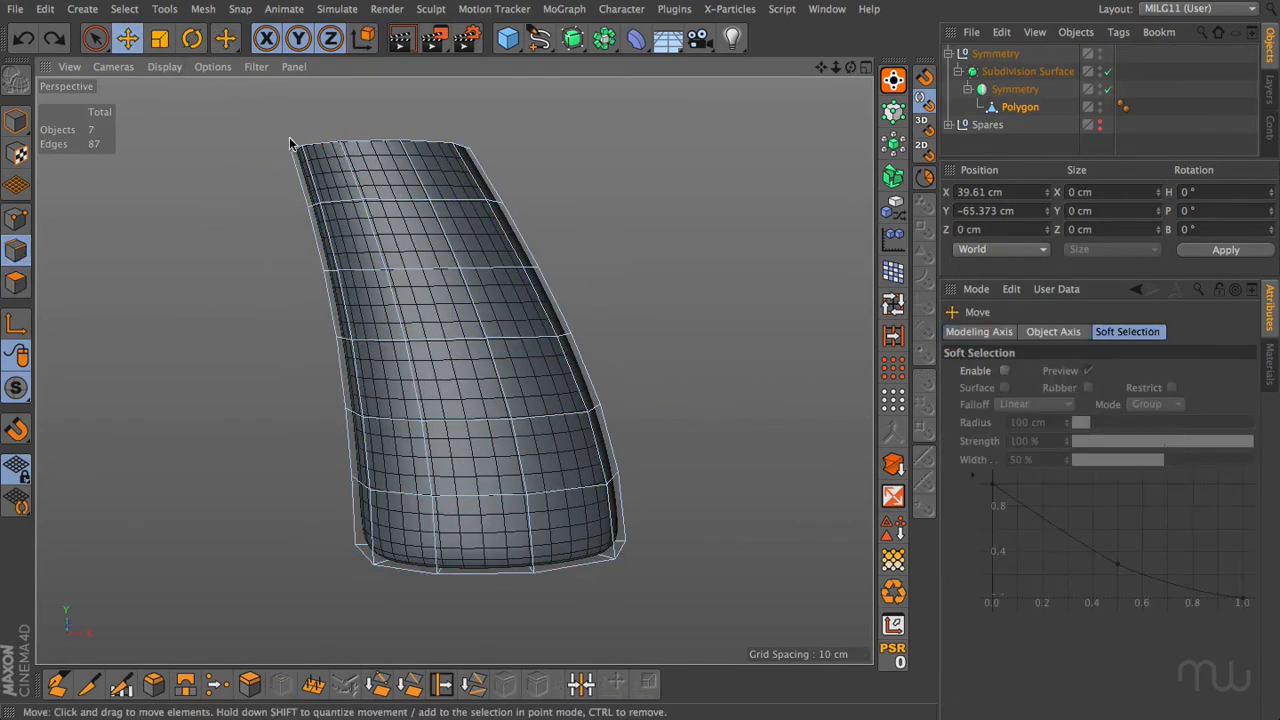
left_click(300, 152)
double_click(430, 143)
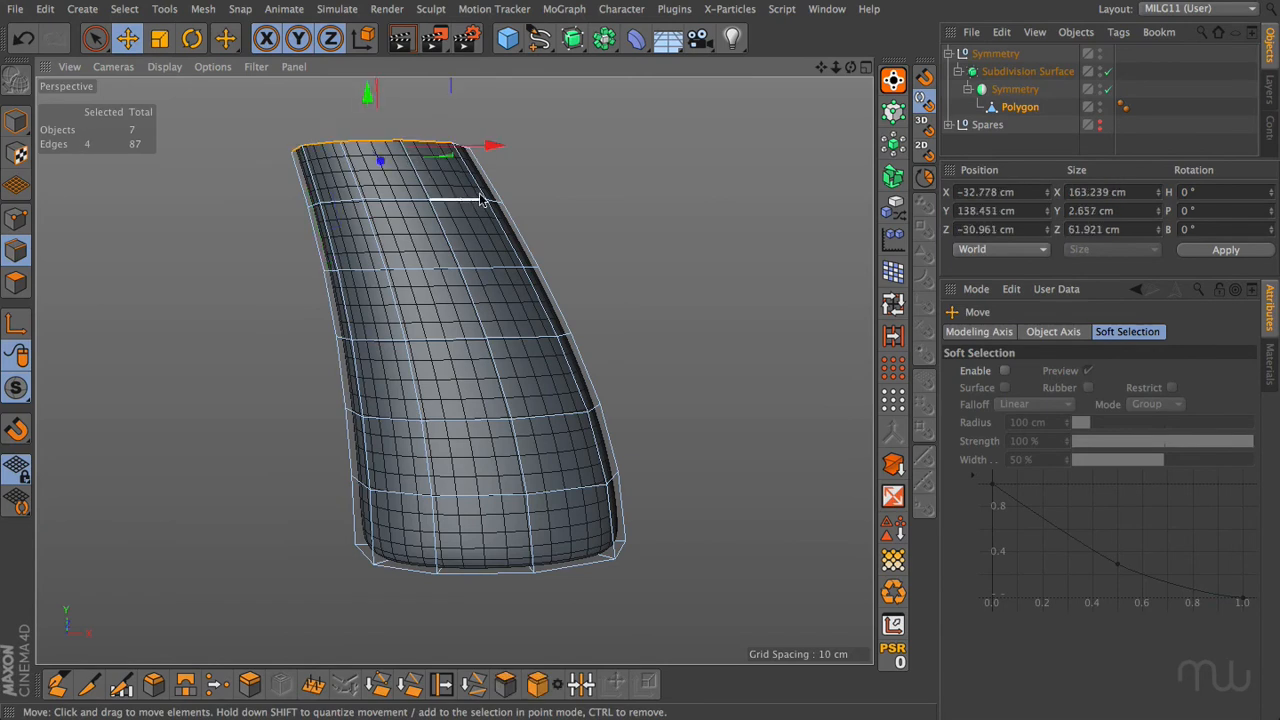
double_click(612, 535, "shift")
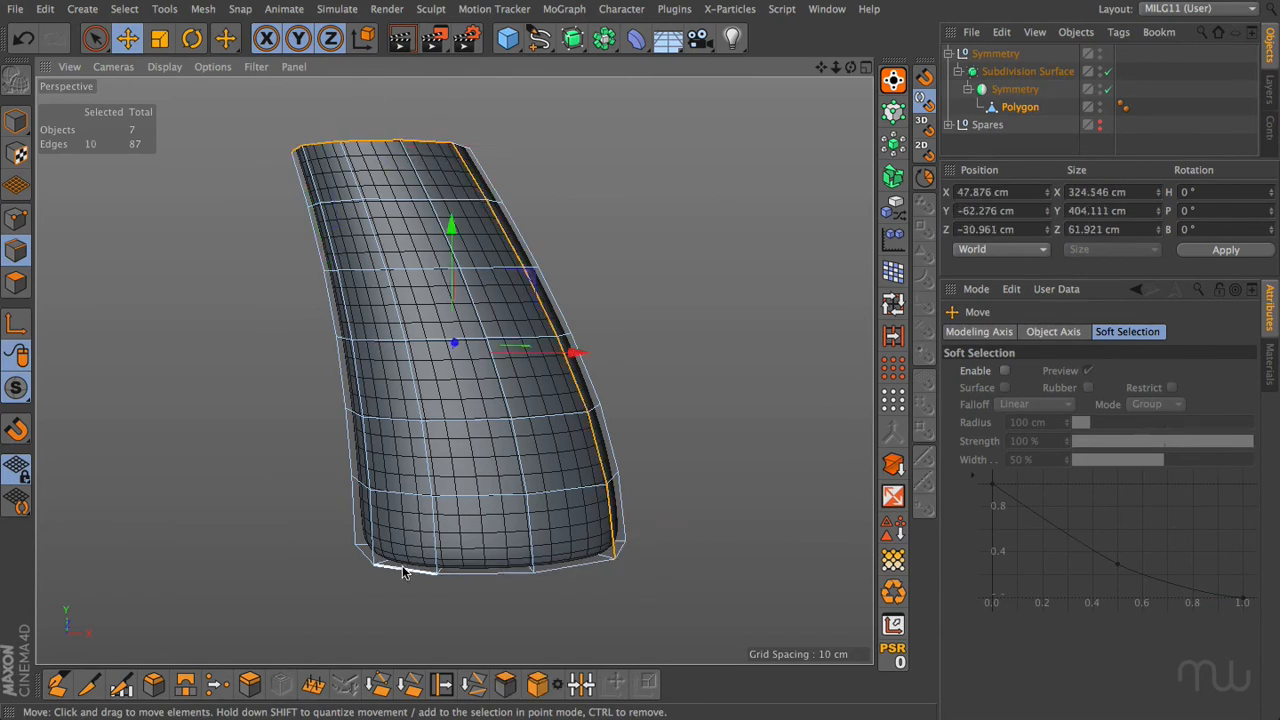
double_click(498, 573, "shift")
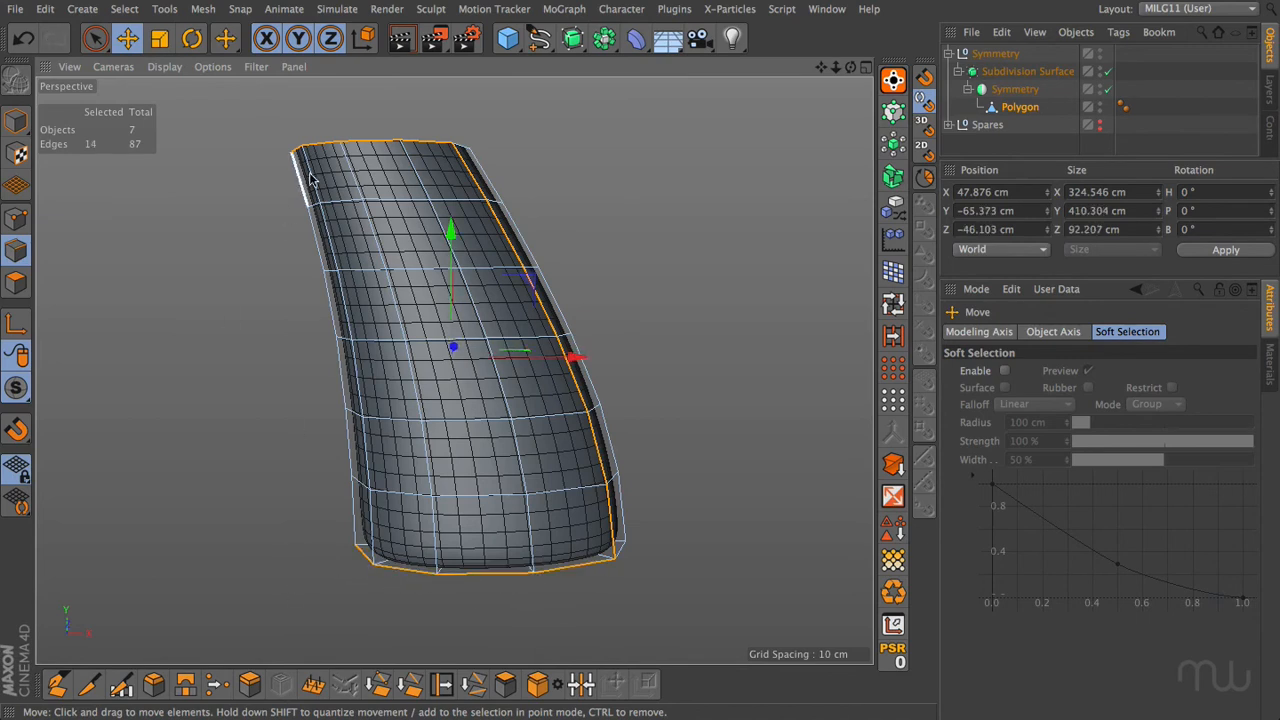
Clone the selected border edges about 26.9 cm inward across the wall with Edge Slide, leaving Preserve Curvature off
left_click(441, 684)
left_click(1058, 442)
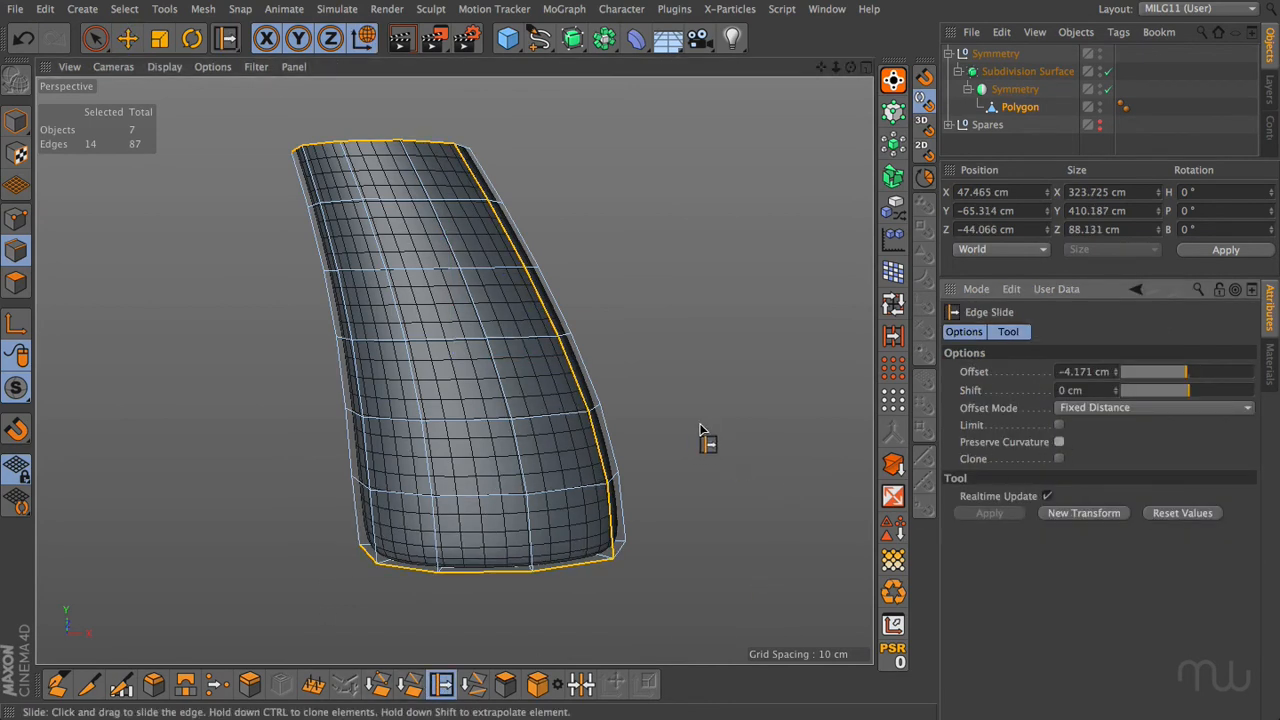
key("ctrl+z")
mouse_move(540, 300)
left_mouse_down()
mouse_move(490, 300)
mouse_move(611, 300)
mouse_move(580, 300)
mouse_move(656, 326)
mouse_move(830, 330)
mouse_move(781, 371)
mouse_move(631, 361)
mouse_move(443, 323)
mouse_move(651, 329)
mouse_move(605, 289)
mouse_move(423, 289)
mouse_move(609, 311)
mouse_move(619, 291)
mouse_move(660, 300)
mouse_move(638, 299)
left_mouse_up()
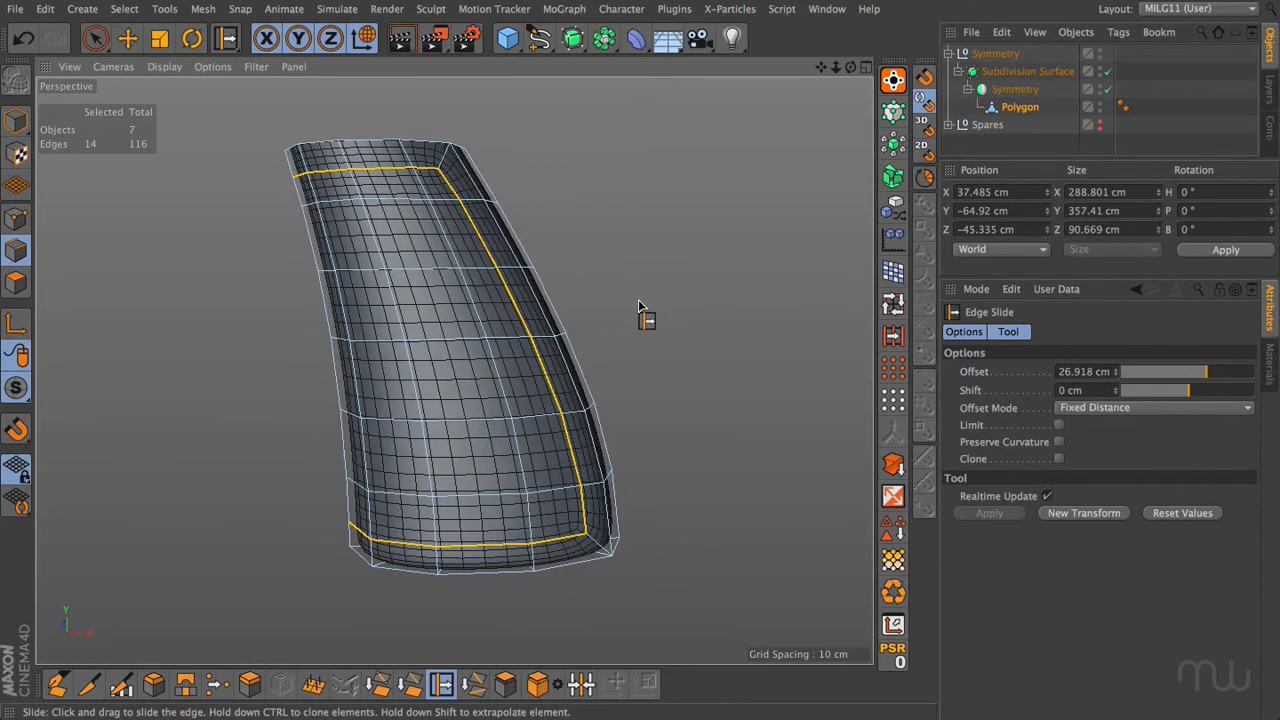
Select the 24 wall polygons enclosed by the cloned border edges with Live Selection
left_click(22, 283)
left_click(95, 38)
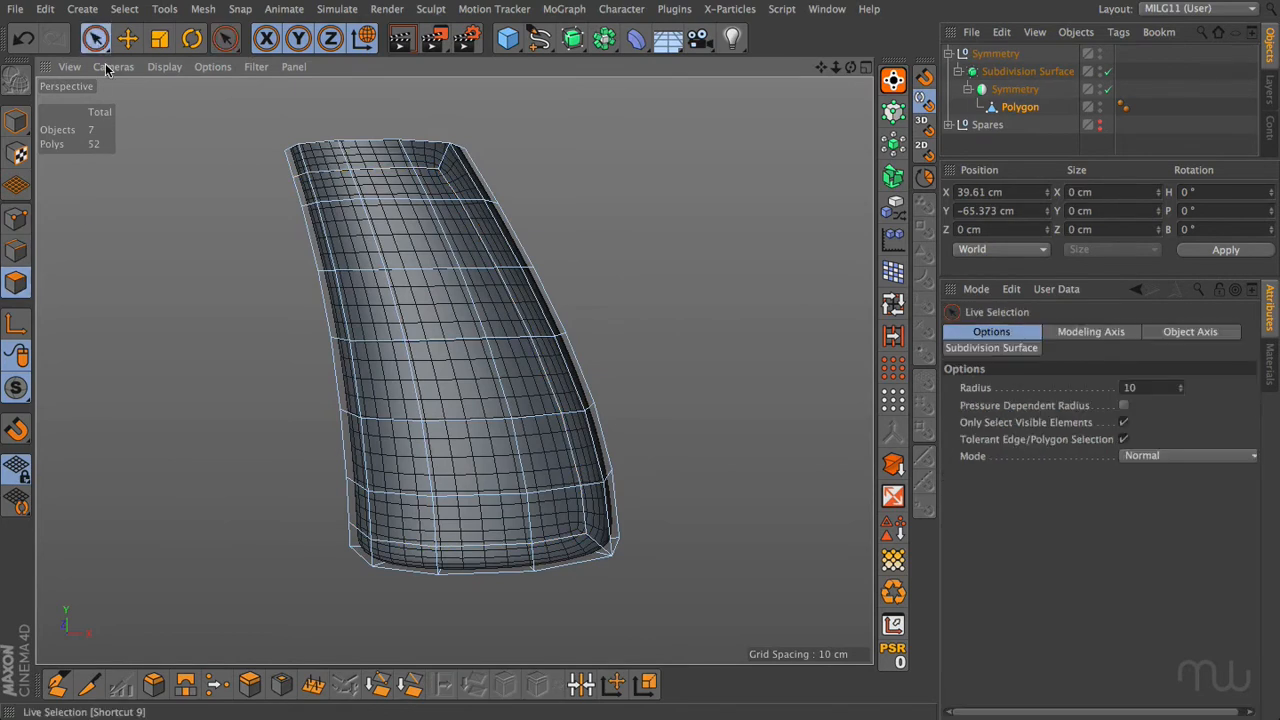
left_click(296, 205)
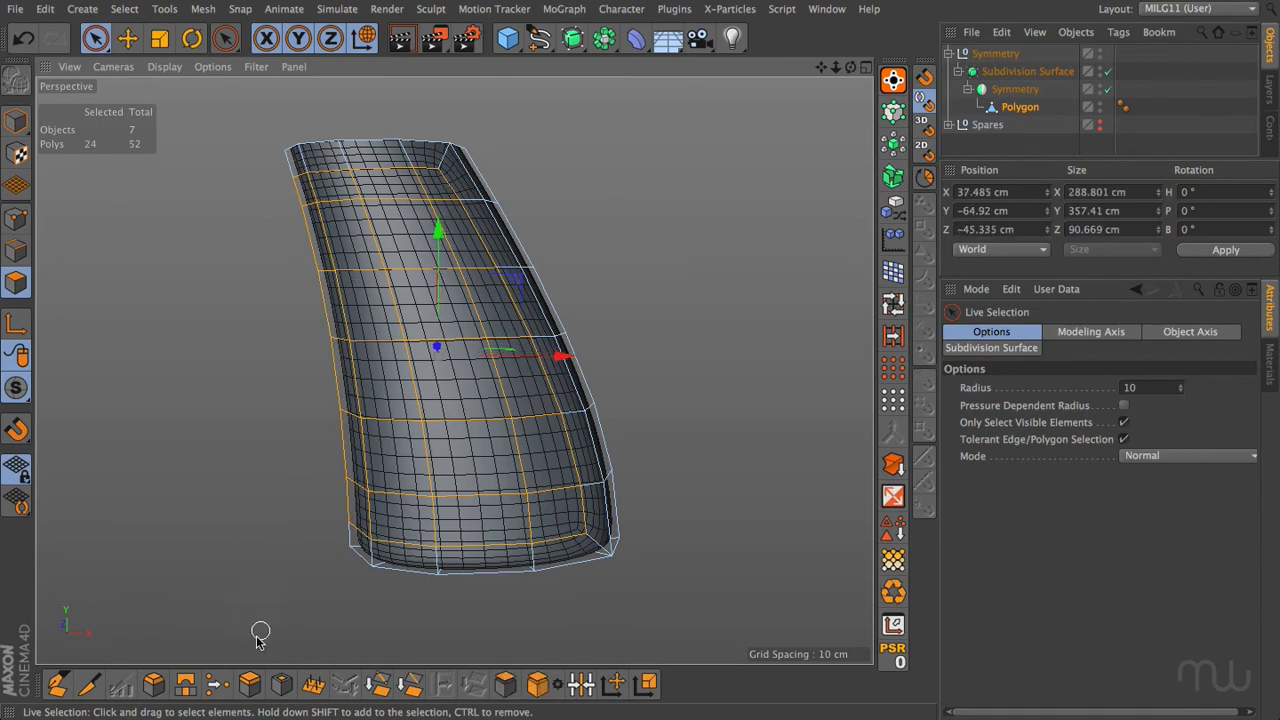
Extrude the selected wall polygons inward with an offset of about -8.1 cm to recess the panel, and clear the object selection
left_click(249, 684)
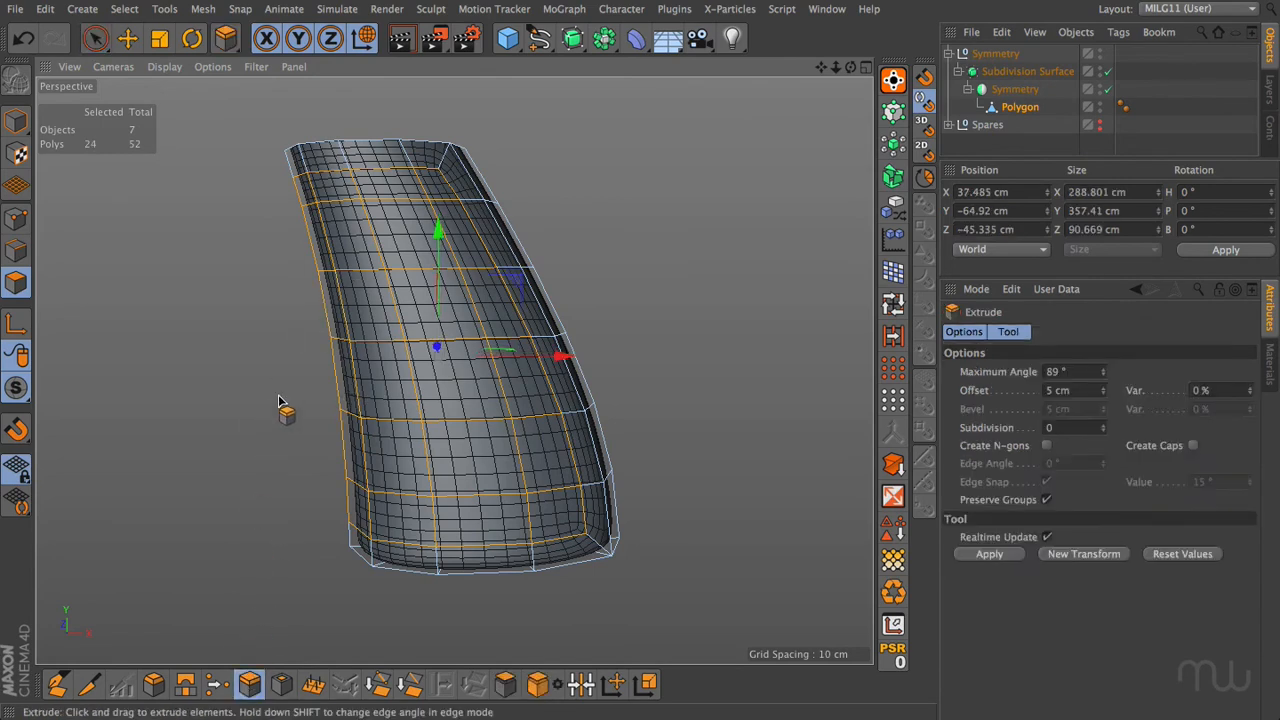
left_click_drag(279, 394, 158, 397)
left_click(980, 152)
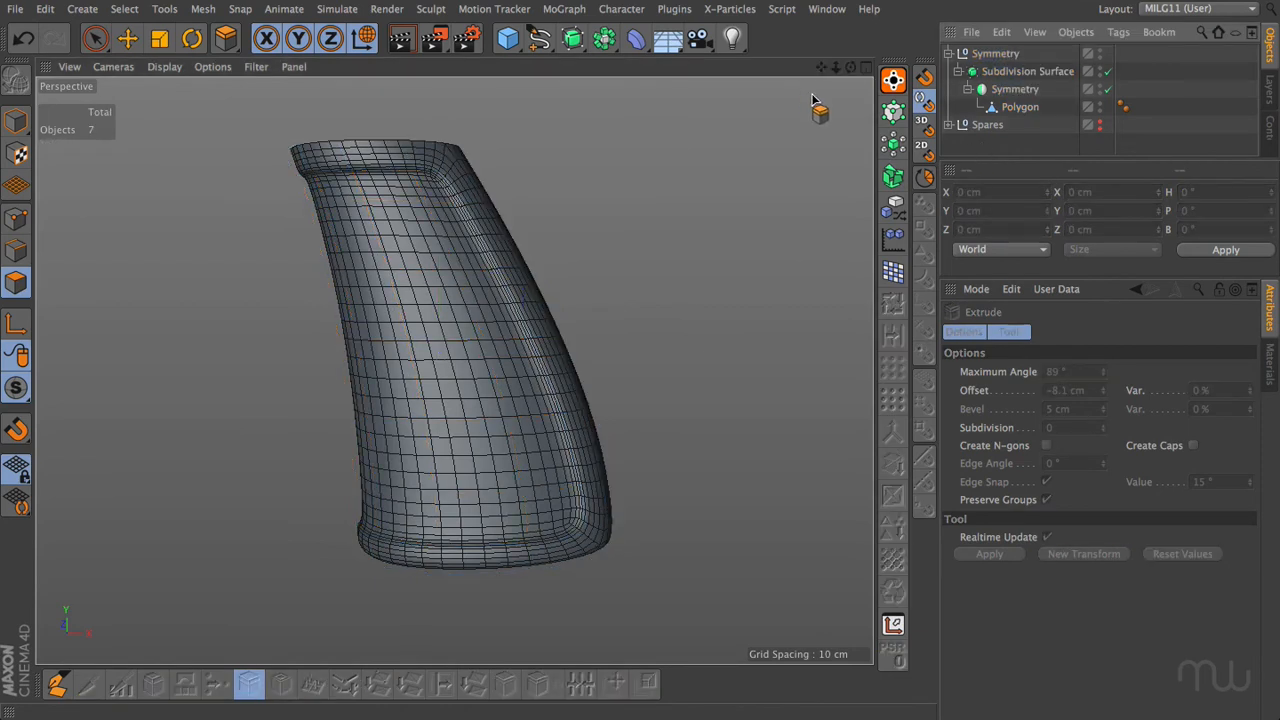
Examine the recessed wall panel and its surrounding frame from several angles with the mesh object selected
left_click_drag(851, 67, 1070, 66)
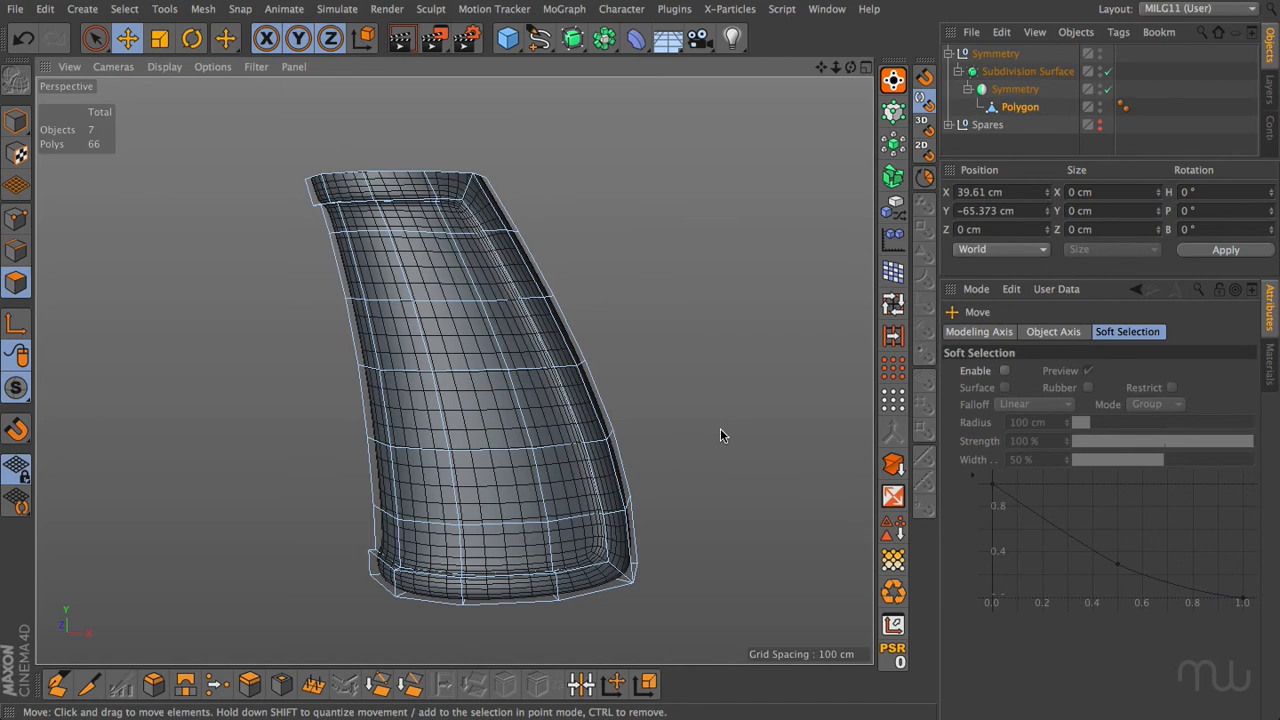
left_click_drag(450, 450, 530, 510)
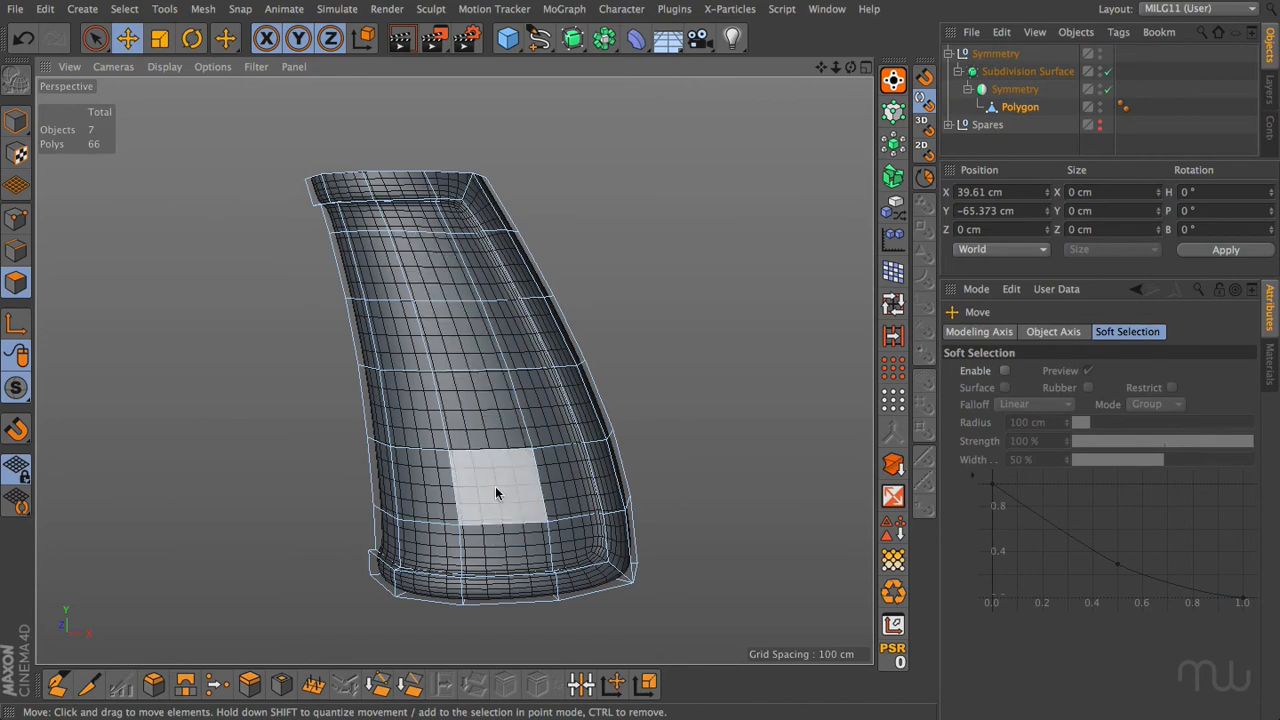
left_click_drag(746, 279, 540, 318, "alt")
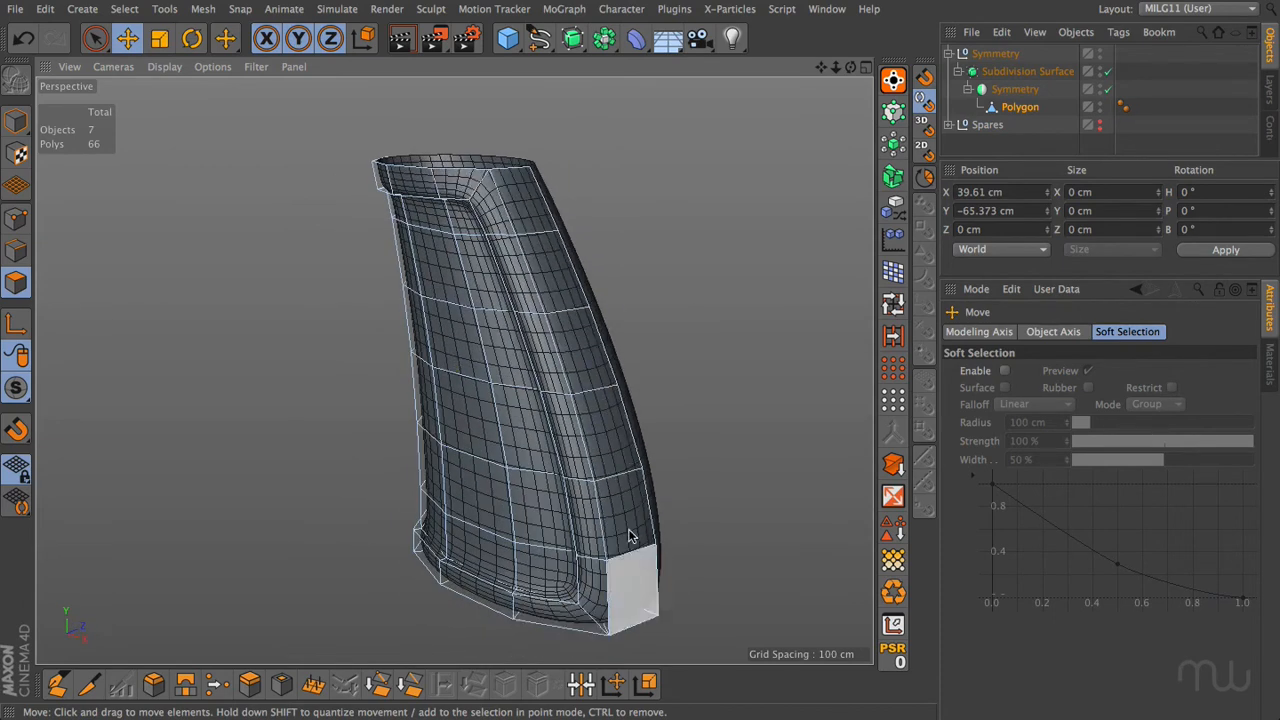
left_click_drag(716, 316, 754, 333, "alt")
left_click_drag(661, 272, 726, 260, "alt")
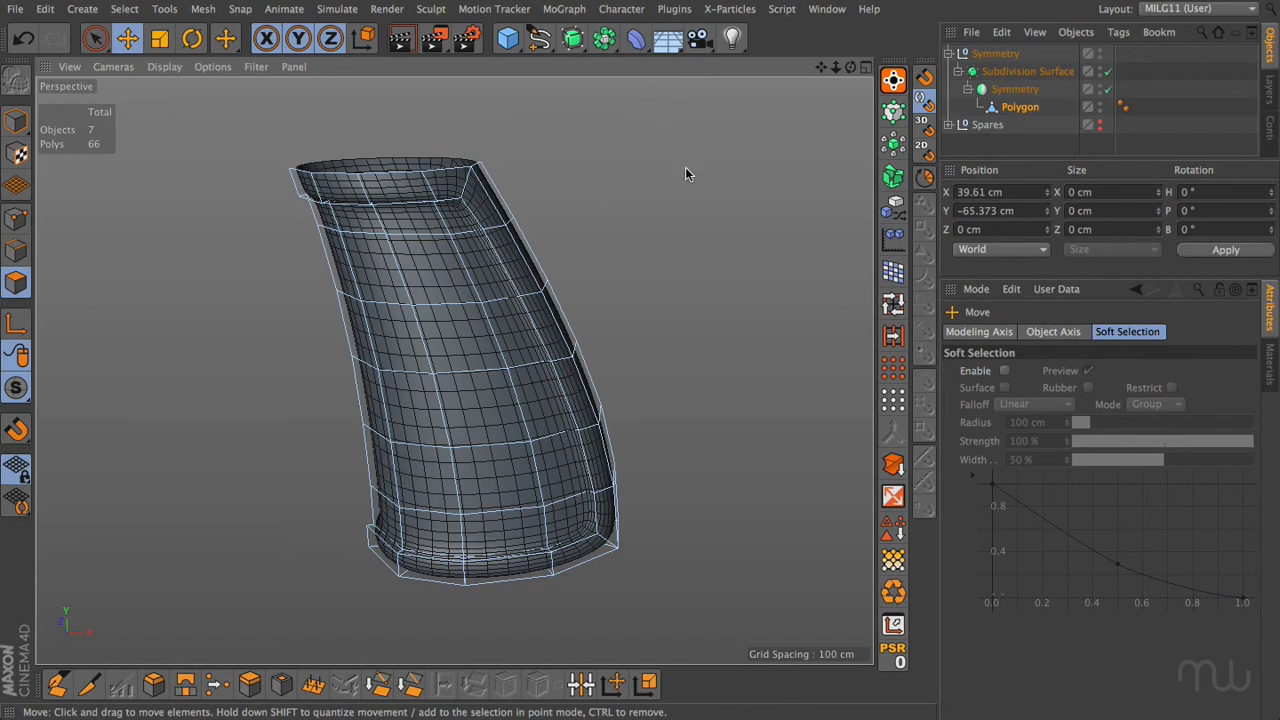
left_click_drag(658, 206, 634, 196, "alt")
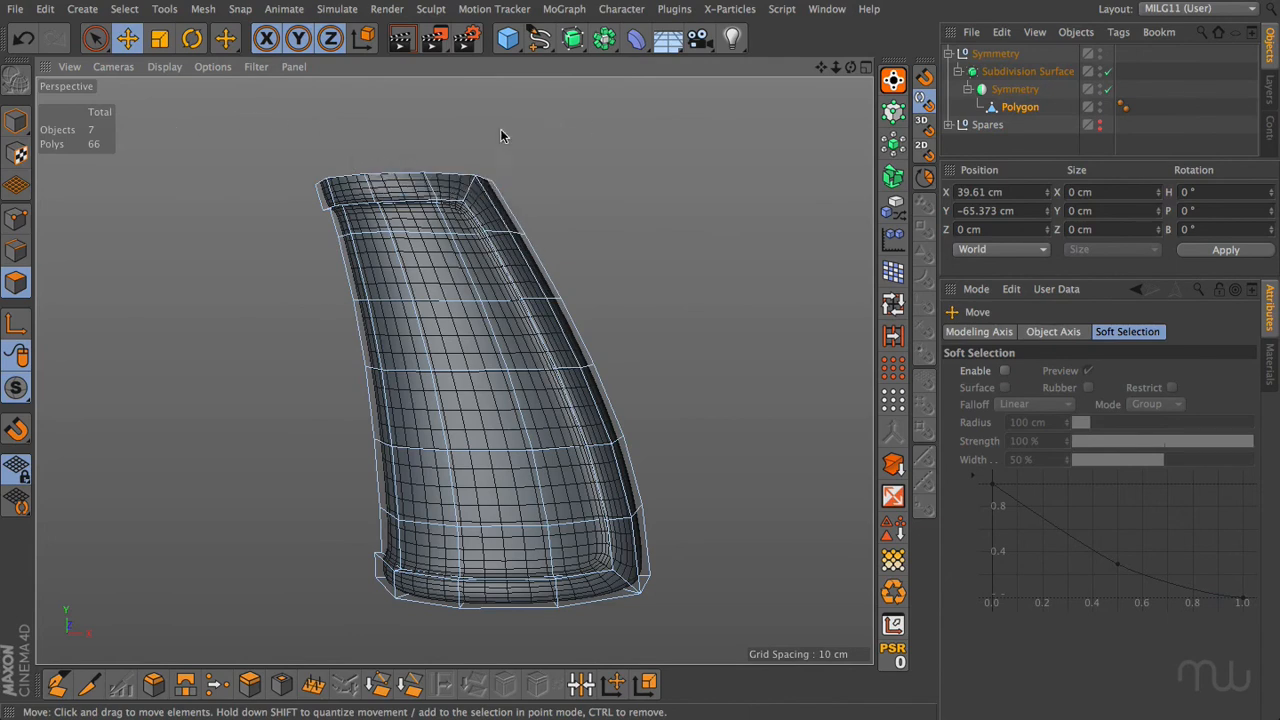
left_click_drag(542, 134, 511, 139, "alt")
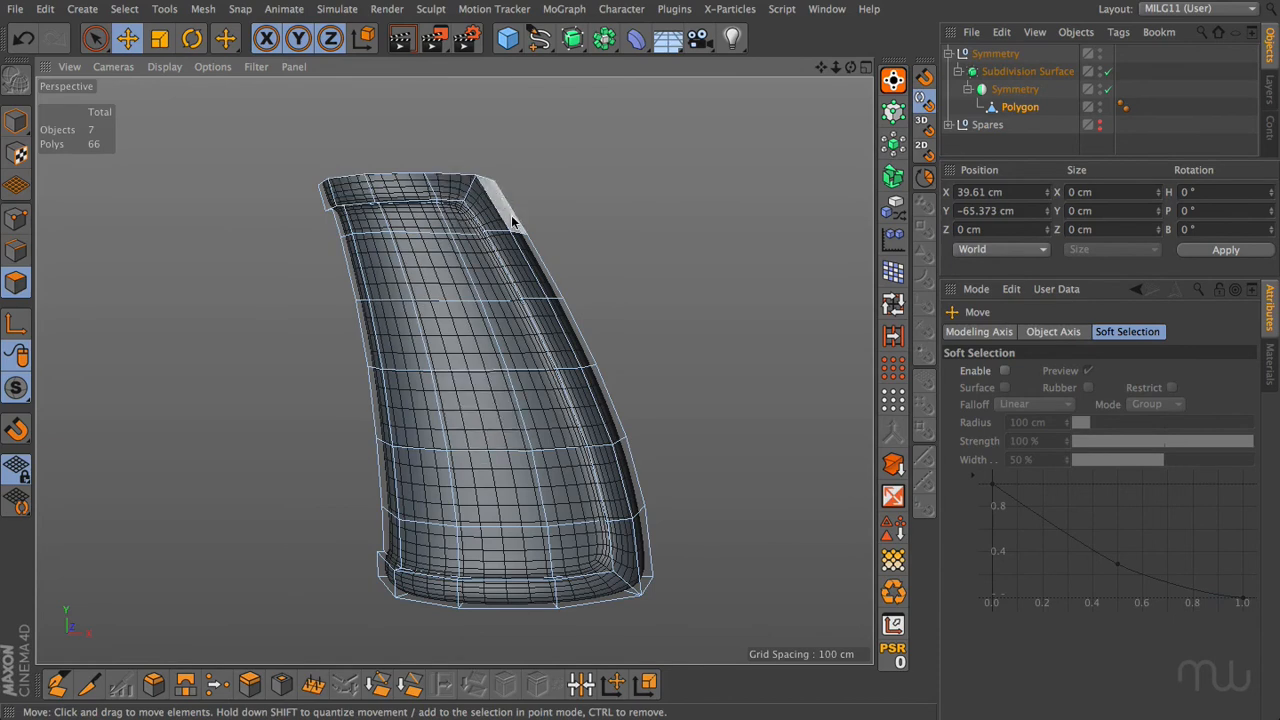
With subdivision smoothing disabled, split the 24 recessed wall polygons off as a separate object and delete them from the original mesh
key("q")
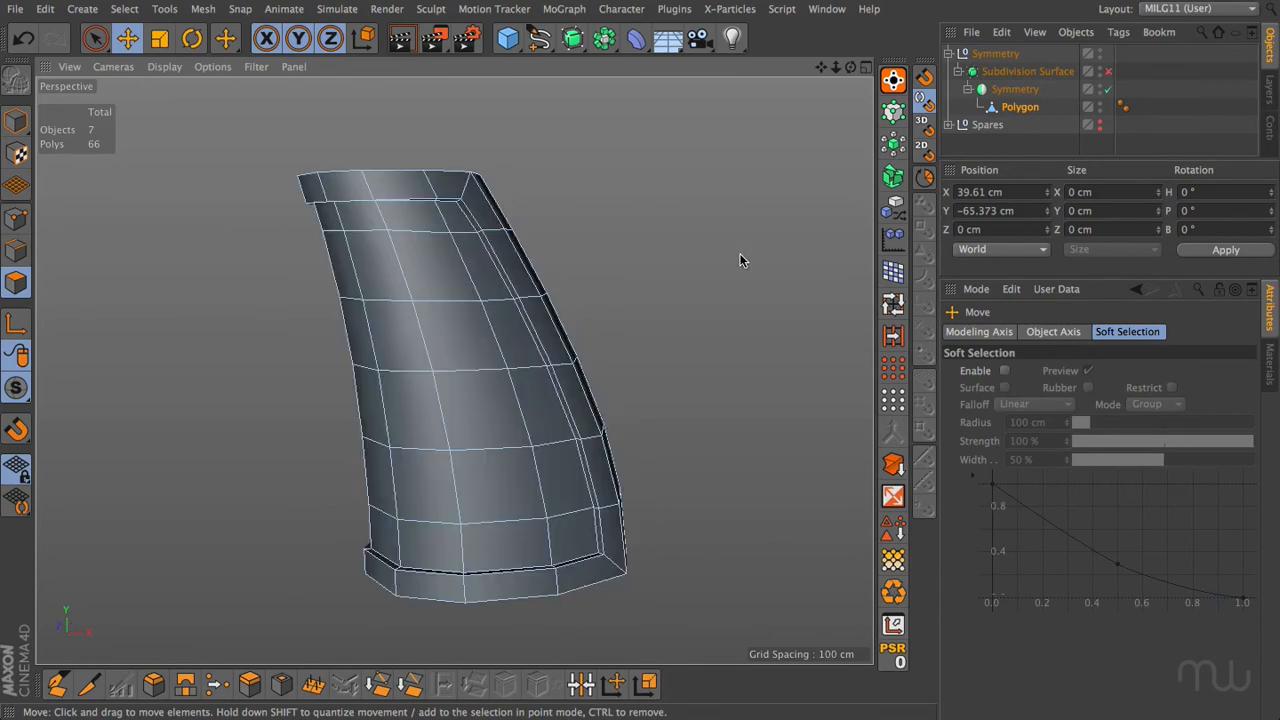
left_click(95, 38)
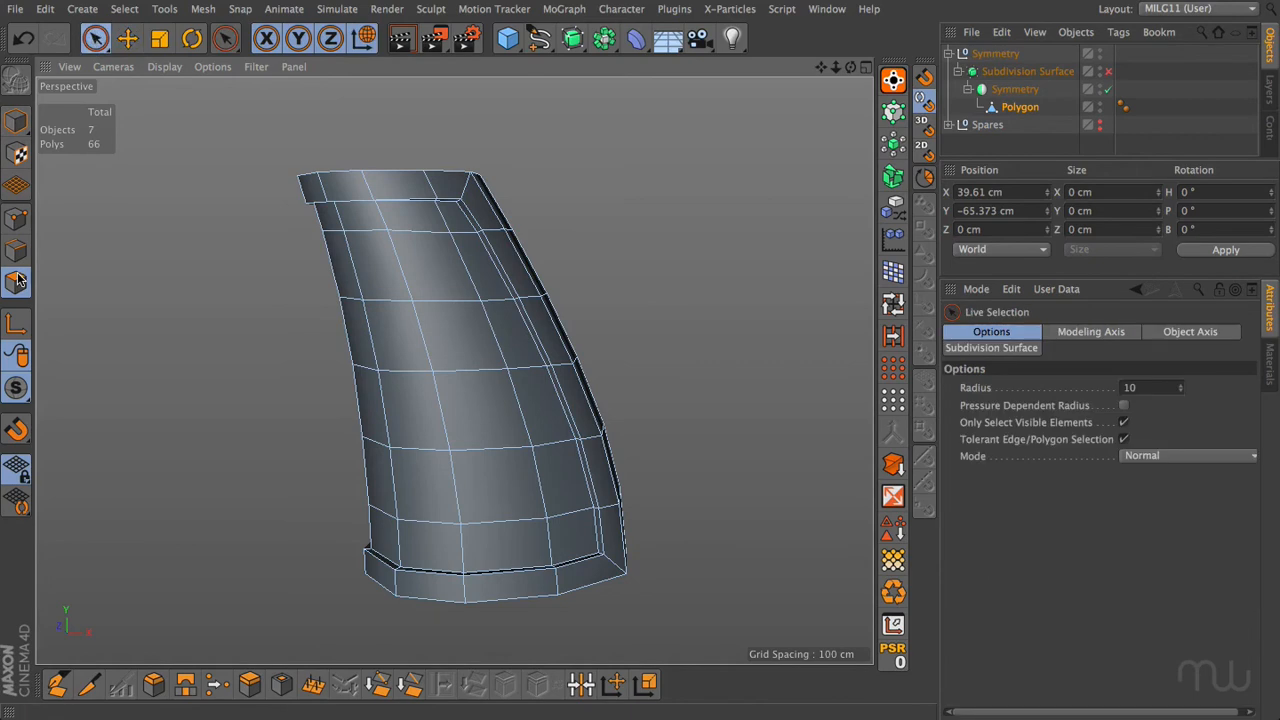
mouse_move(325, 235)
left_mouse_down()
mouse_move(452, 232)
mouse_move(563, 517)
mouse_move(409, 523)
mouse_move(380, 449)
mouse_move(380, 357)
mouse_move(401, 393)
left_mouse_up()
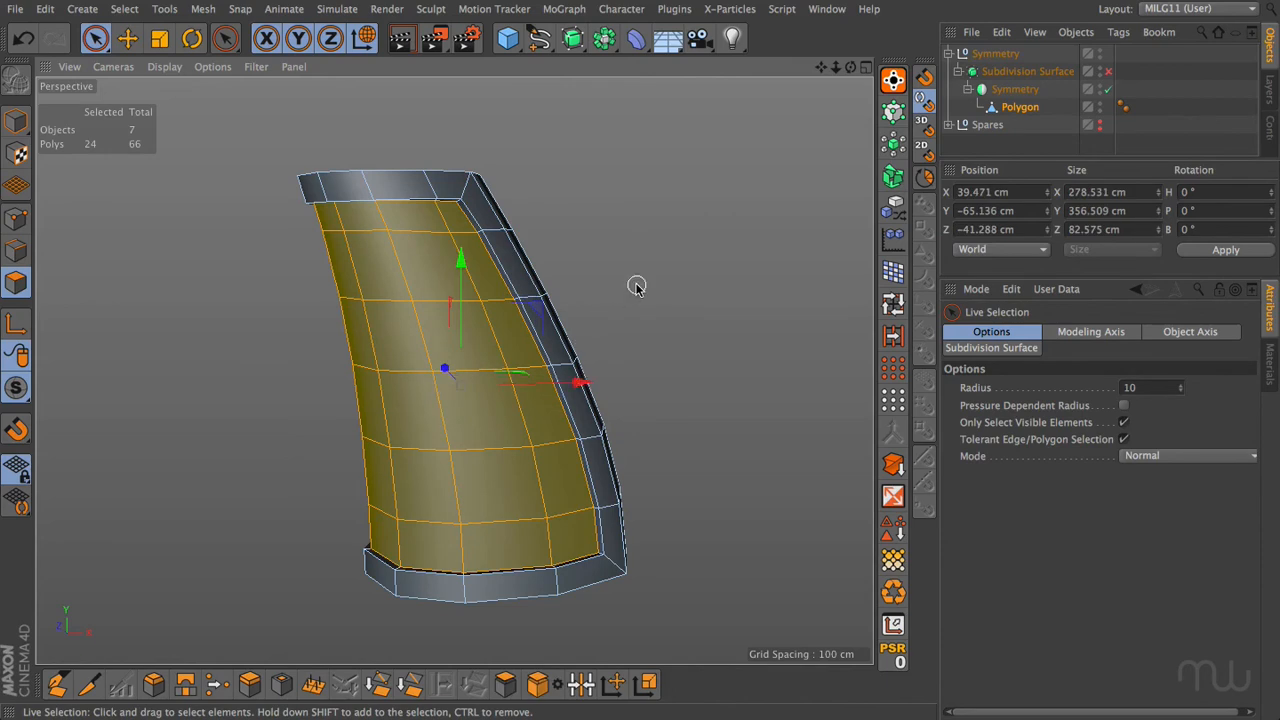
key("u")
key("p")
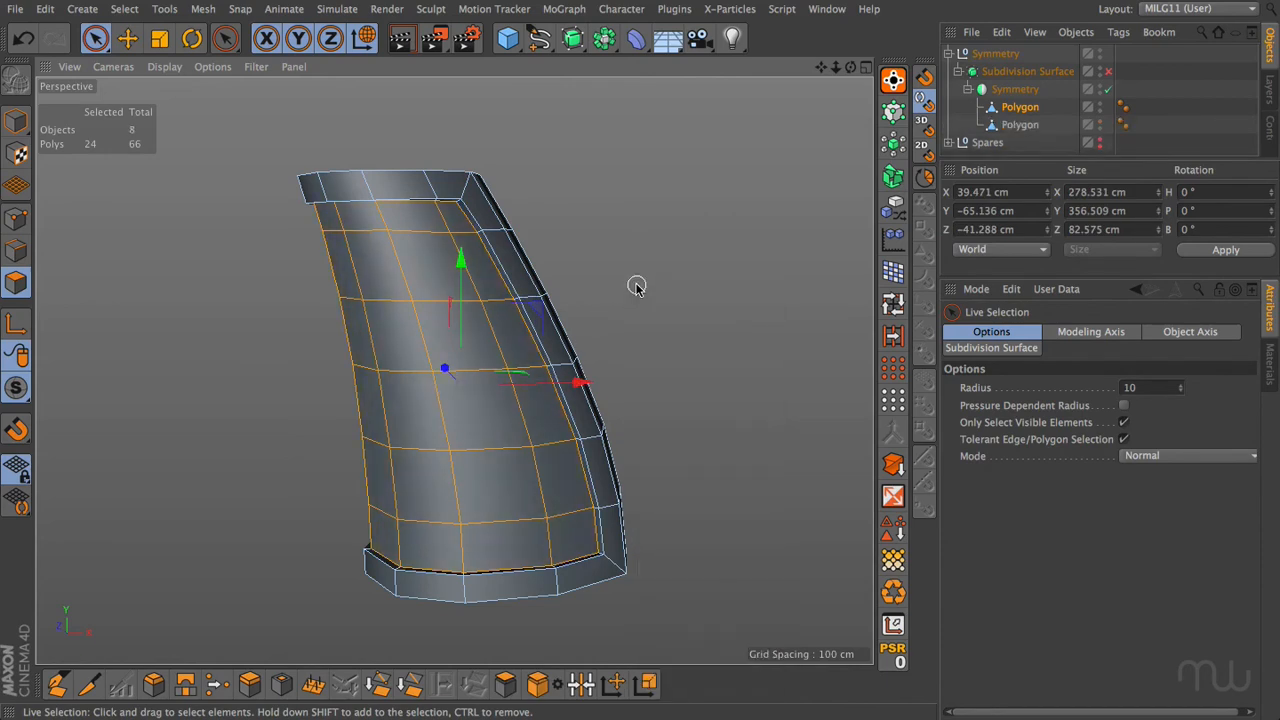
key("Delete")
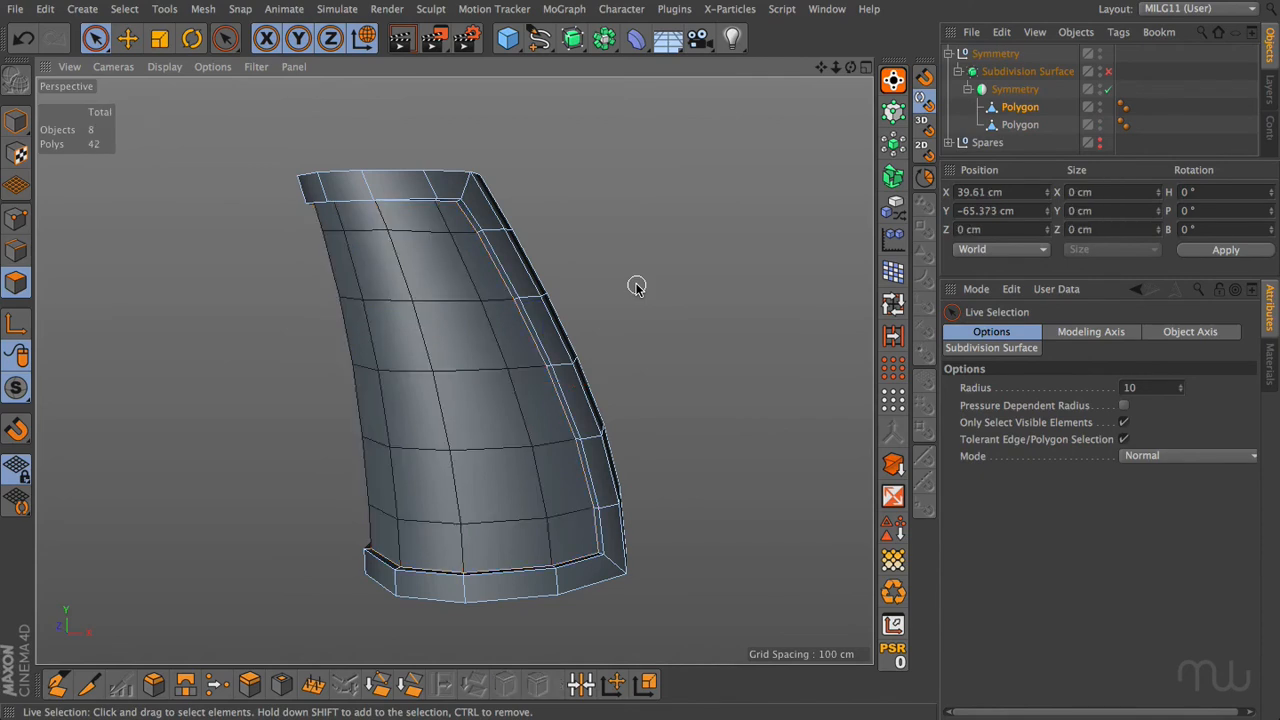
Group the frame and panel polygon objects in a null inside the Symmetry object
left_click(1020, 107)
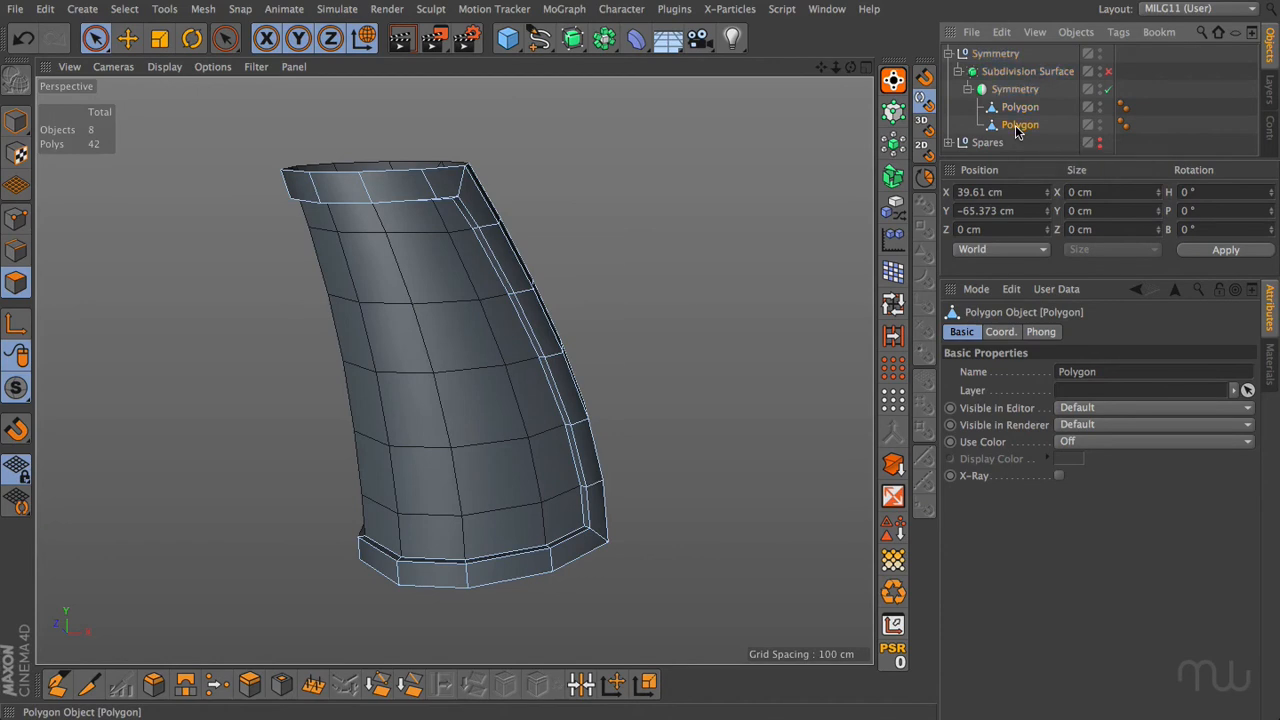
left_click(1017, 129)
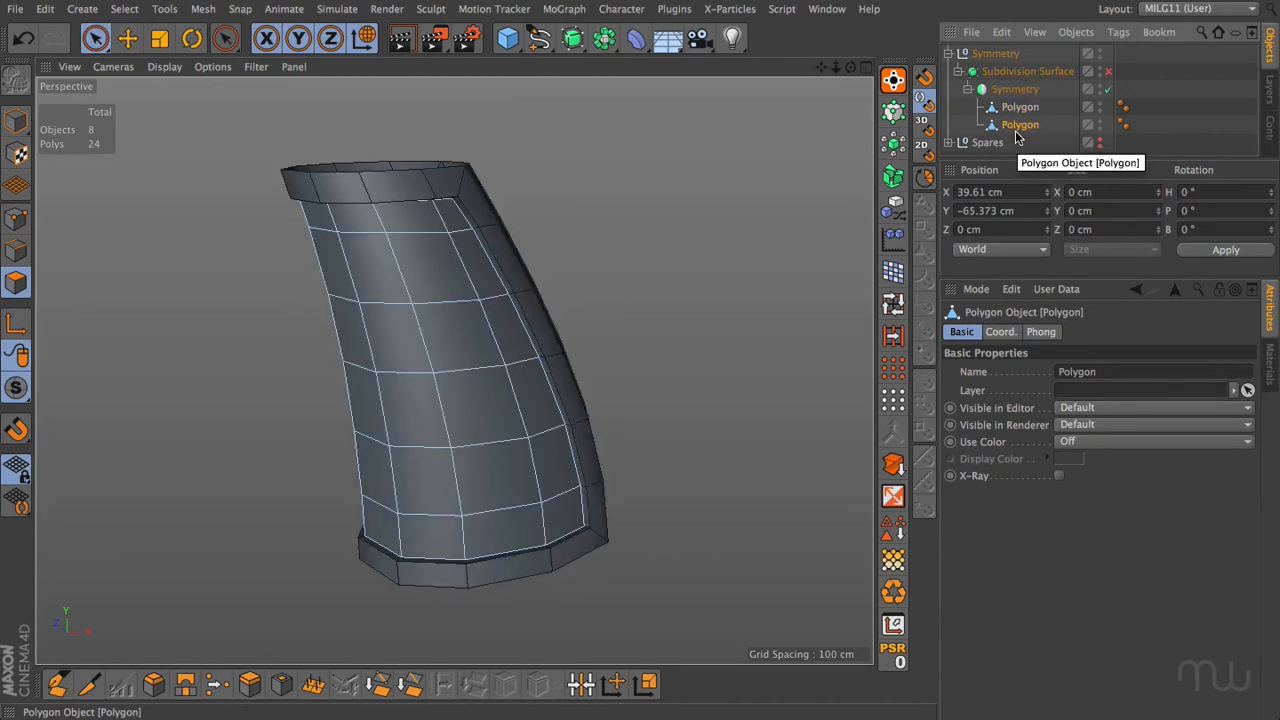
left_click(1018, 110)
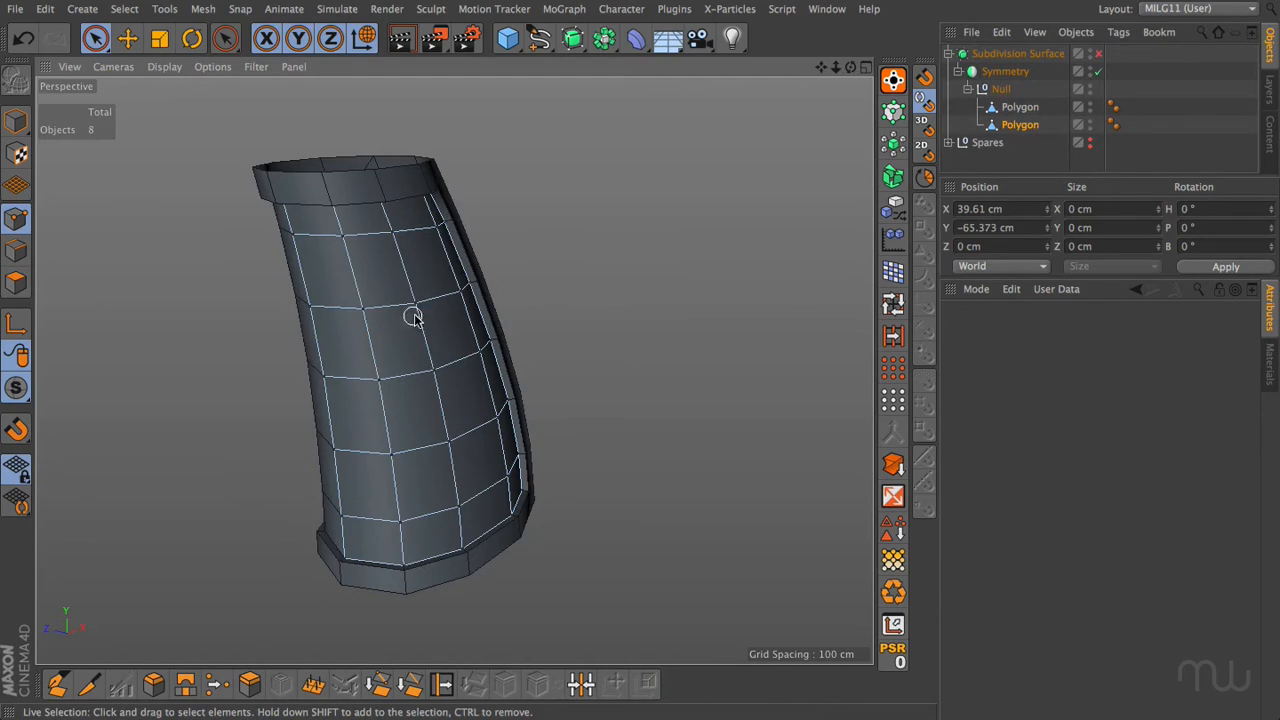
left_click(434, 334)
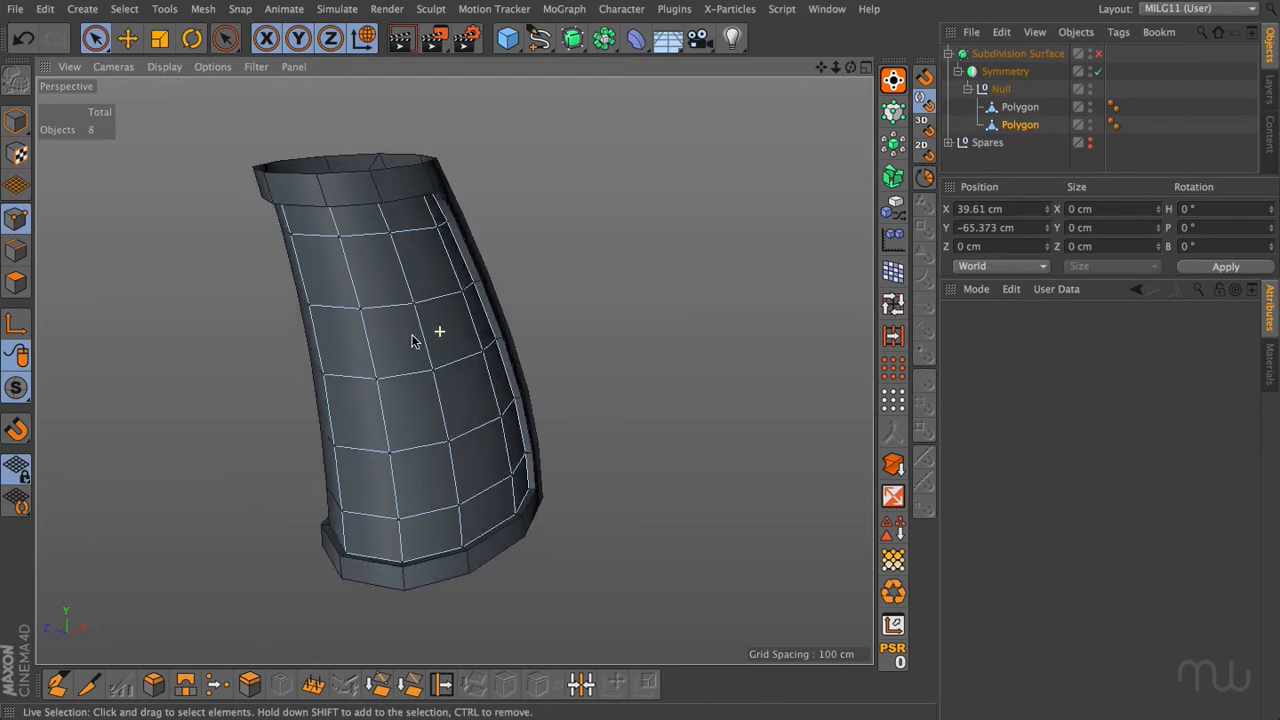
left_click_drag(363, 335, 371, 303, "alt")
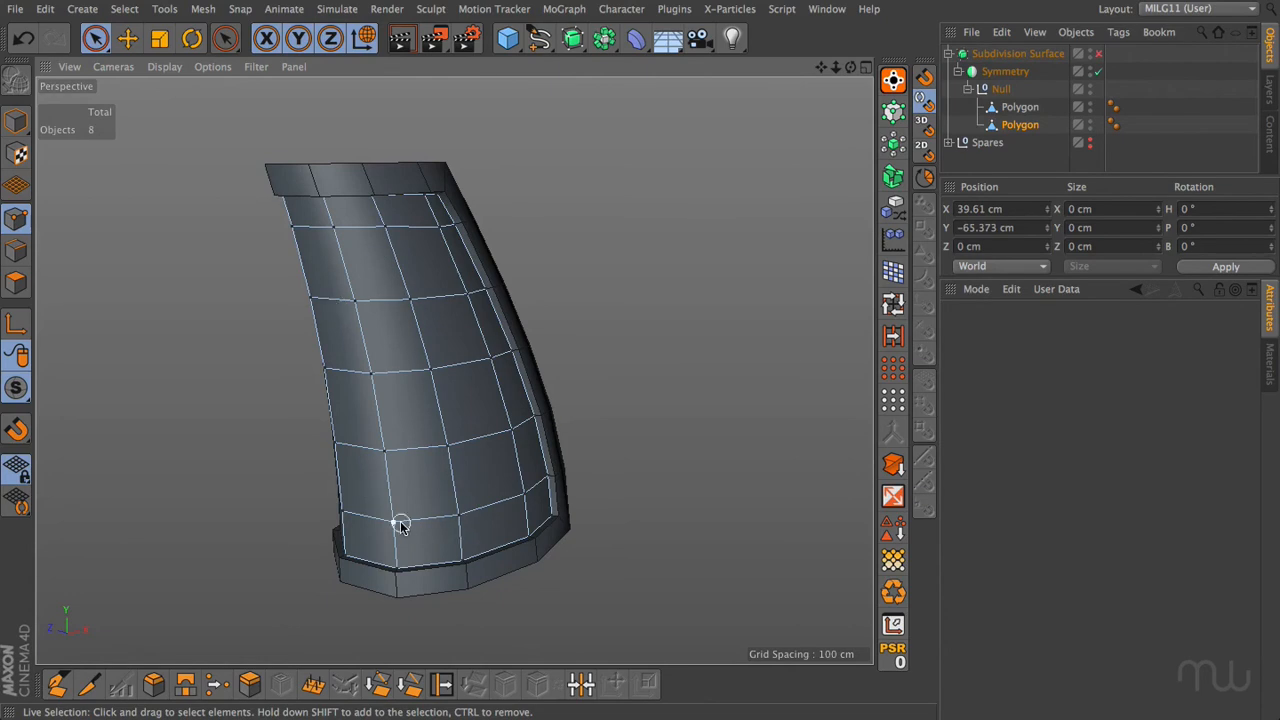
left_click_drag(458, 359, 466, 367, "alt")
Move the frame polygon object out of the Symmetry hierarchy to the top level and hide it
left_click(1004, 165)
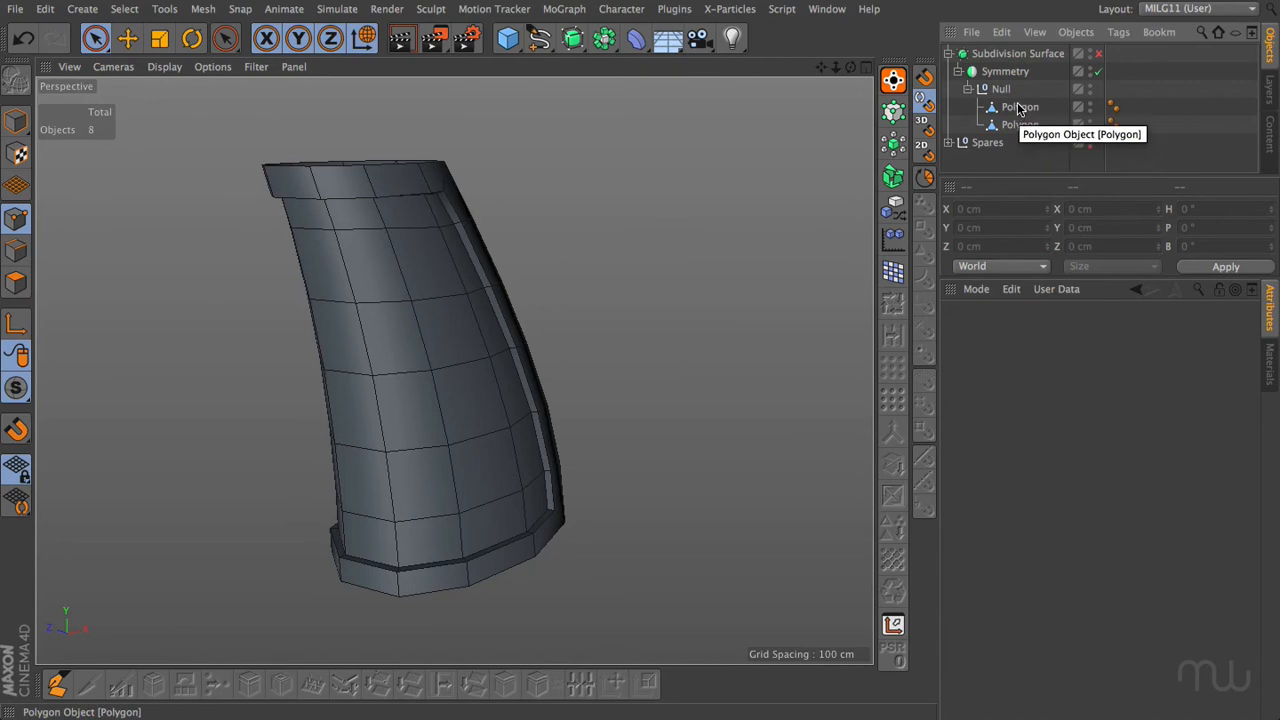
left_click(1018, 108)
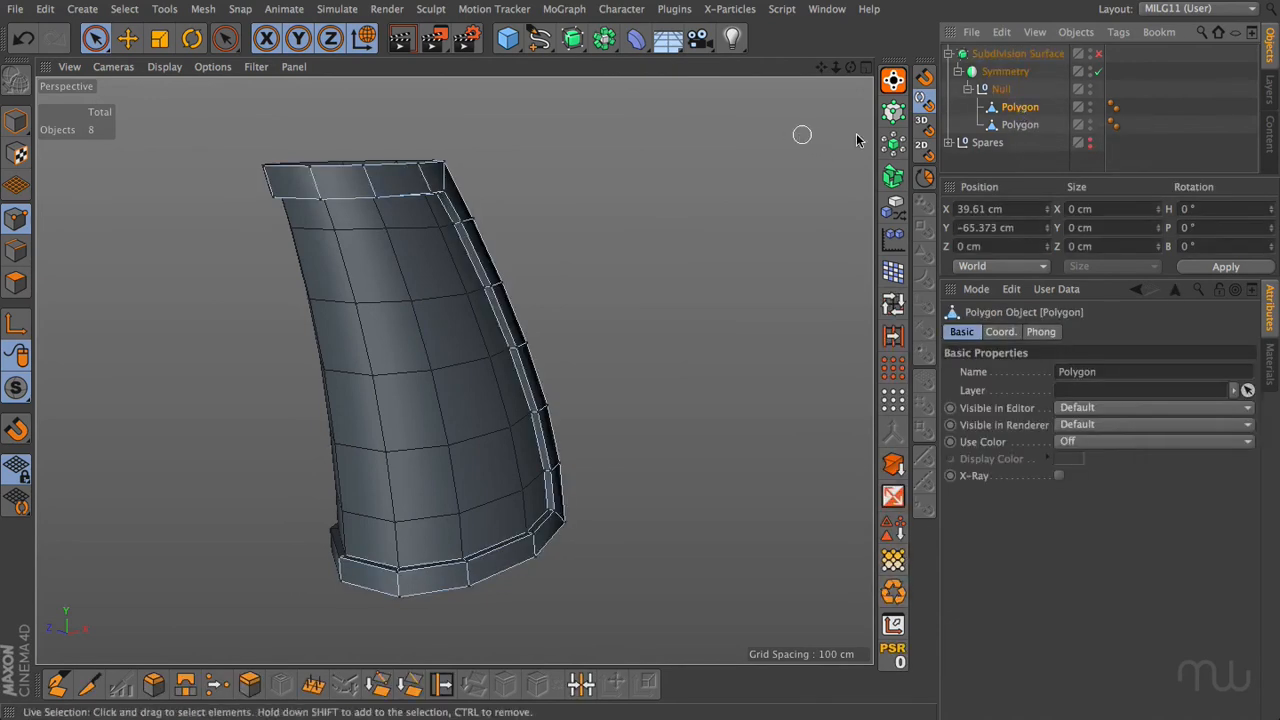
left_click_drag(1001, 162, 1001, 162)
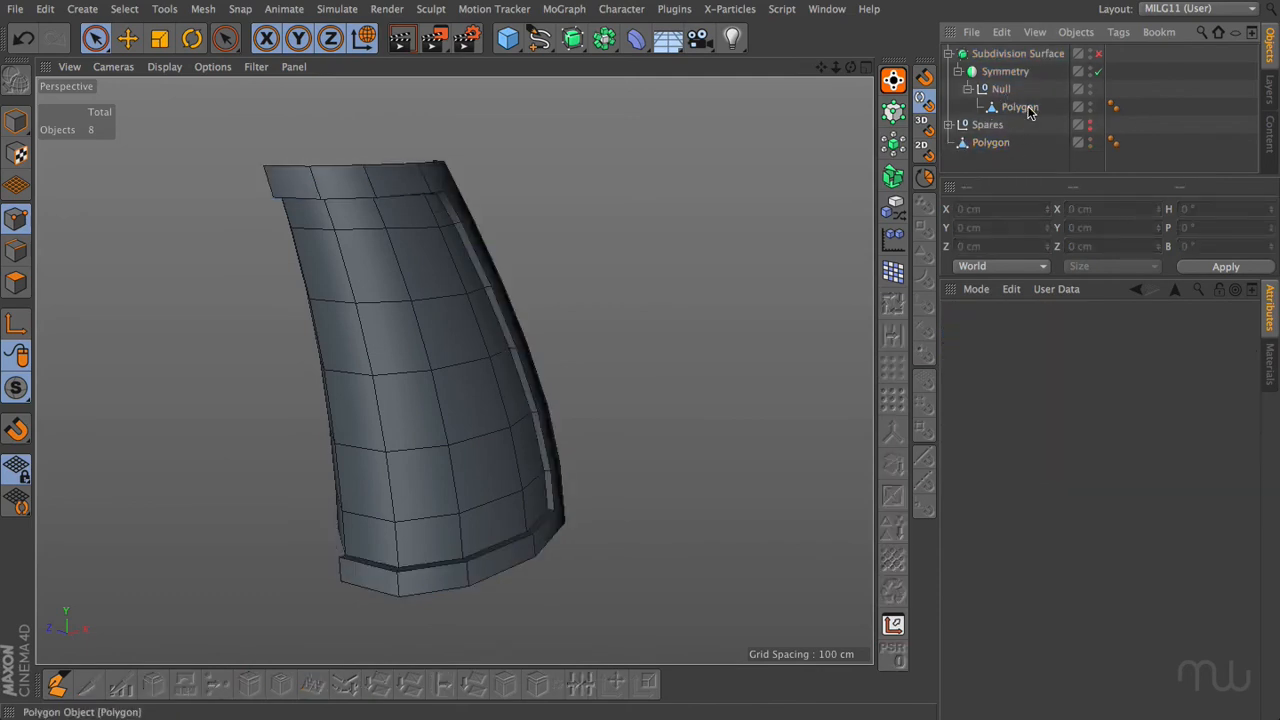
left_click(1090, 143, "alt")
left_click_drag(850, 67, 975, 110)
left_click_drag(454, 370, 454, 370, "alt")
Re-enable the Subdivision Surface and set both its editor and renderer subdivision levels to 1
left_click(1098, 53)
left_click(1016, 54)
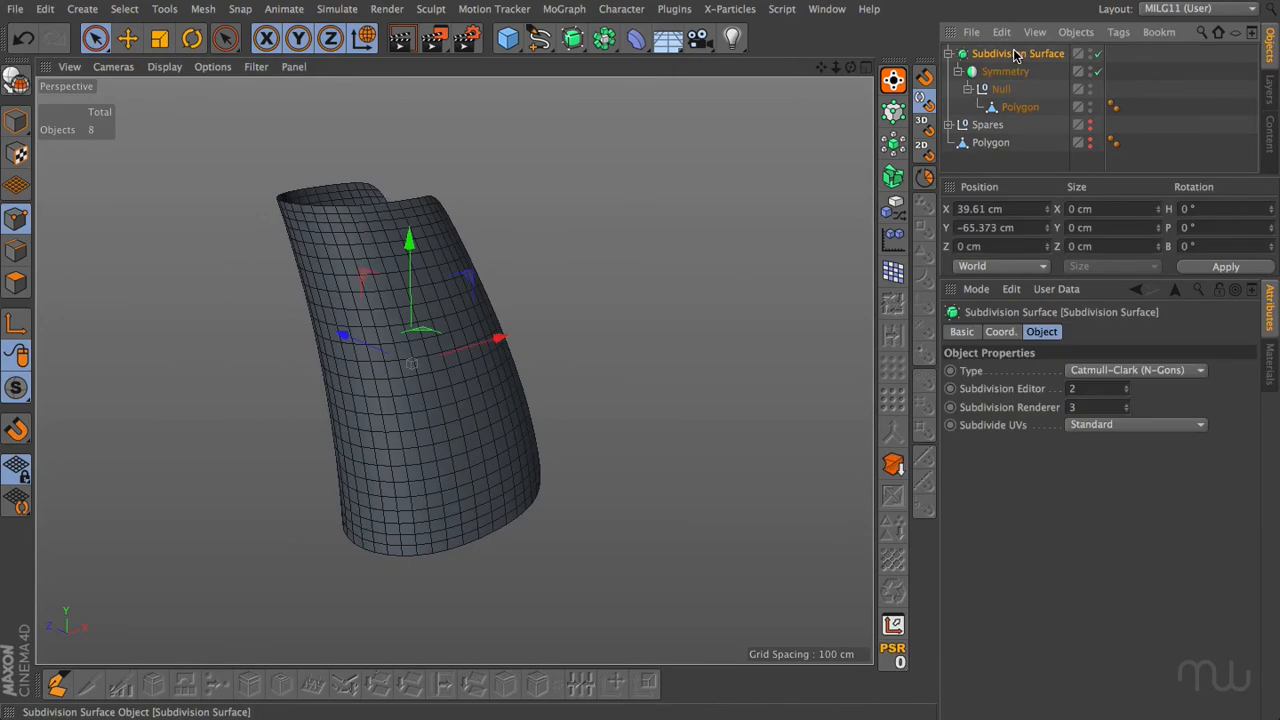
left_click(1128, 393)
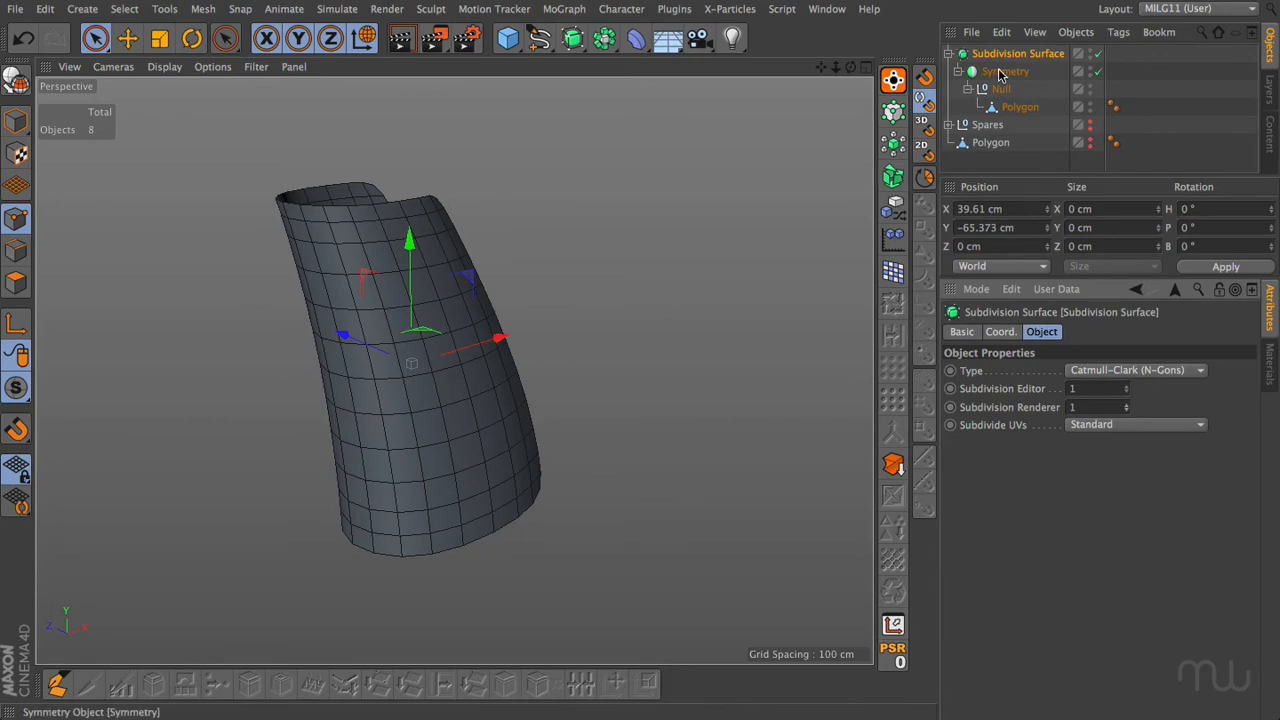
Convert the Subdivision Surface holding the mirrored wall panel into an editable polygon mesh
left_click_drag(597, 266, 683, 312, "alt")
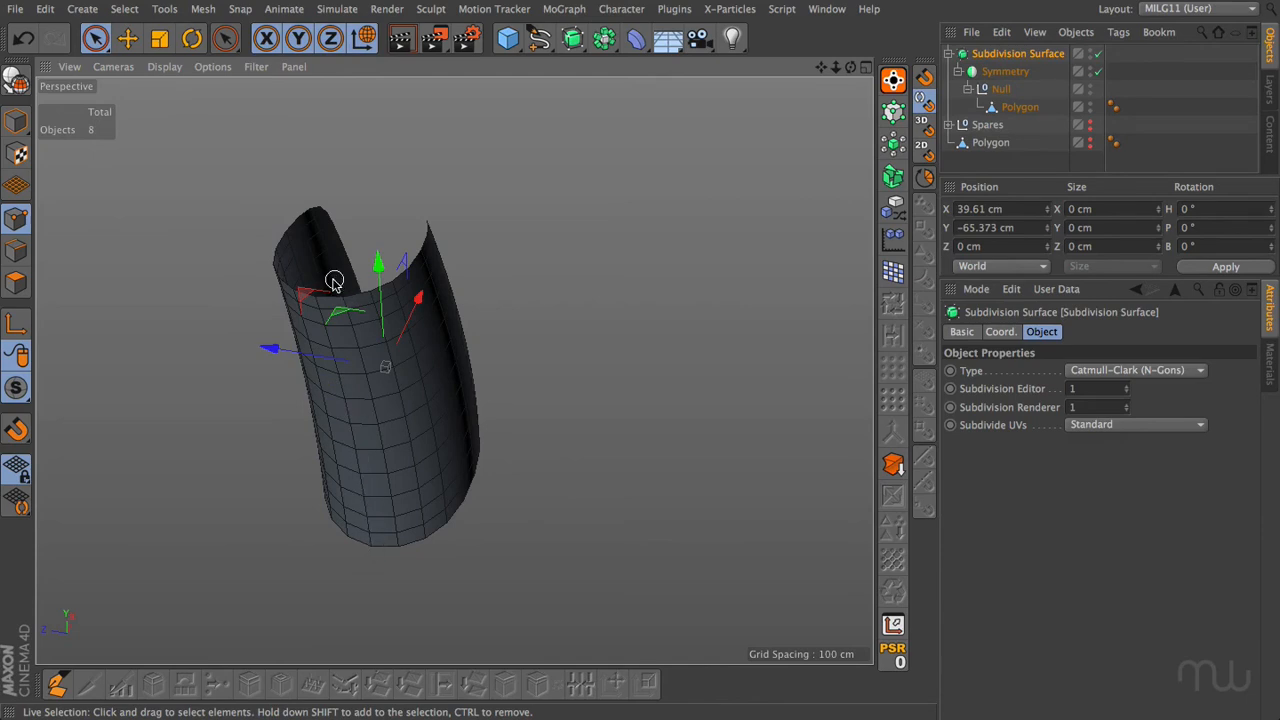
left_click_drag(645, 354, 640, 301, "alt")
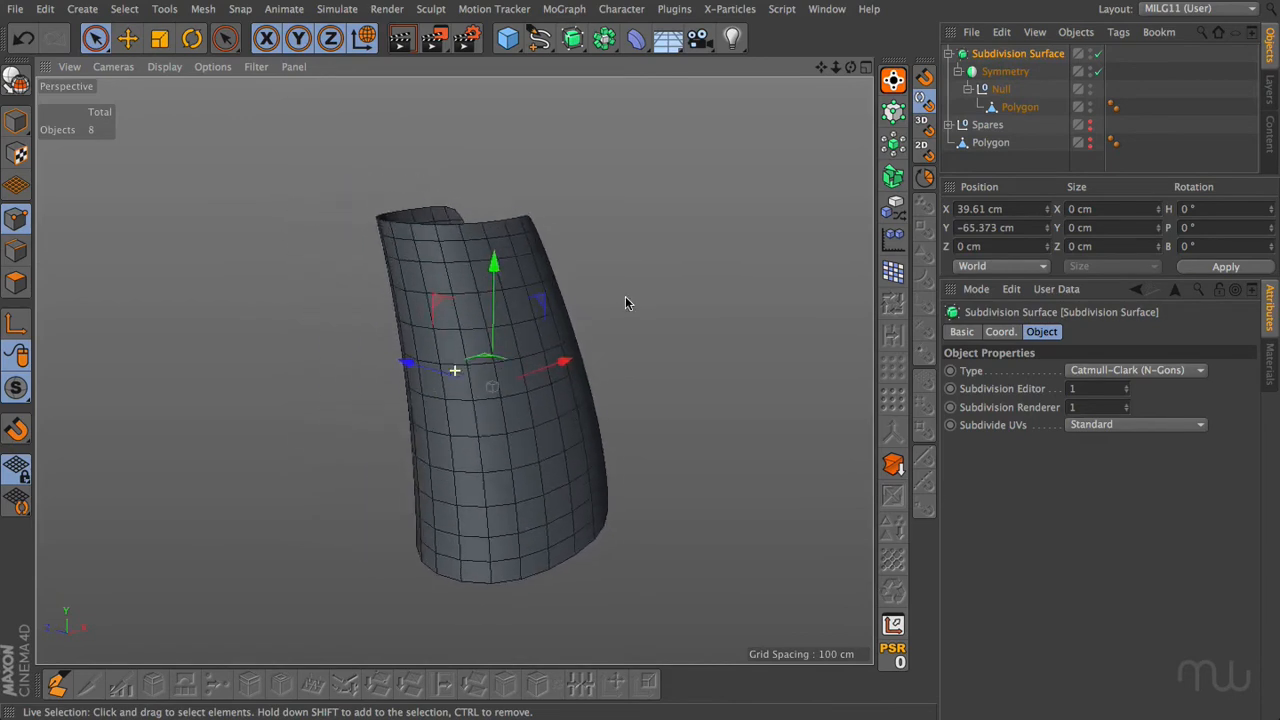
middle_click_drag(641, 301, 589, 295, "alt")
key("ctrl+z")
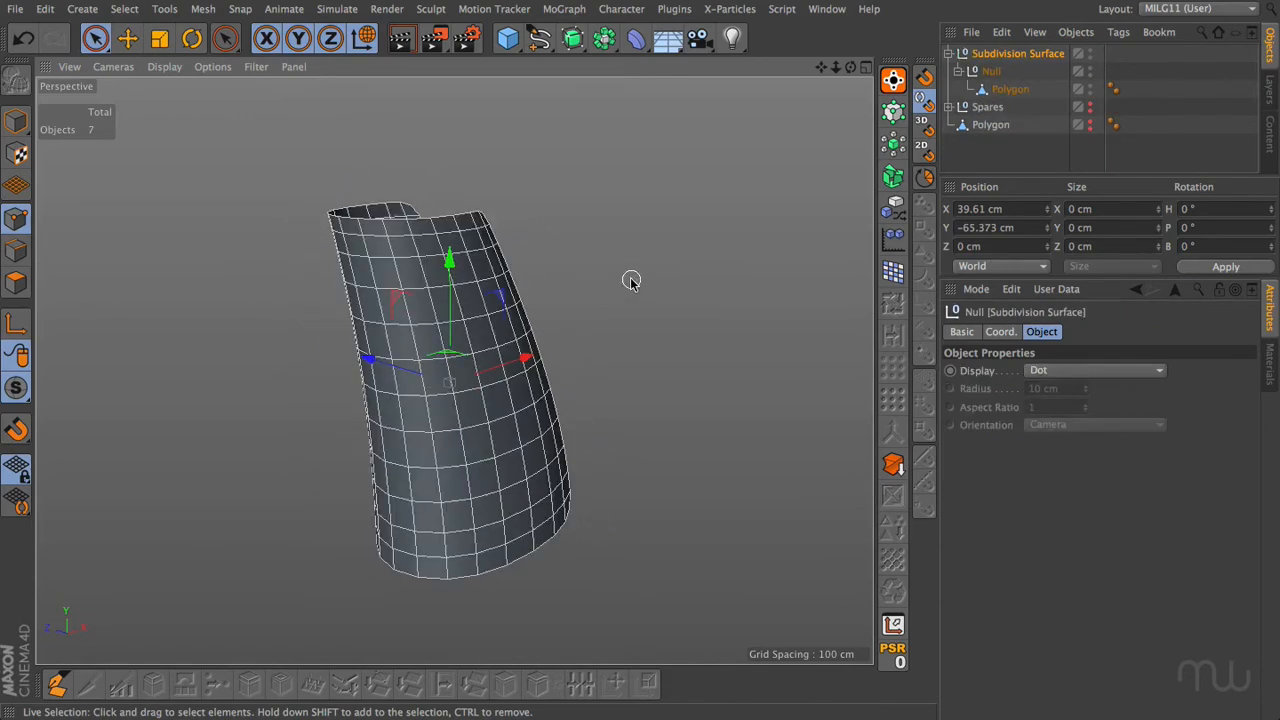
Unhide the frame object and move the subdivided panel mesh out of its nulls to the top level
left_click(1009, 89)
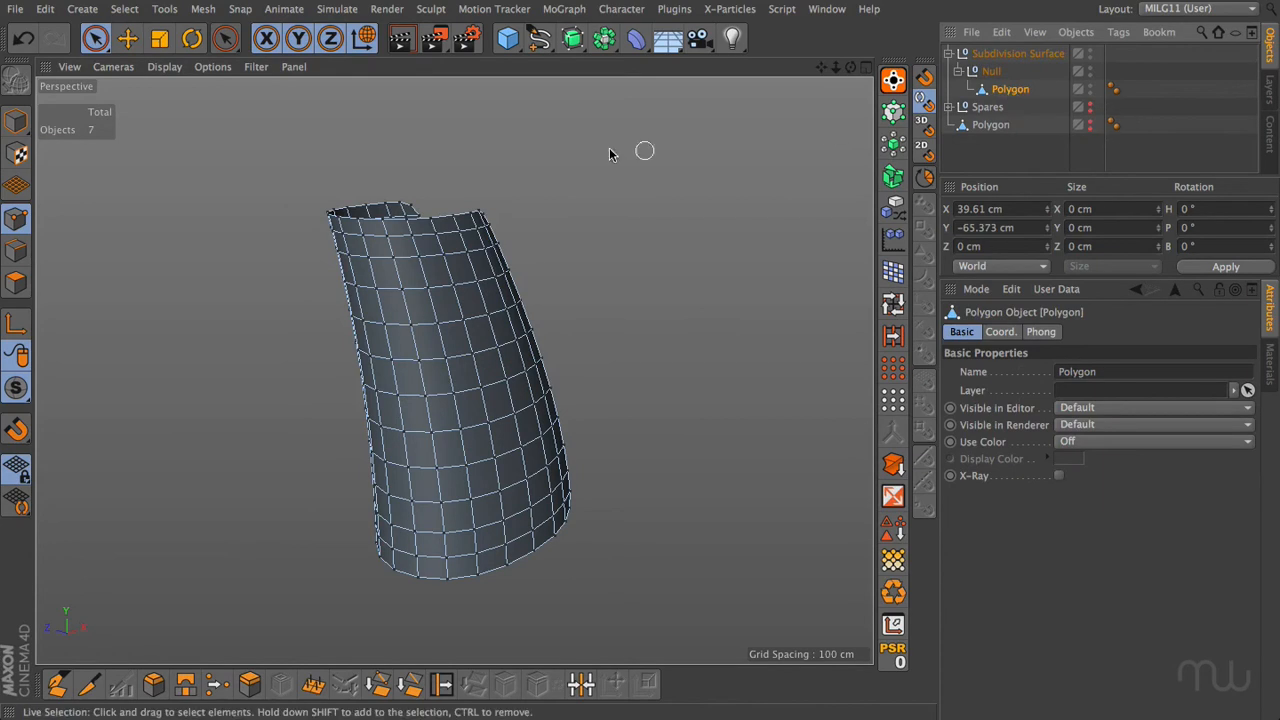
mouse_move(850, 67)
left_mouse_down()
mouse_move(932, 67)
mouse_move(862, 67)
left_mouse_up()
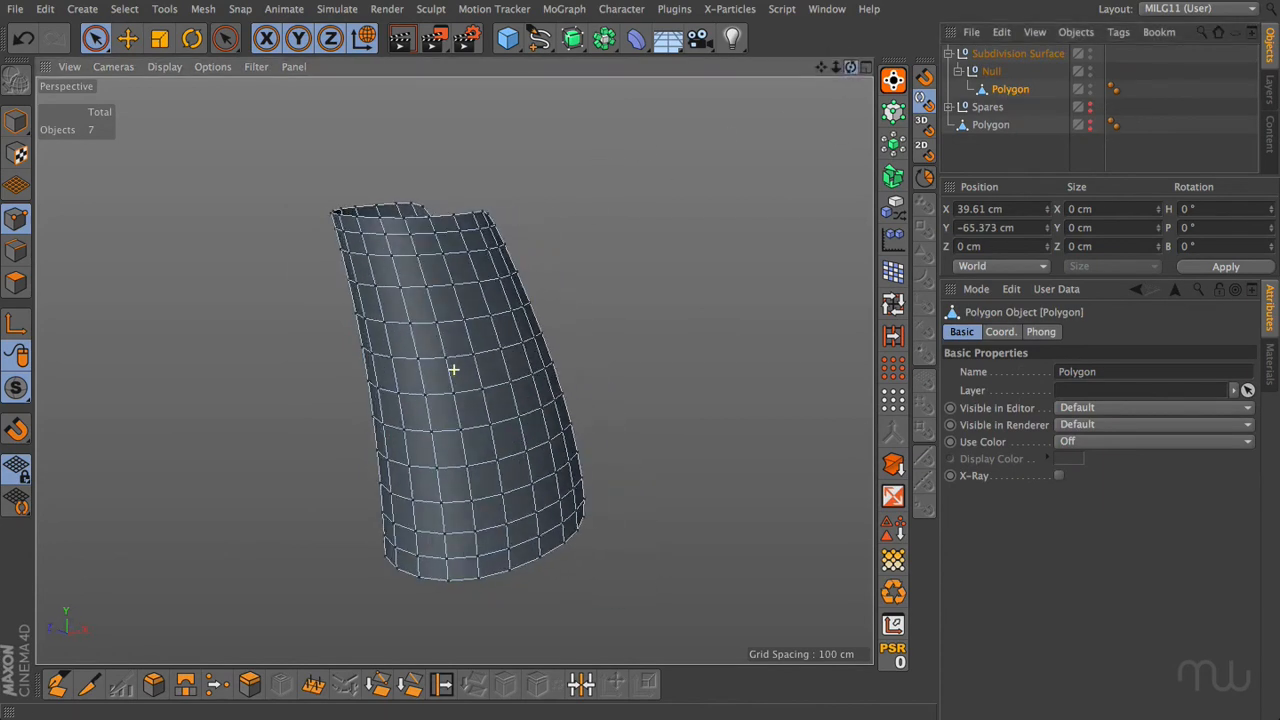
left_click(1091, 125, "alt")
mouse_move(851, 67)
left_mouse_down()
mouse_move(780, 67)
mouse_move(851, 67)
left_mouse_up()
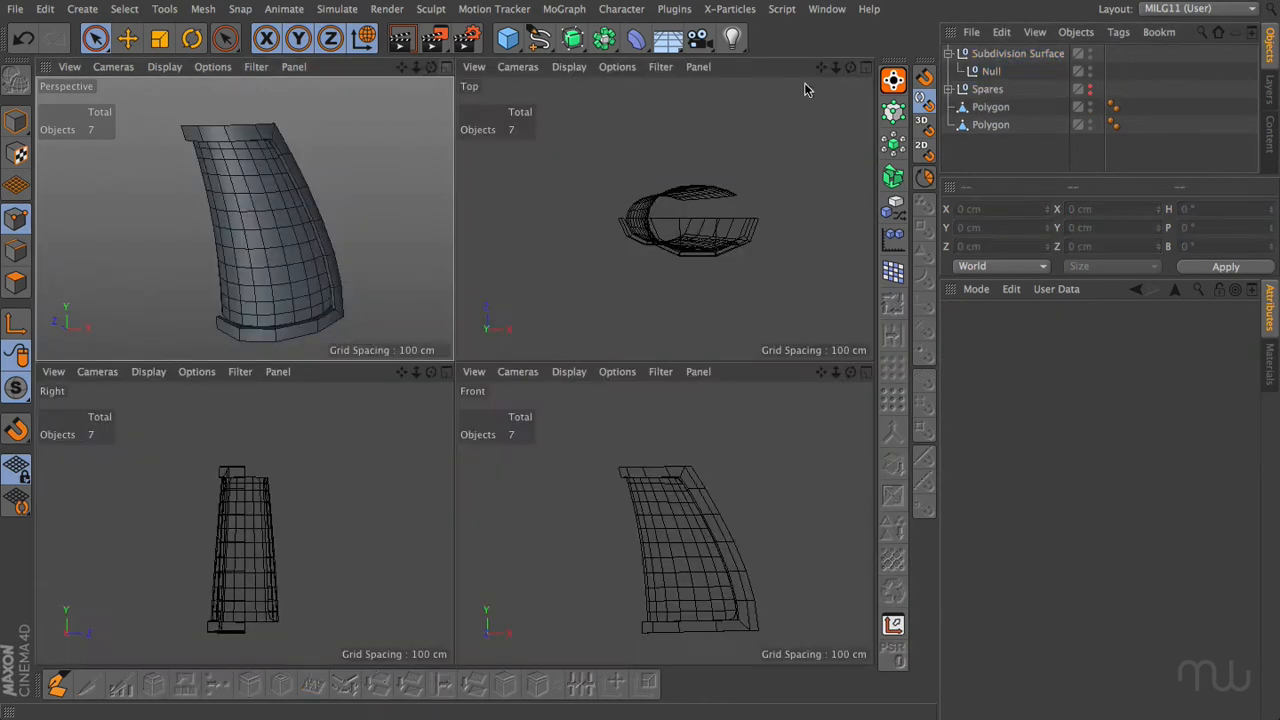
Delete the points of the panel mesh's mirrored rear half, using Rectangle Selection in the Top view
left_click_drag(93, 43, 158, 92)
left_click(990, 125)
left_click_drag(535, 131, 812, 218)
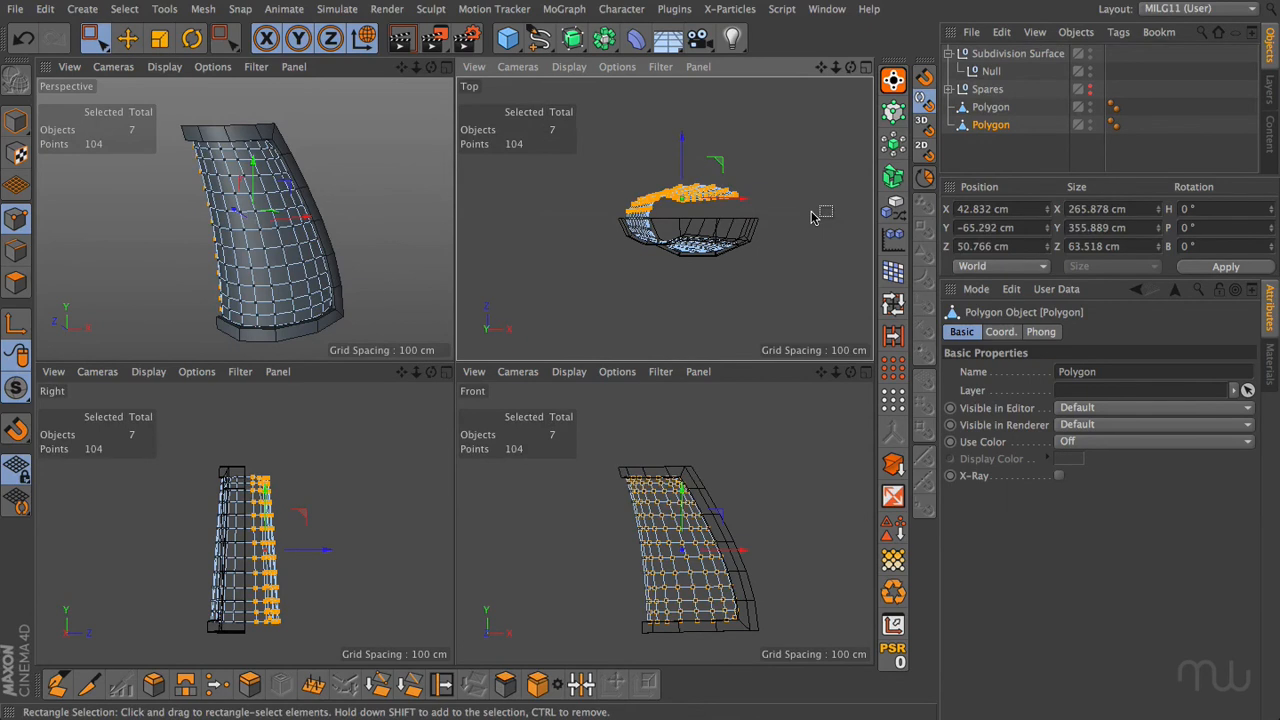
key("Delete")
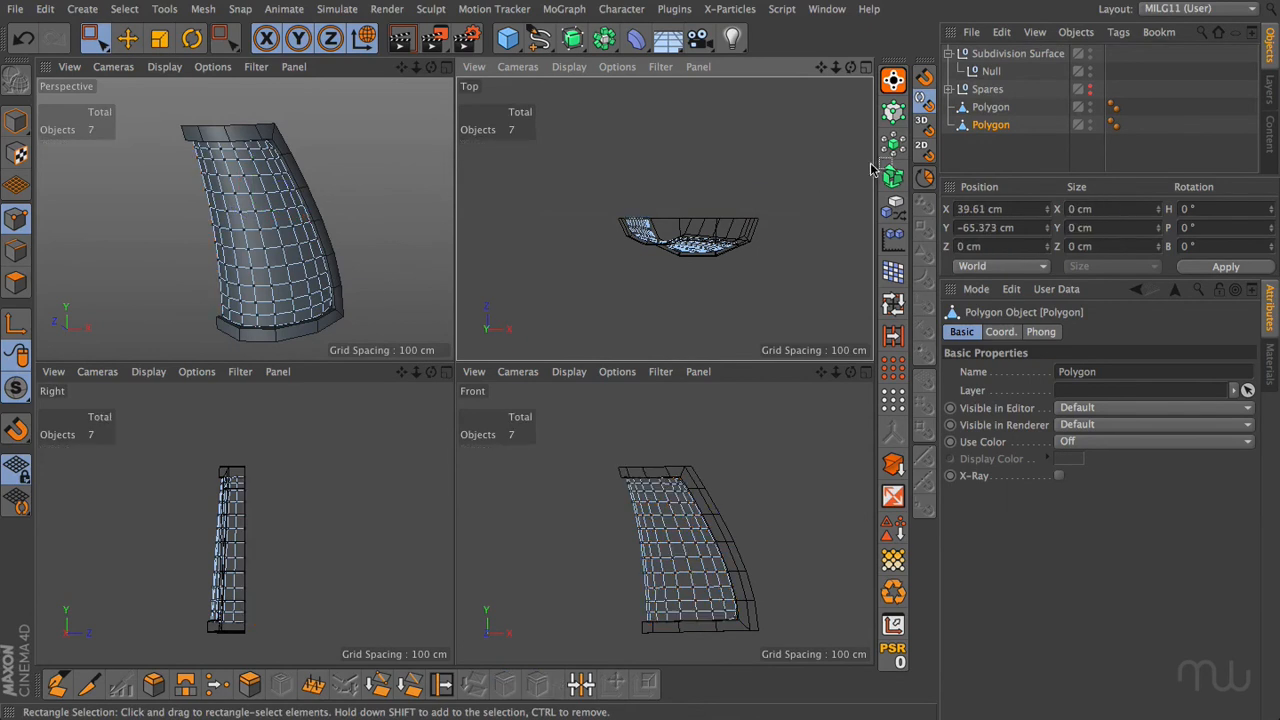
Group the frame and panel polygon objects in a new null and delete the empty Subdivision Surface null
left_click(991, 153)
left_click(992, 107)
left_click(994, 127, "shift")
mouse_move(994, 127)
left_mouse_down()
mouse_move(993, 69)
mouse_move(994, 142)
left_mouse_up()
left_click(993, 56)
key("Delete")
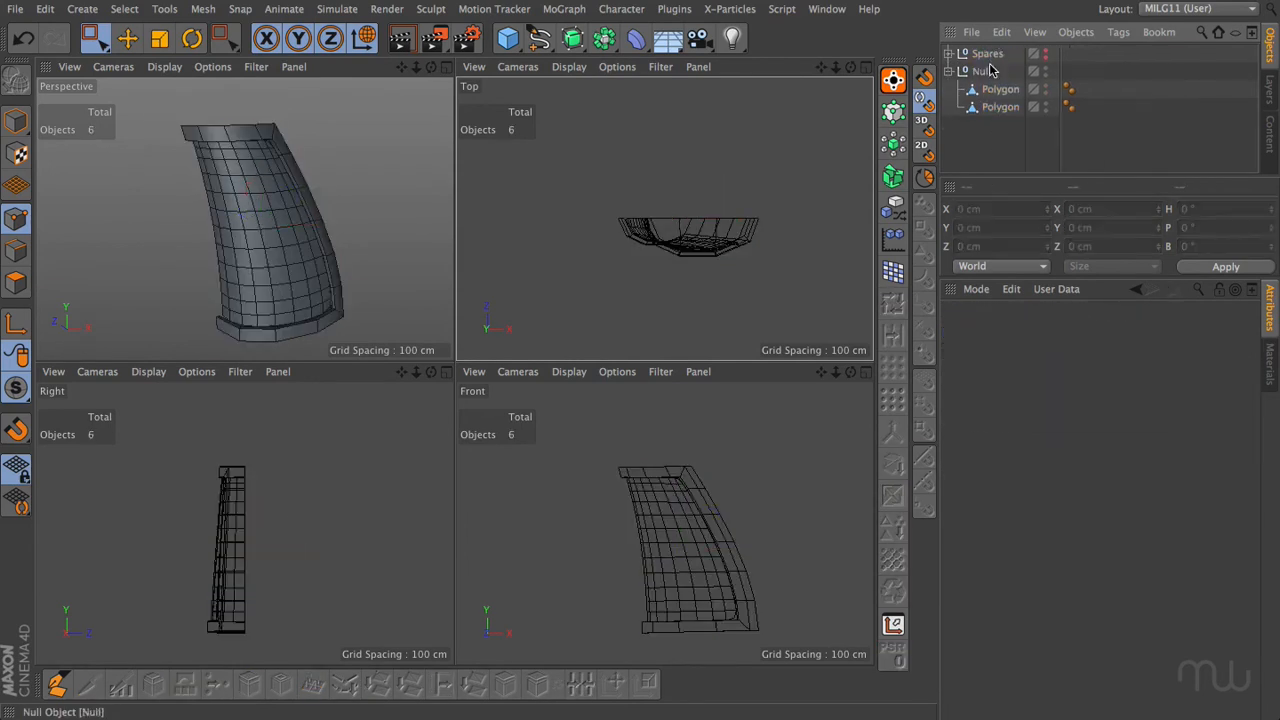
Add a Symmetry object as parent of the frame and panel null, with its mirror plane set to XY
left_click(984, 73)
left_click(605, 38)
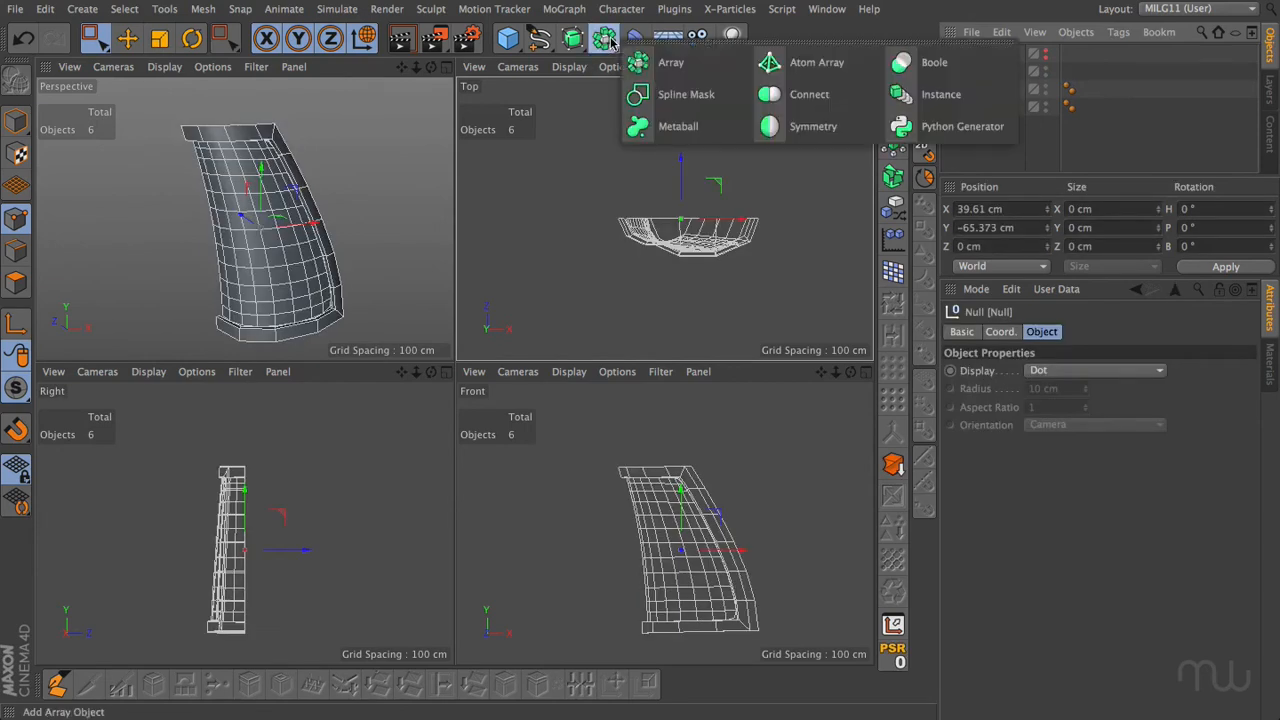
left_click(809, 126)
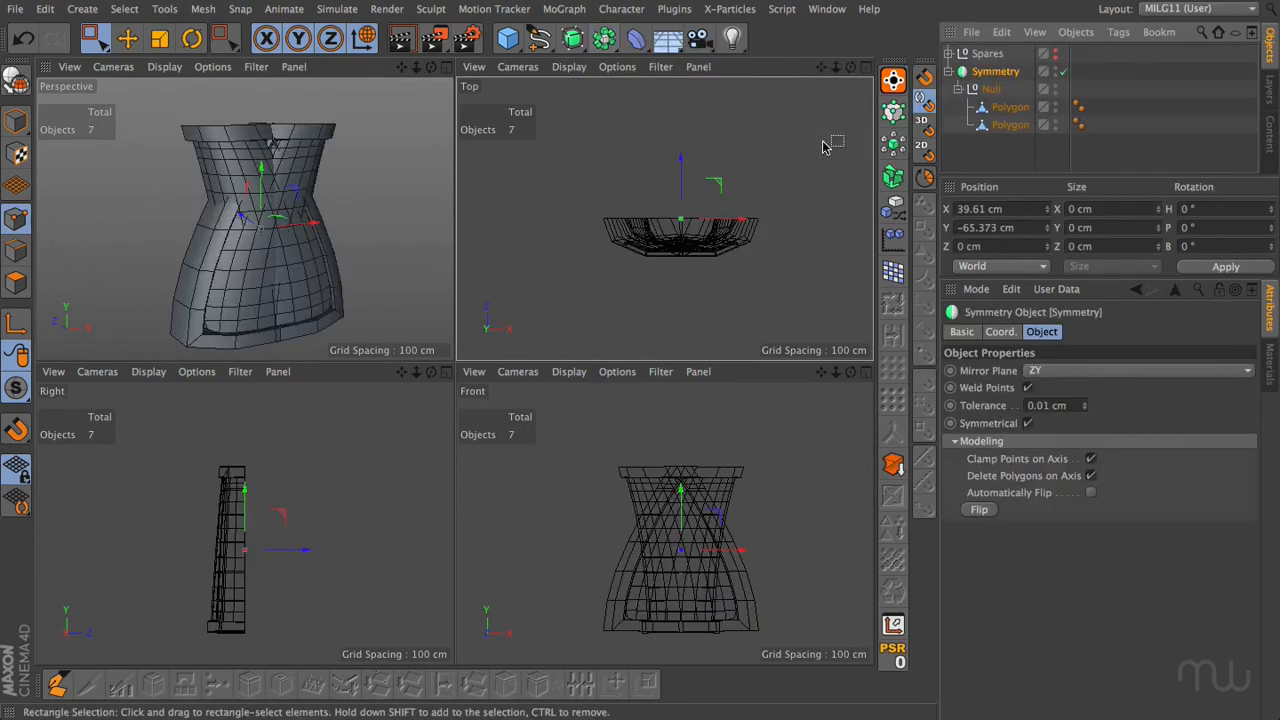
left_click(1057, 370)
left_click(1052, 386)
key("F1")
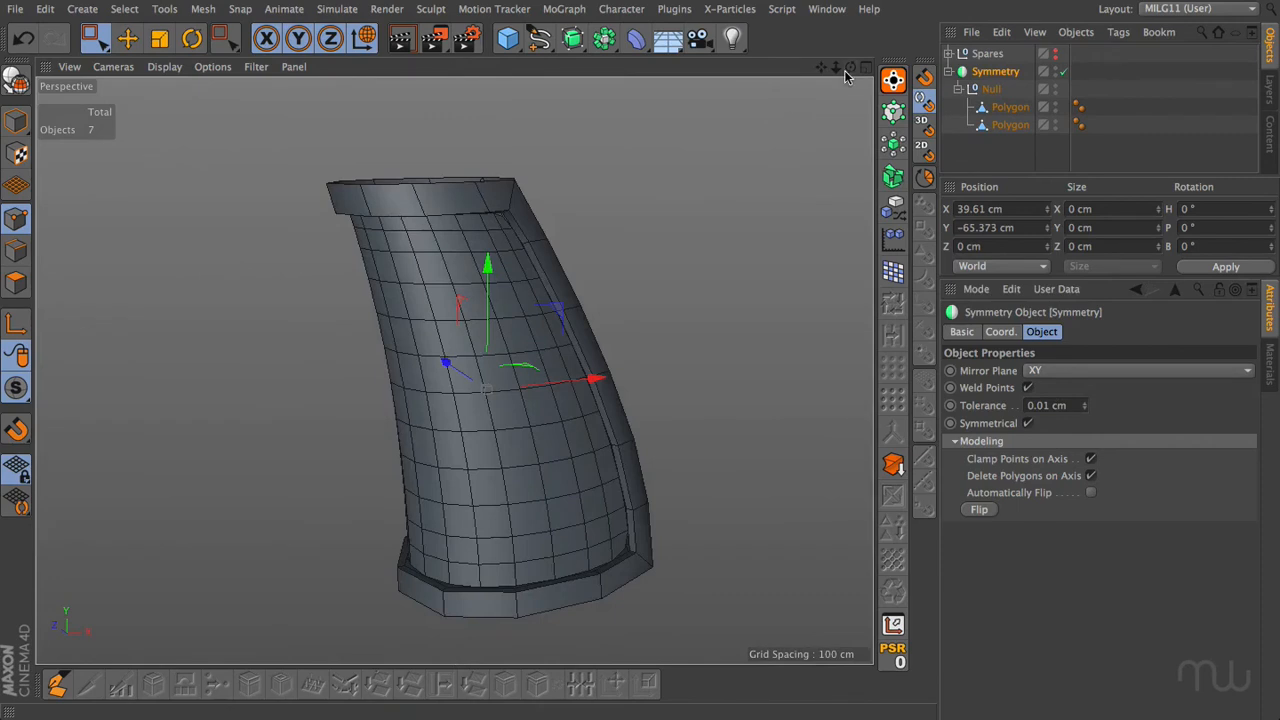
Add a Subdivision Surface object as parent of the Symmetry object
left_click_drag(454, 370, 454, 370, "alt")
left_click_drag(824, 70, 746, 40)
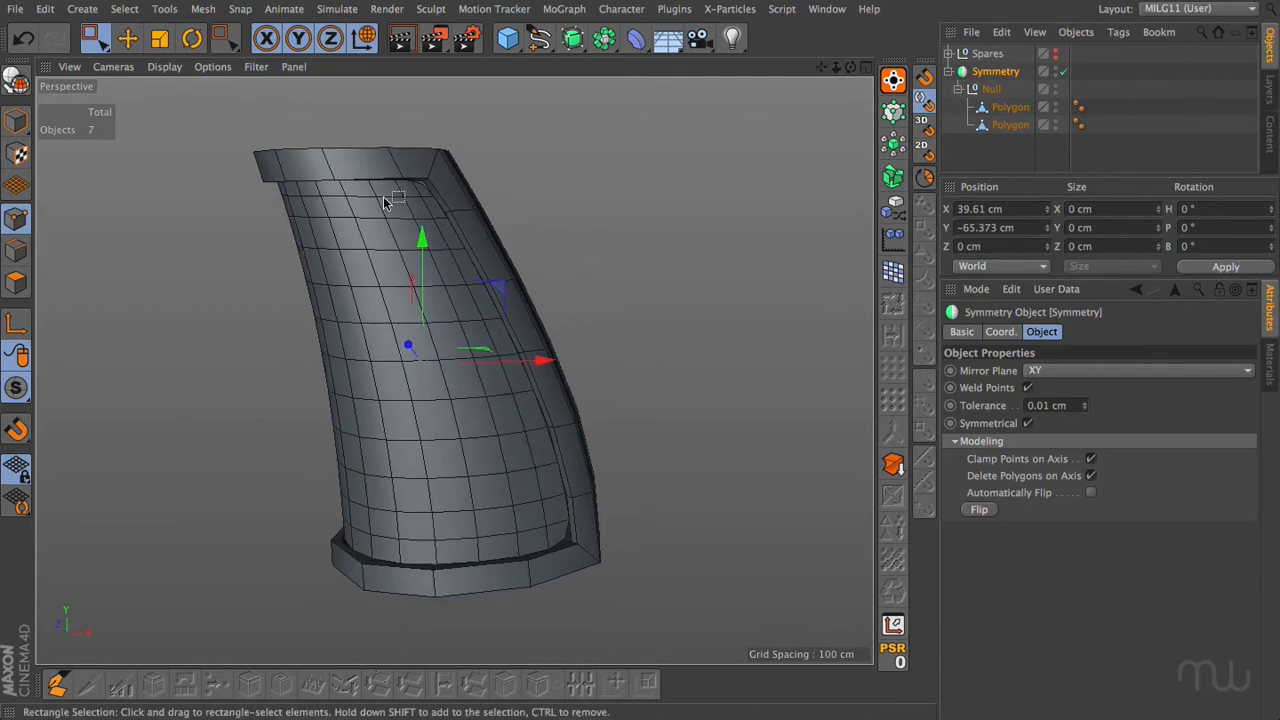
scroll(425, 226, "up", 2)
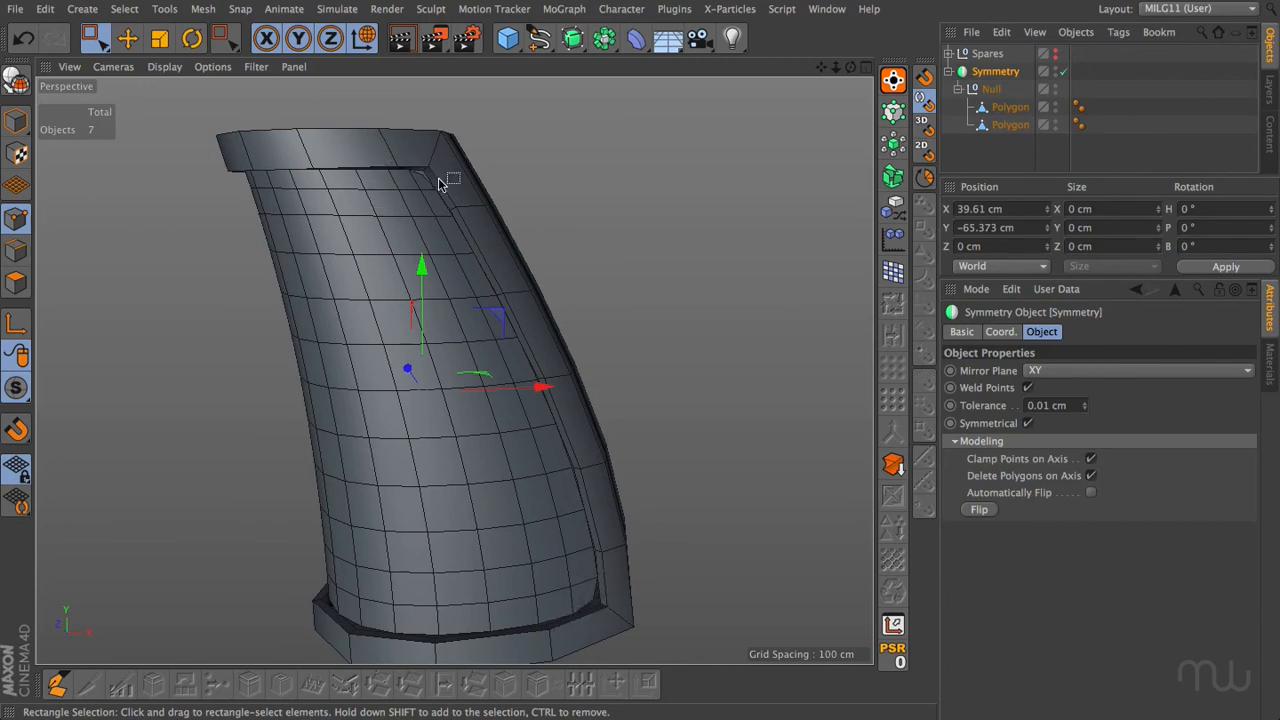
right_click_drag(669, 251, 411, 185, "alt")
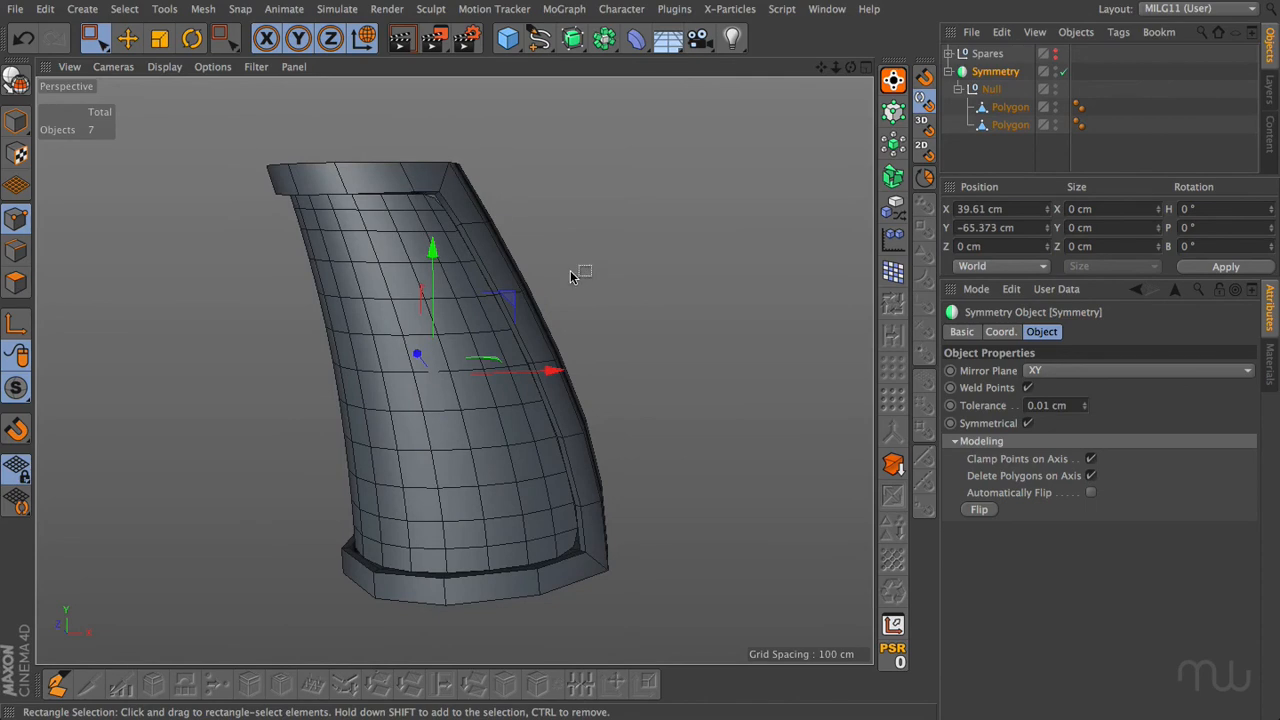
left_click_drag(572, 38, 649, 62, "alt")
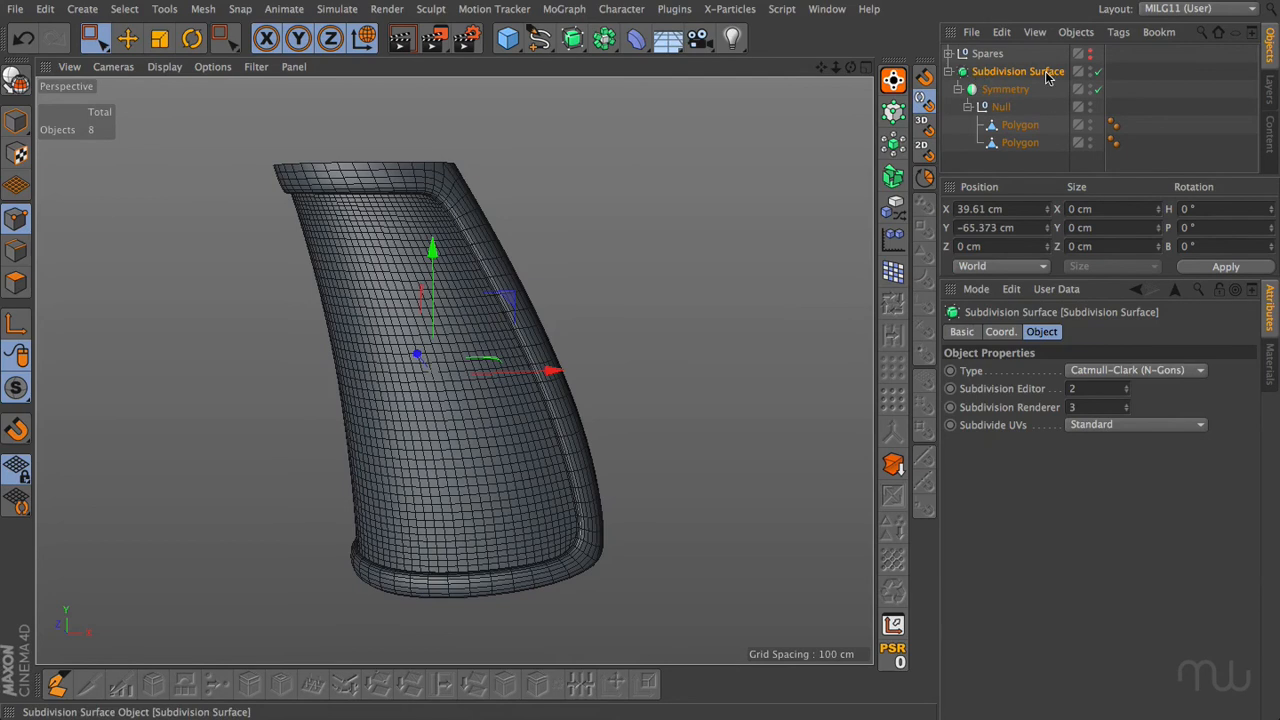
Add a Subdivision Surface Weight tag to the panel mesh and enable Change Subdivision, with Editor 1 and Renderer 2
left_click(1020, 144)
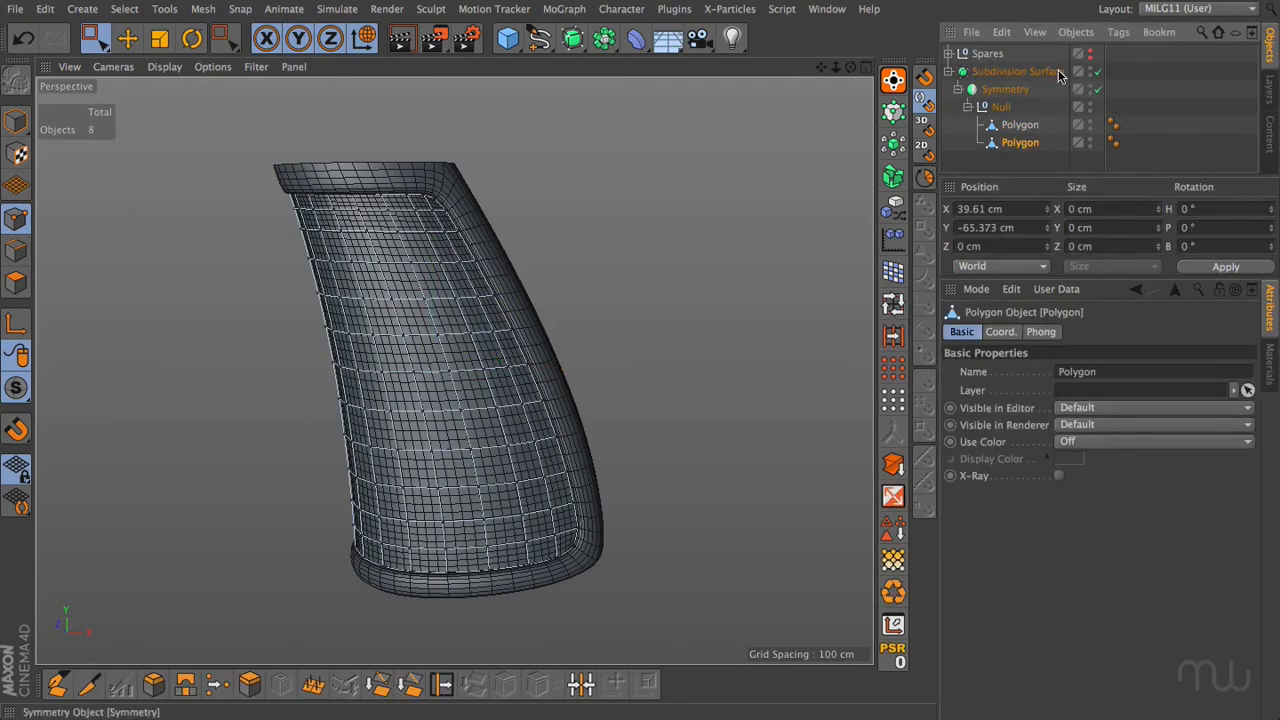
left_click(1116, 34)
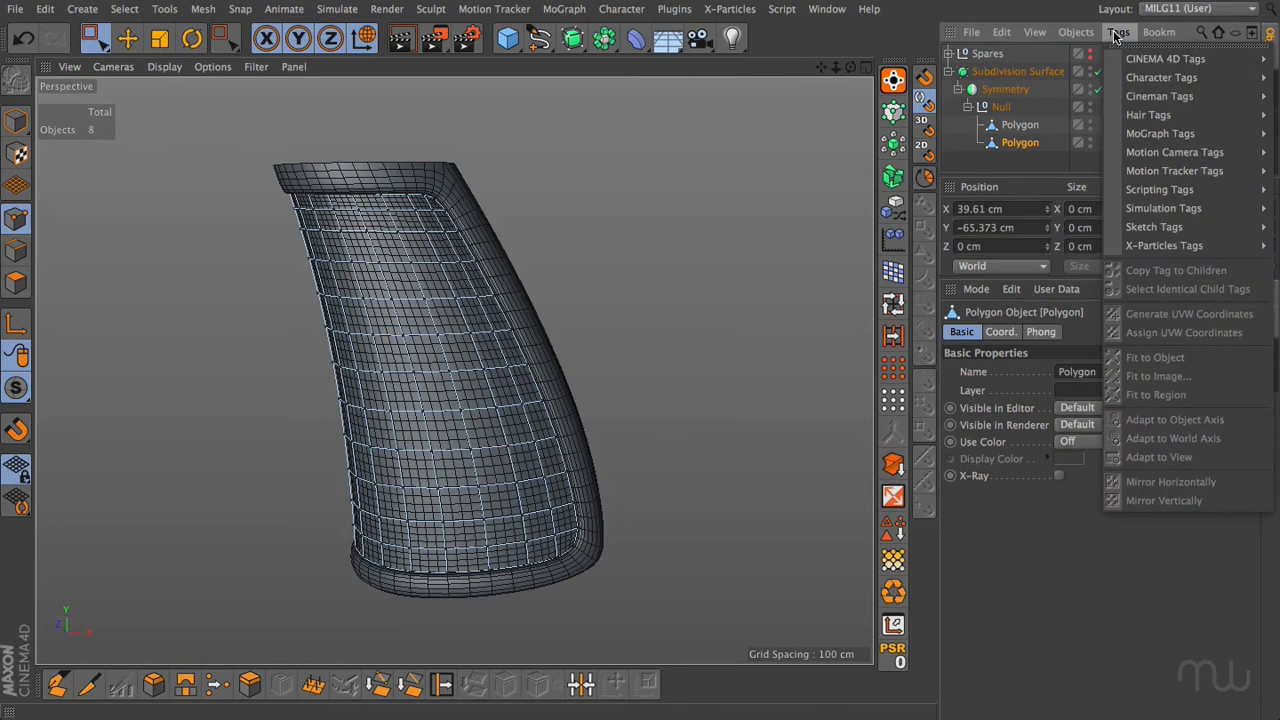
mouse_move(1150, 58)
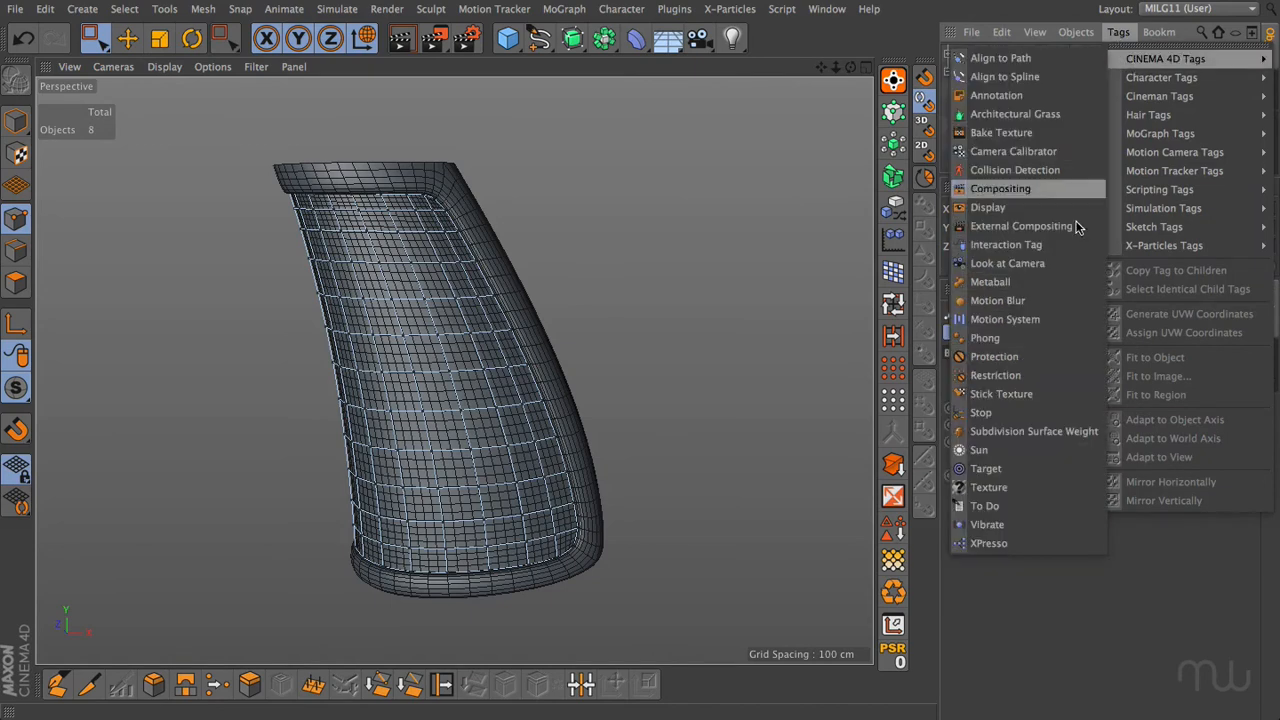
left_click(1063, 430)
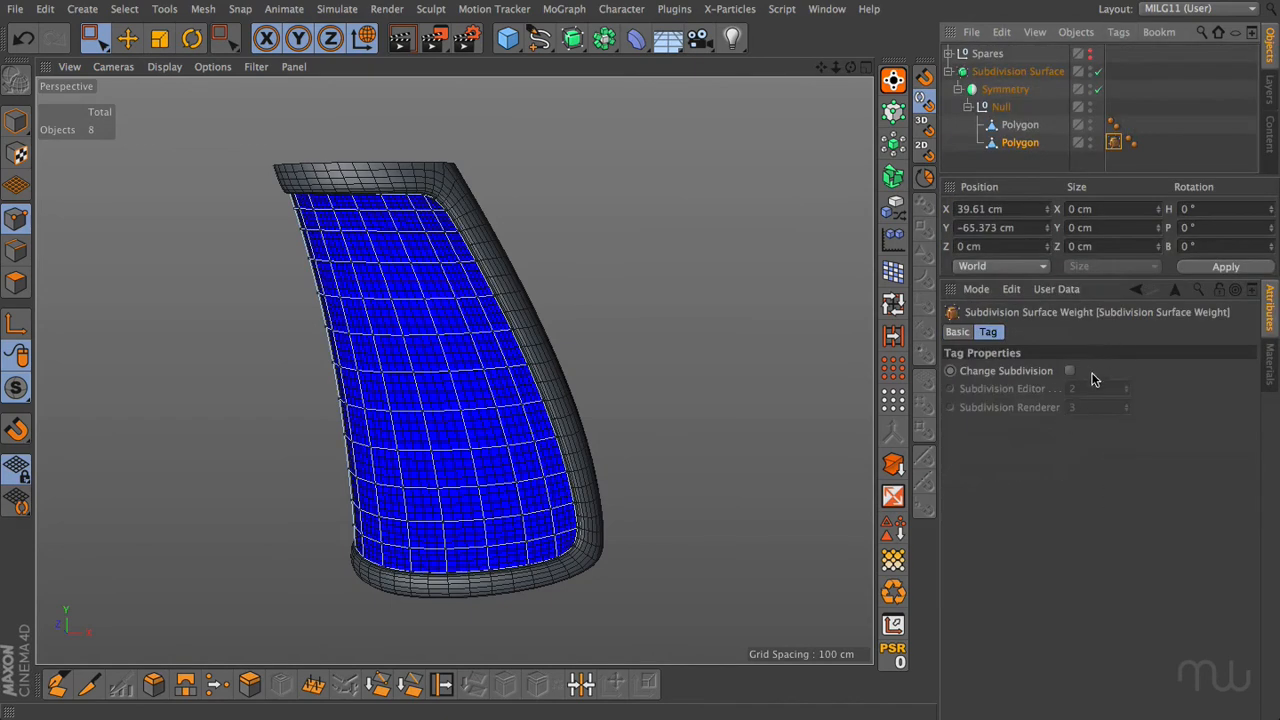
left_click(1069, 371)
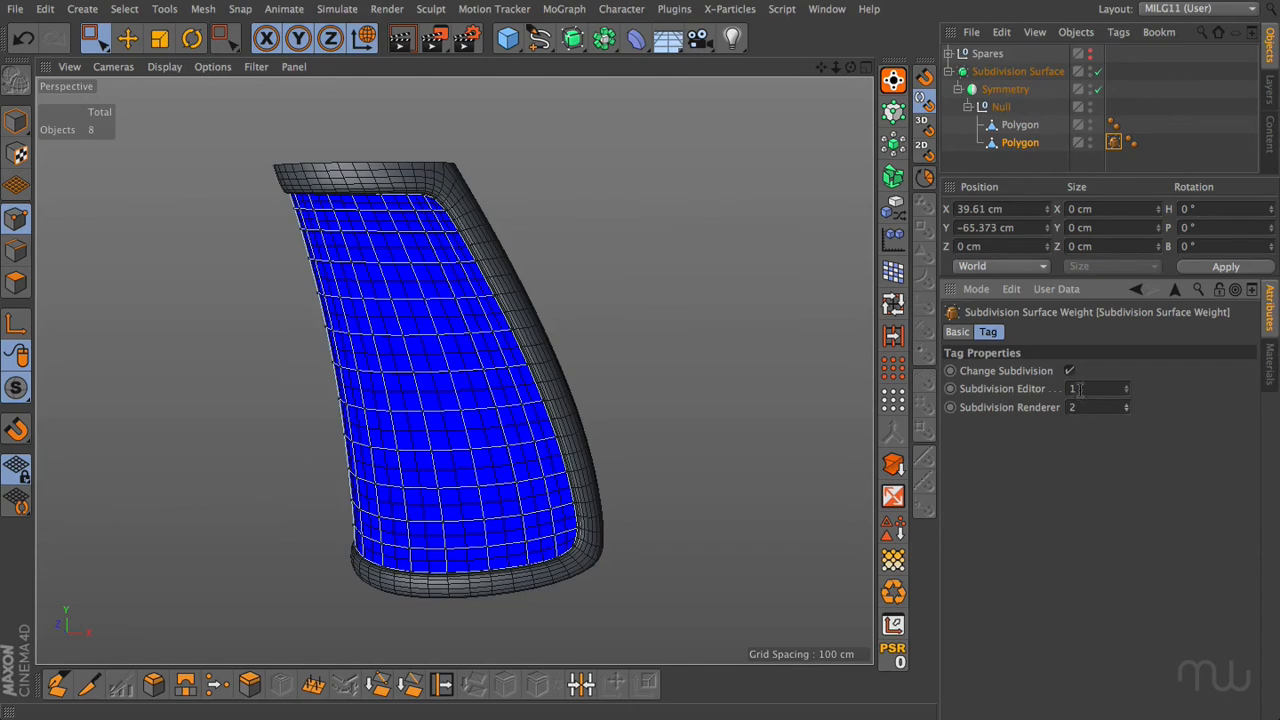
Deselect all objects and display the perspective model with smooth shading and no wireframe lines
left_click(1020, 72)
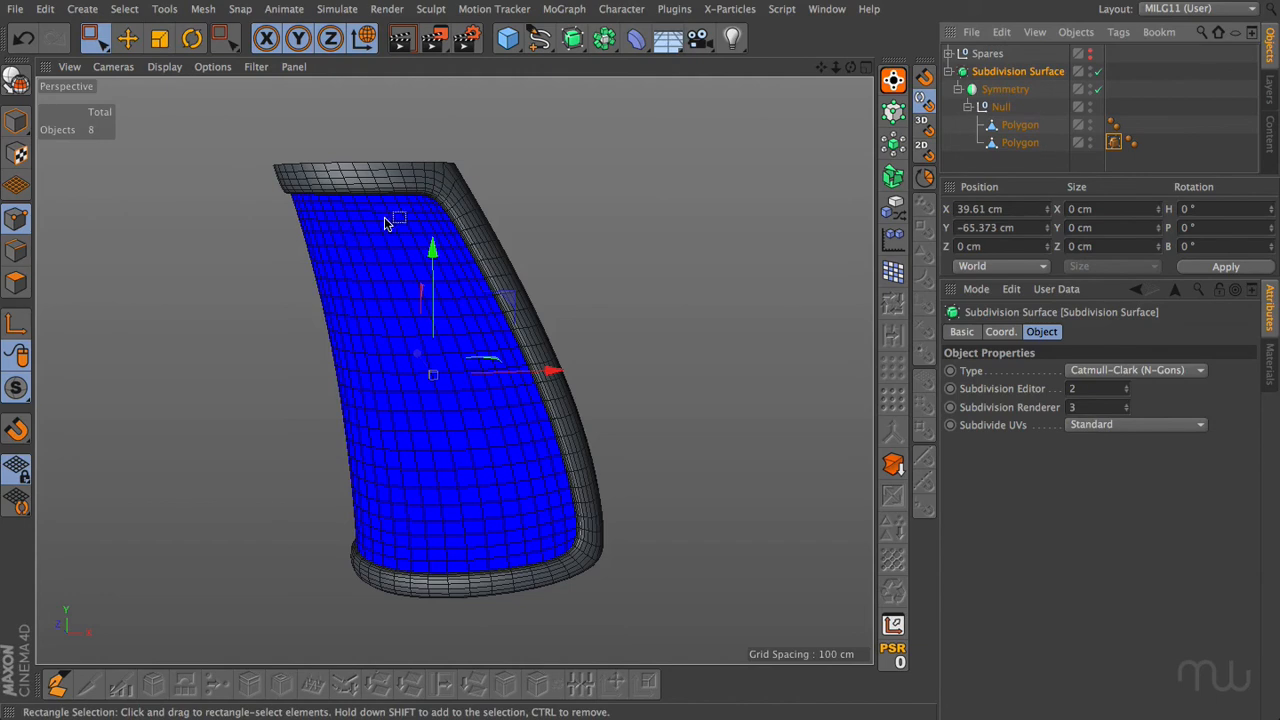
scroll(481, 398, "up", 10)
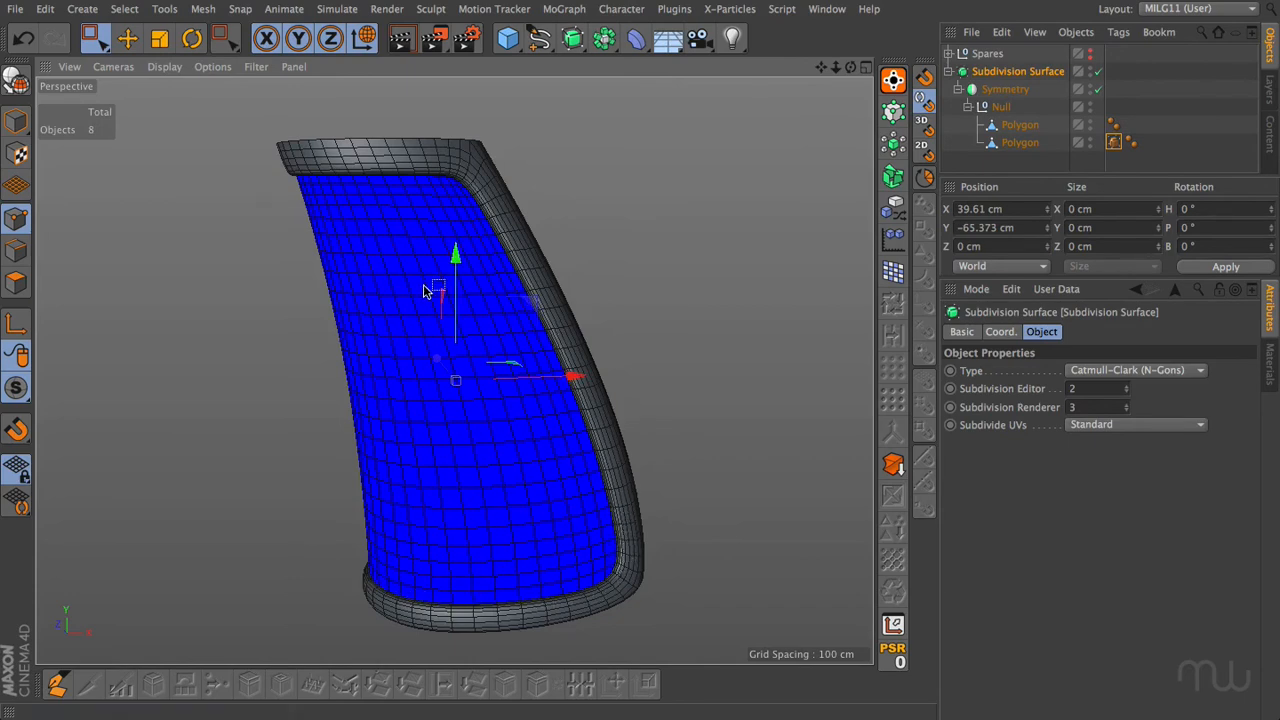
left_click(796, 348)
left_click(164, 66)
left_click(205, 91)
mouse_move(656, 253)
left_mouse_down("alt")
mouse_move(860, 256)
mouse_move(617, 240)
mouse_move(699, 267)
left_mouse_up("alt")
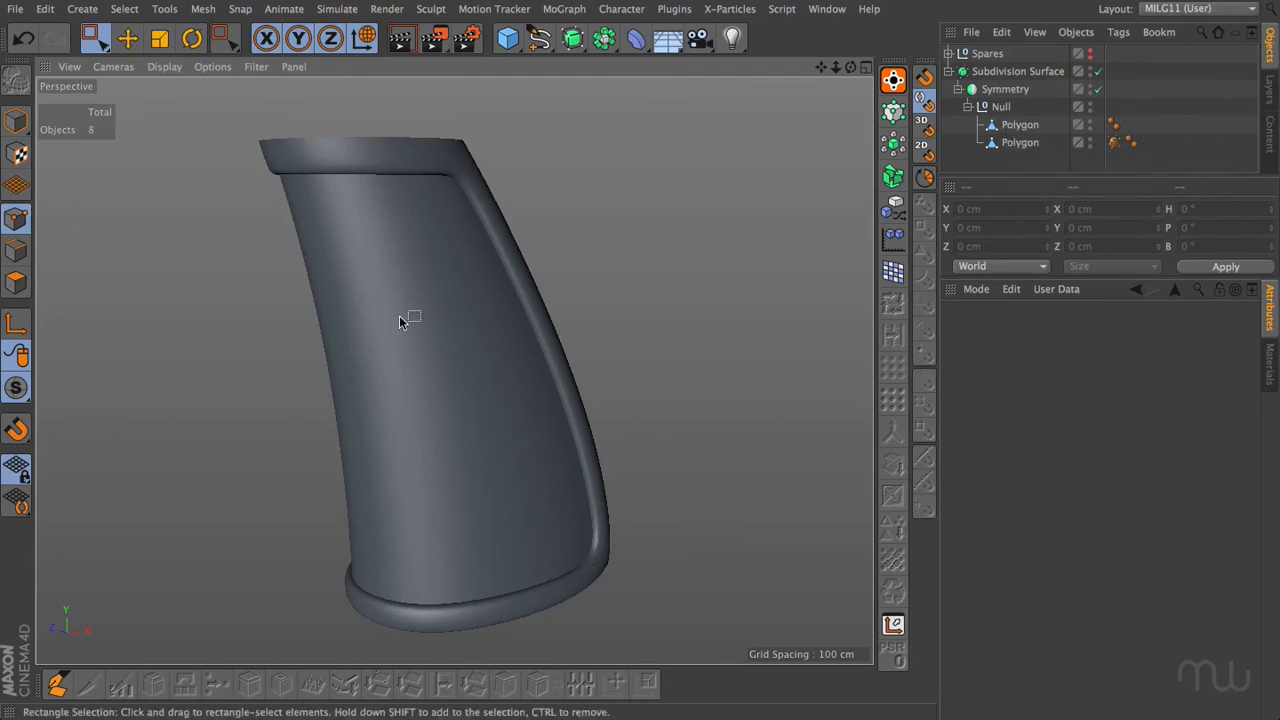
Bevel one point near the panel mesh's lower outer corner with Subdivision 1, Depth -100% and an Offset of about 25.7 cm
left_click(1020, 143)
left_click_drag(415, 370, 472, 370, "alt")
middle_click_drag(454, 370, 381, 325, "alt")
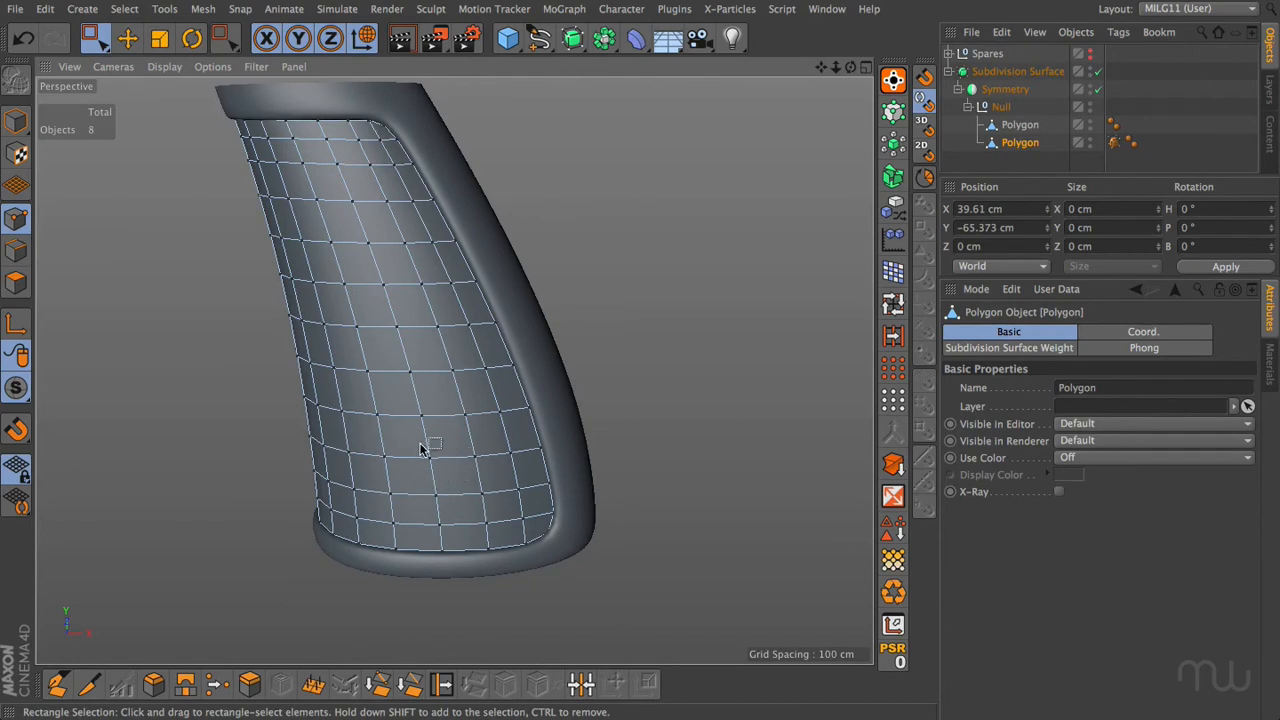
scroll(541, 473, "up", 10)
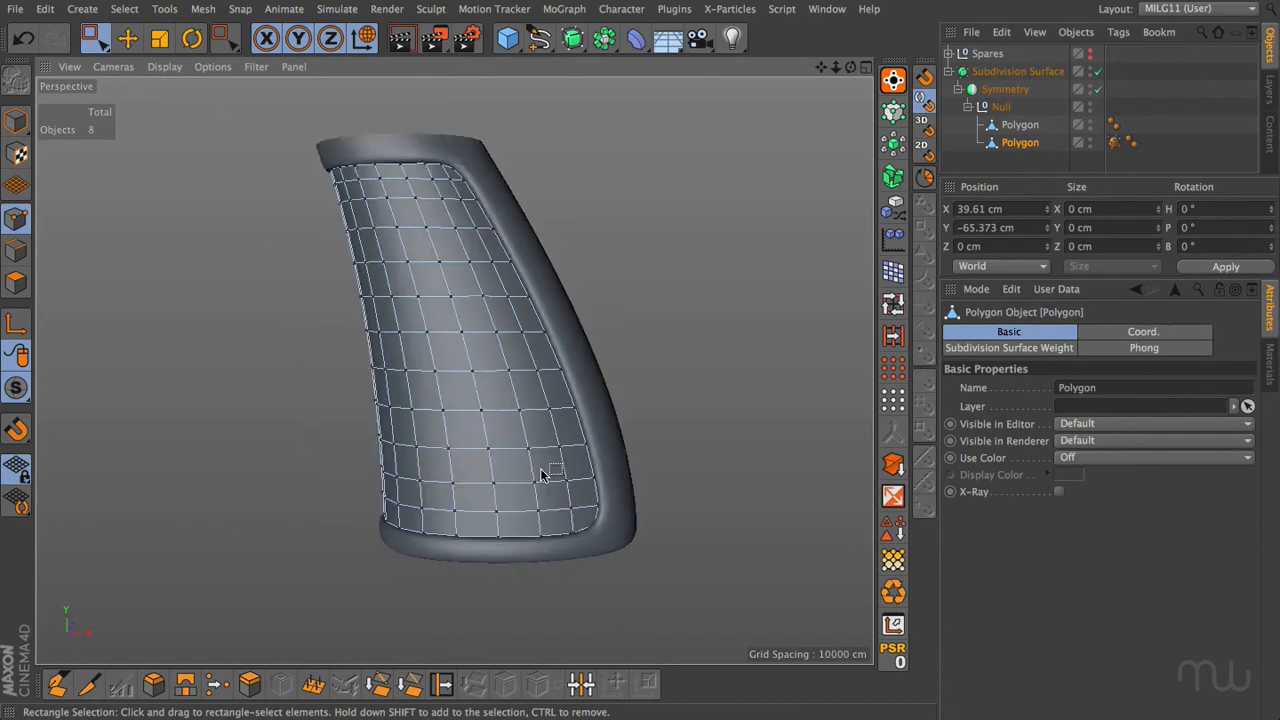
middle_click_drag(541, 473, 539, 337, "alt")
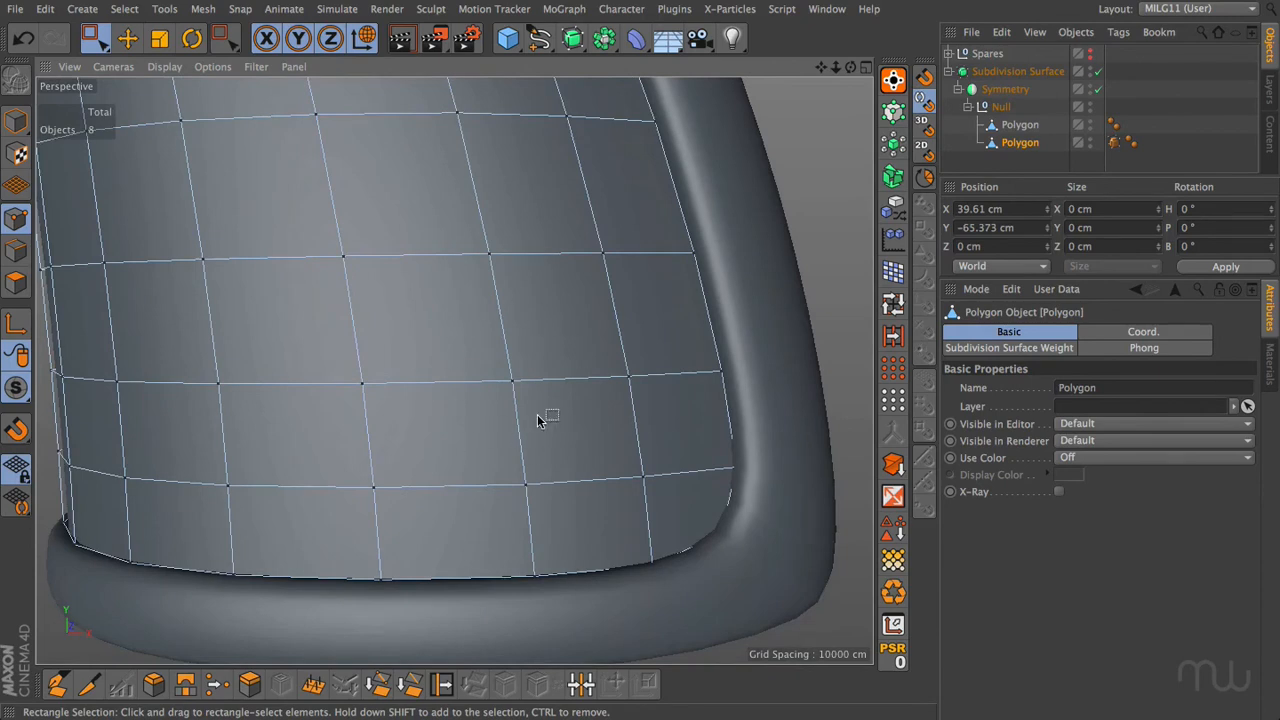
left_click(127, 38)
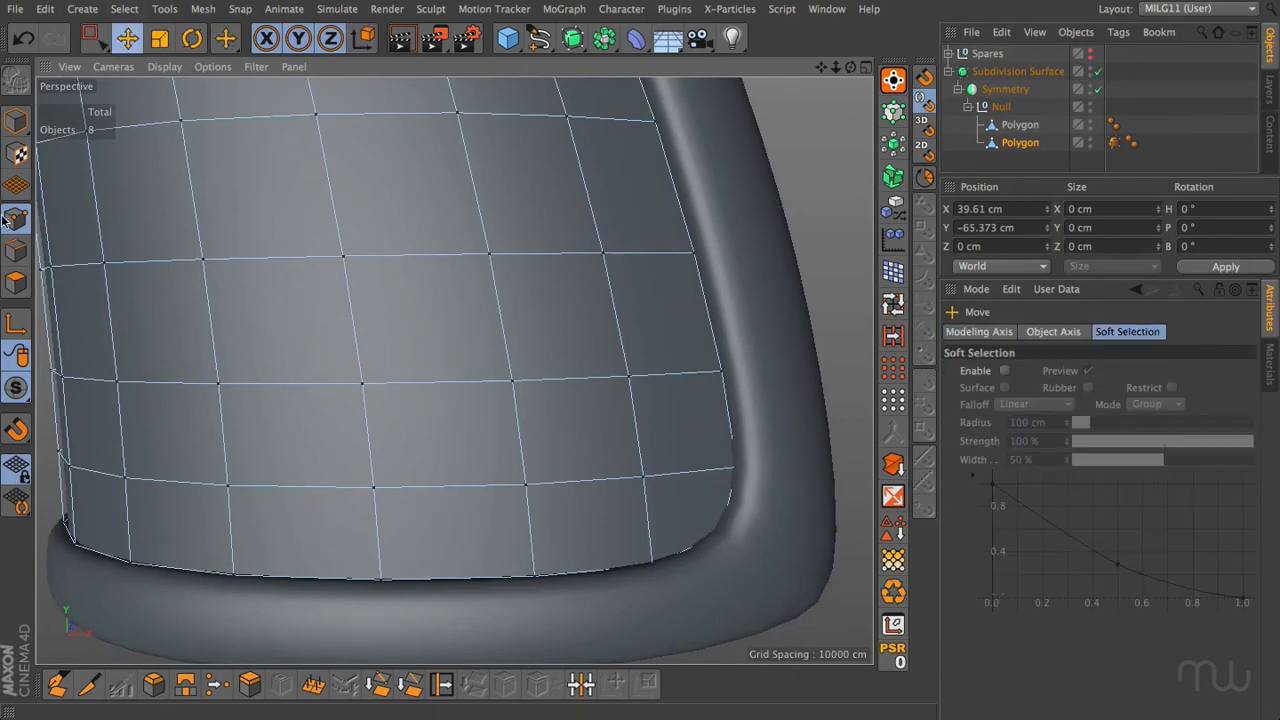
left_click(511, 382)
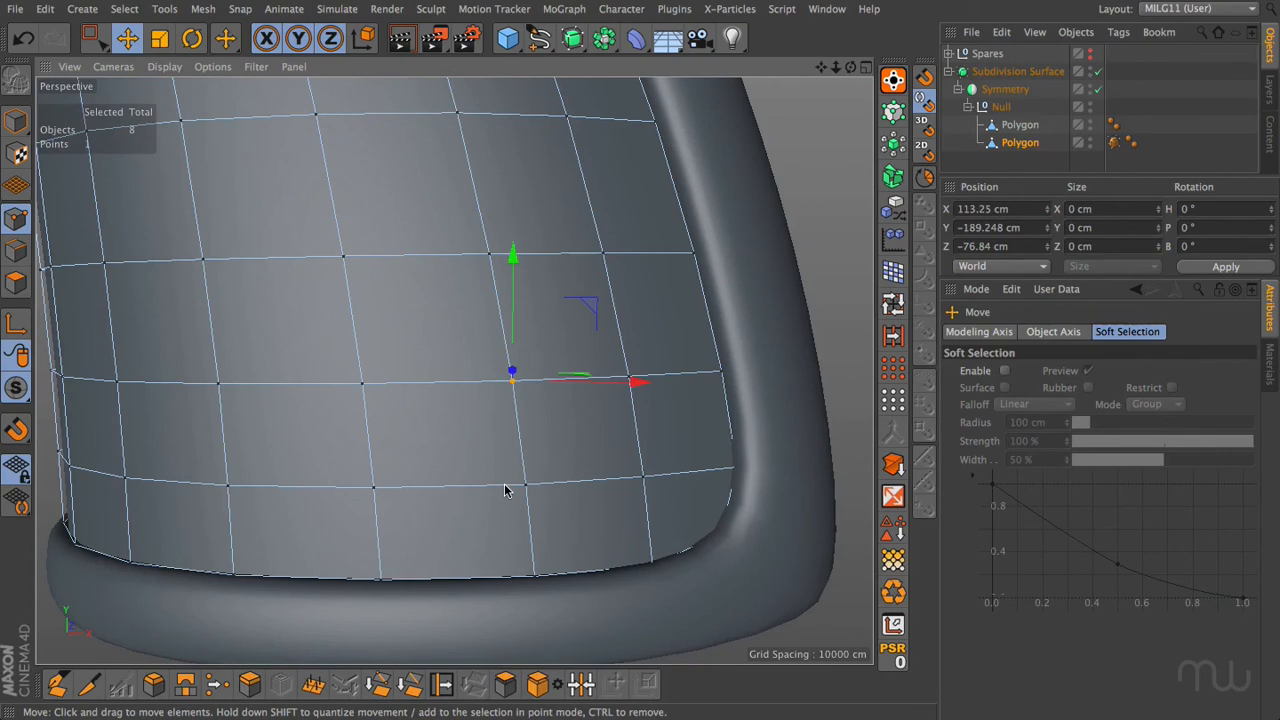
left_click_drag(851, 69, 930, 75)
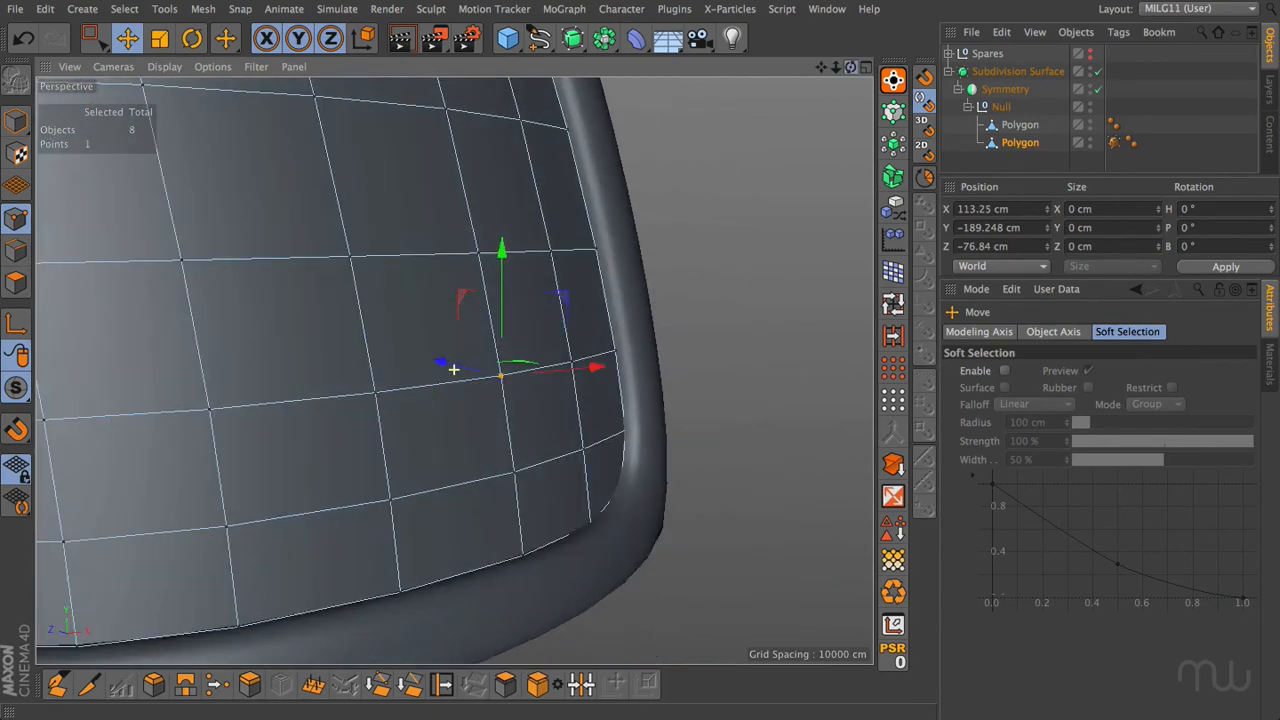
left_click(155, 683)
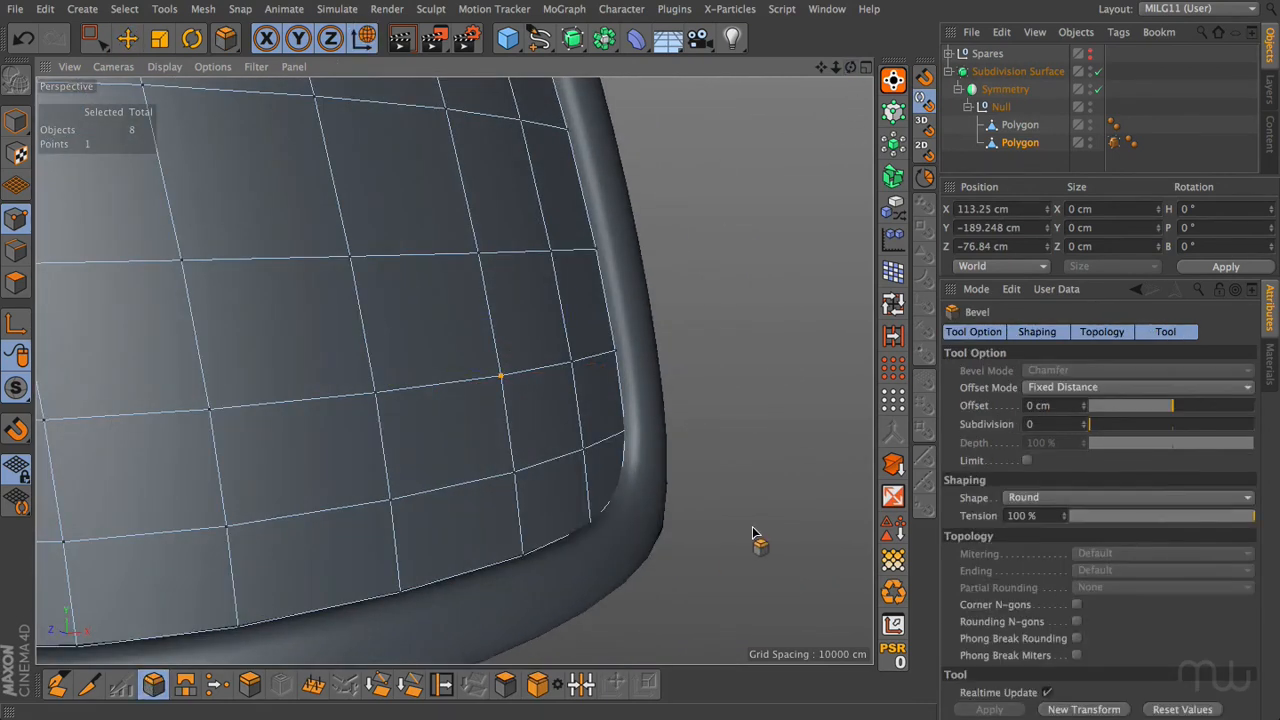
left_click(1095, 425)
left_click(1125, 446)
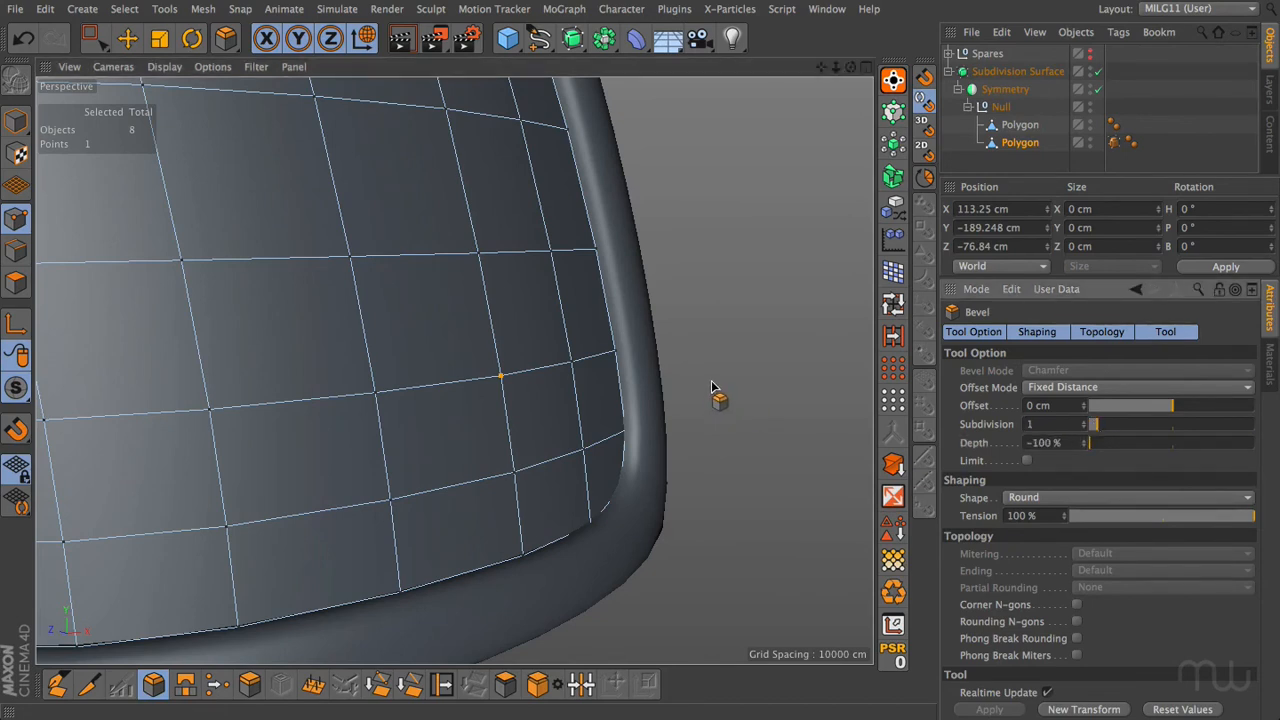
left_click_drag(716, 380, 794, 380)
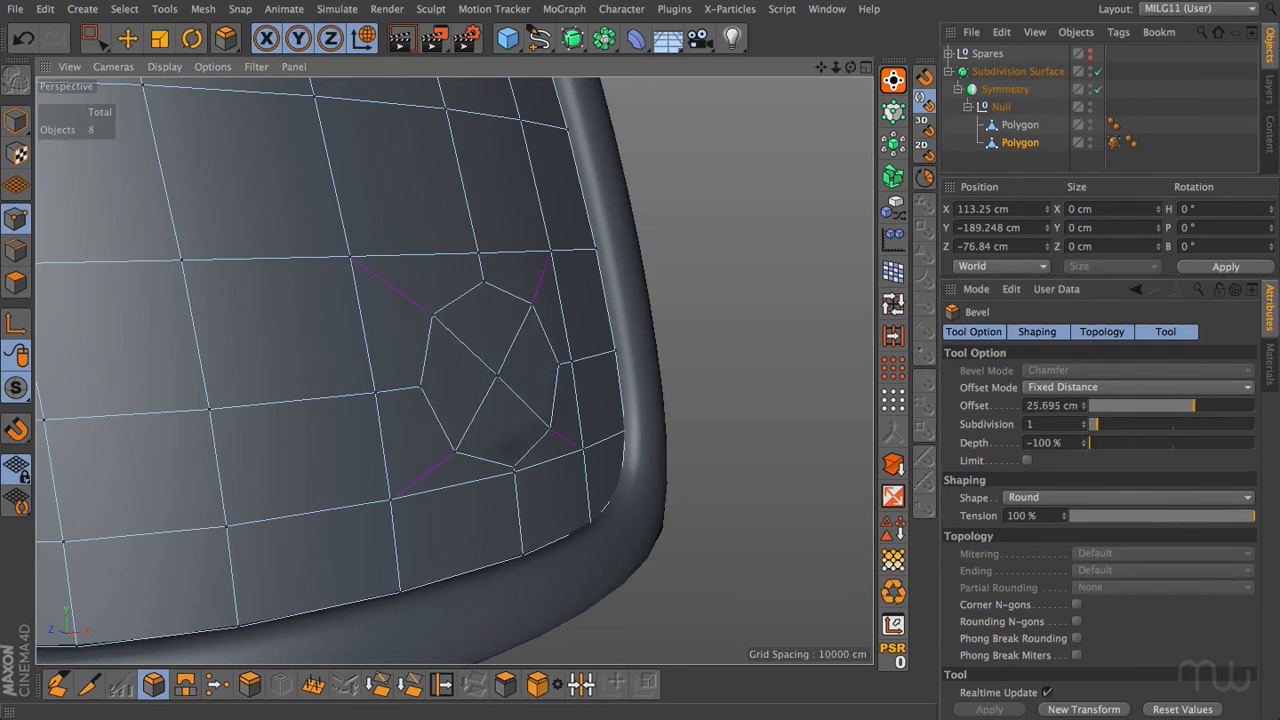
Show the beveled area in the Front view and disable the Symmetry and Subdivision Surface objects
left_click_drag(716, 388, 622, 366, "alt")
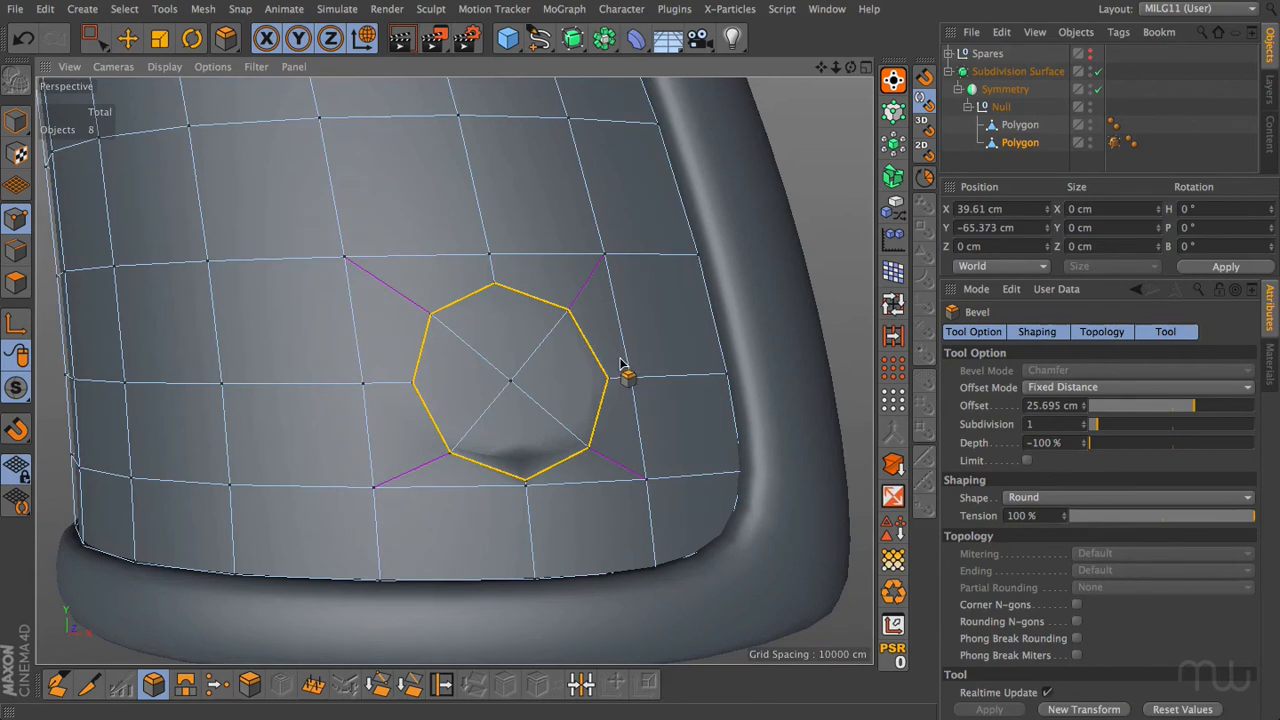
key("u")
key("e")
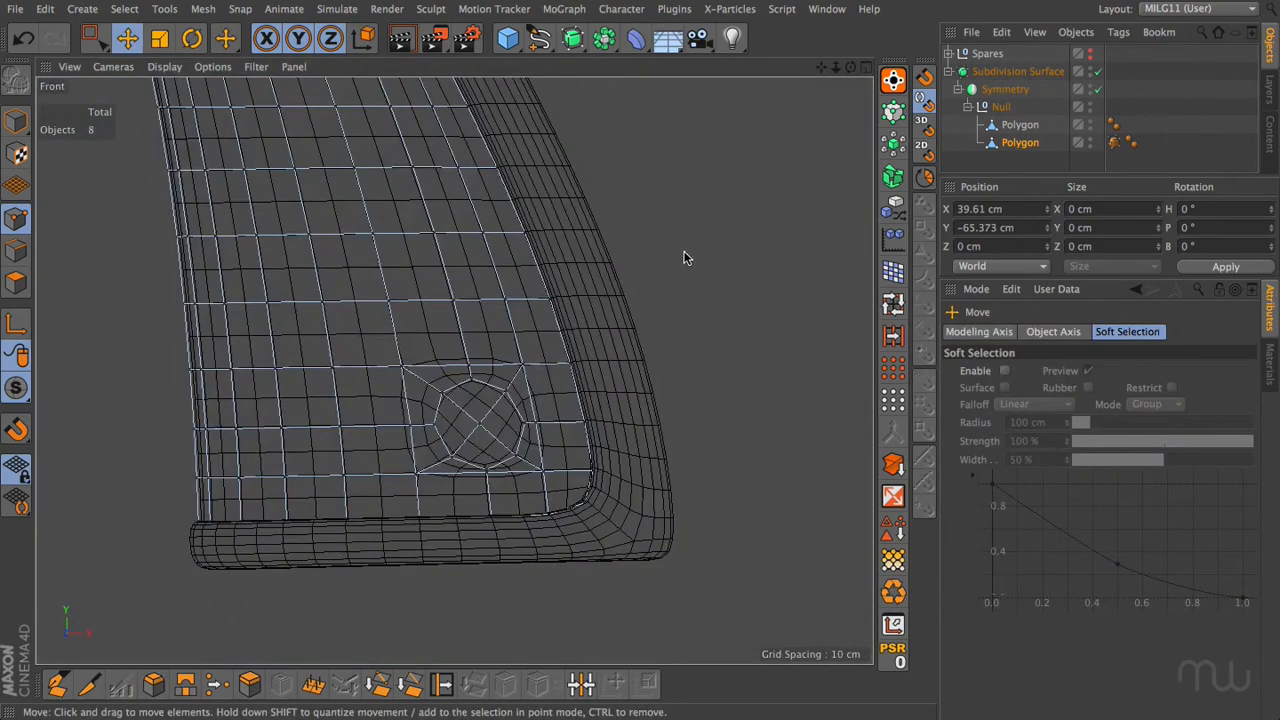
scroll(685, 265, "up", 5)
scroll(679, 302, "down", 6)
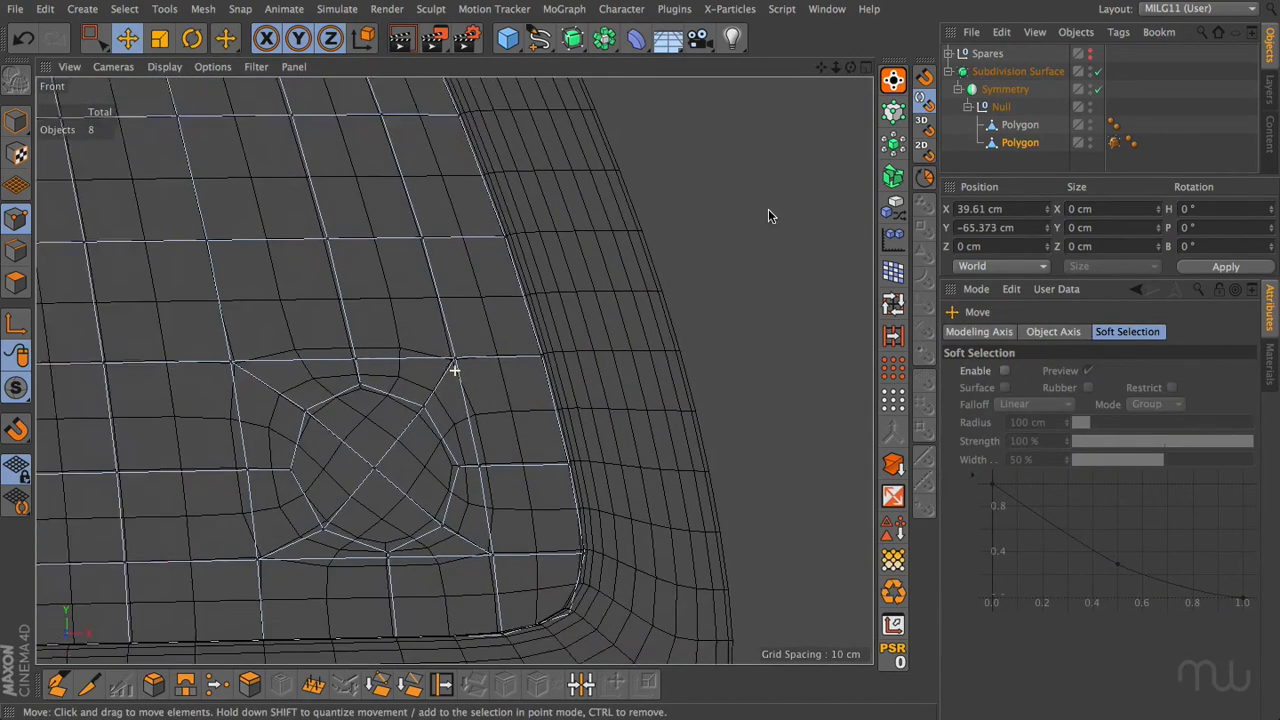
left_click(1098, 89)
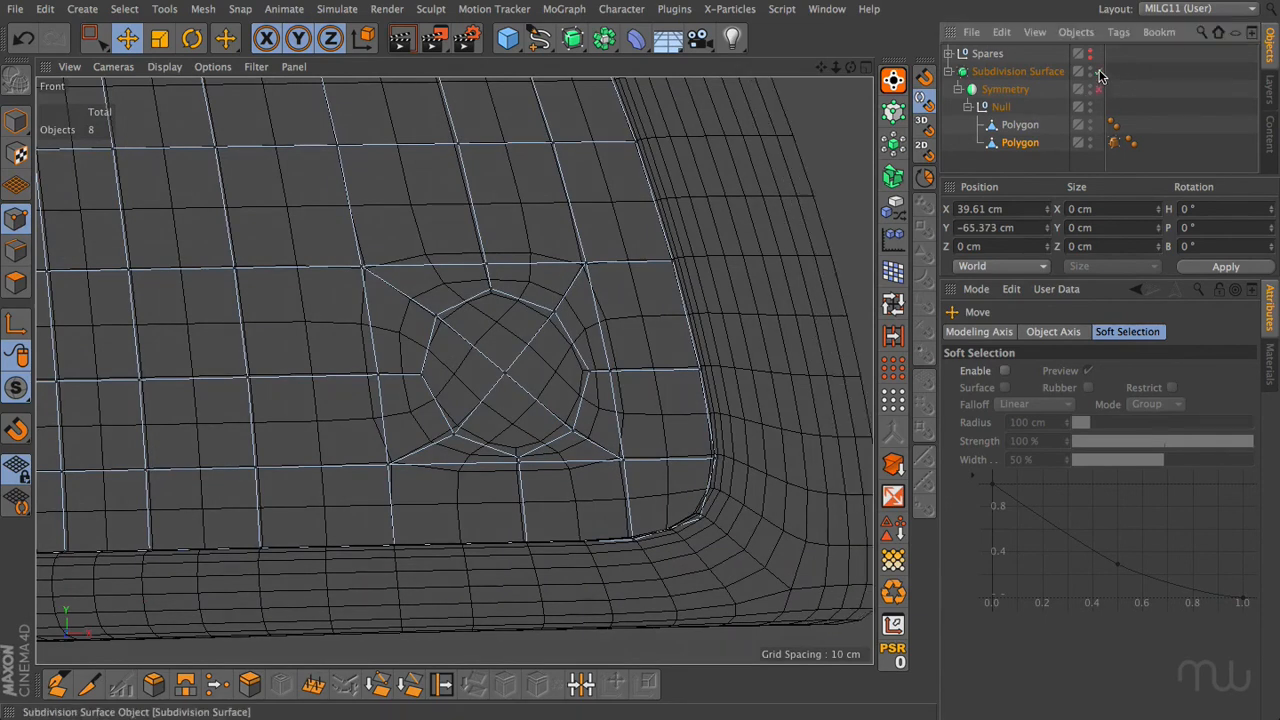
left_click(1098, 71)
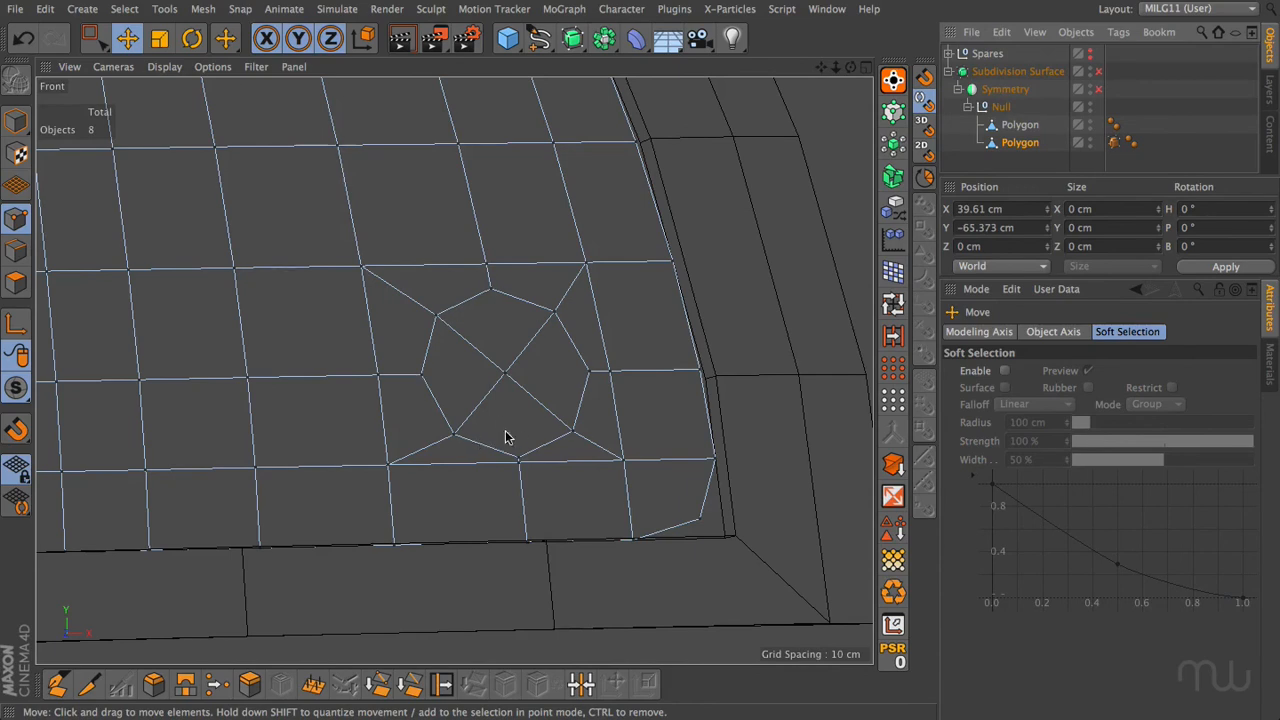
Select the eight outline points of the beveled octagon and run the Points to Circle script on them
middle_click(533, 277)
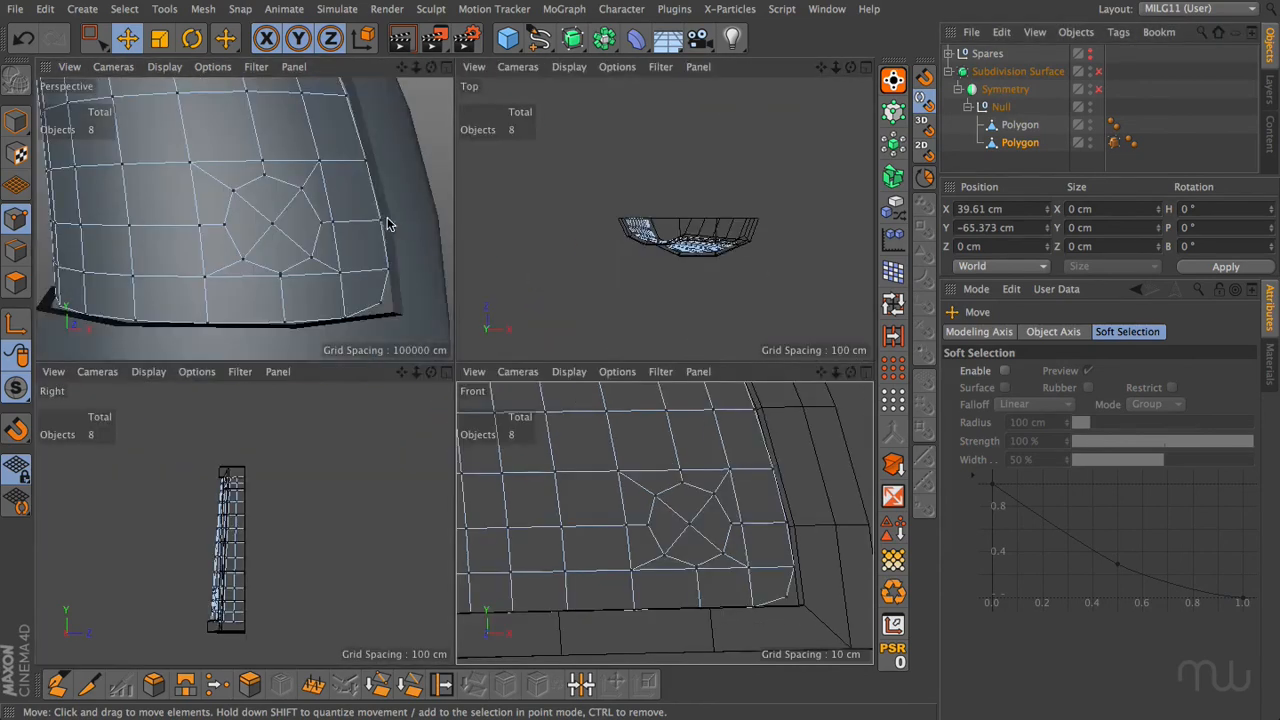
scroll(290, 228, "up", 10)
mouse_move(293, 226)
left_mouse_down("alt")
mouse_move(106, 214)
mouse_move(320, 230)
mouse_move(298, 245)
left_mouse_up("alt")
scroll(743, 449, "up", 2)
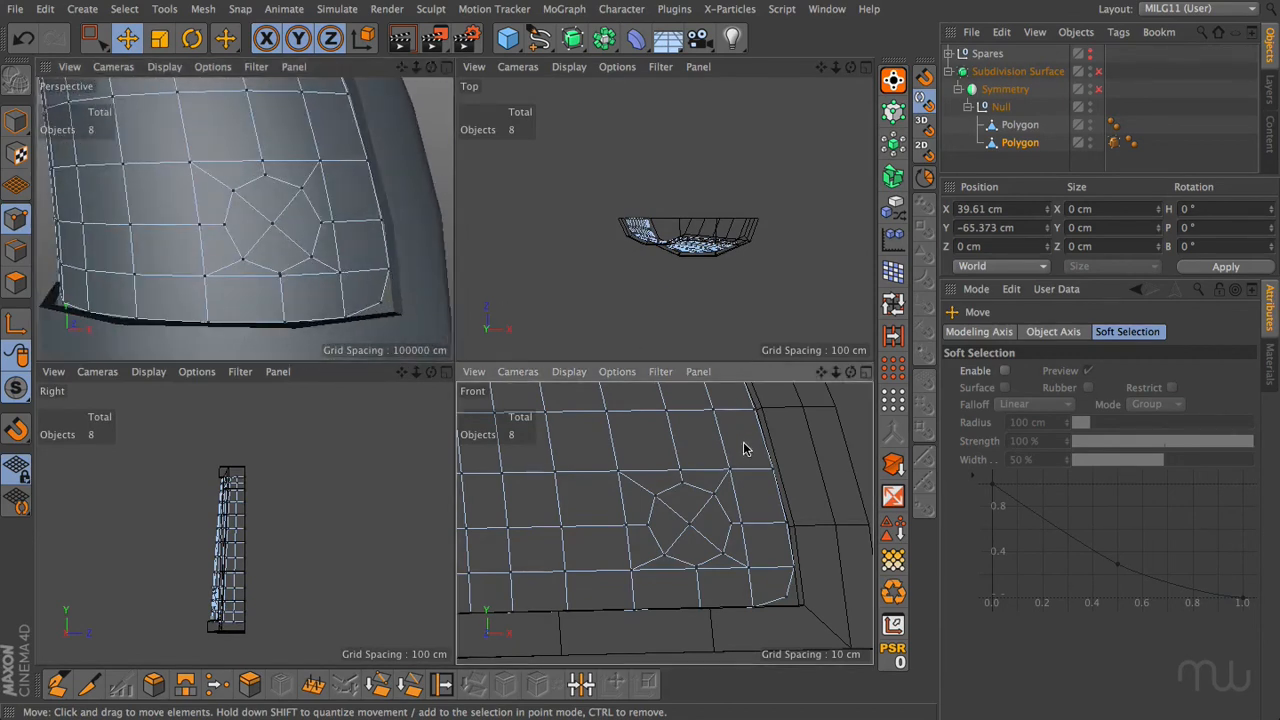
middle_click(697, 509)
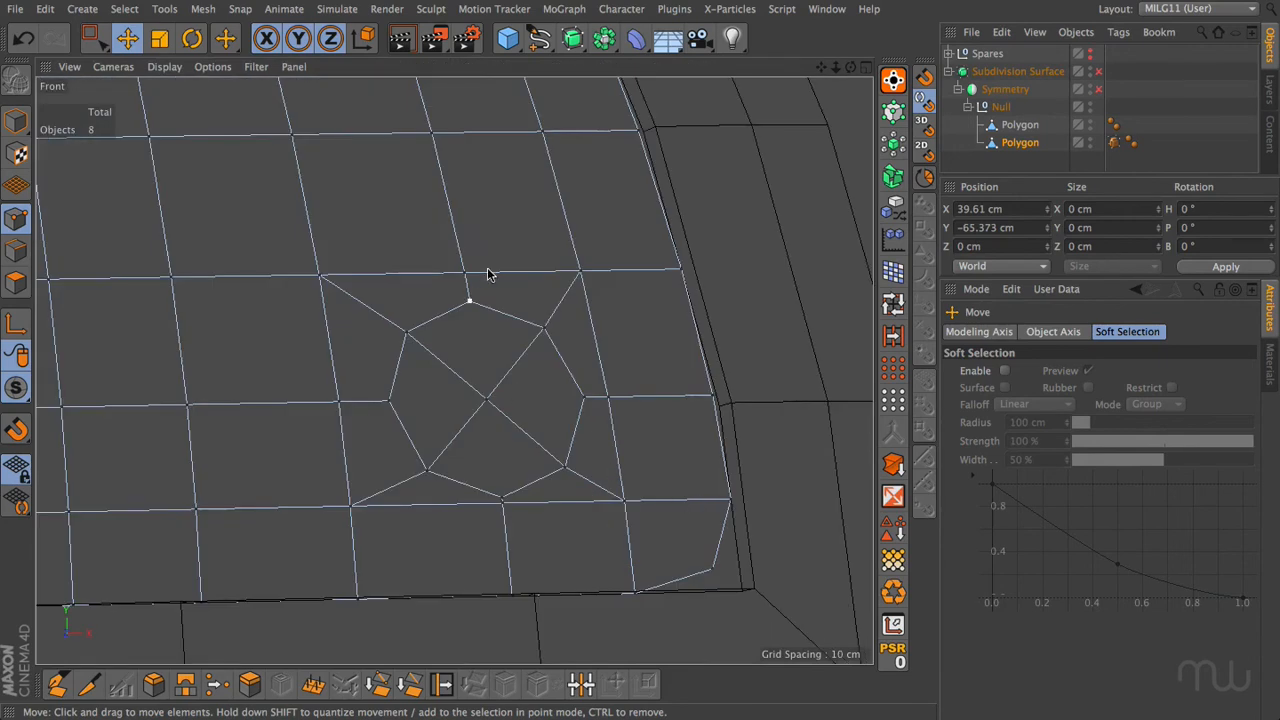
left_click(16, 218)
left_click(469, 302)
left_click(406, 333, "shift")
left_click(389, 403, "shift")
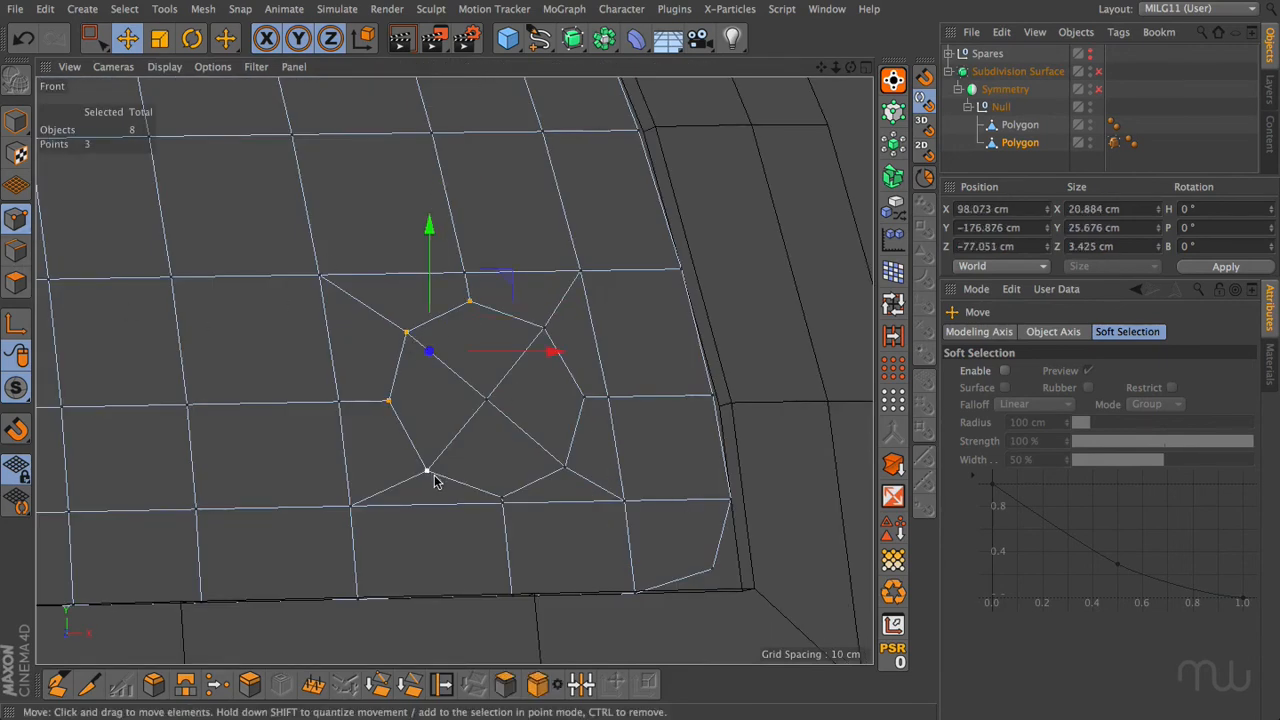
left_click(427, 471, "shift")
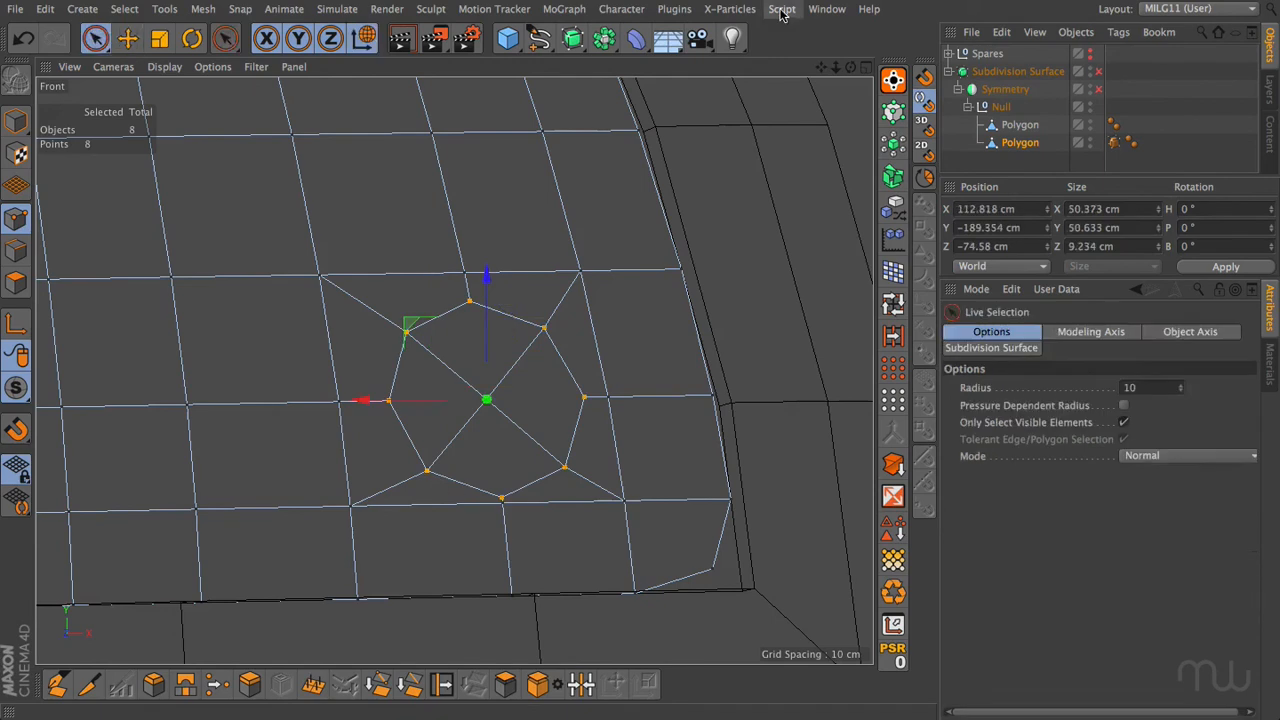
left_click(783, 10)
mouse_move(803, 37)
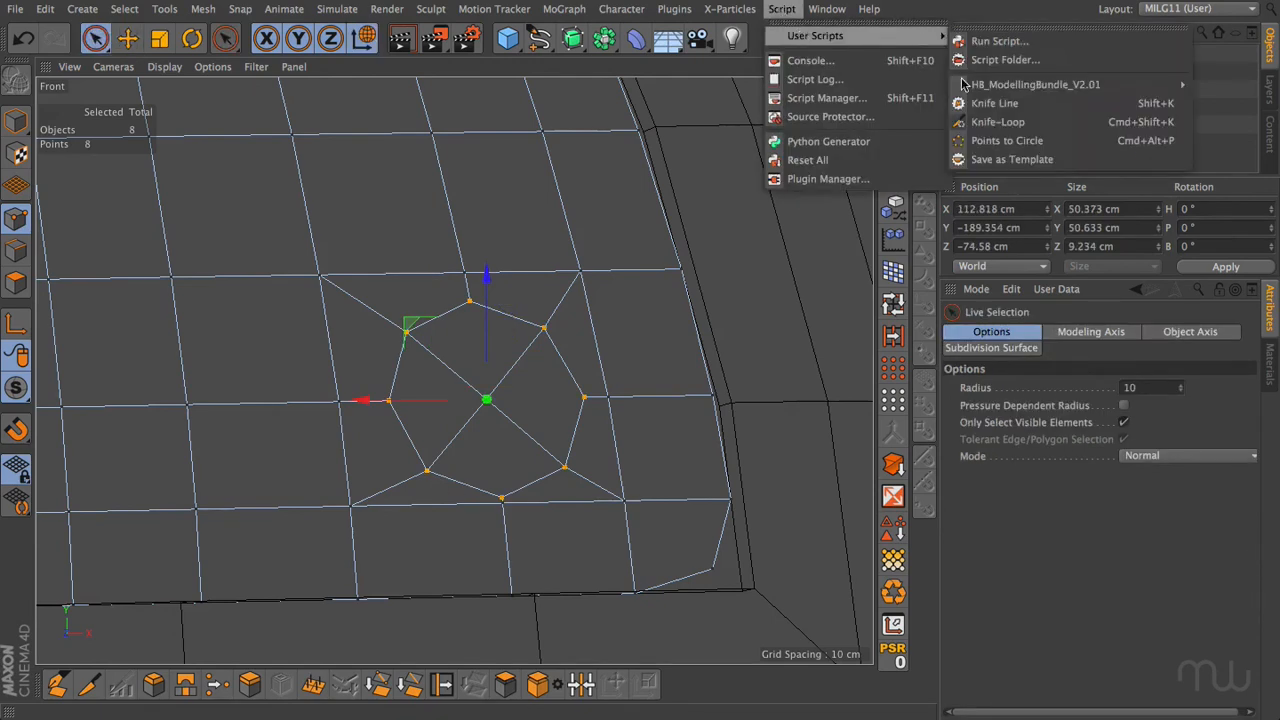
left_click(1006, 140)
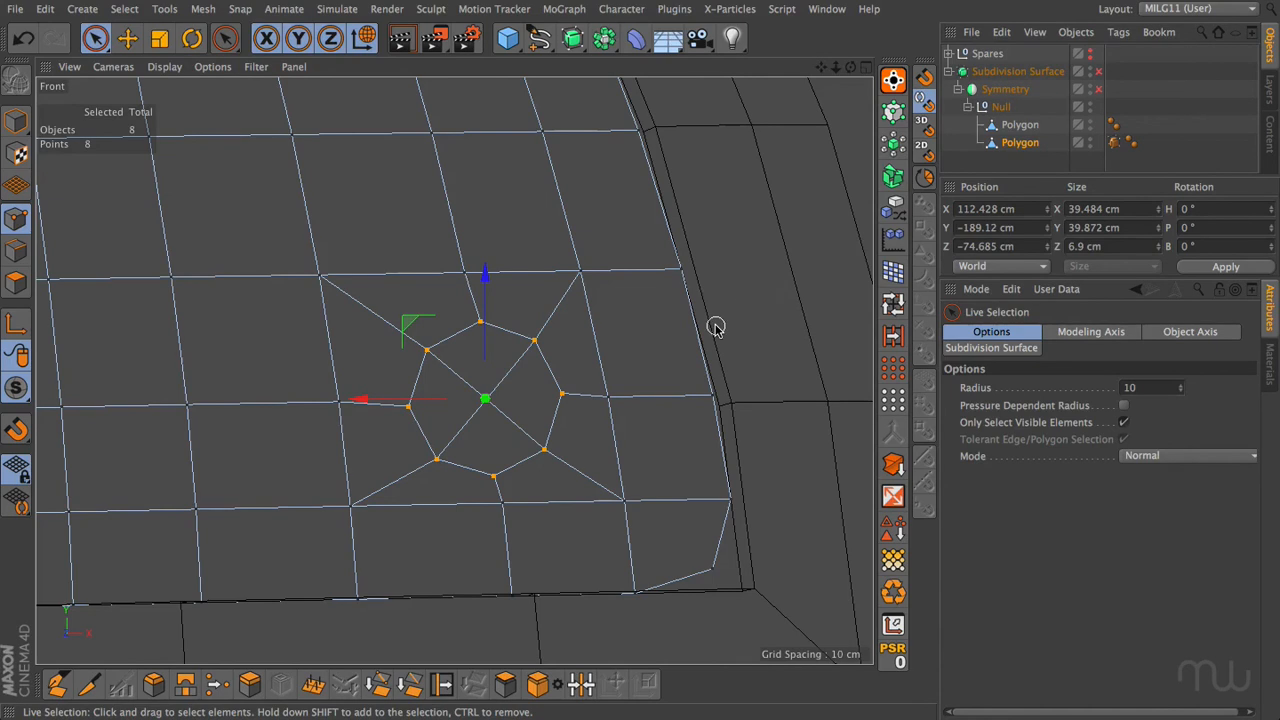
Open a hole inside the panel's circular outline and re-enable the Subdivision Surface for inspection in the Perspective view
key("F1")
left_click_drag(850, 68, 950, 76)
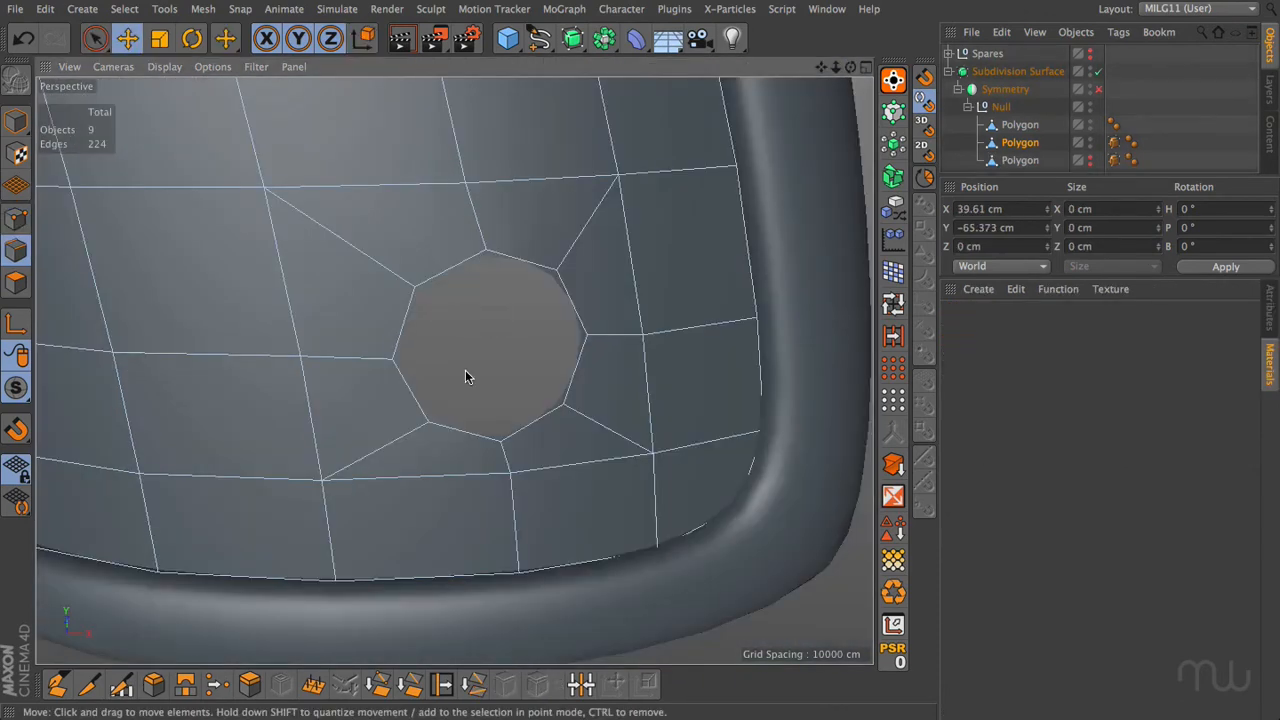
left_click_drag(477, 356, 507, 320, "alt")
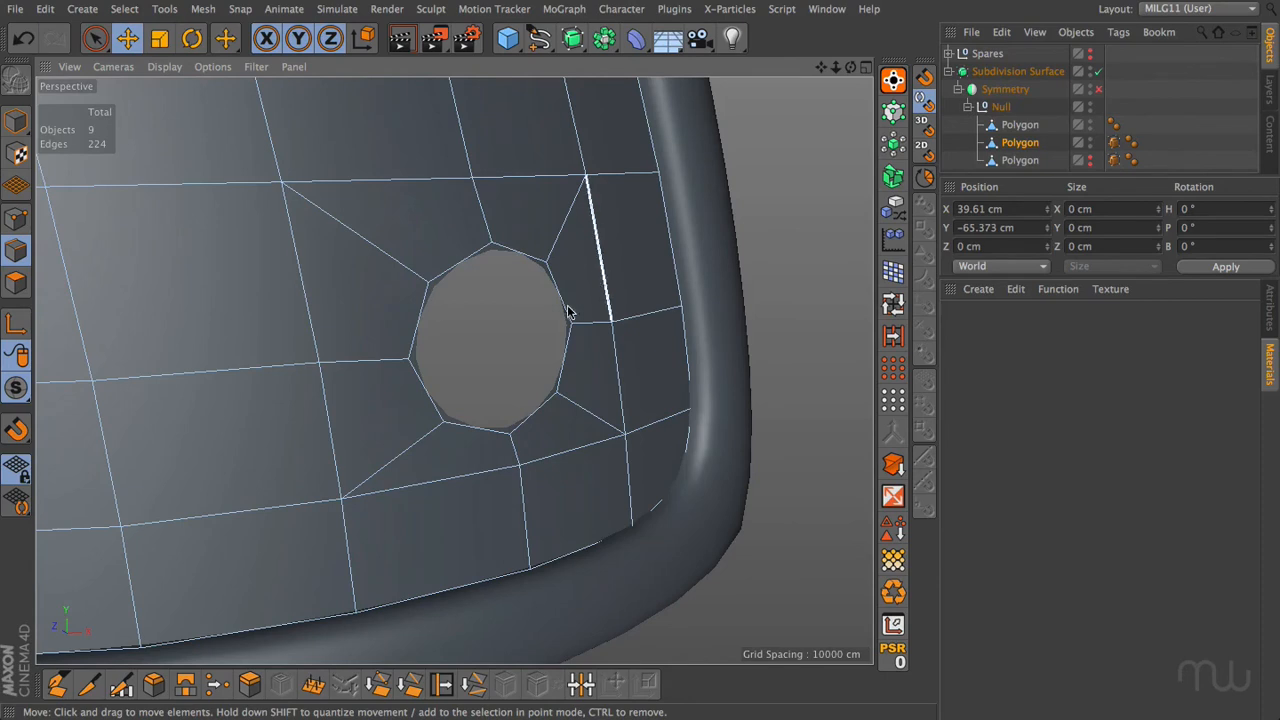
Extrude the eight border edges of the panel's hole slightly inward to form a thin rim
left_click_drag(503, 323, 440, 340, "alt")
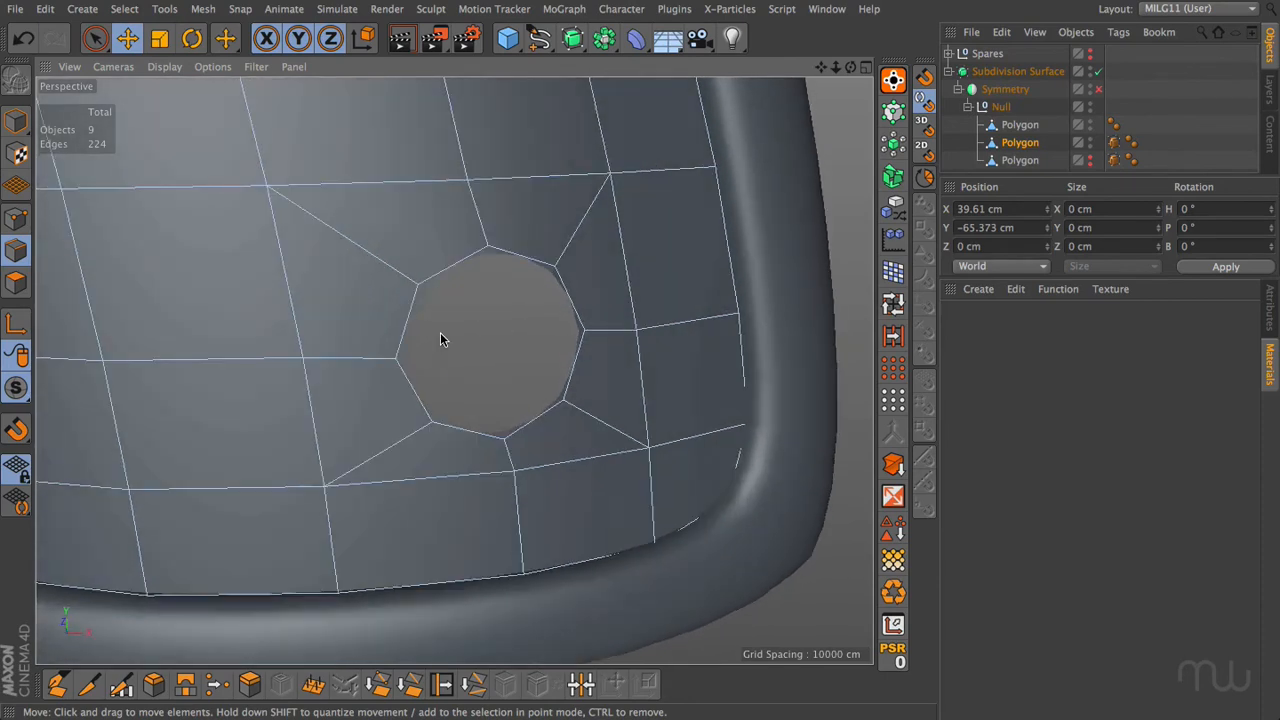
left_click(250, 684)
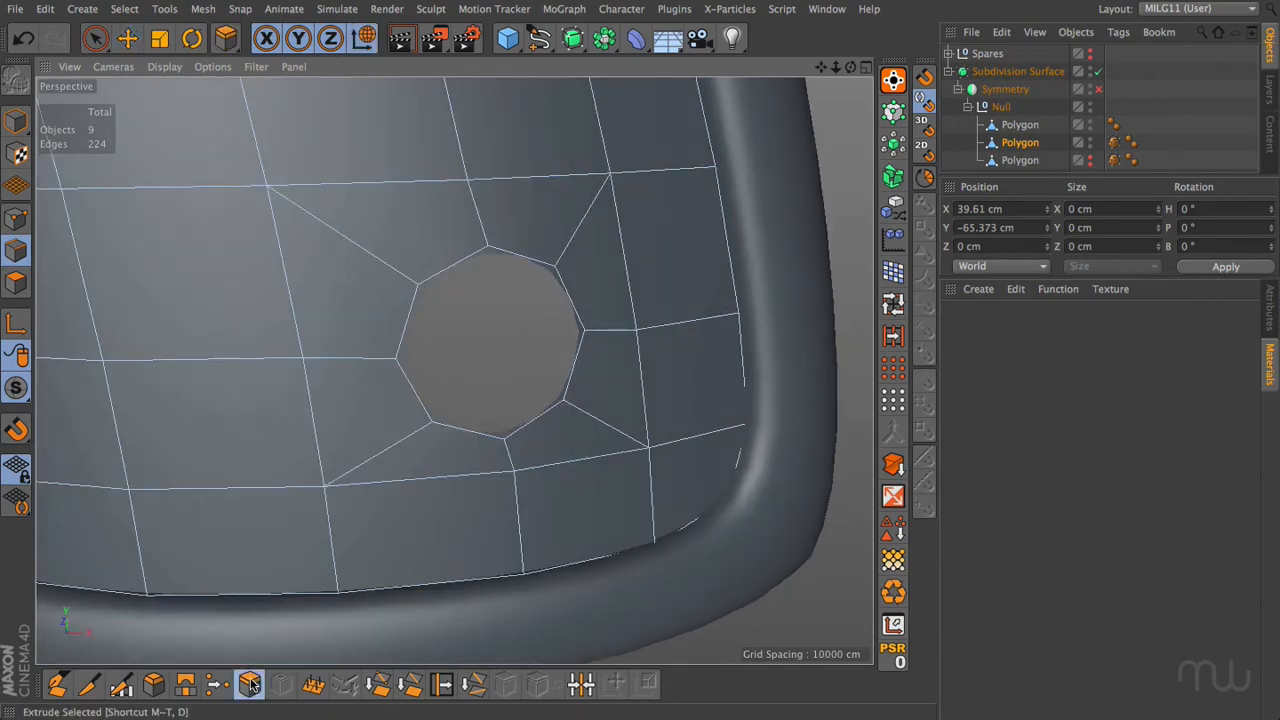
double_click(457, 278)
mouse_move(451, 320)
left_mouse_down()
mouse_move(464, 320)
mouse_move(452, 320)
left_mouse_up()
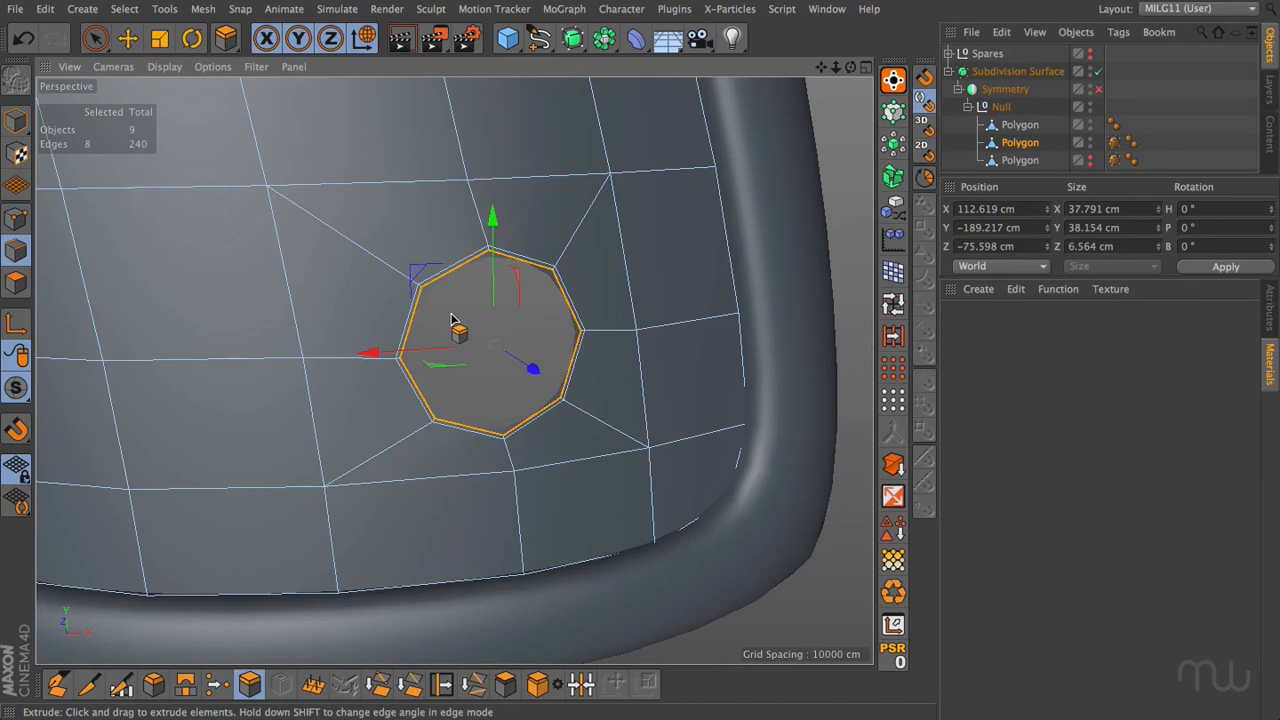
Deselect everything and inspect the subdivided hole with Gouraud Shading (Lines)
key("e")
key("super+shift+a")
left_click_drag(454, 369, 505, 323, "alt")
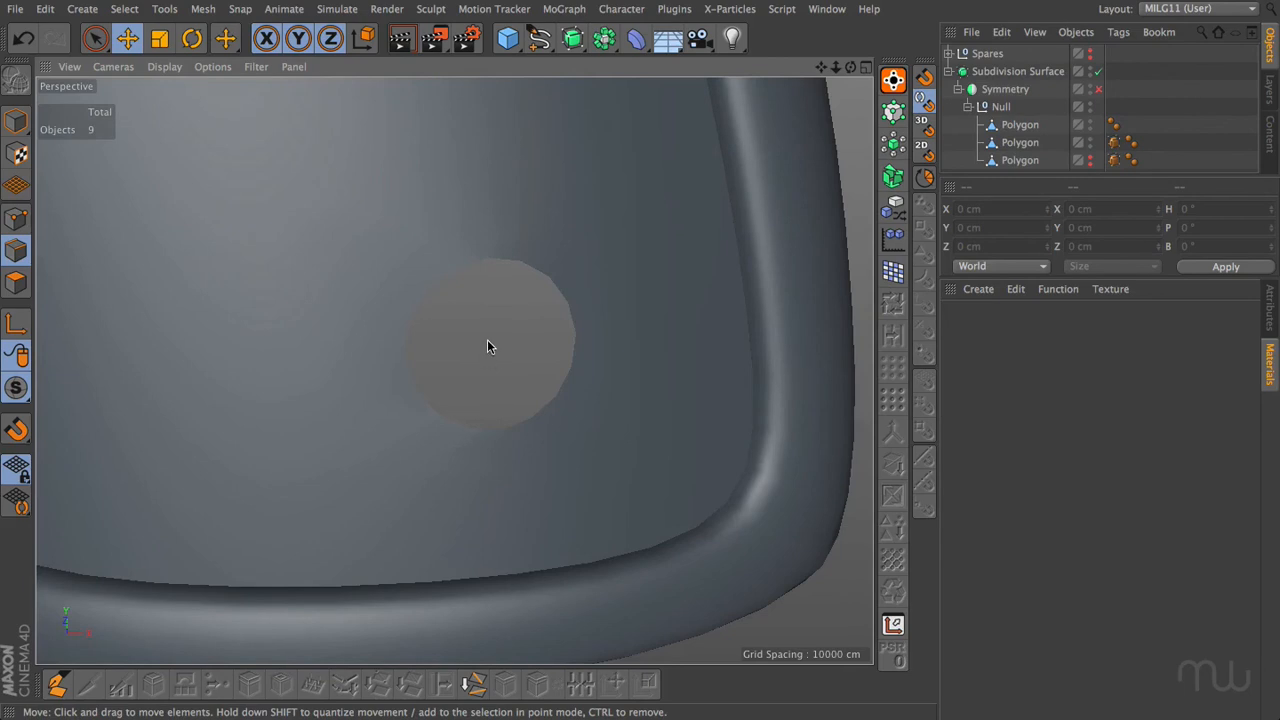
key("n")
key("b")
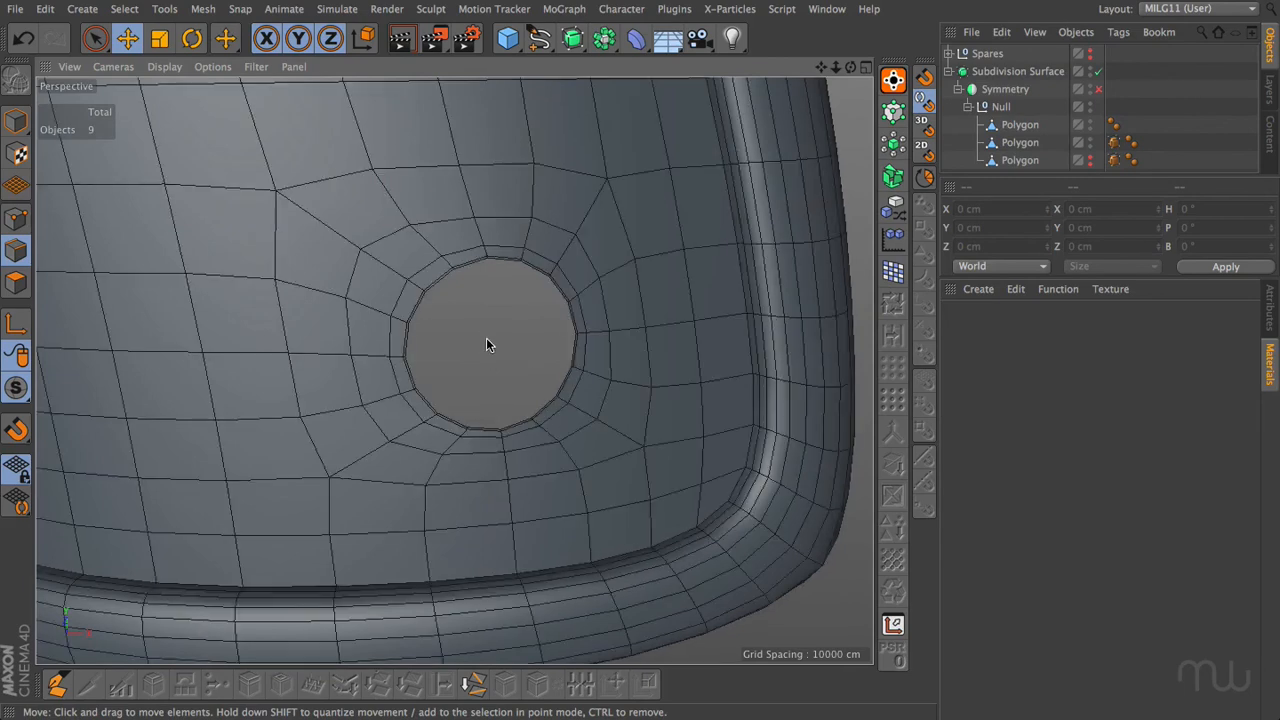
Undo the hole's rim, opening and bevel back to the intact panel mesh
key("super+z")
key("super+z")
key("super+z")
key("super+z")
key("super+z")
key("super+z")
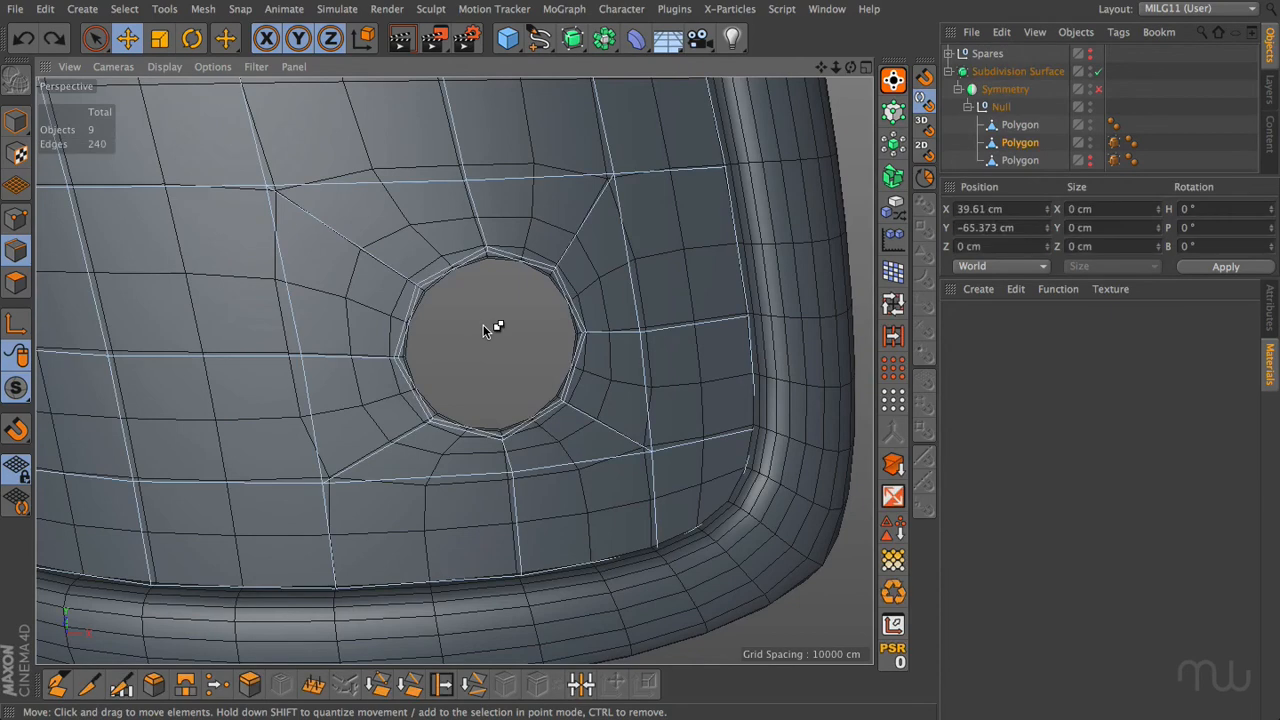
scroll(483, 324, "down", 2)
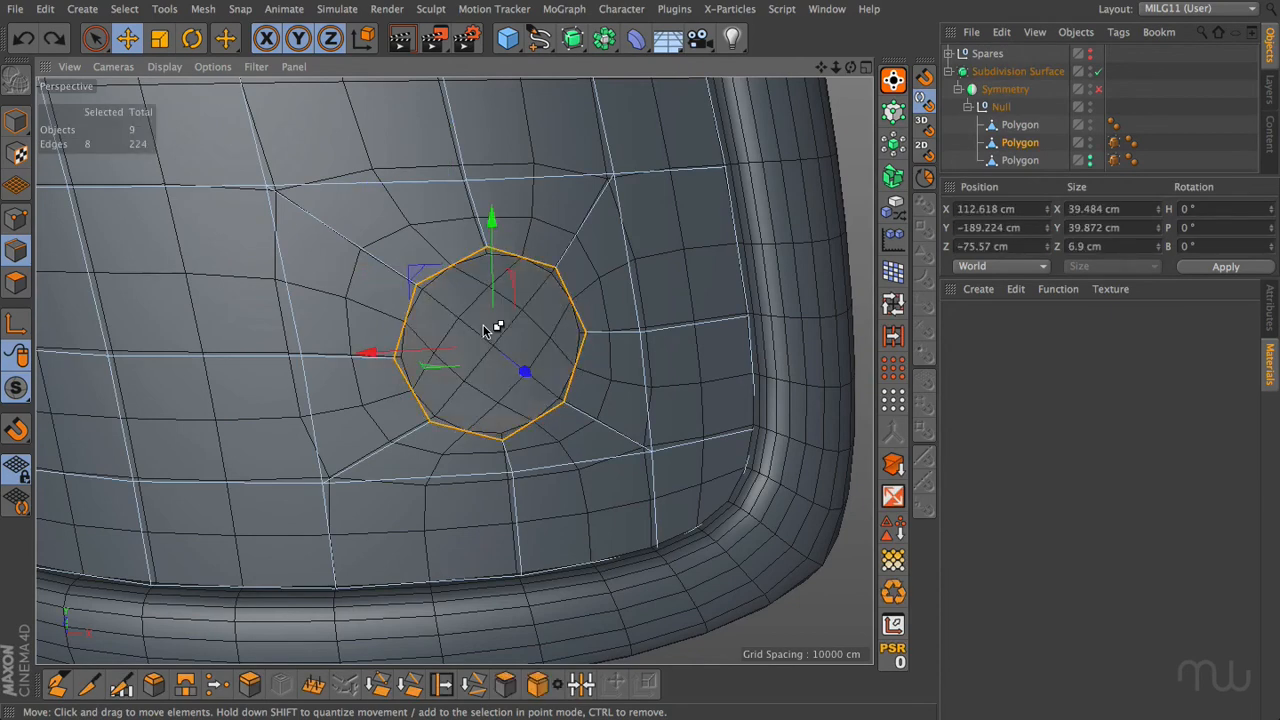
key("super+z")
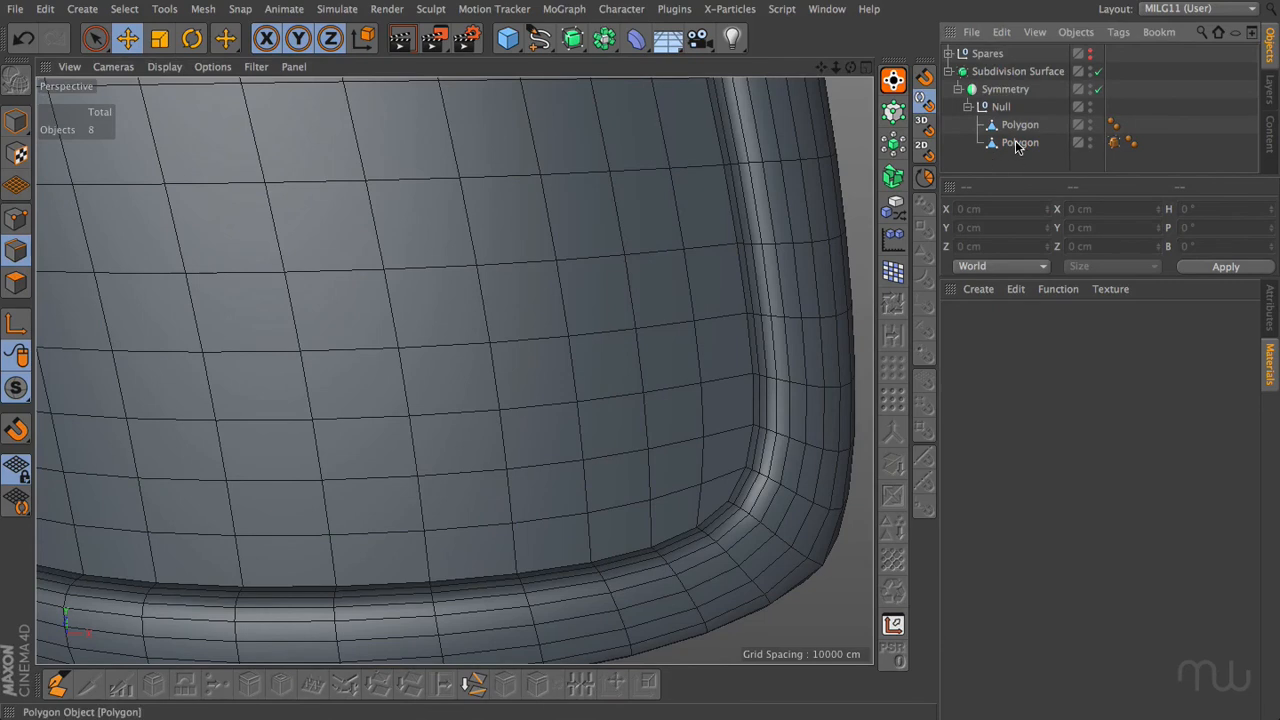
Duplicate the panel mesh outside the hierarchy, nest the copy in a new Subdivision Surface and hide it
left_click(1016, 145)
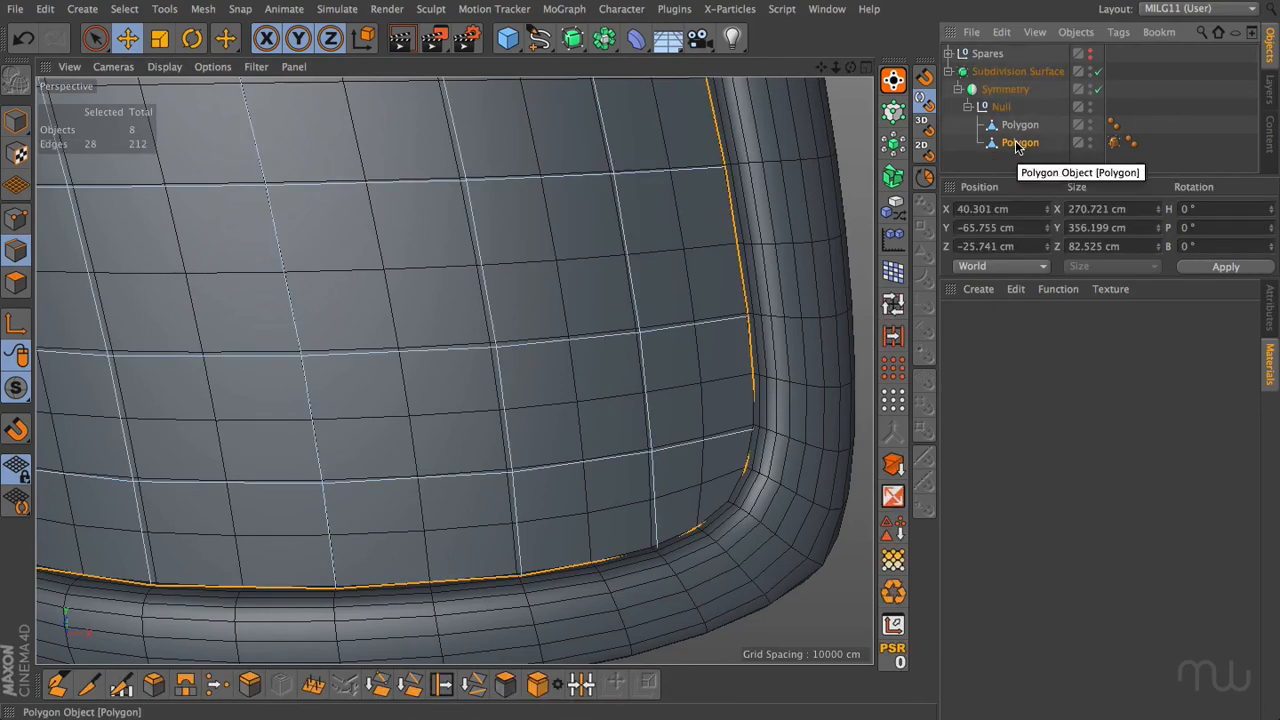
left_click_drag(1015, 148, 1015, 161, "ctrl")
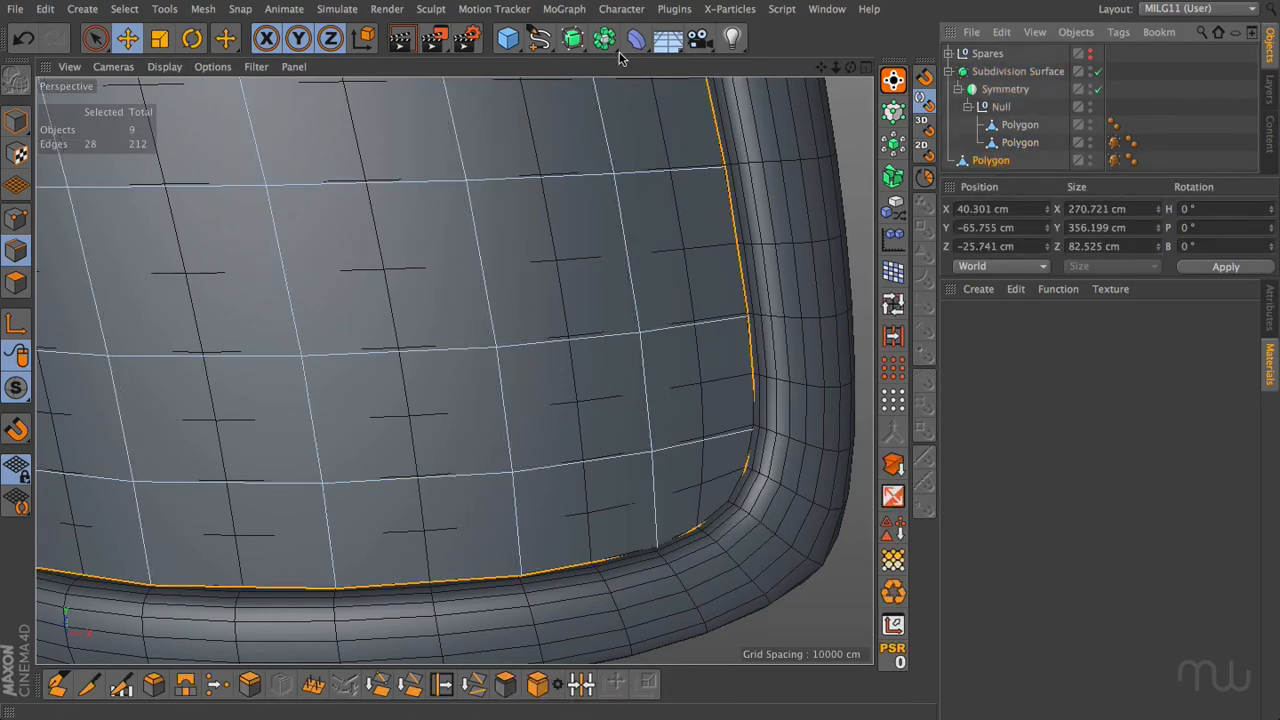
left_click_drag(572, 38, 645, 67)
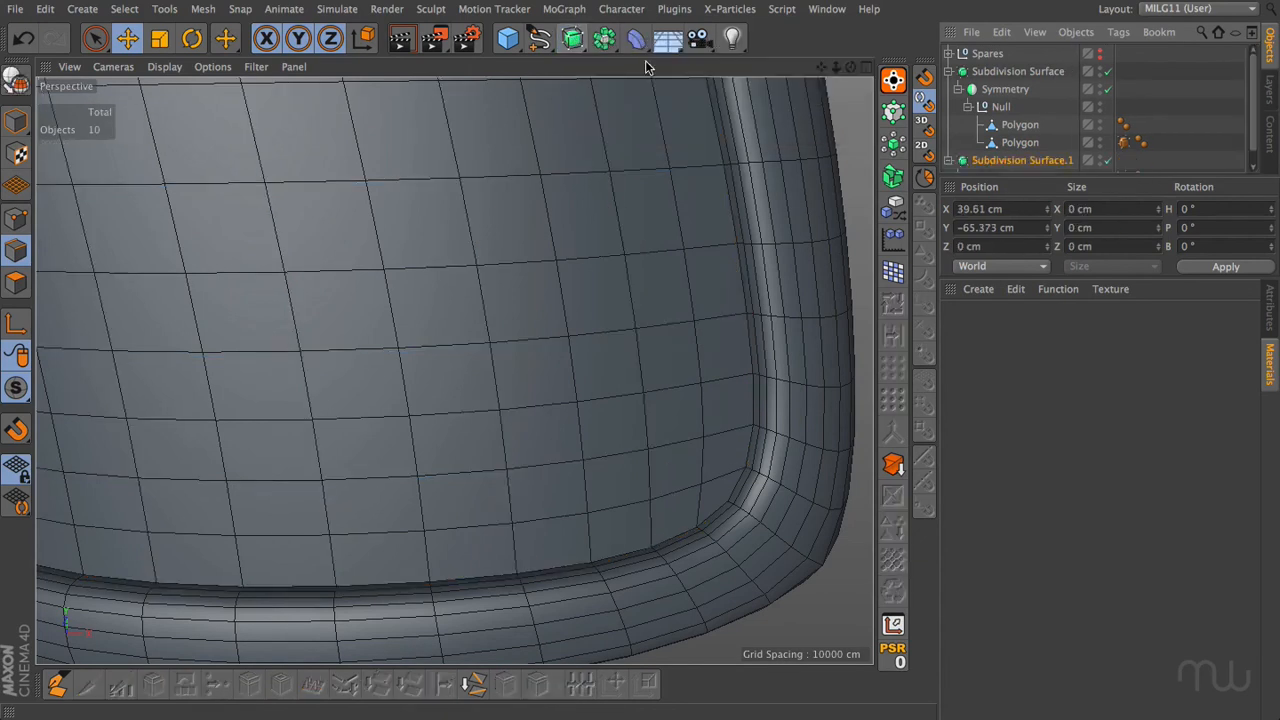
left_click_drag(1043, 176, 1040, 213)
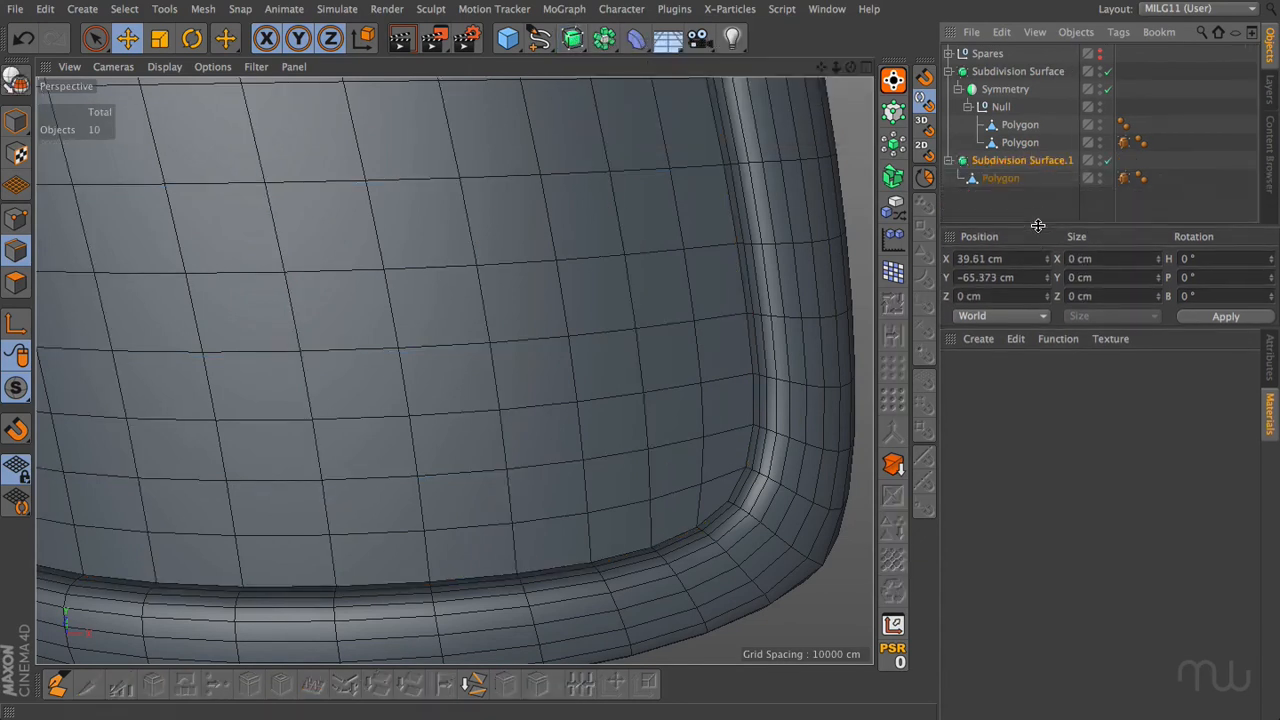
left_click(1018, 193)
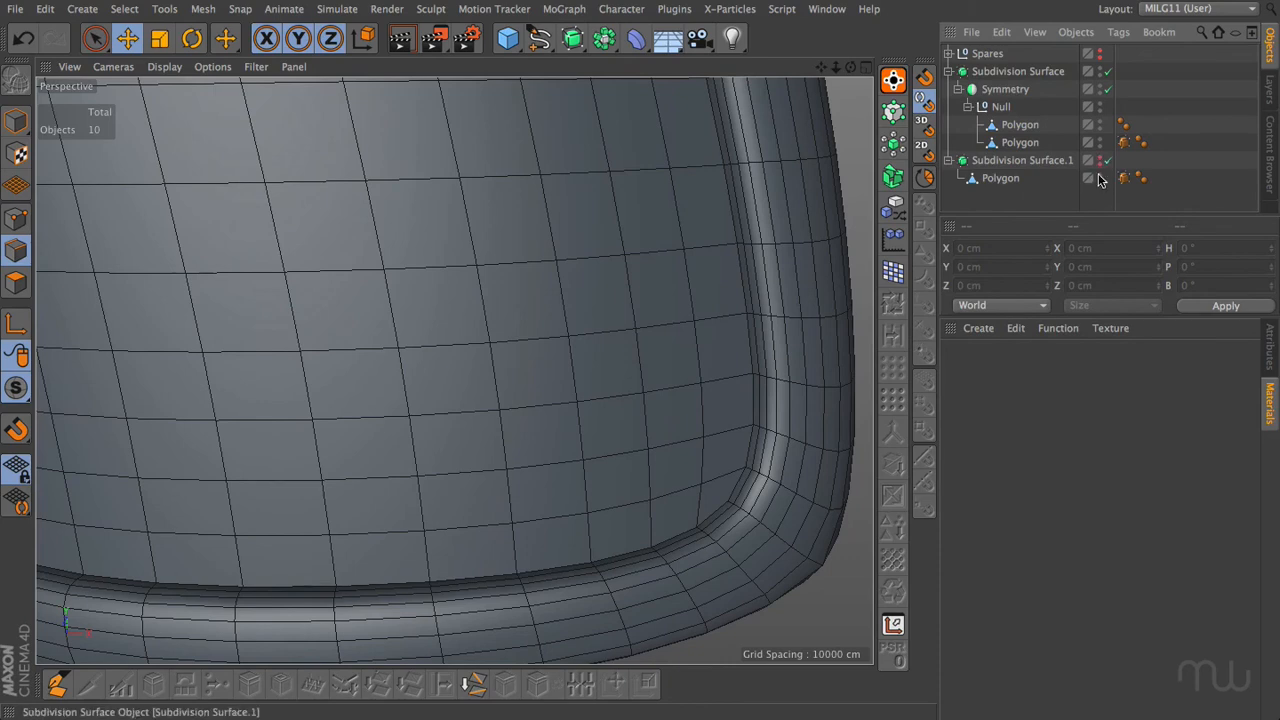
Bevel the point near the original panel mesh's lower outer corner into an octagon
left_click(1020, 142)
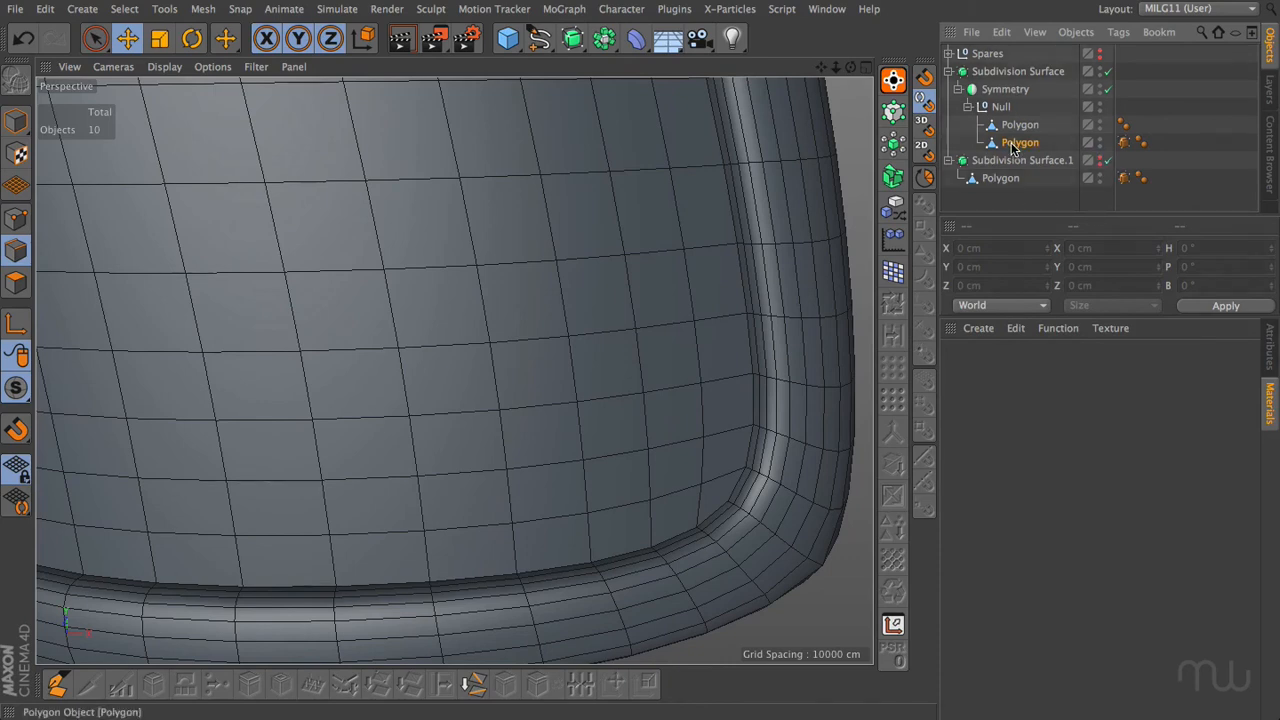
left_click(16, 218)
left_click(494, 346)
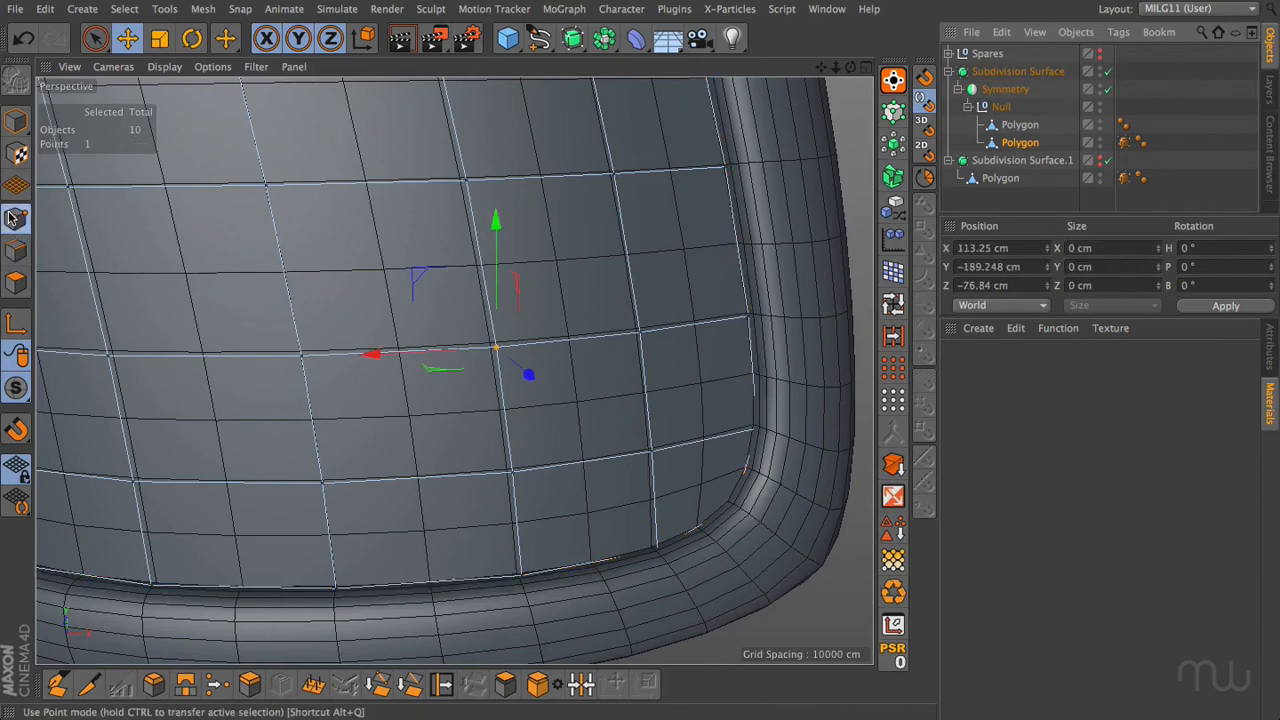
left_click(153, 685)
left_click_drag(446, 413, 563, 413)
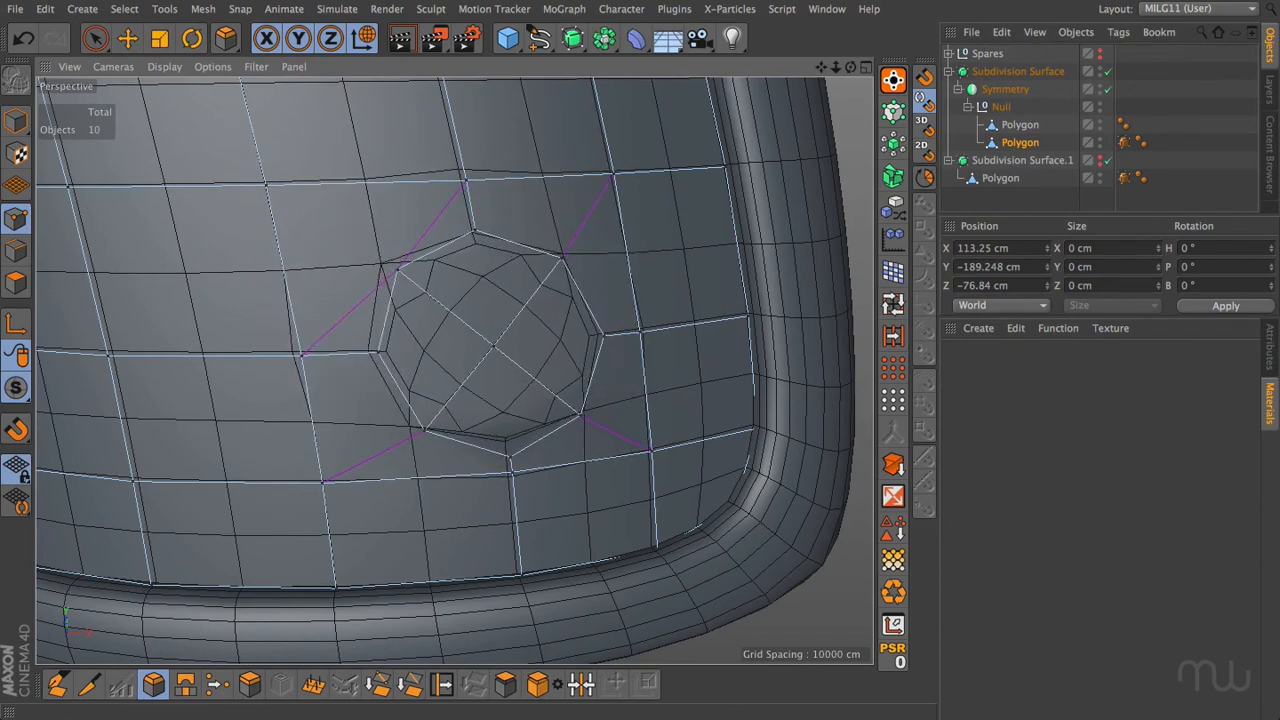
Select the octagon's eight outline points and round them with the Points to Circle script
left_click(95, 38)
left_click(474, 231)
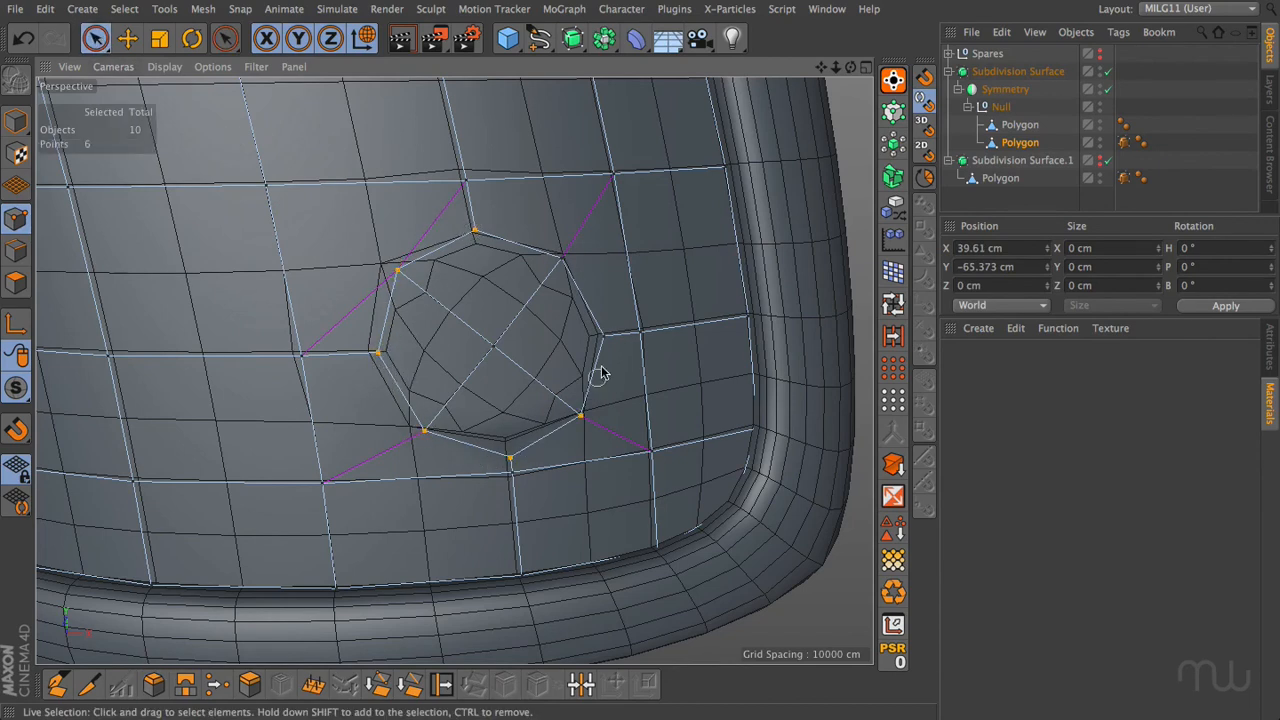
left_click_drag(550, 254, 550, 254)
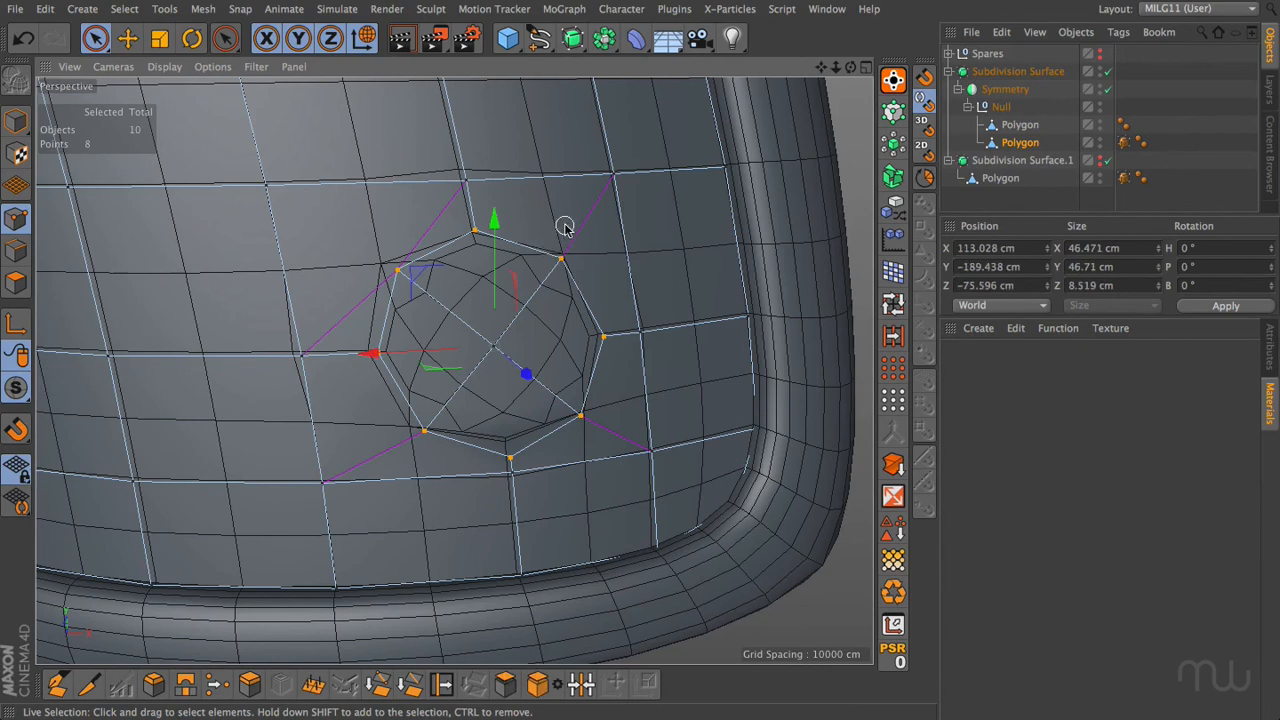
left_click(781, 10)
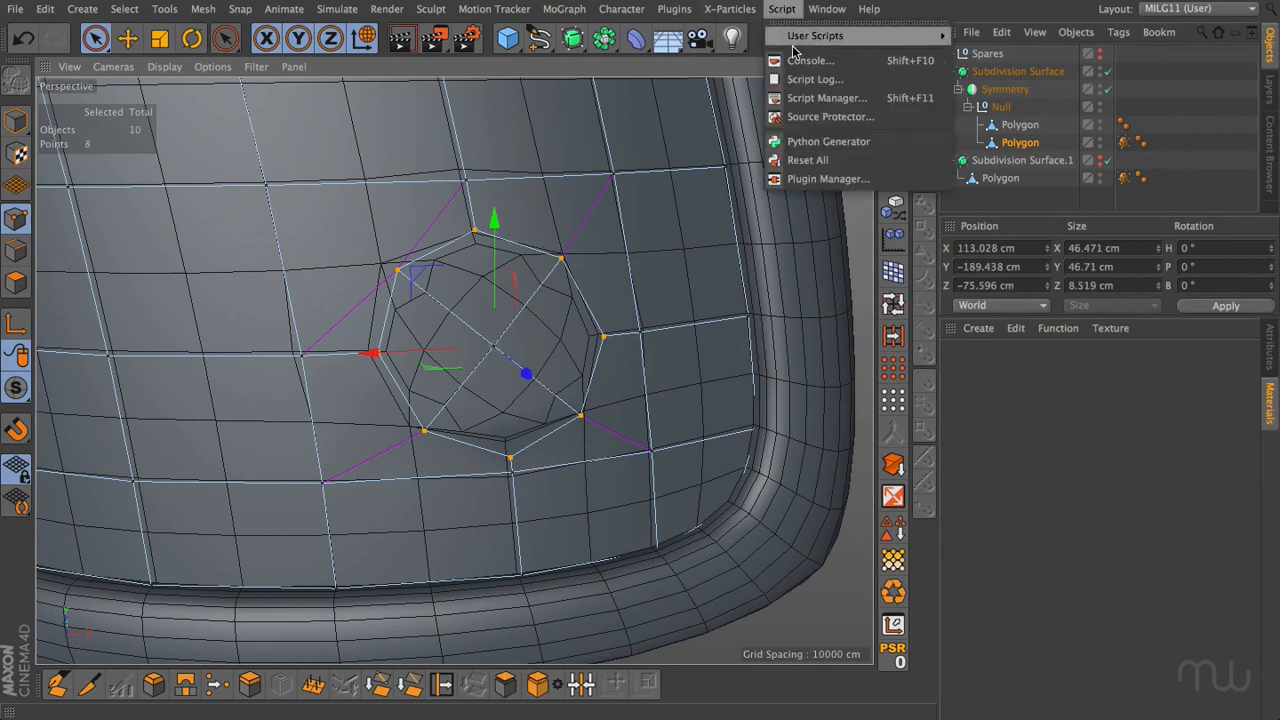
mouse_move(860, 36)
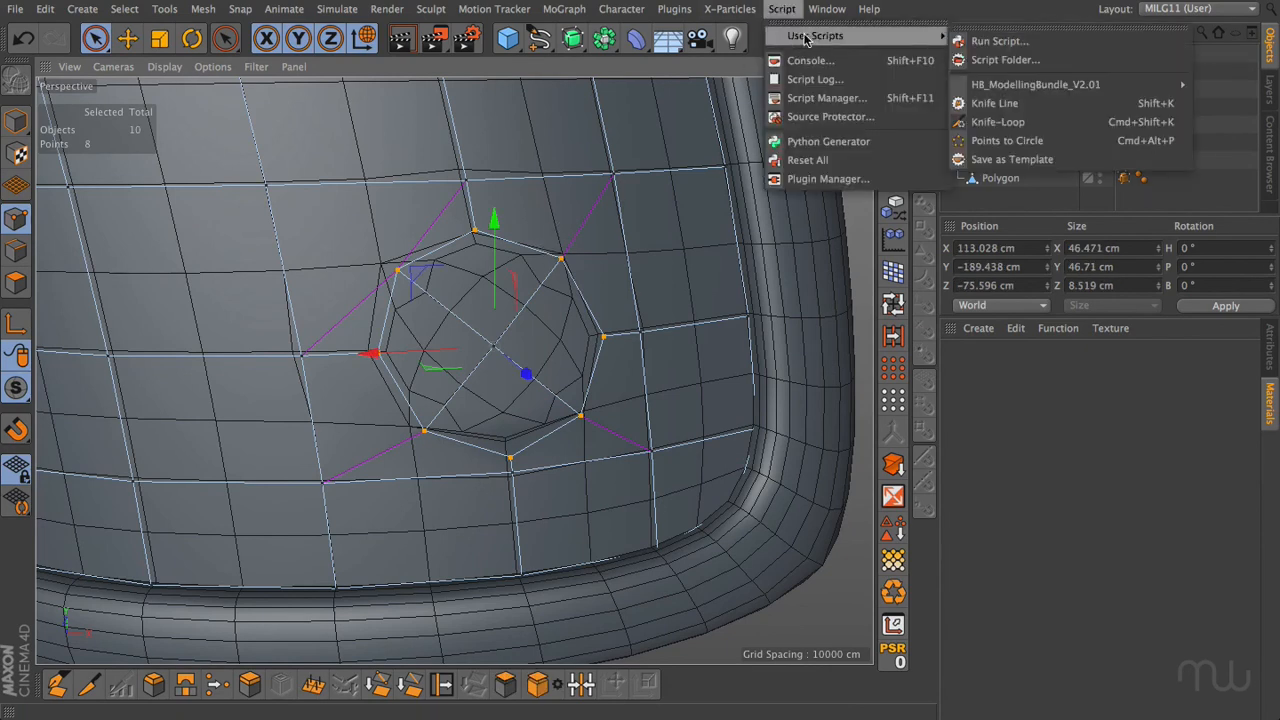
left_click(1003, 141)
key("t")
left_click_drag(380, 238, 539, 222)
Cut edges with the Knife in Line mode from the circle's four diagonal points to the corners of the surrounding grid
left_click(88, 684)
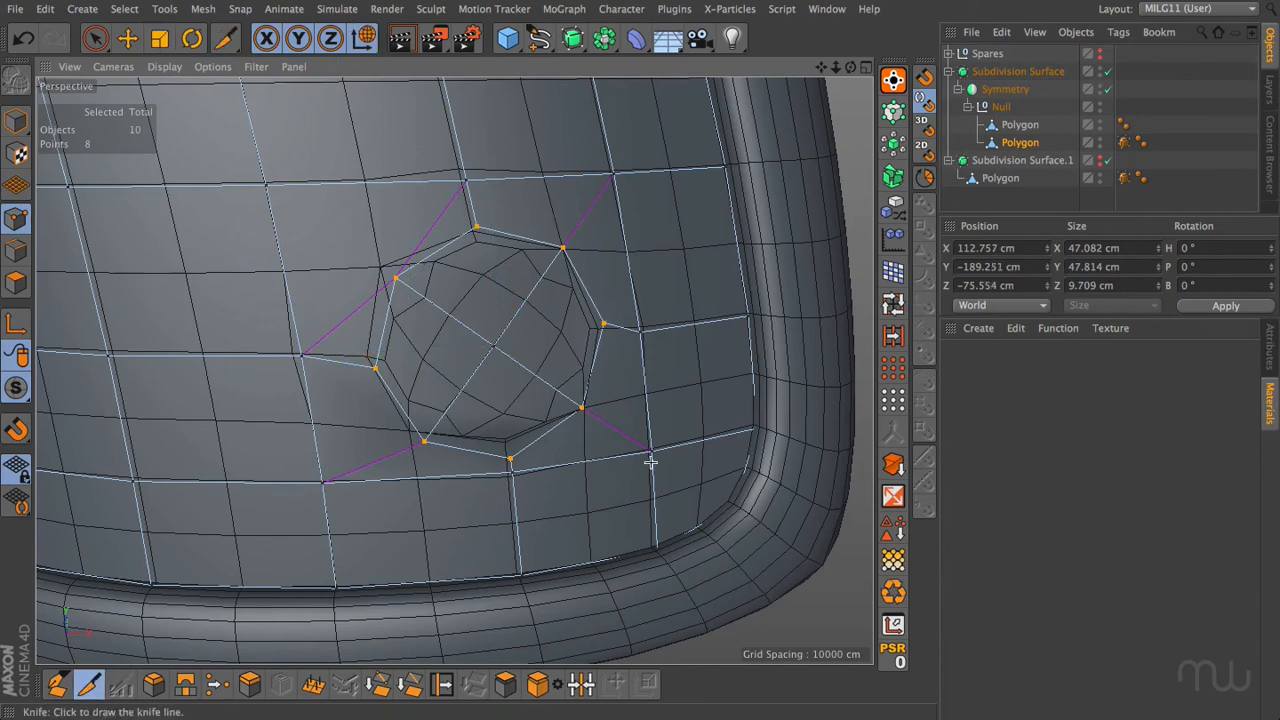
left_click(1271, 345)
left_click(1008, 394)
left_click(1015, 409)
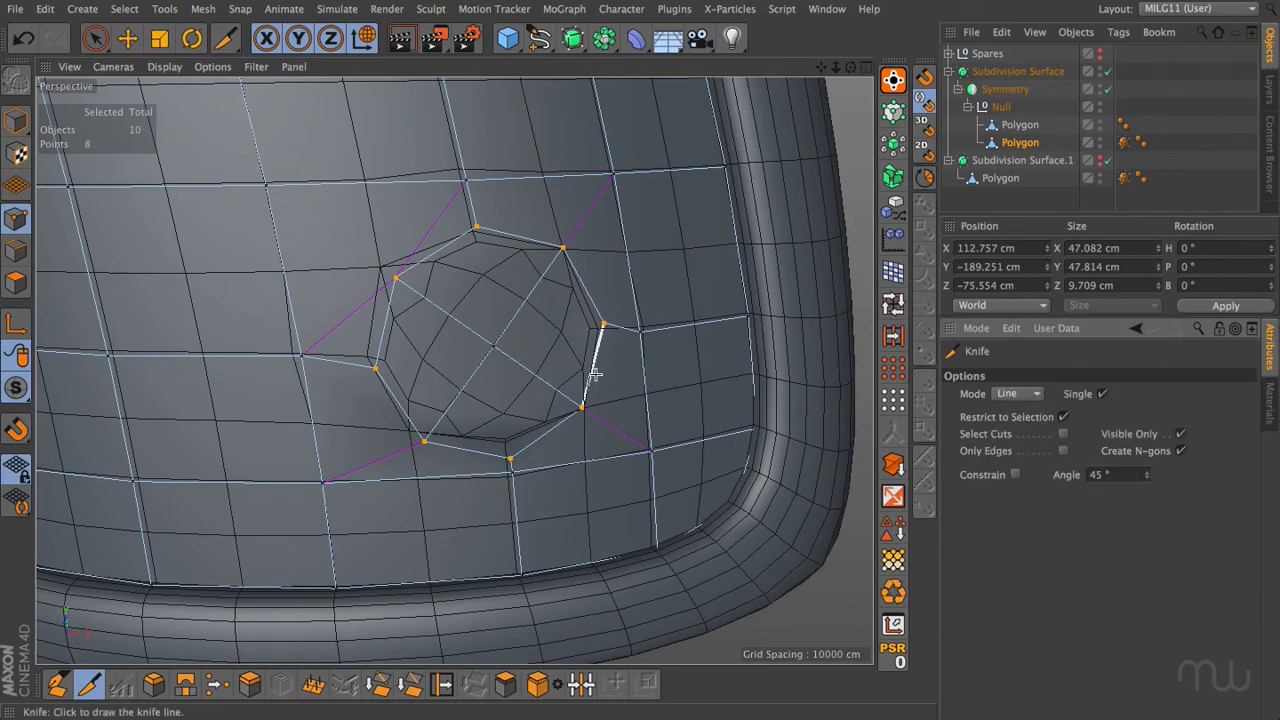
left_click(583, 409)
left_click(650, 451)
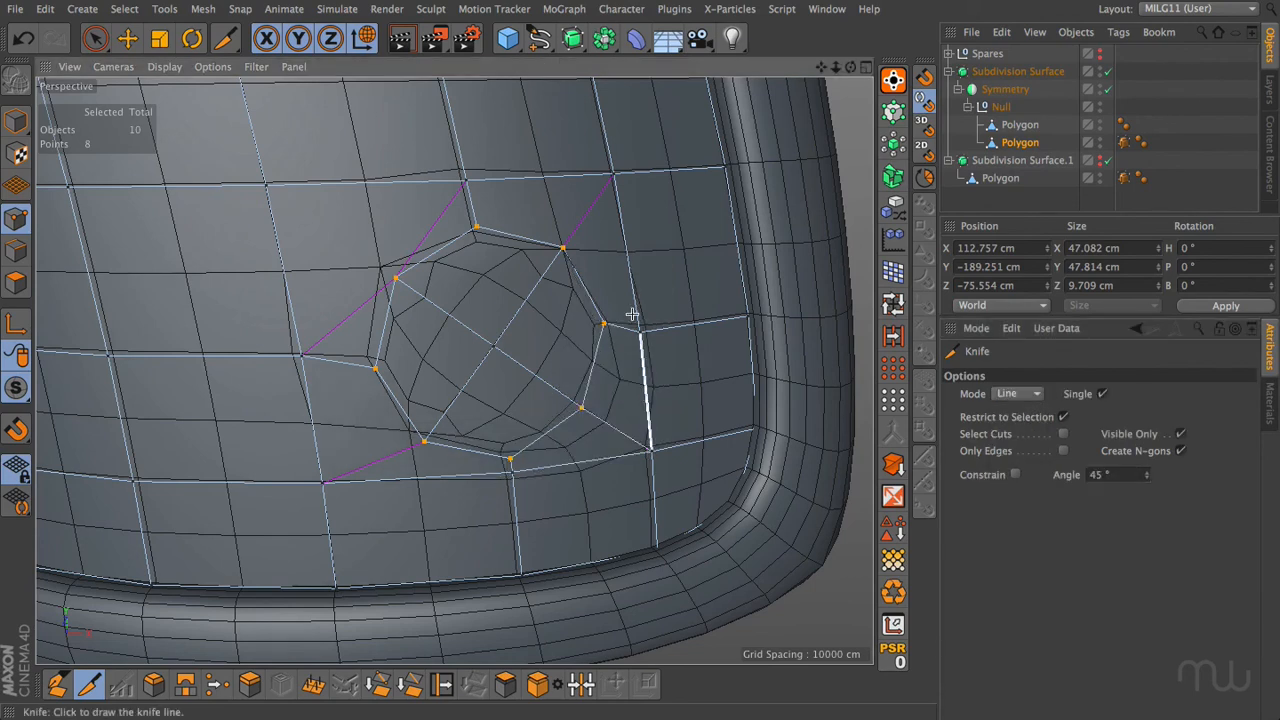
left_click(613, 174)
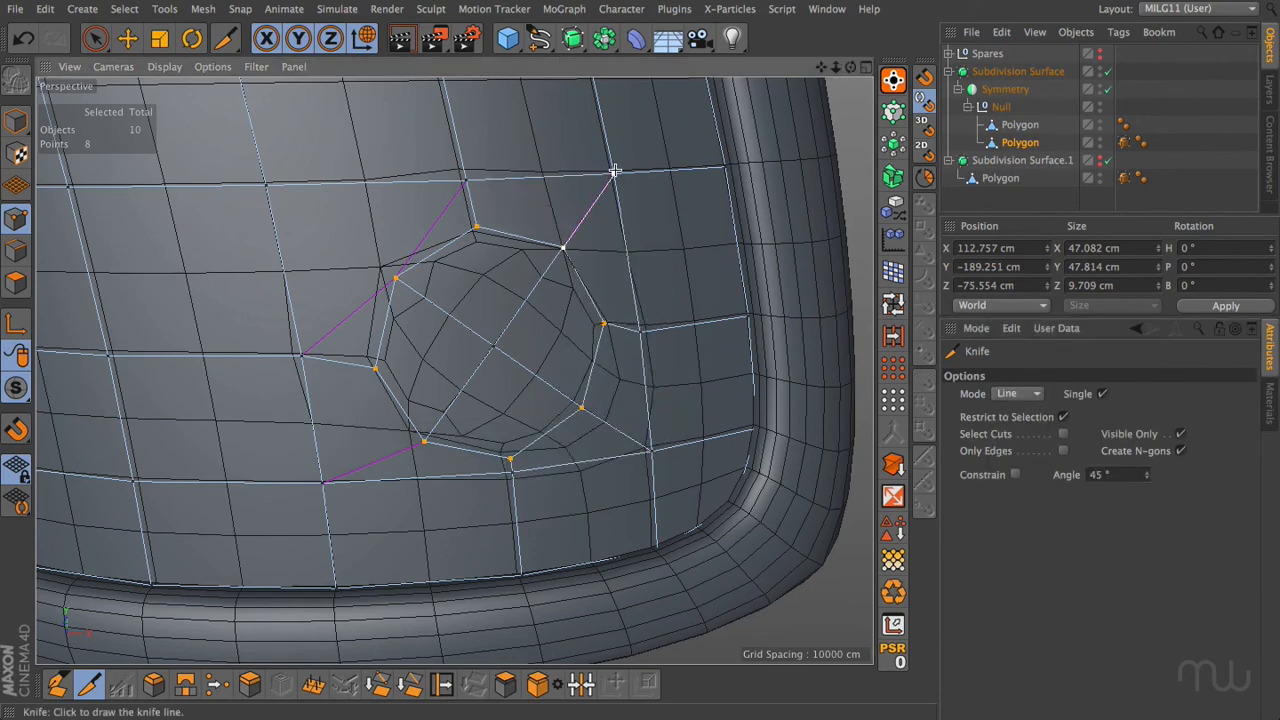
left_click(396, 276)
left_click(270, 186)
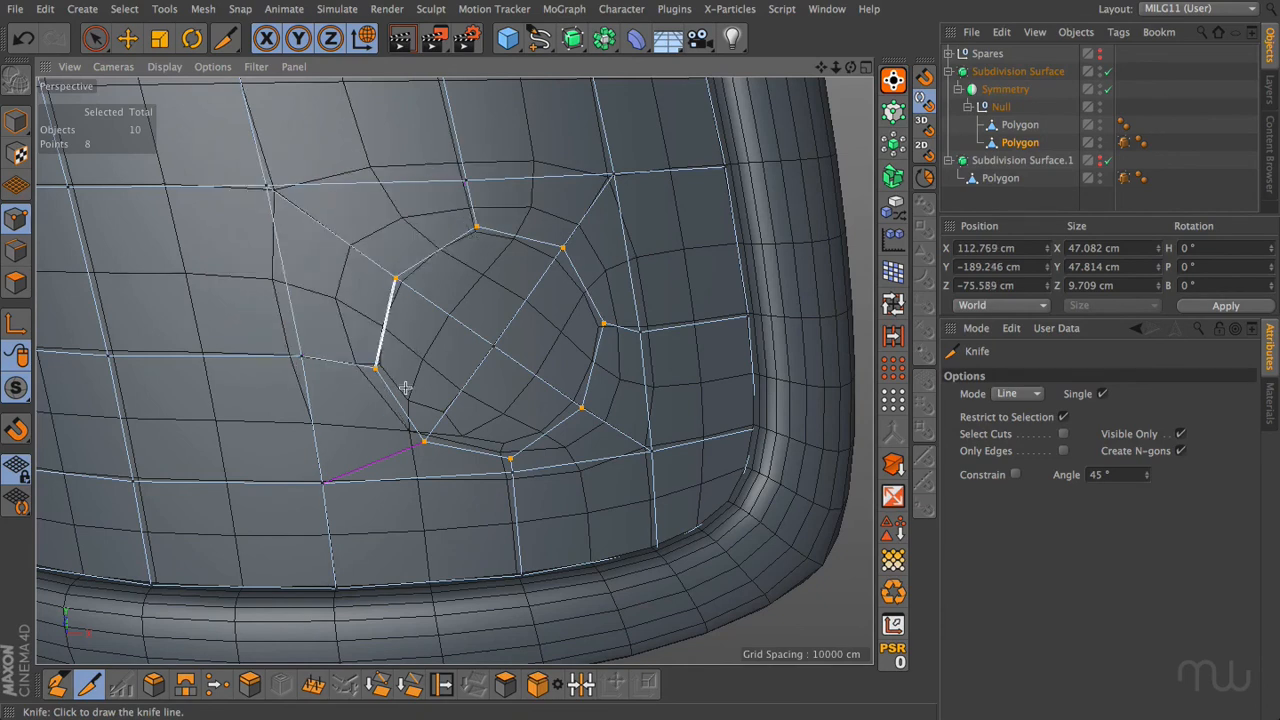
left_click(424, 441)
left_click(323, 482)
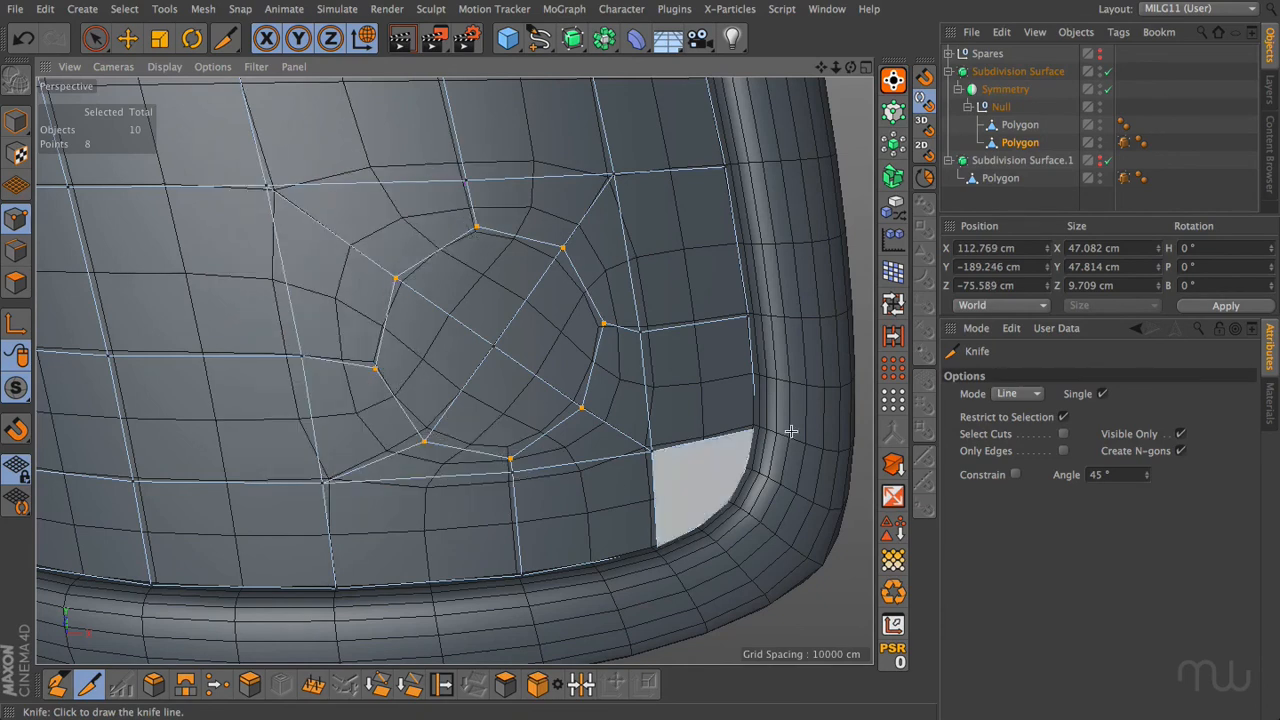
Split the four polygons inside the circle into a separate object and delete them from the panel mesh
left_click(95, 38)
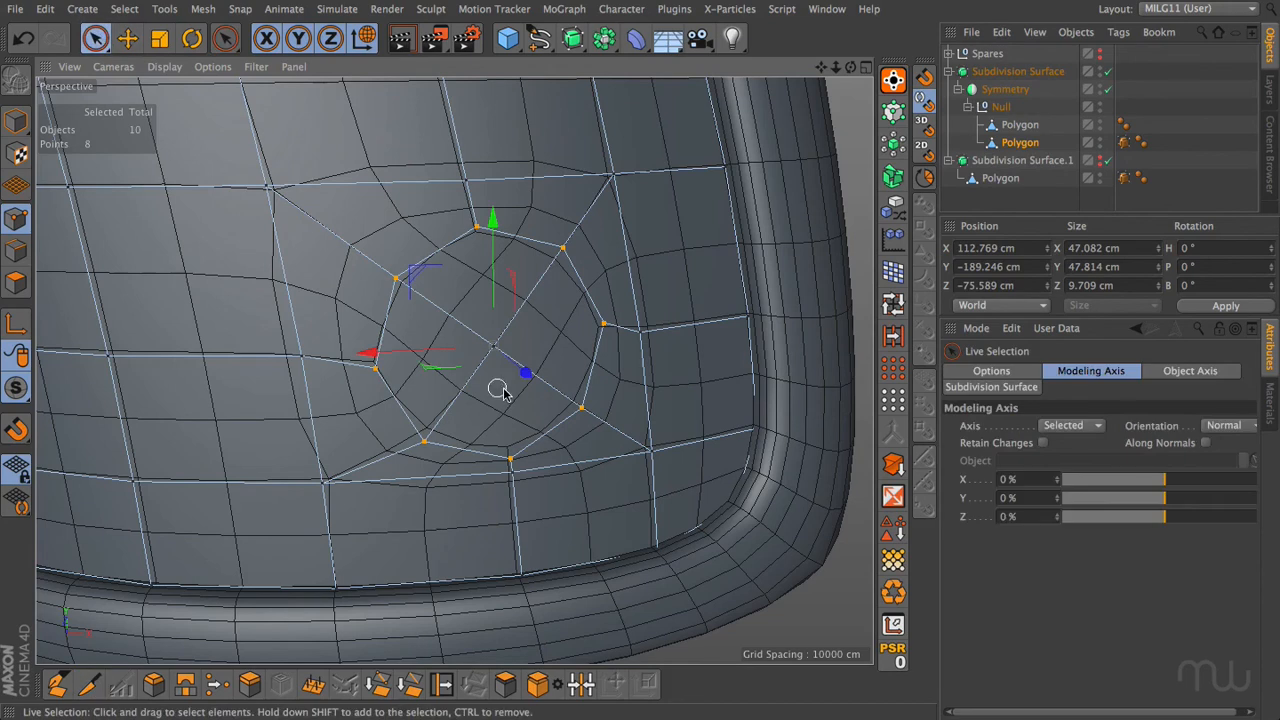
left_click(16, 283)
left_click_drag(471, 349, 493, 348)
key("u")
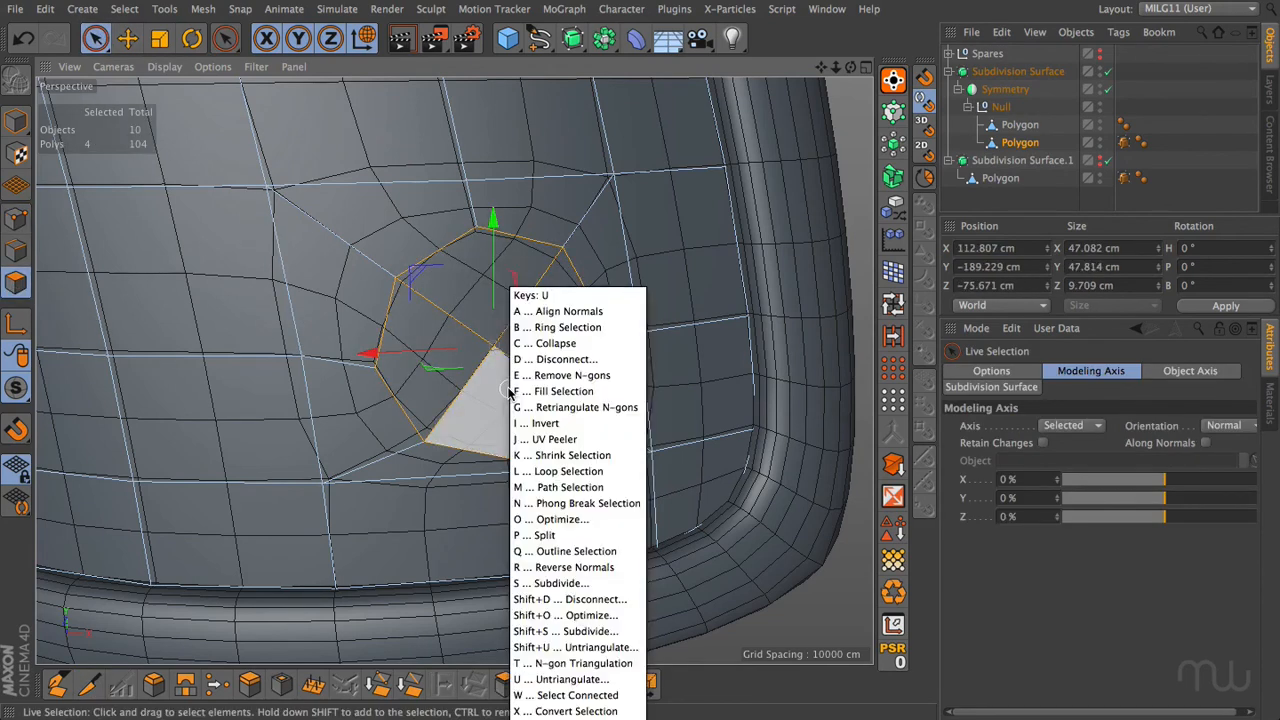
key("p")
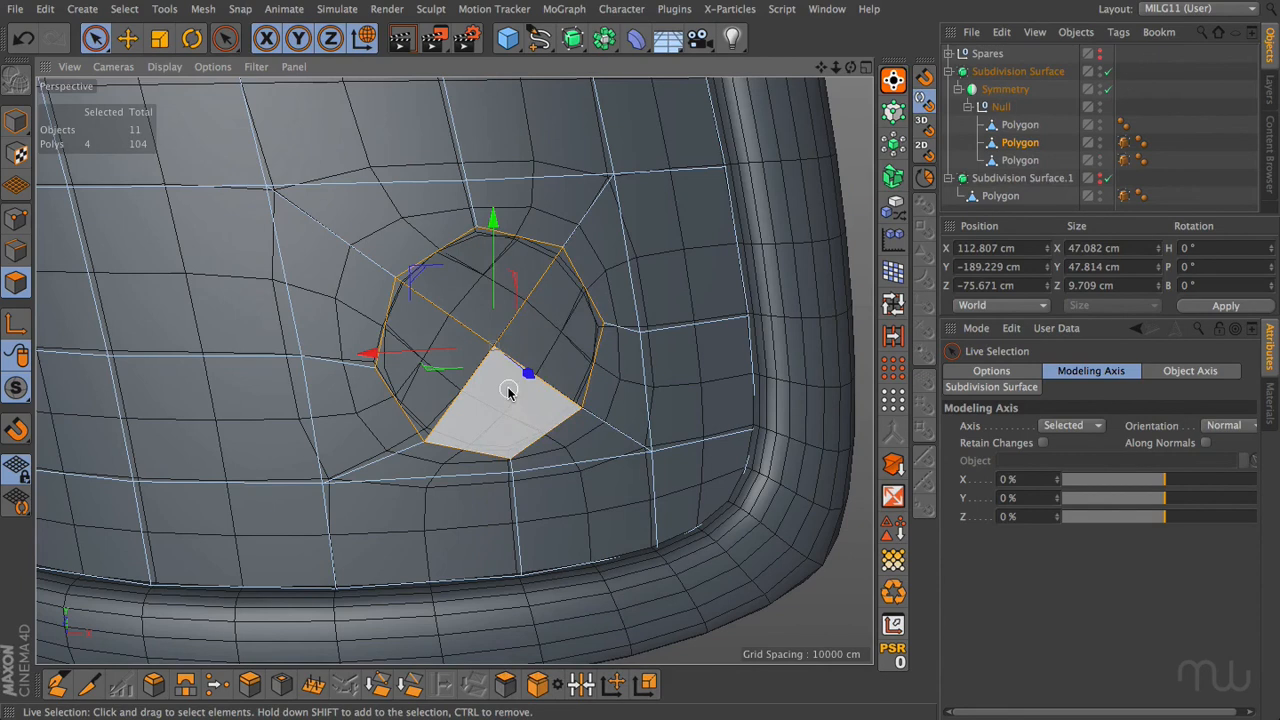
key("Delete")
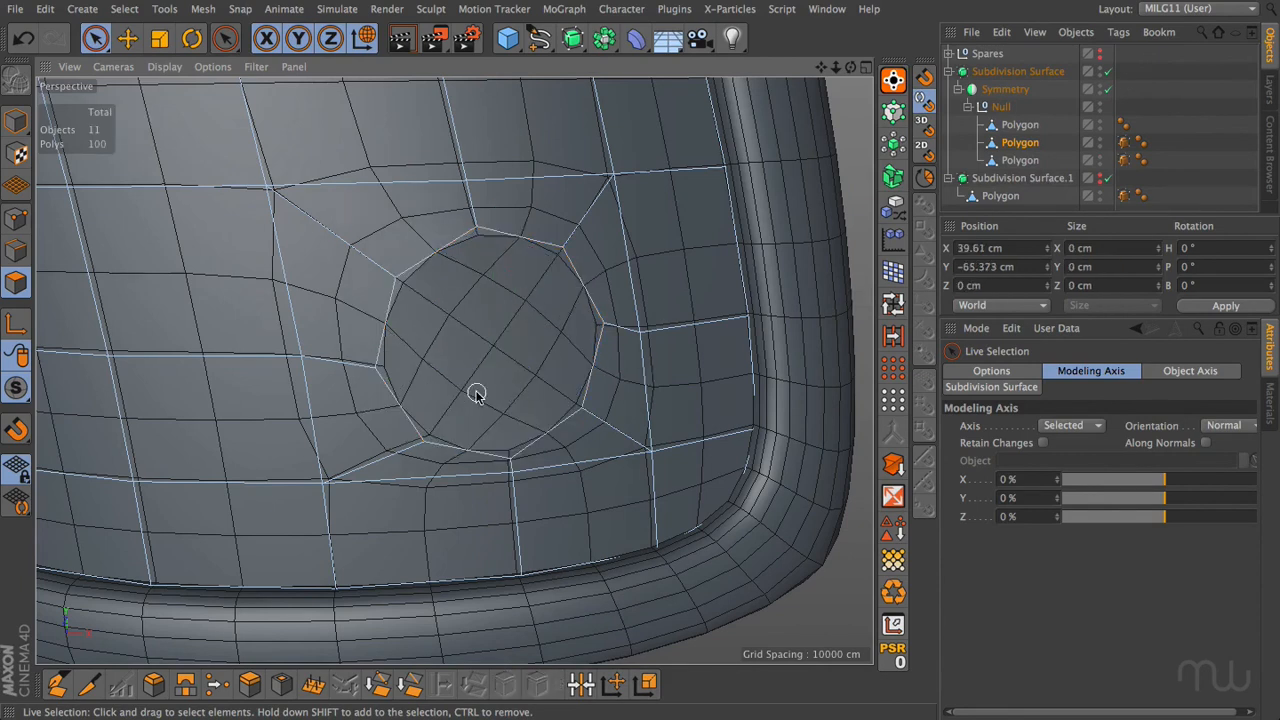
Hide the split-off disc object in the editor and renderer to expose the hole
left_click(1035, 161)
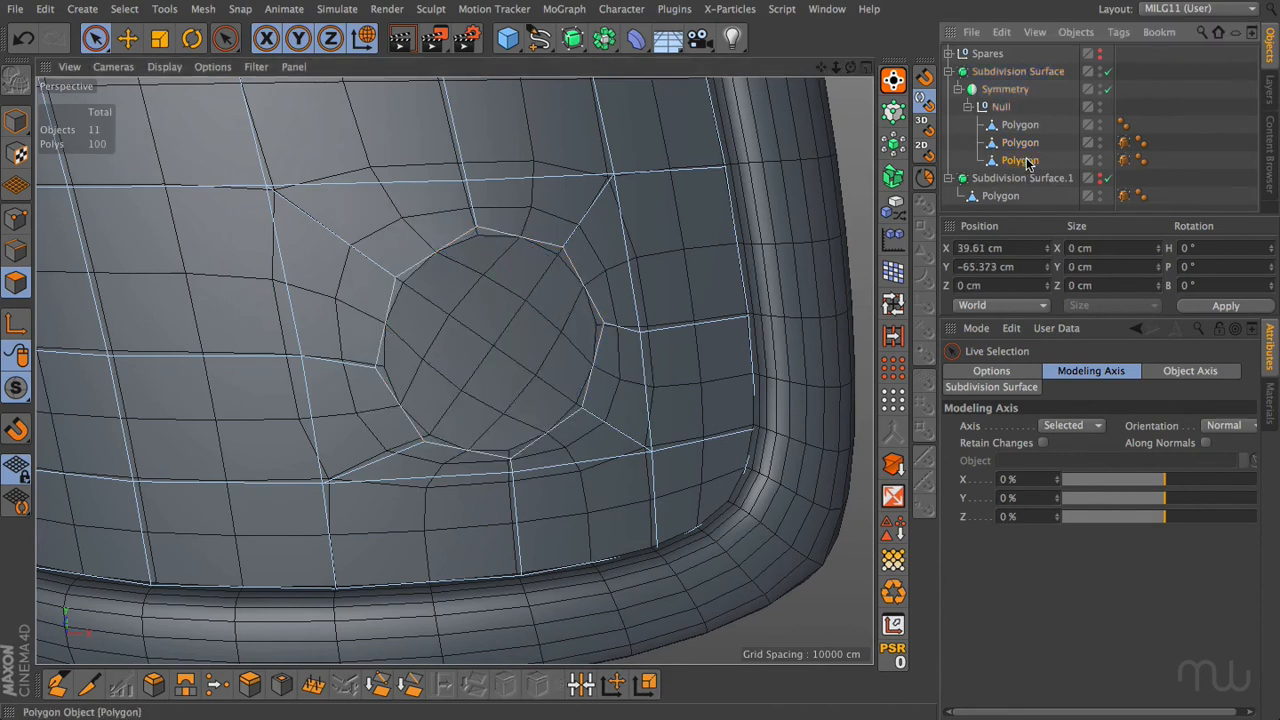
left_click(1100, 161, "alt")
mouse_move(852, 67)
left_mouse_down()
mouse_move(830, 90)
mouse_move(855, 68)
left_mouse_up()
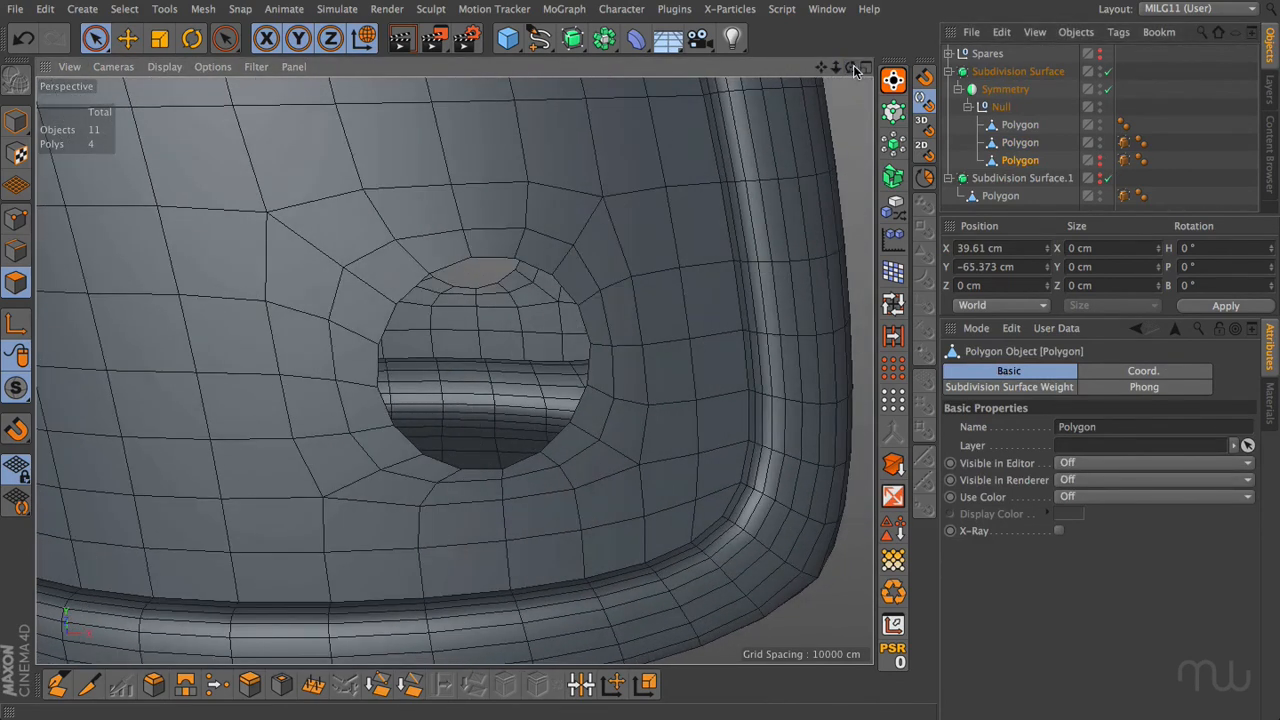
Add a Shrink Wrap deformer beneath the panel polygon object and set Subdivision Surface.1 as its target object
left_click(1036, 145)
mouse_move(475, 301)
left_mouse_down("alt")
mouse_move(423, 303)
mouse_move(454, 286)
mouse_move(474, 307)
left_mouse_up("alt")
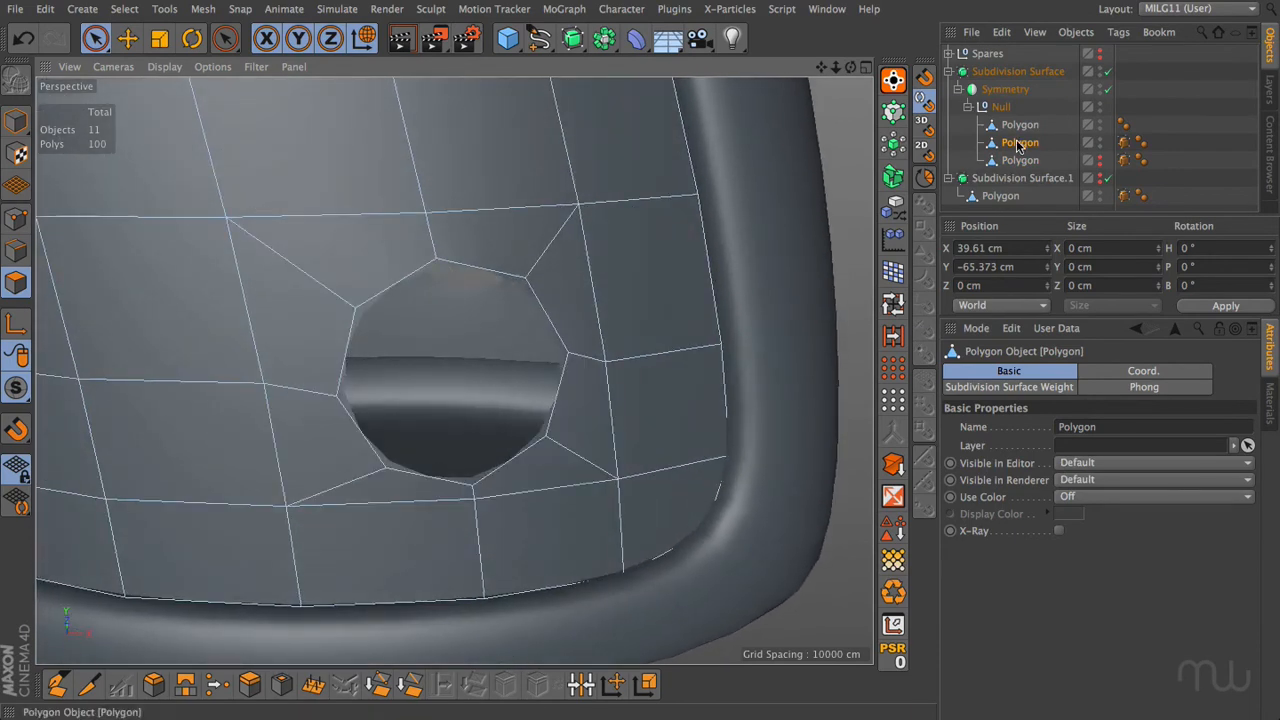
left_click_drag(636, 38, 1110, 163)
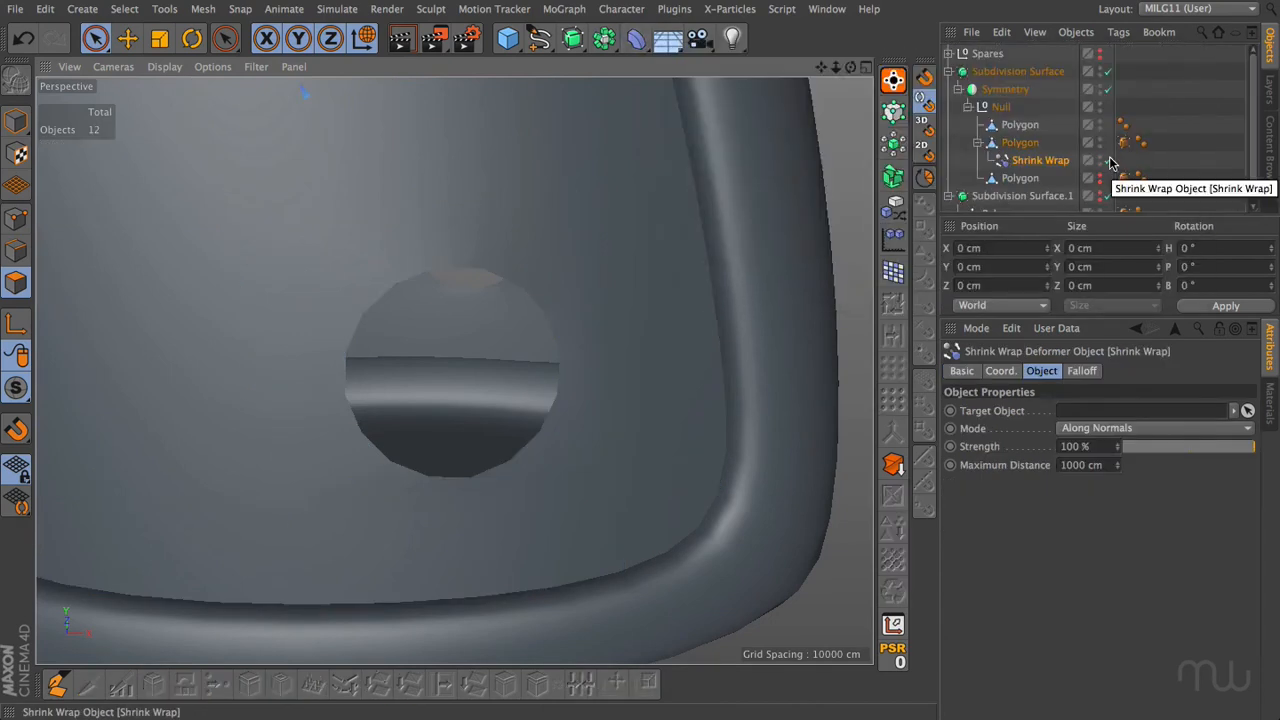
left_click_drag(1017, 198, 1017, 199)
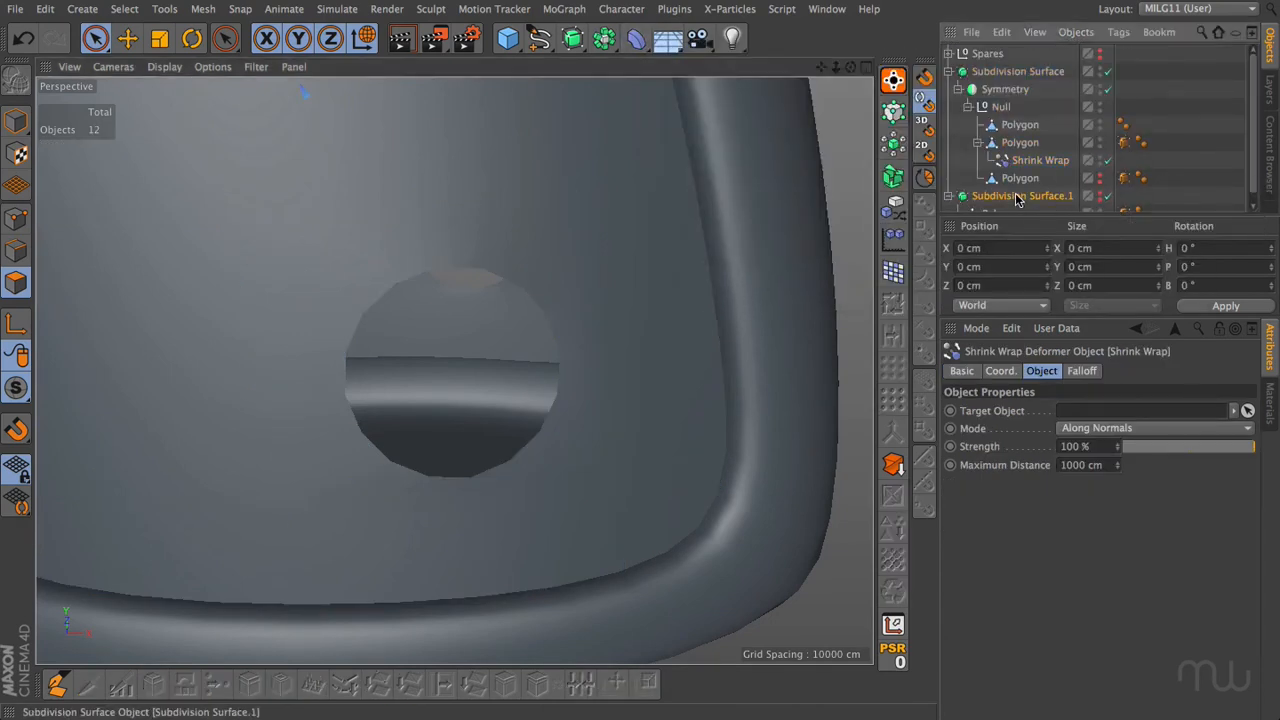
left_click_drag(1058, 318, 1071, 409)
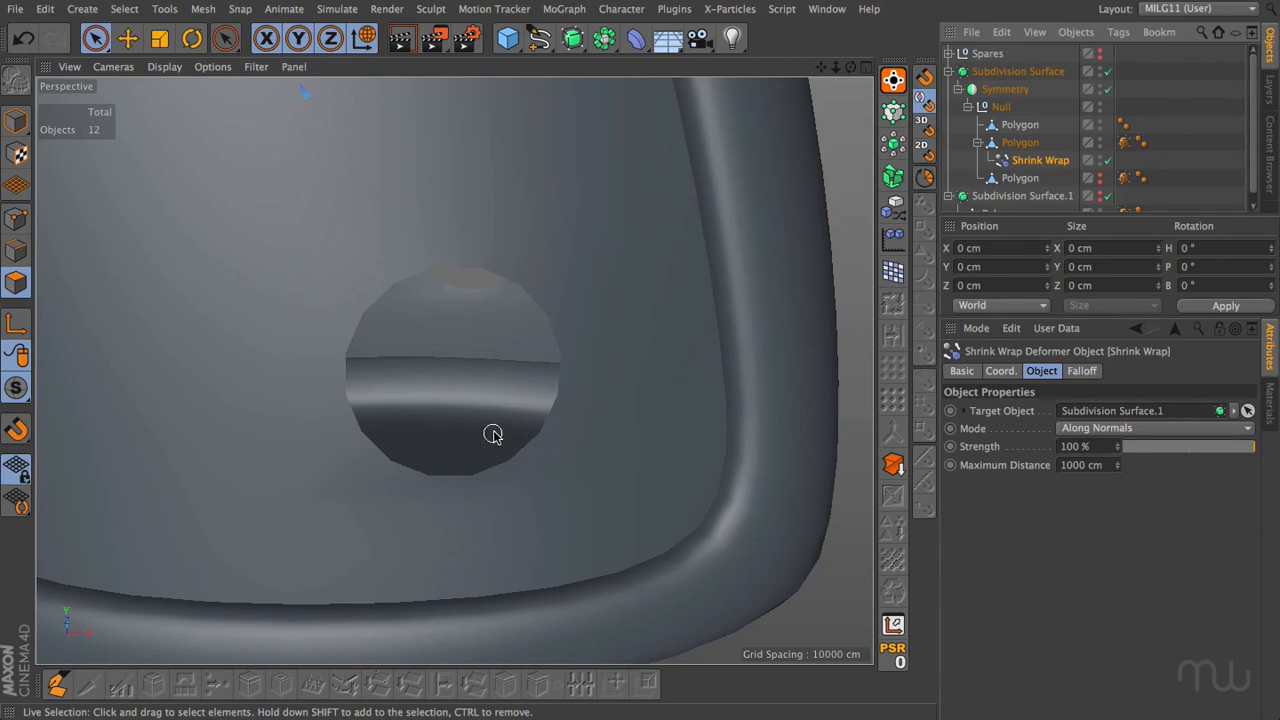
Slide the panel points below and beside the hole away from the circle along their edges to even out the surrounding polygons
left_click(1100, 194)
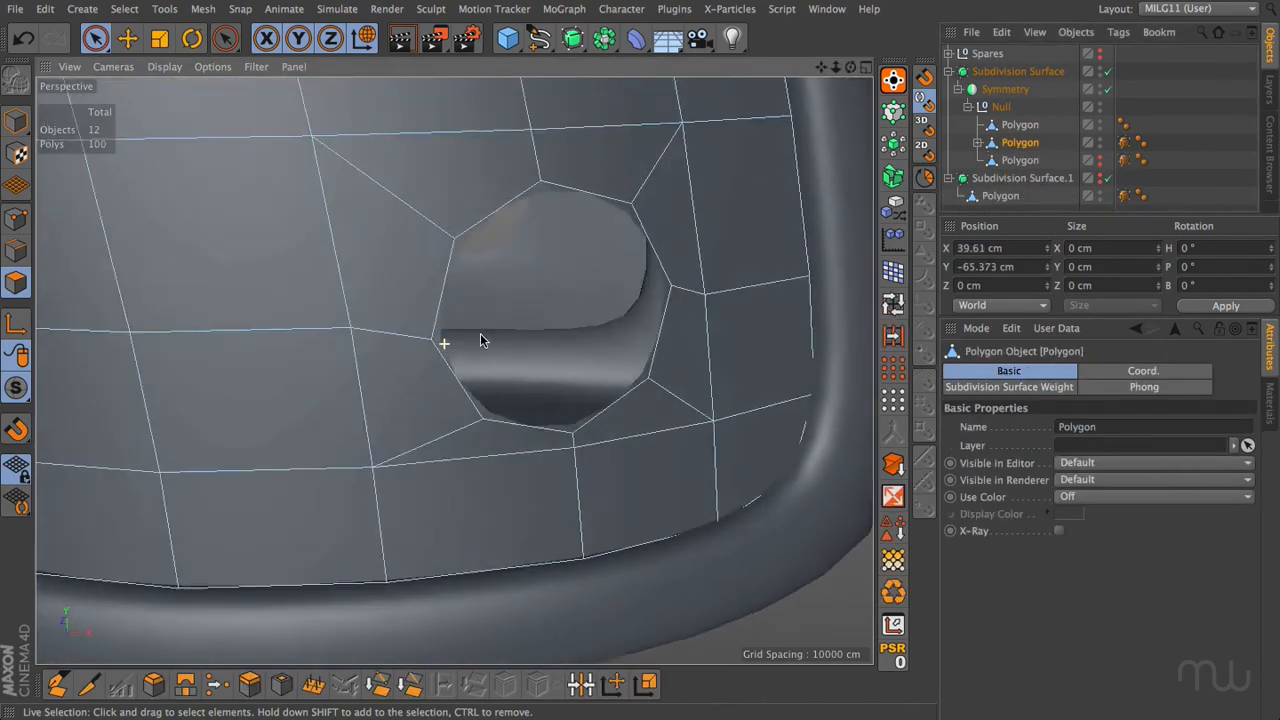
left_click_drag(480, 333, 444, 347, "alt")
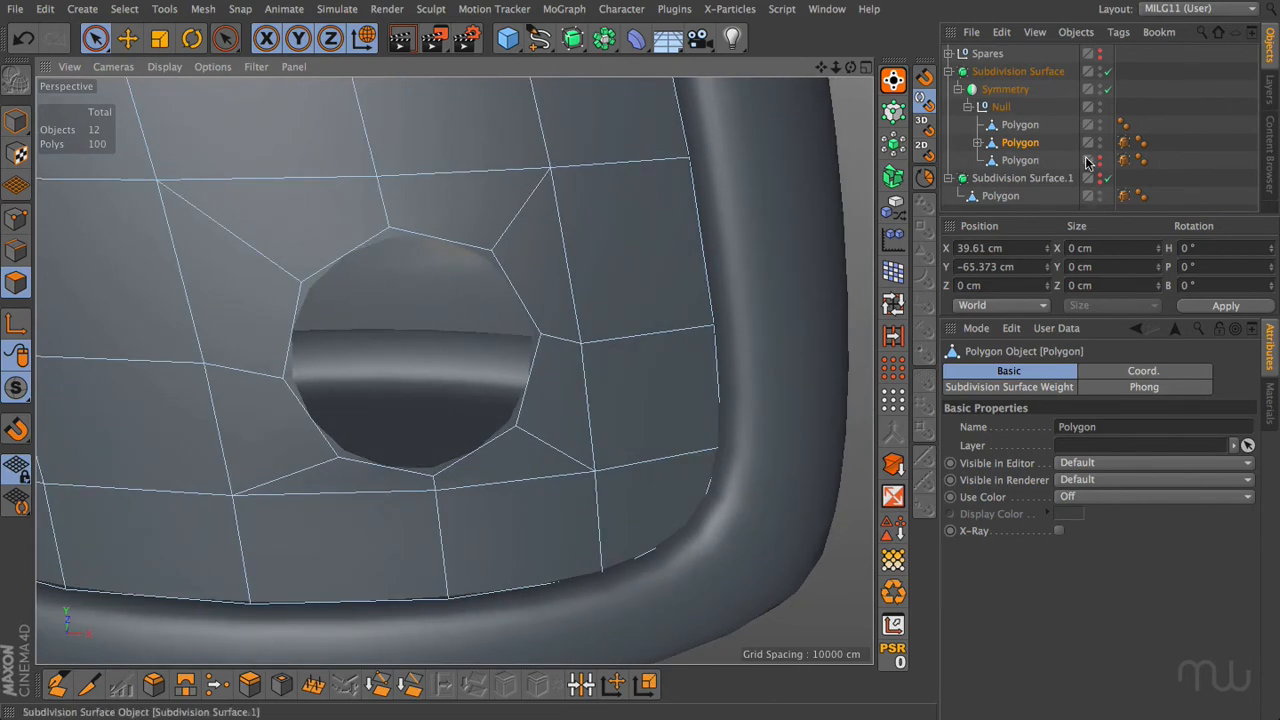
left_click(978, 143)
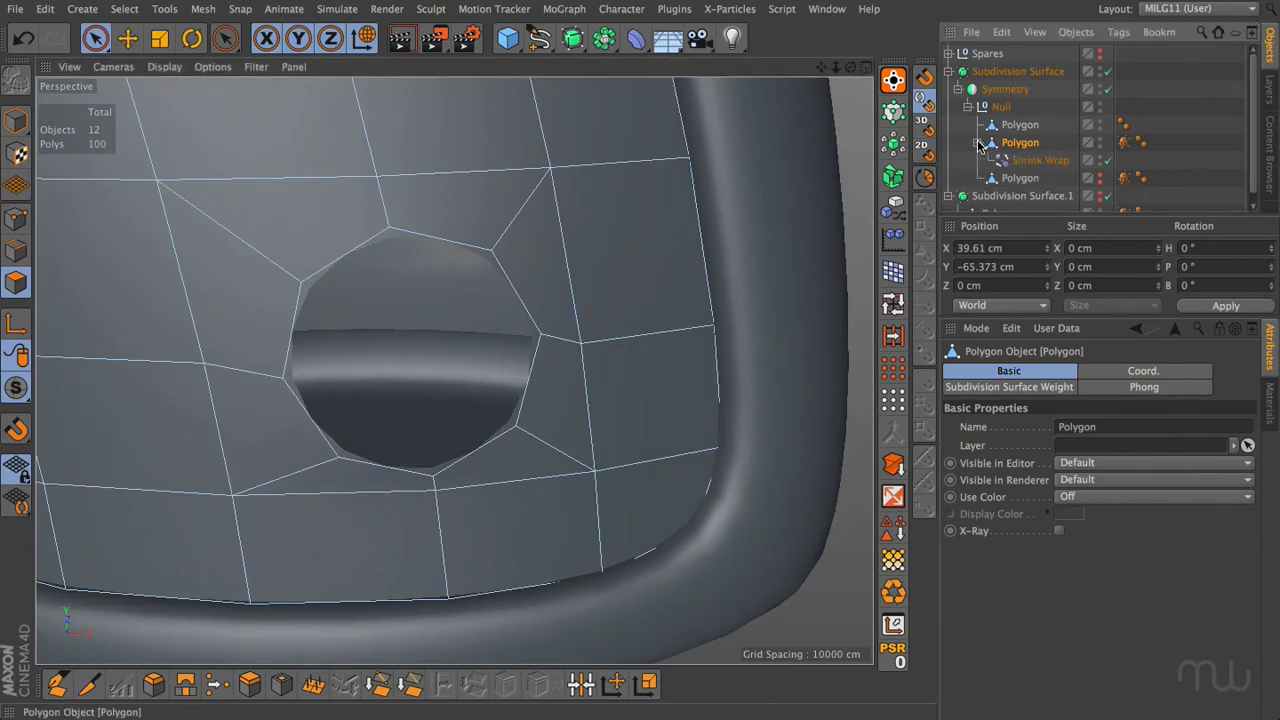
left_click(16, 218)
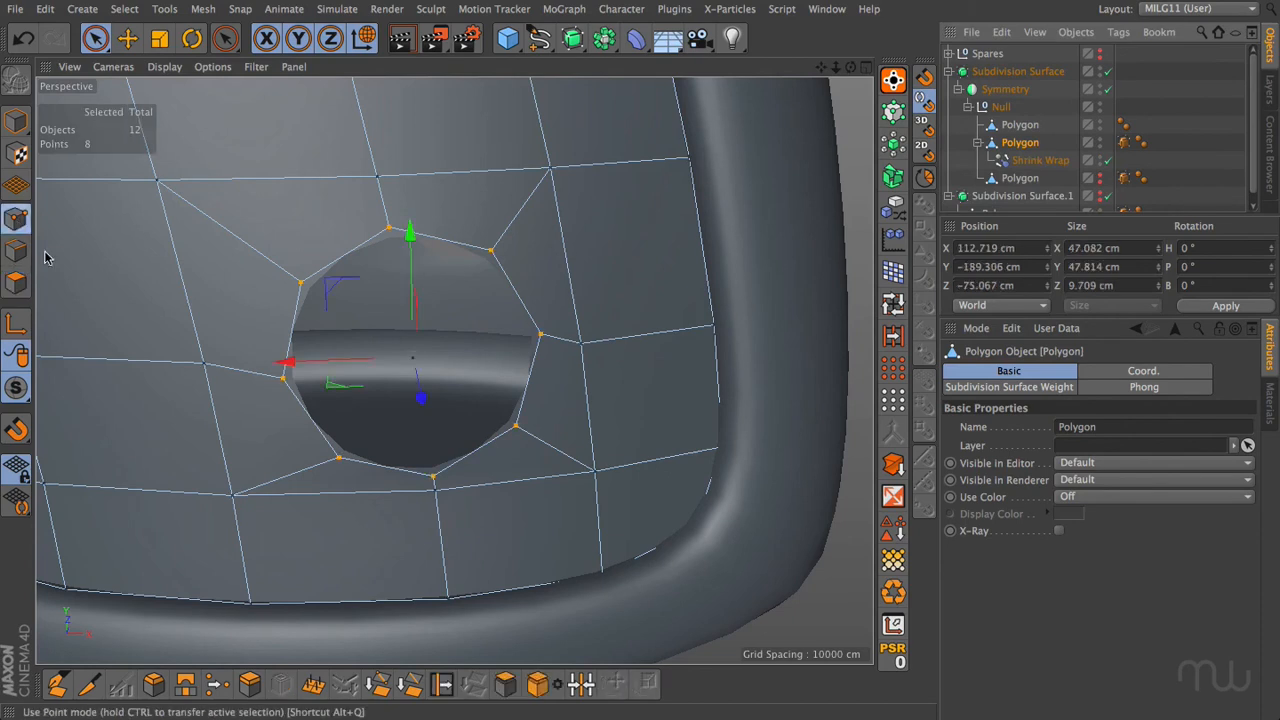
left_click(444, 682)
left_click_drag(435, 497, 443, 551)
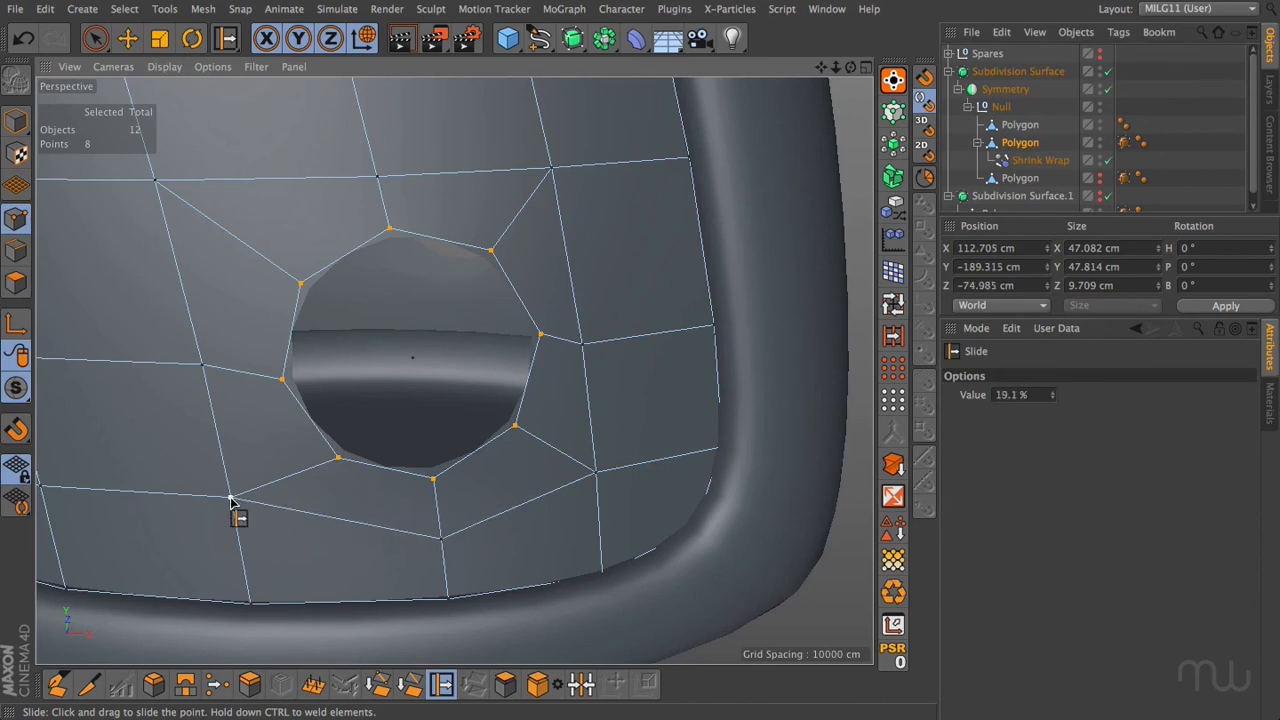
left_click_drag(232, 508, 247, 526)
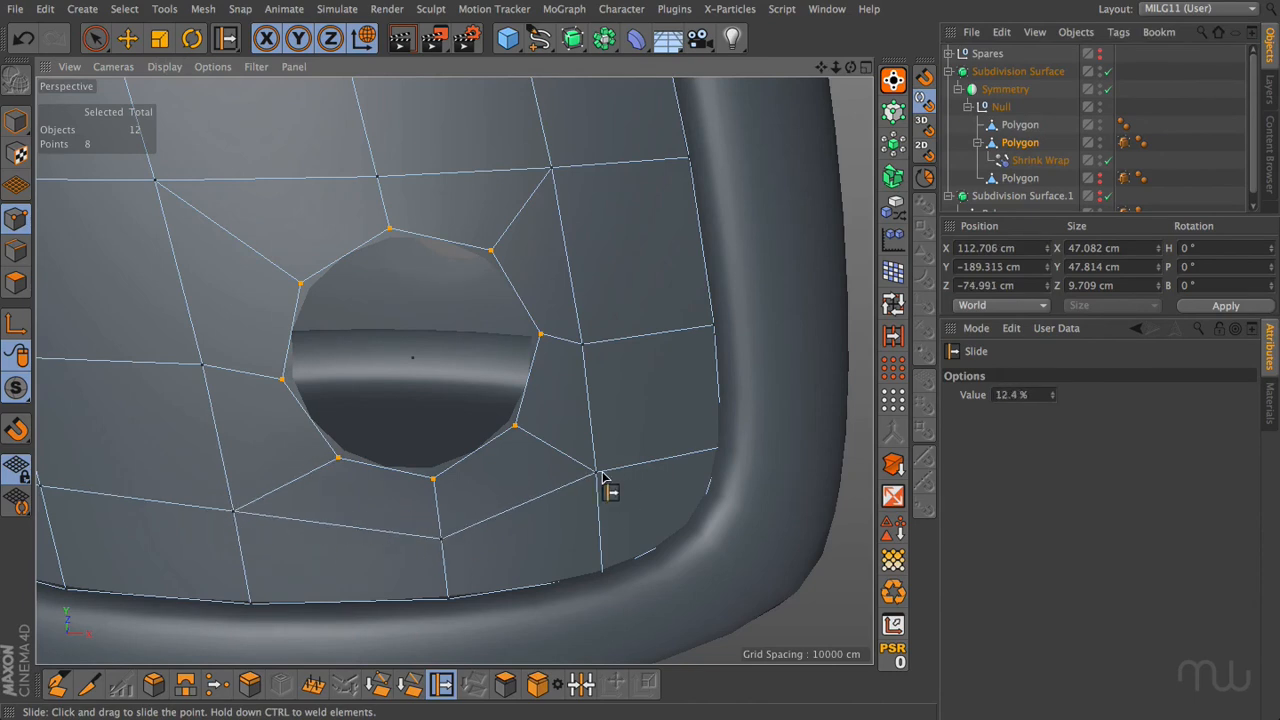
left_click_drag(597, 480, 612, 487)
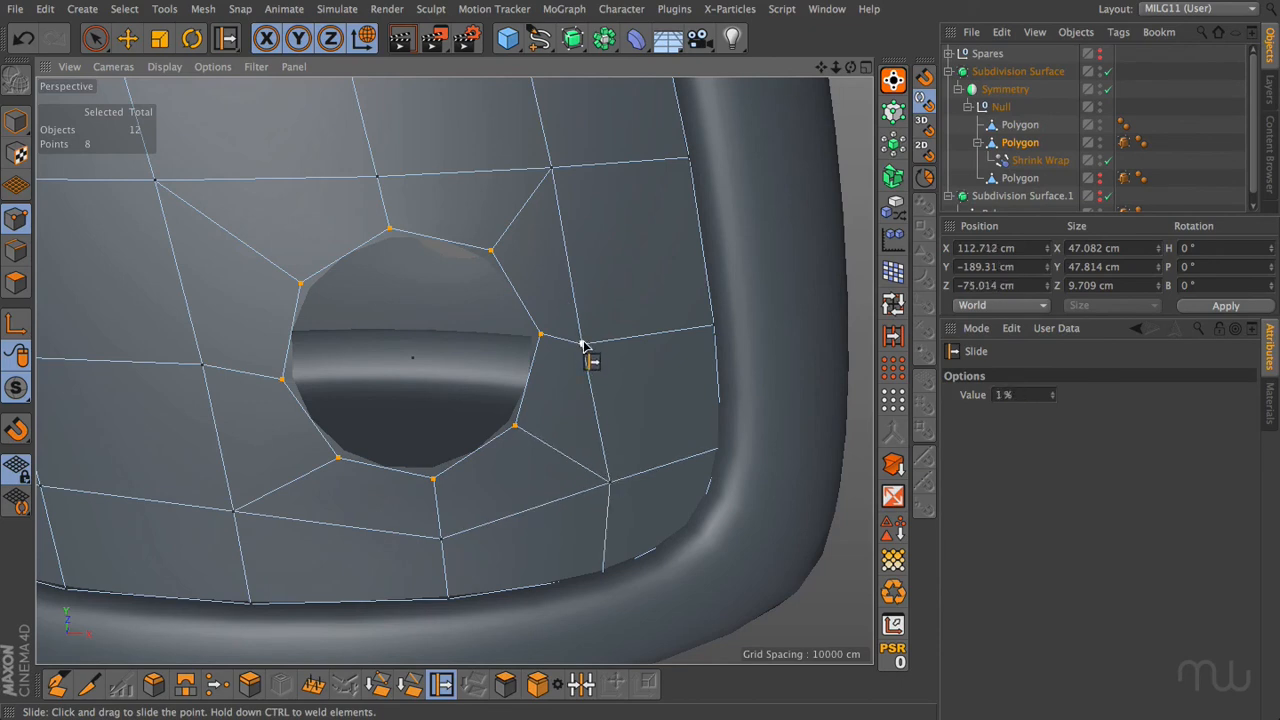
left_click_drag(598, 345, 612, 356)
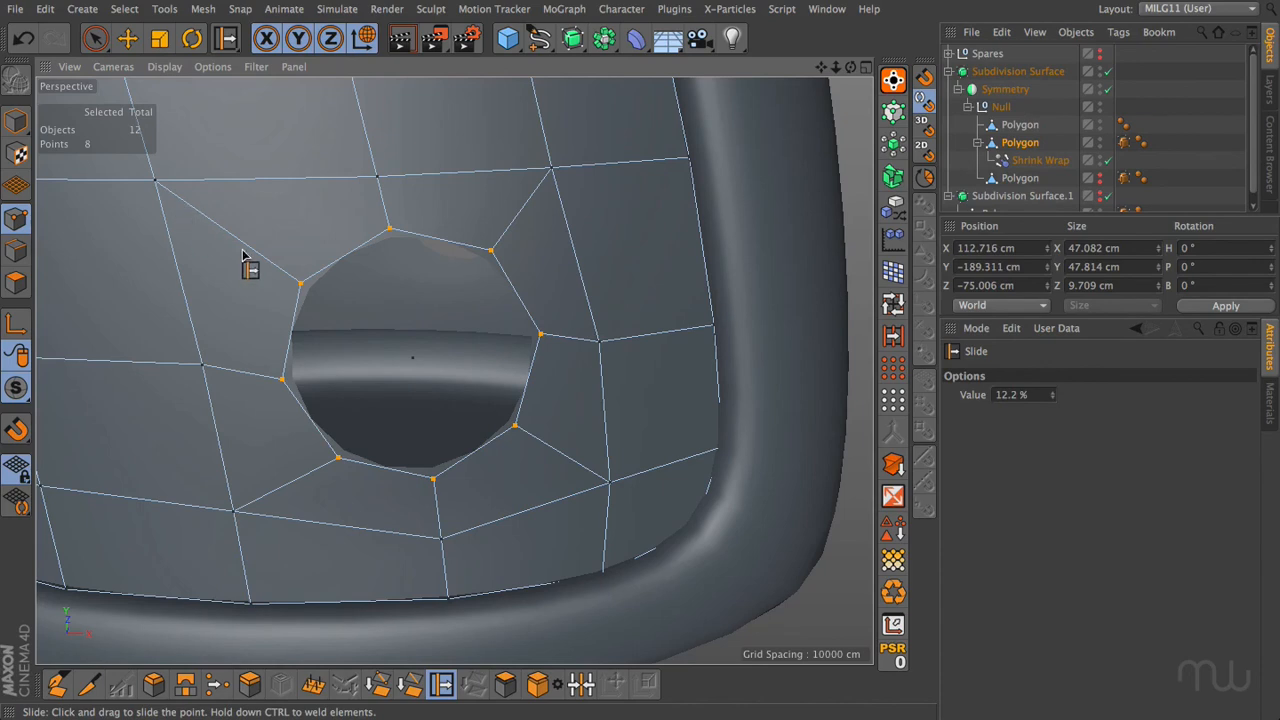
Convert the shrink-wrapped panel into a new polygon object with Current State to Object
left_click(978, 143)
left_click(1006, 143)
left_click(893, 464)
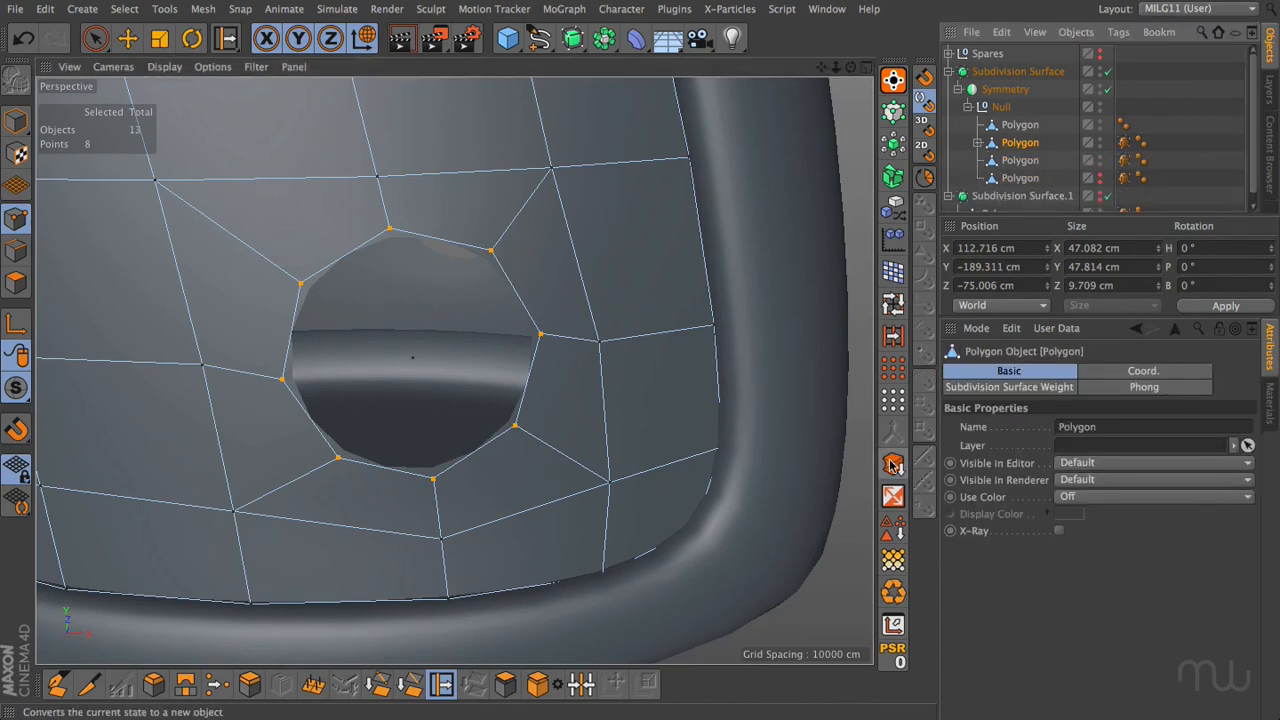
Hide the original panel with its Shrink Wrap deformer and store it in the Spares null
left_click(960, 197)
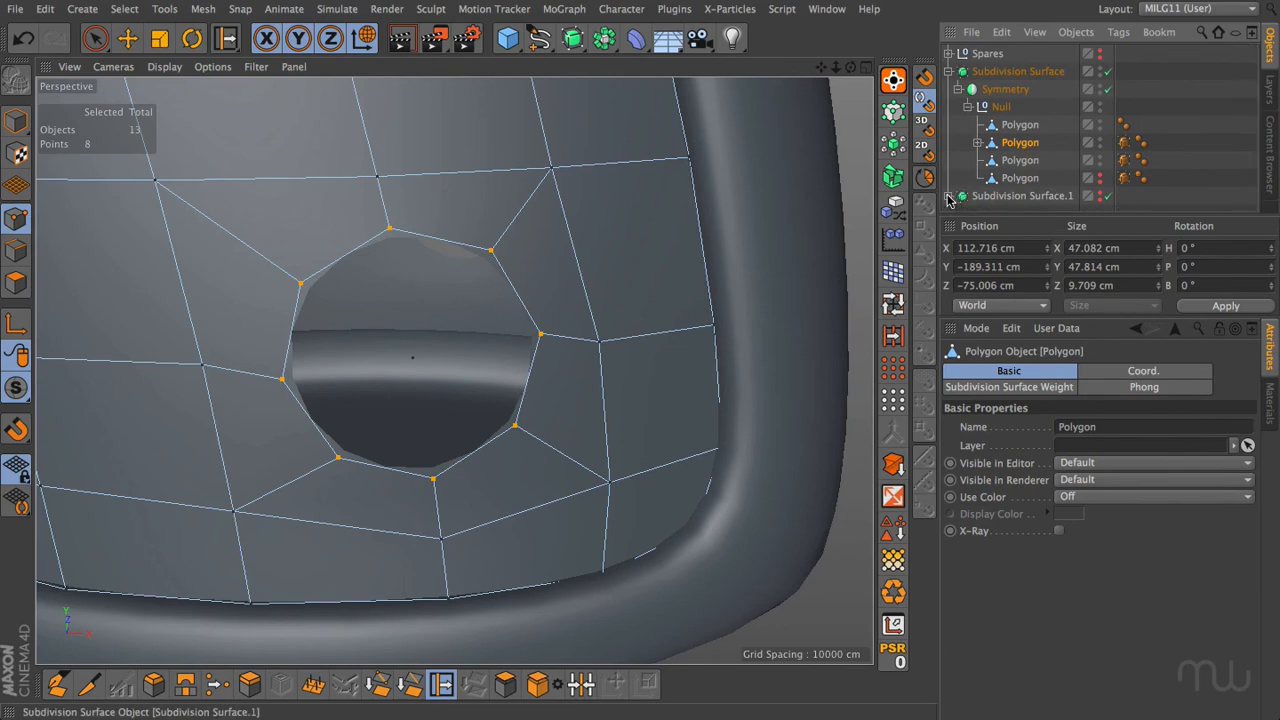
left_click_drag(1032, 216, 1032, 258)
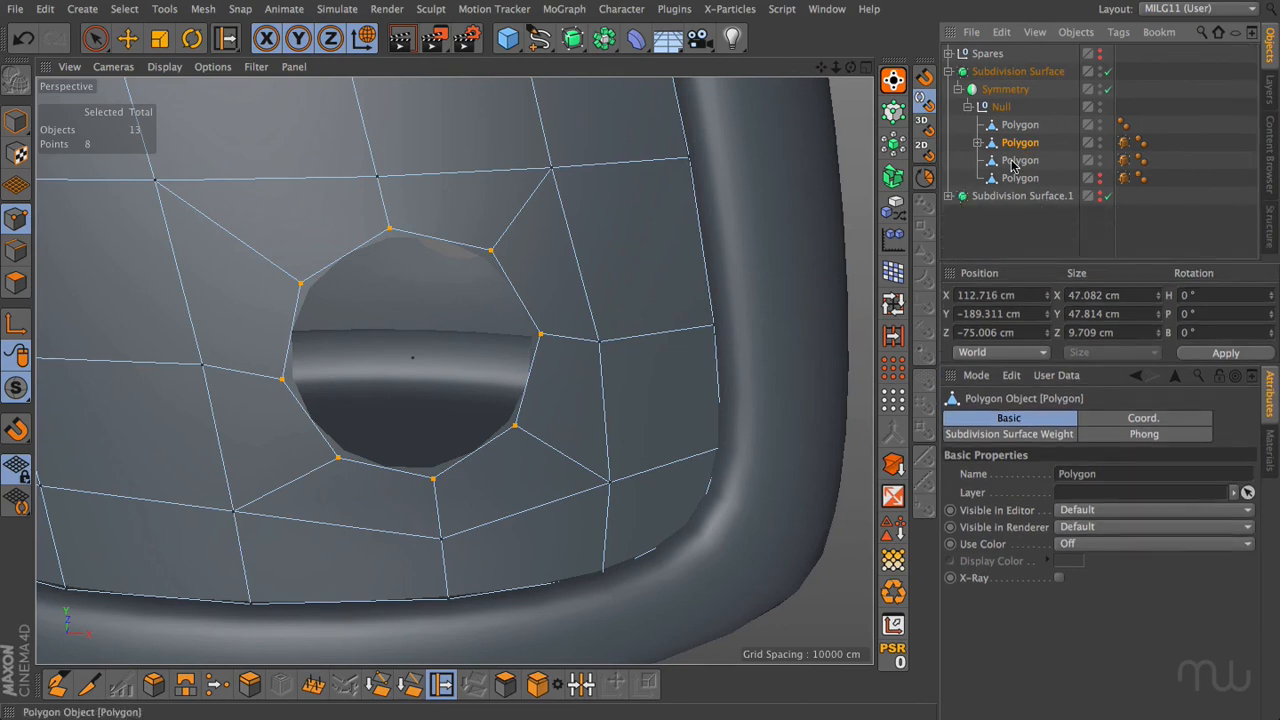
left_click(1099, 143, "ctrl")
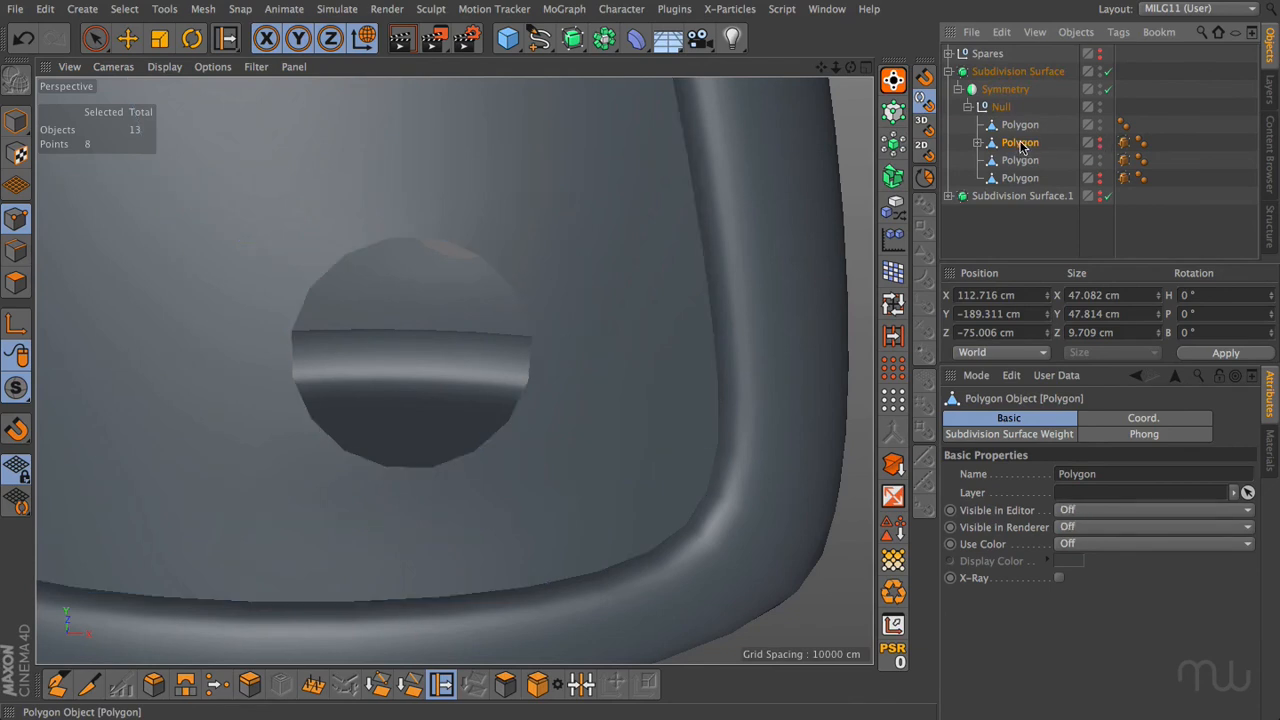
left_click_drag(987, 54, 987, 55)
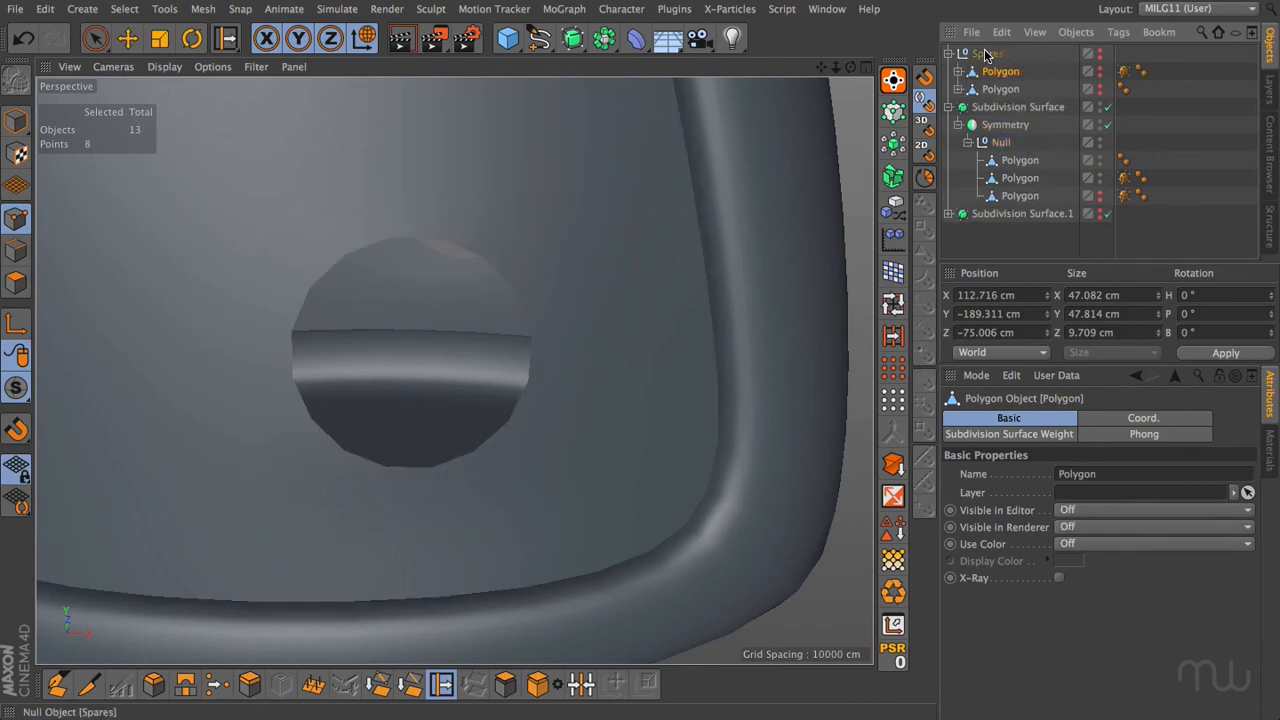
left_click(949, 54)
left_click(1013, 222)
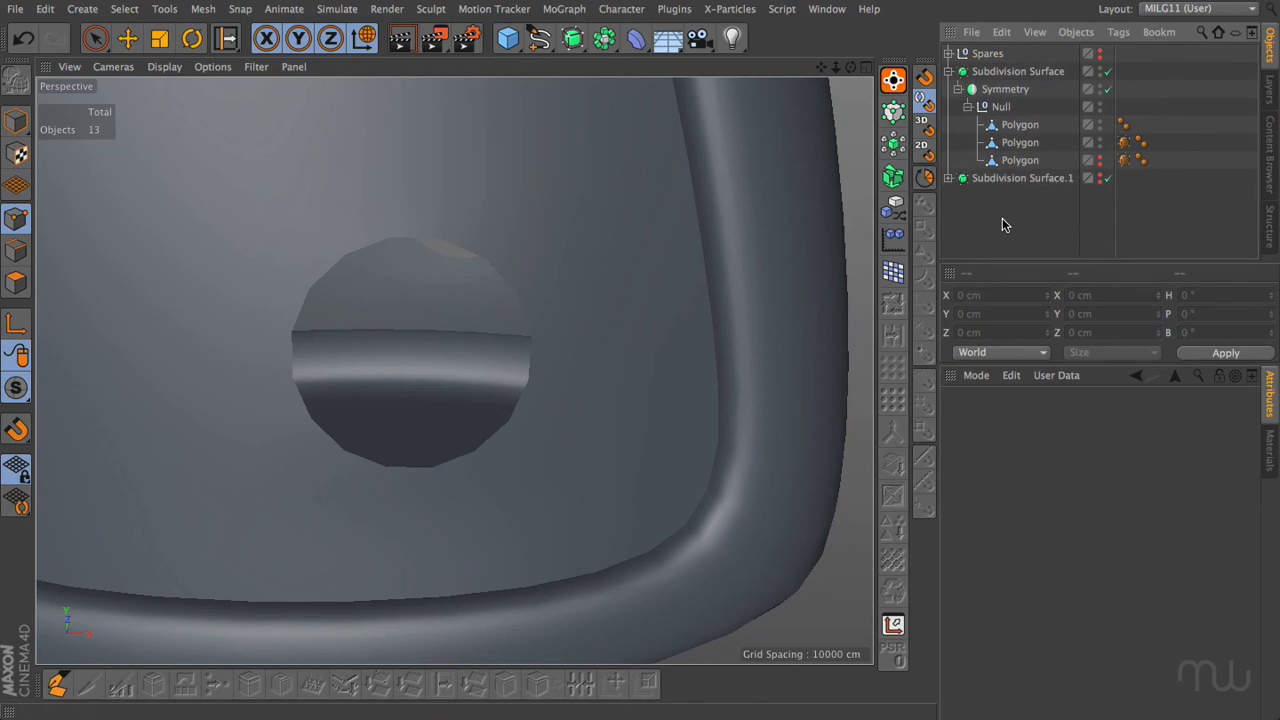
Unhide the split-off disc and flatten all its polygons along their shared normal using Scale with Normal orientation
mouse_move(836, 67)
left_mouse_down()
mouse_move(650, 67)
mouse_move(866, 72)
mouse_move(826, 42)
mouse_move(774, 43)
mouse_move(770, 62)
mouse_move(806, 118)
mouse_move(840, 104)
mouse_move(790, 70)
mouse_move(768, 78)
mouse_move(796, 106)
mouse_move(828, 104)
mouse_move(830, 54)
mouse_move(796, 50)
mouse_move(812, 106)
mouse_move(848, 60)
mouse_move(832, 92)
left_mouse_up()
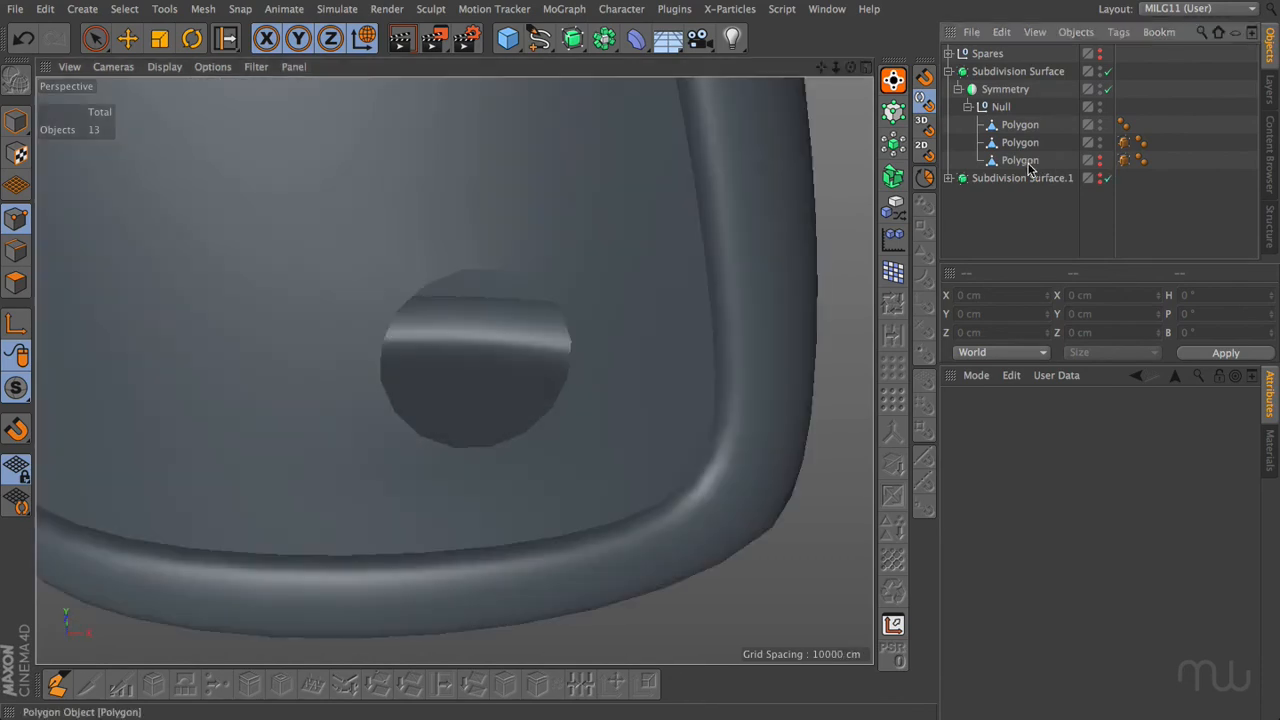
left_click(1108, 168)
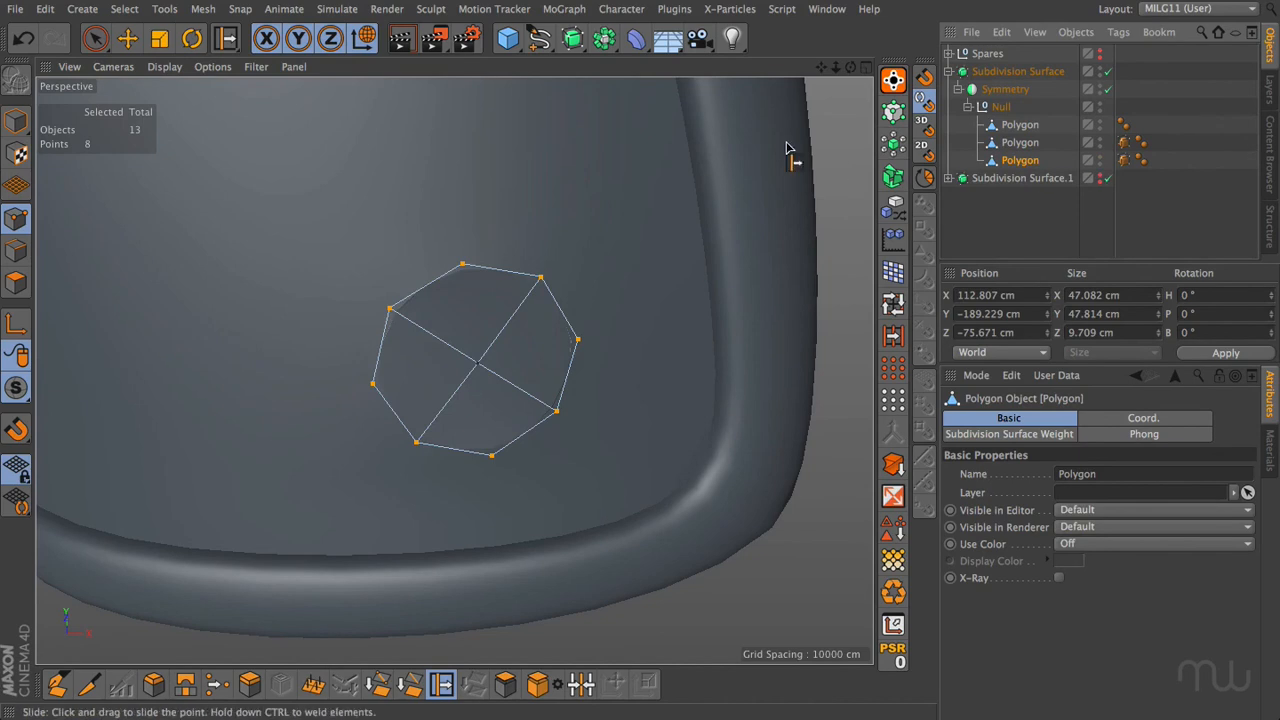
left_click_drag(641, 372, 454, 370, "alt")
left_click_drag(851, 72, 680, 76)
left_click_drag(836, 70, 868, 80)
key("t")
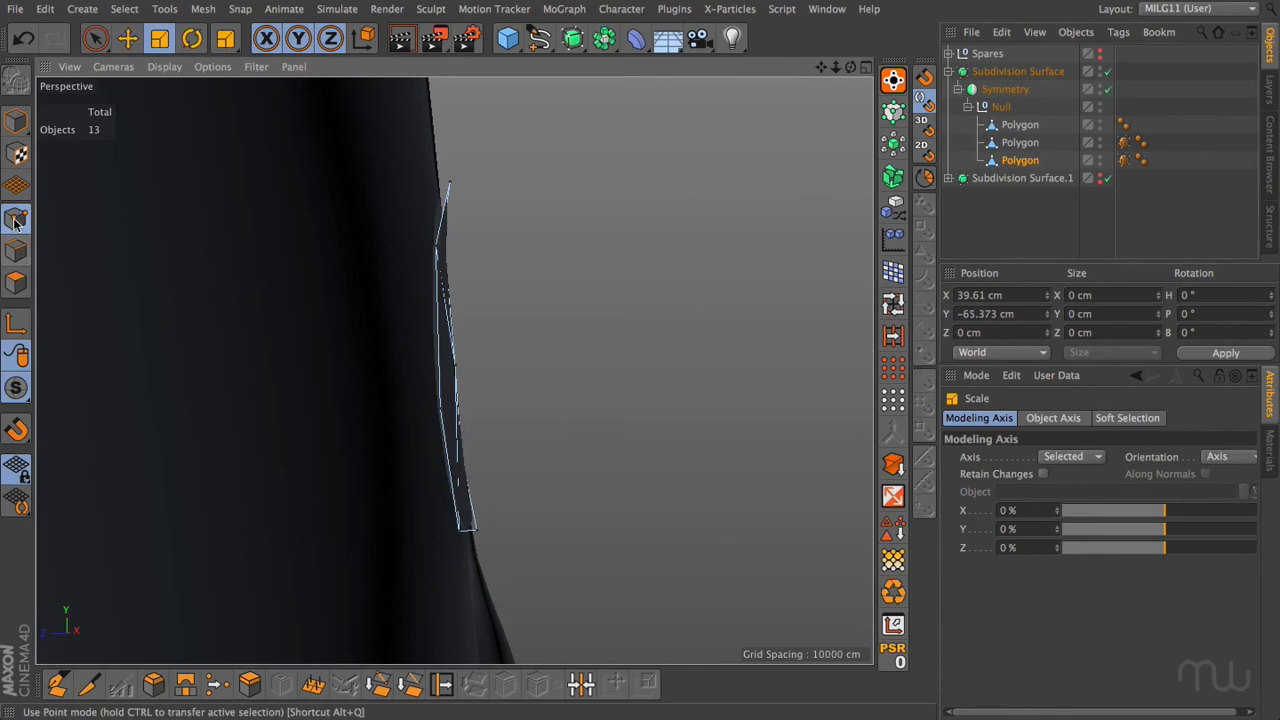
left_click(16, 283)
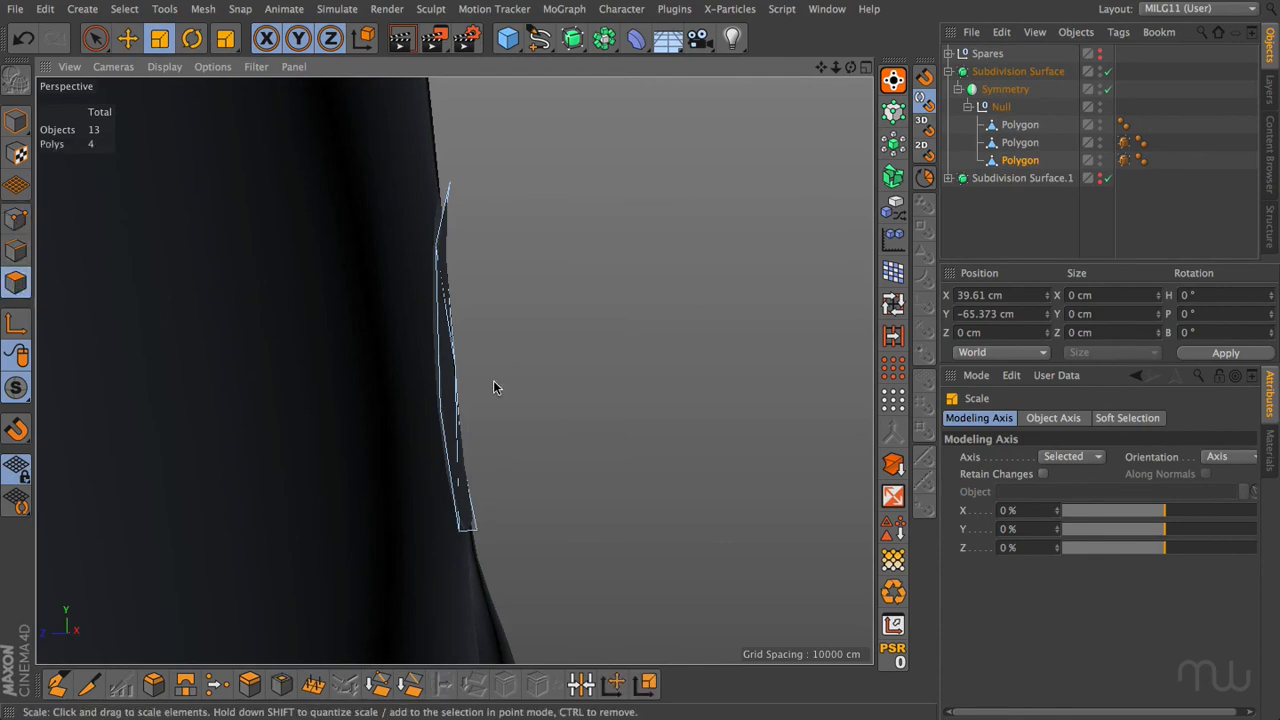
key("ctrl+a")
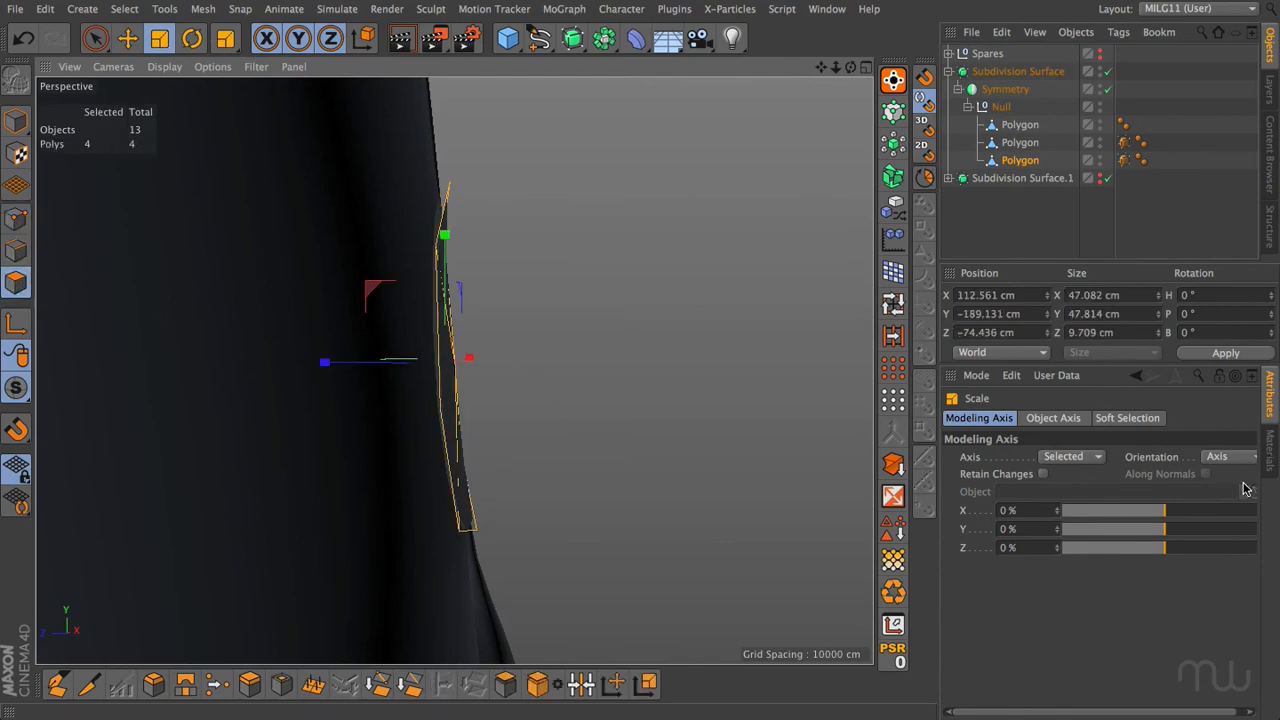
left_click(1228, 457)
left_click(1220, 568)
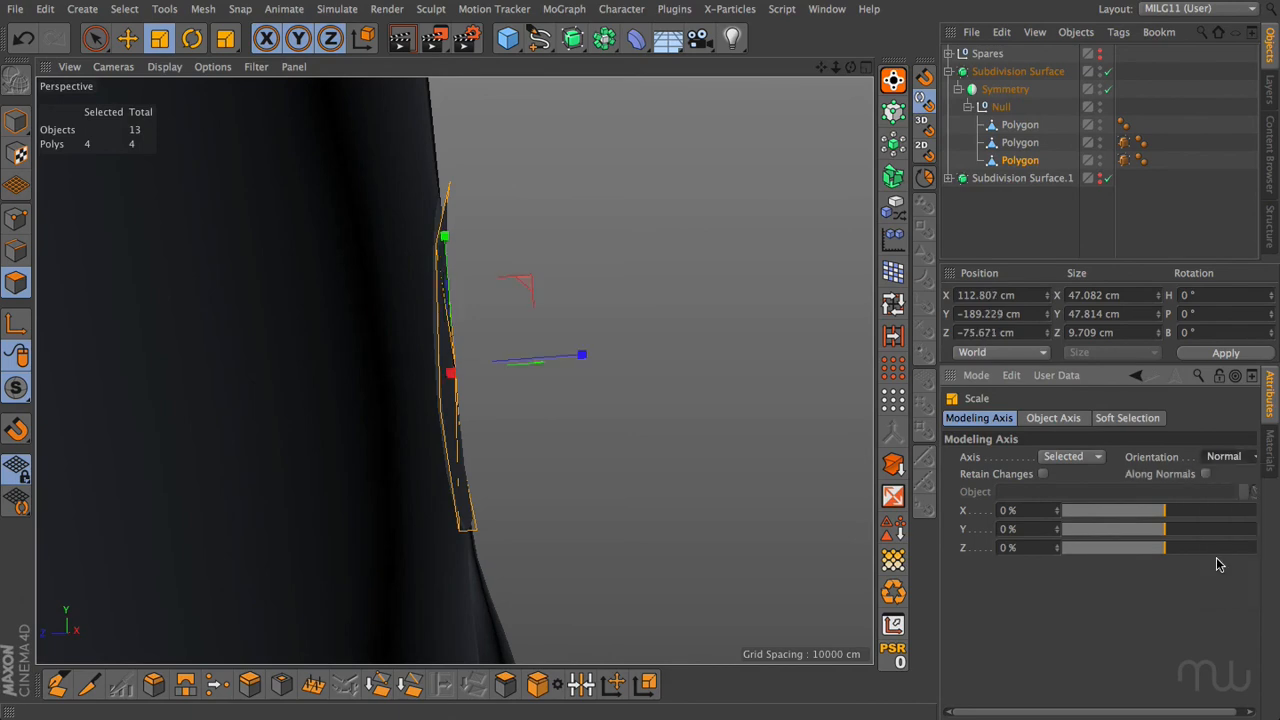
left_click_drag(583, 354, 455, 358)
Inset the disc's four polygons by 0.7 cm with Extrude Inner and delete the resulting outer ring of polygons
left_click_drag(851, 68, 770, 68)
left_click_drag(400, 272, 328, 272, "alt")
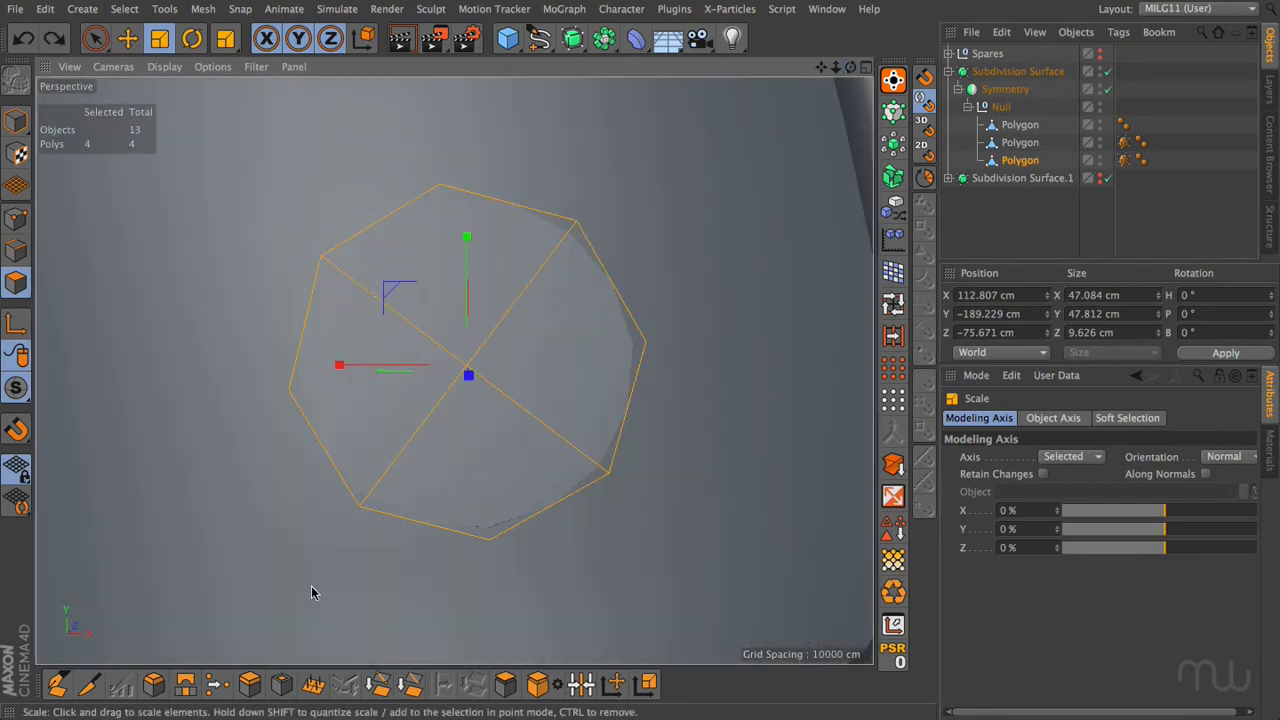
left_click(282, 685)
left_click_drag(730, 476, 710, 476)
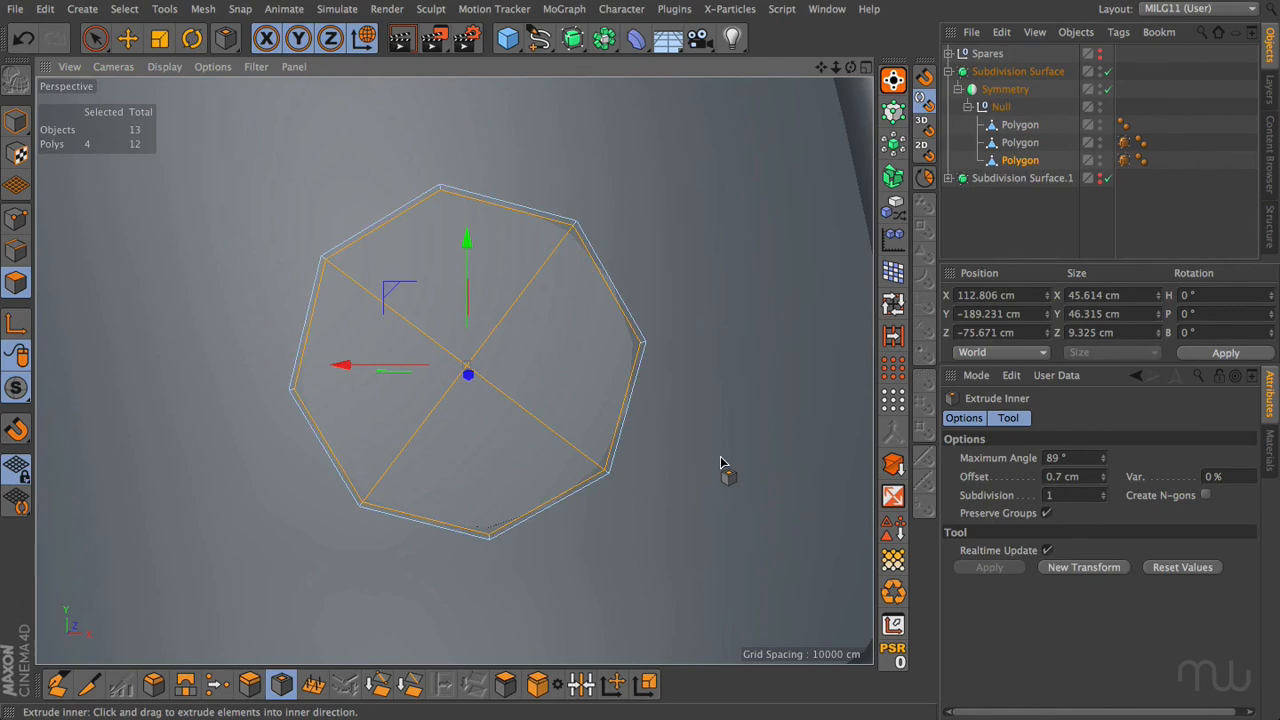
left_click(893, 303)
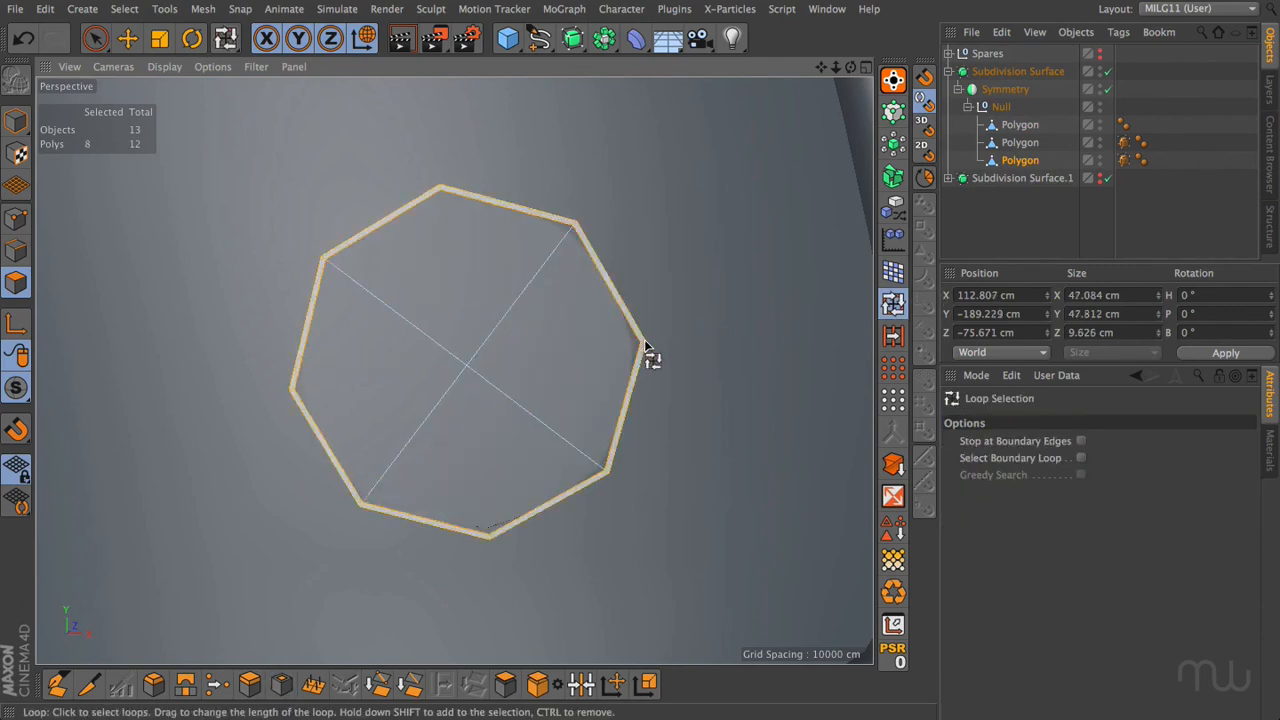
key("ctrl+z")
Recess the disc by insetting its four polygons 3 cm, pushing them inward along the normal, and finishing with a 5.8 cm inset
left_click_drag(850, 67, 710, 70)
left_click_drag(454, 370, 552, 358, "alt")
key("space")
left_click(466, 354)
key("i")
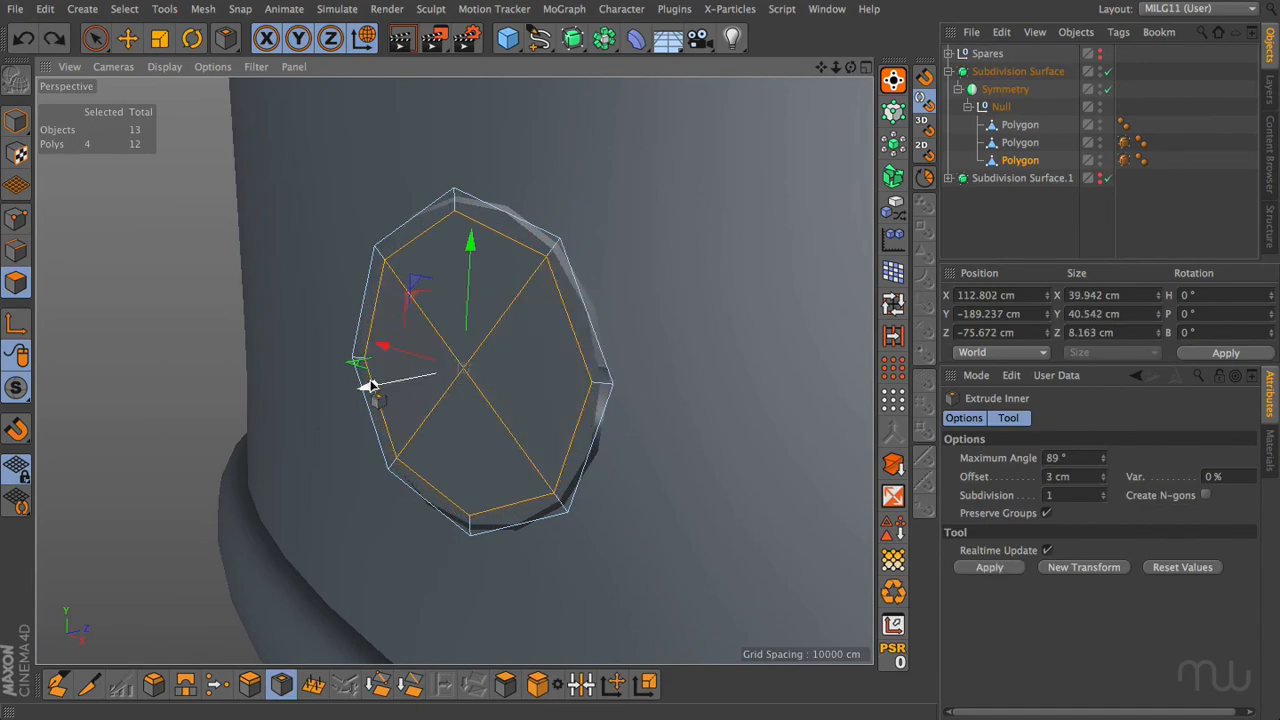
left_click_drag(370, 385, 447, 380)
left_click_drag(302, 402, 370, 388)
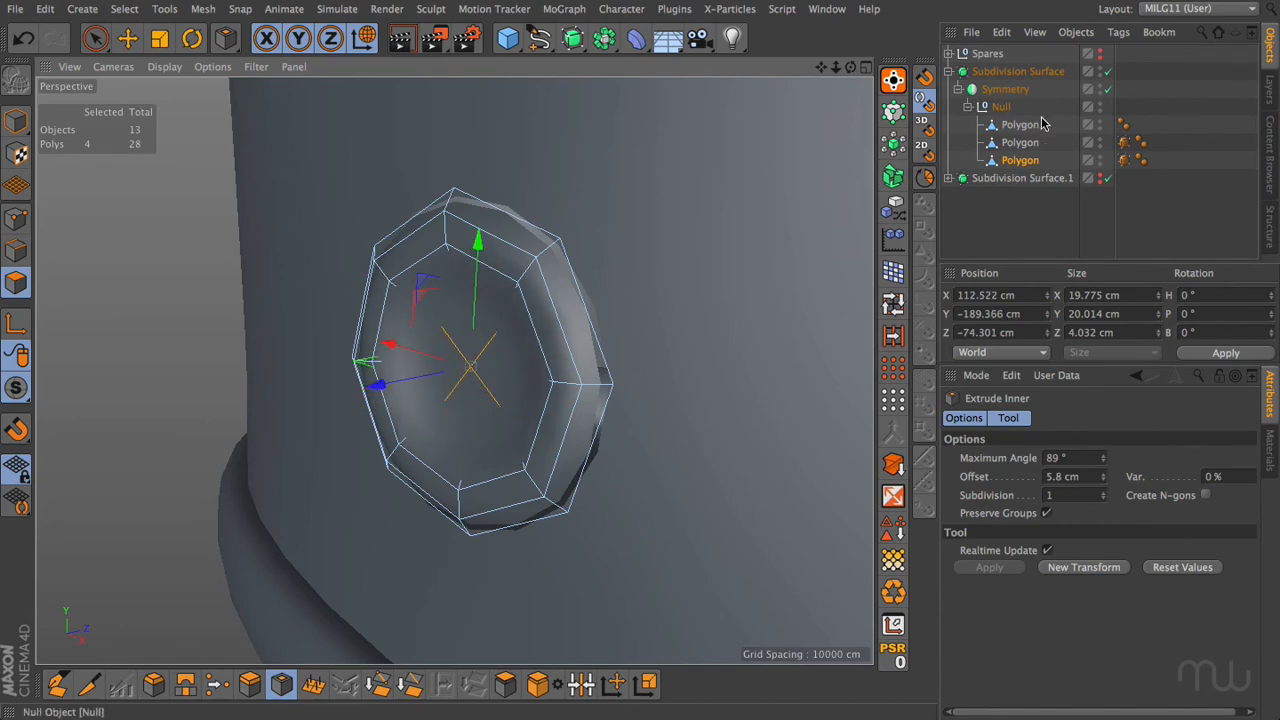
Disable the Subdivision Surface and extrude the disc's outer border edge loop inward along the normal
left_click(1107, 72)
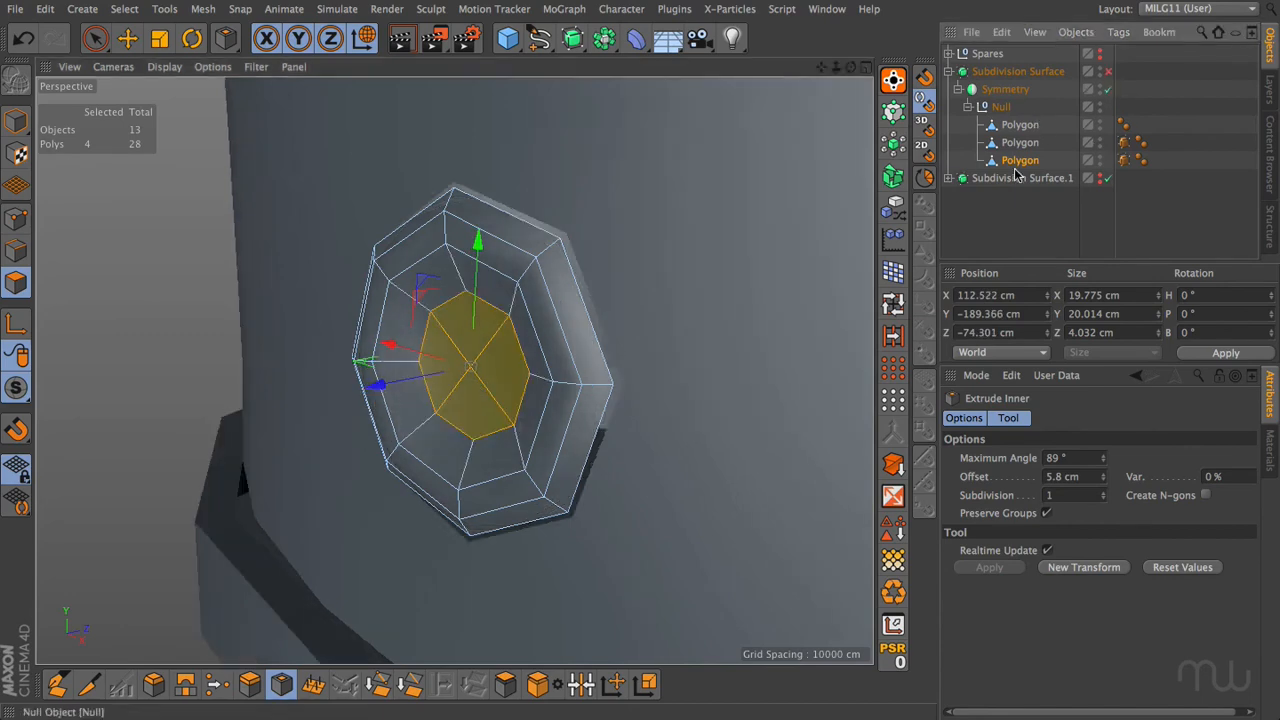
left_click(127, 38)
left_click(14, 250)
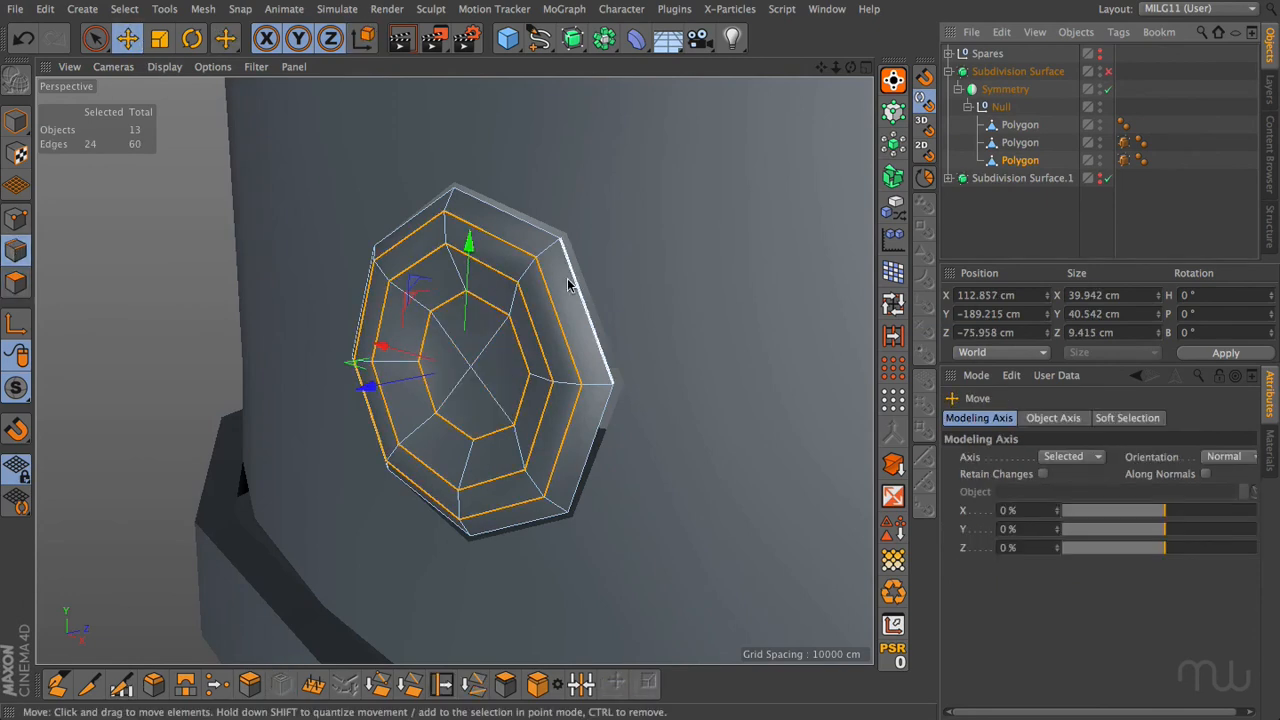
double_click(586, 286)
left_click_drag(373, 388, 403, 385, "ctrl")
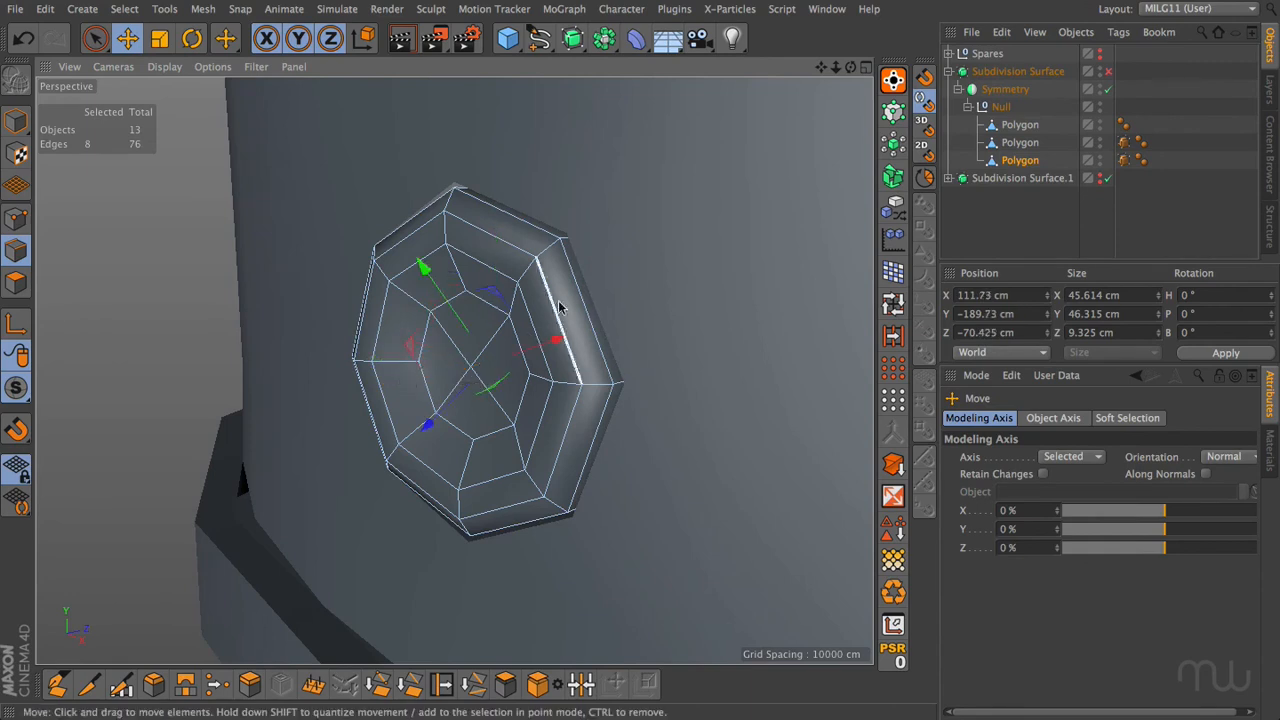
Select the disc's four concentric edge loops and bevel them in Chamfer mode with an offset of about 0.4 cm and subdivision 1
double_click(577, 307, "shift")
double_click(526, 289, "shift")
left_click(500, 313, "shift")
left_click(440, 305, "shift")
left_click(458, 428, "shift")
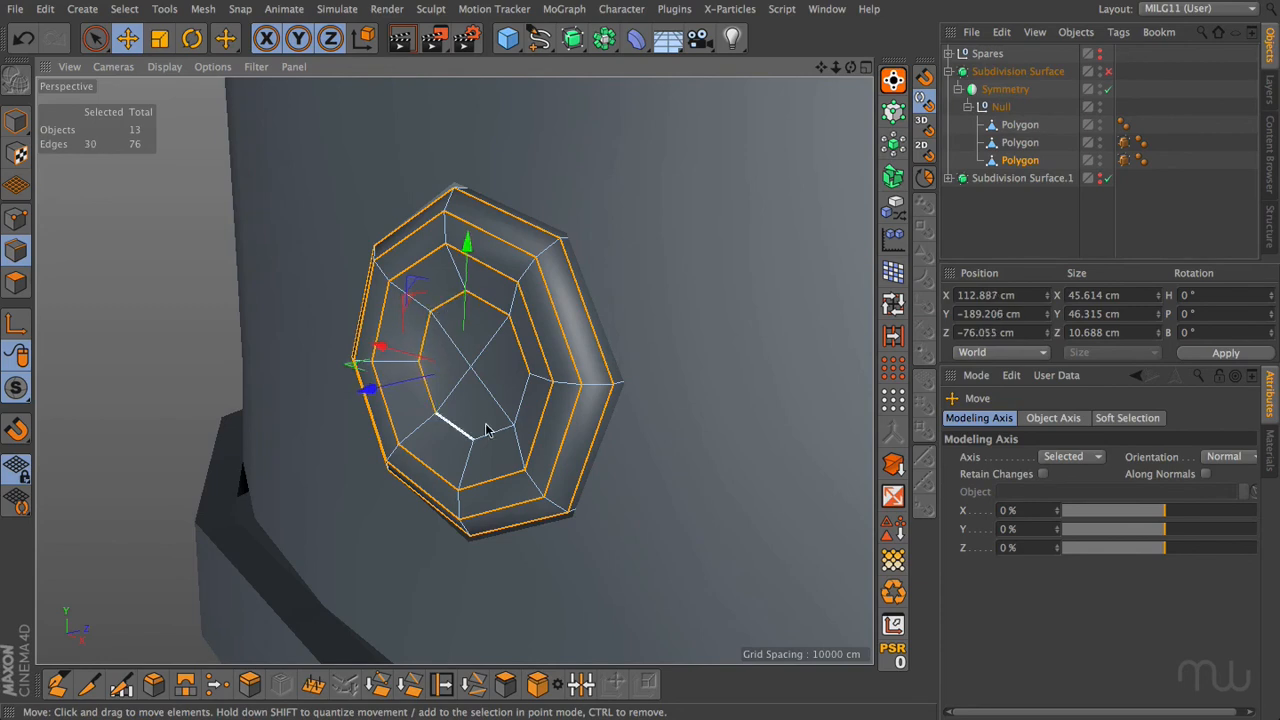
left_click(496, 437, "shift")
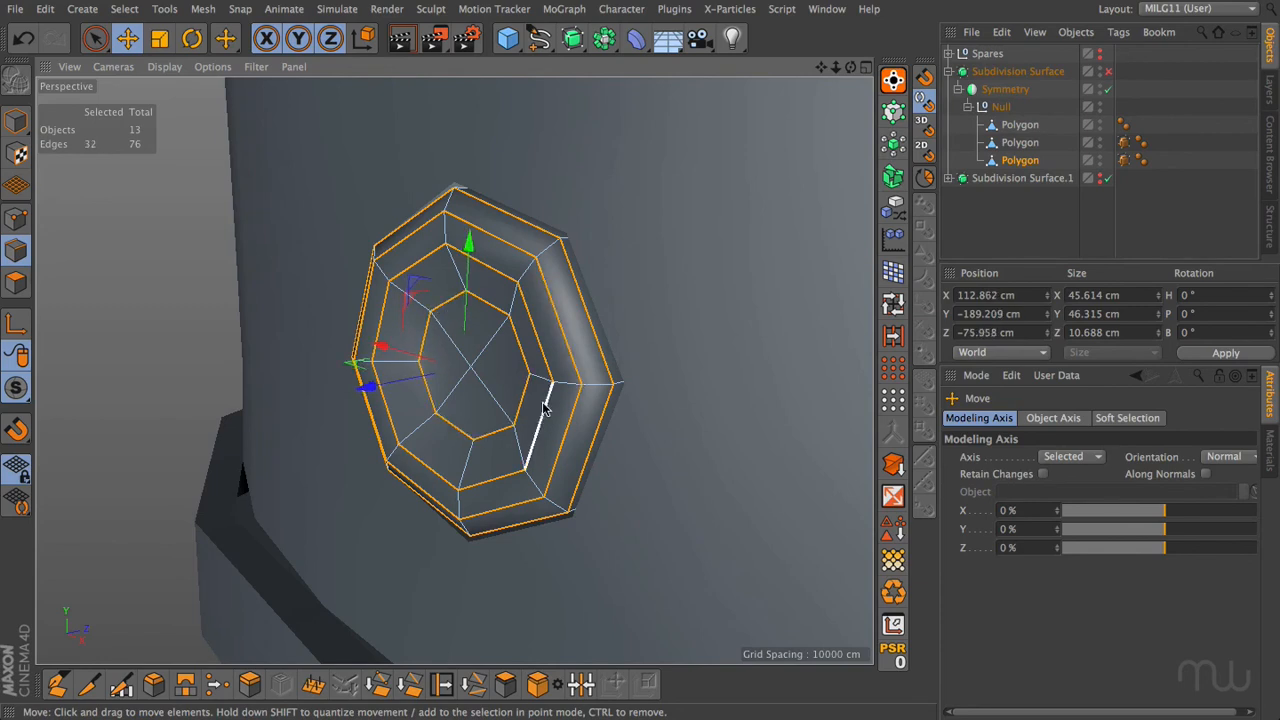
left_click(153, 684)
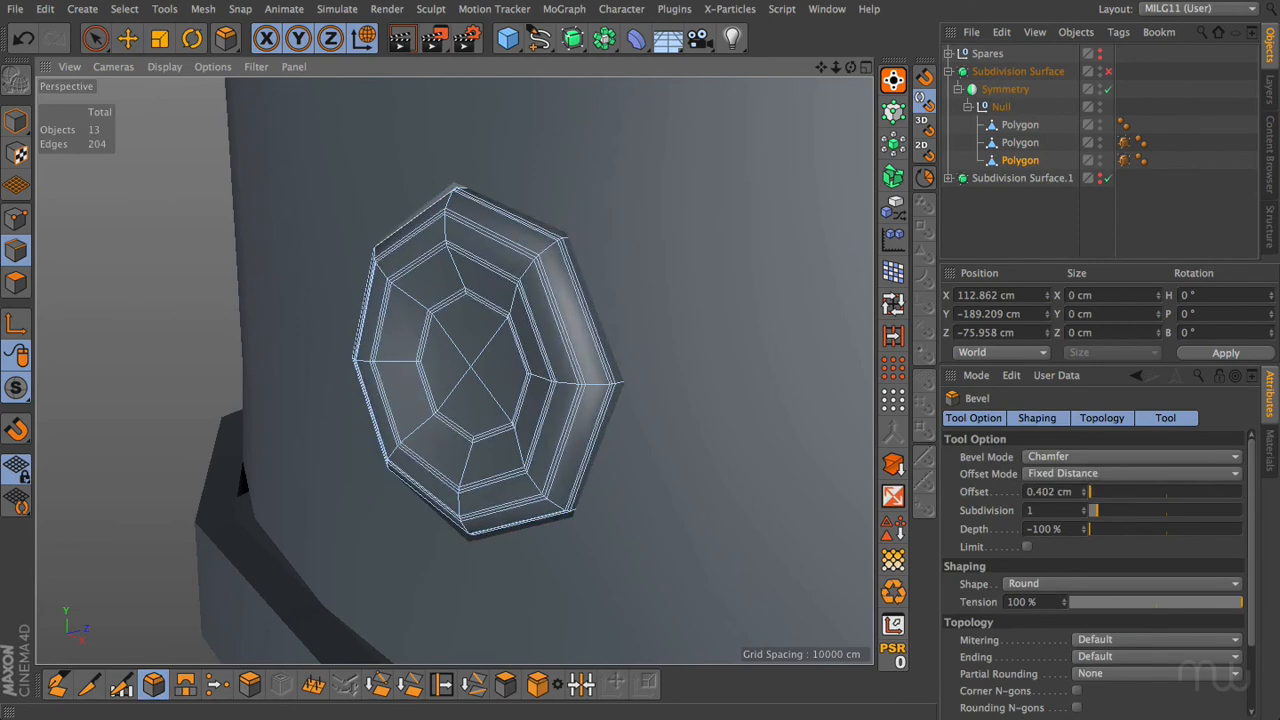
Set the bevel mode of the disc's four edge loops to Solid, deselect the disc and re-enable the Subdivision Surface
left_click_drag(958, 497, 958, 497)
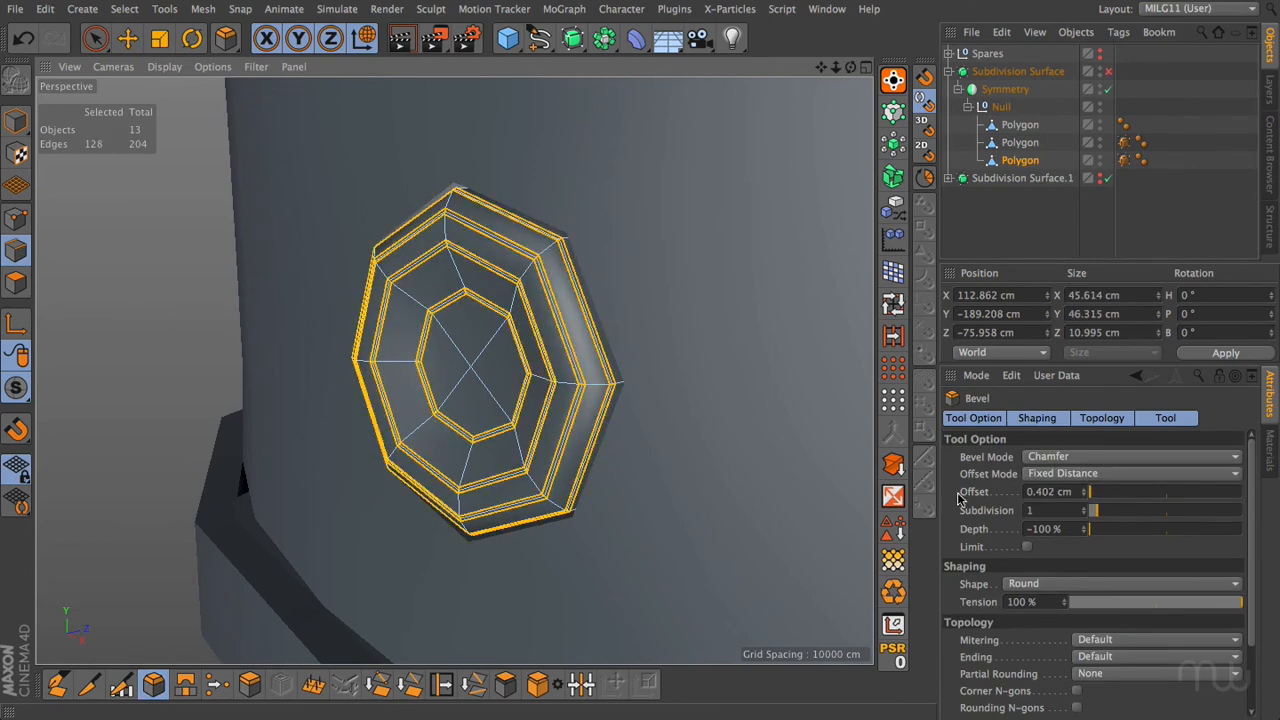
left_click(1060, 460)
left_click(1050, 490)
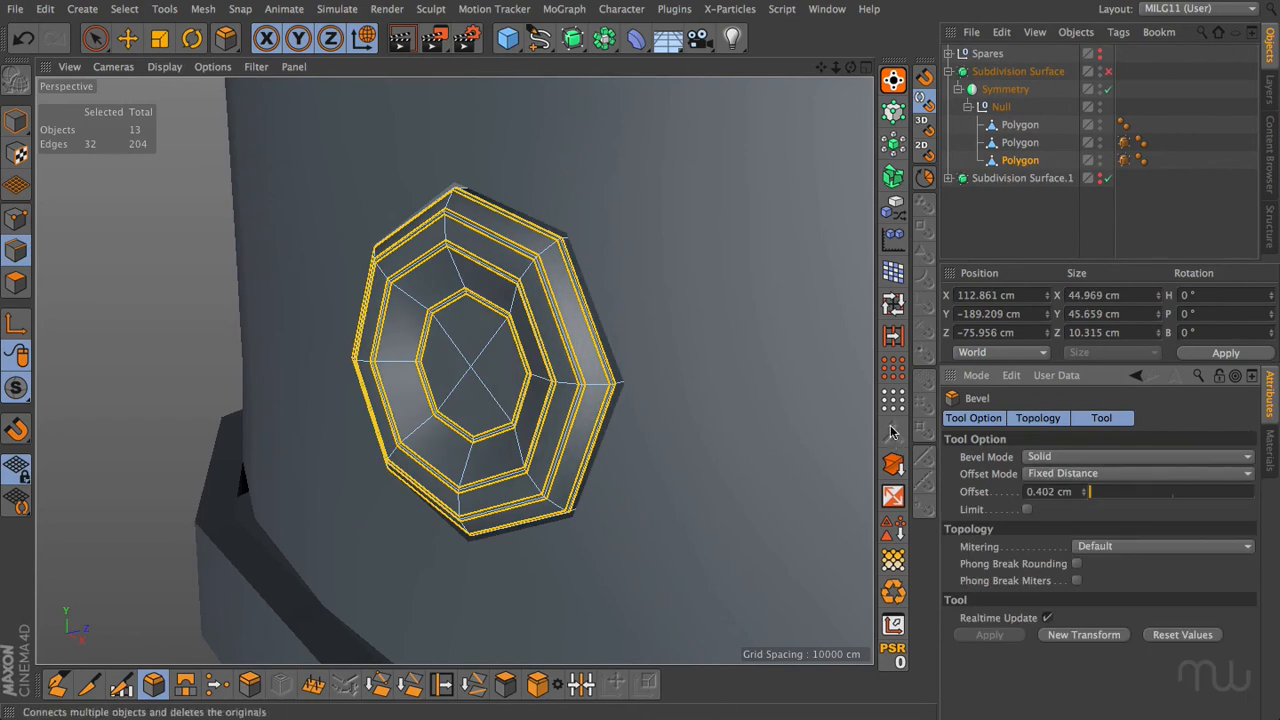
left_click(982, 225)
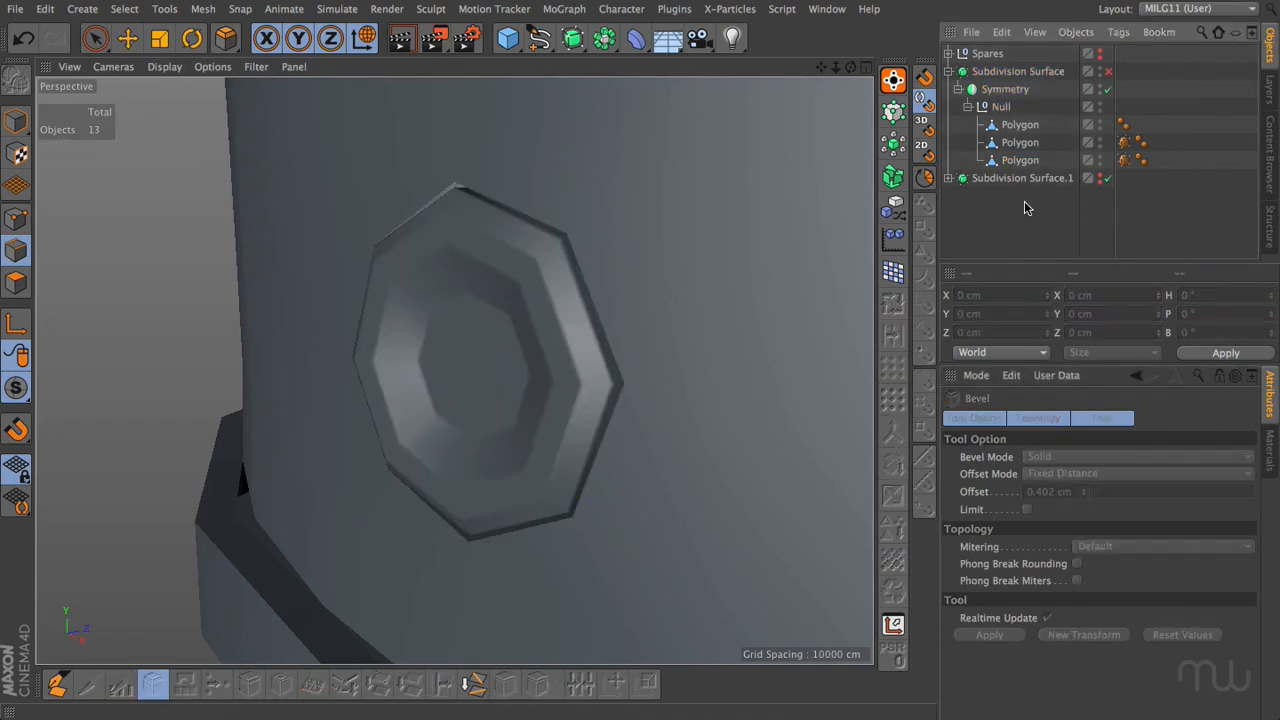
left_click(1109, 73)
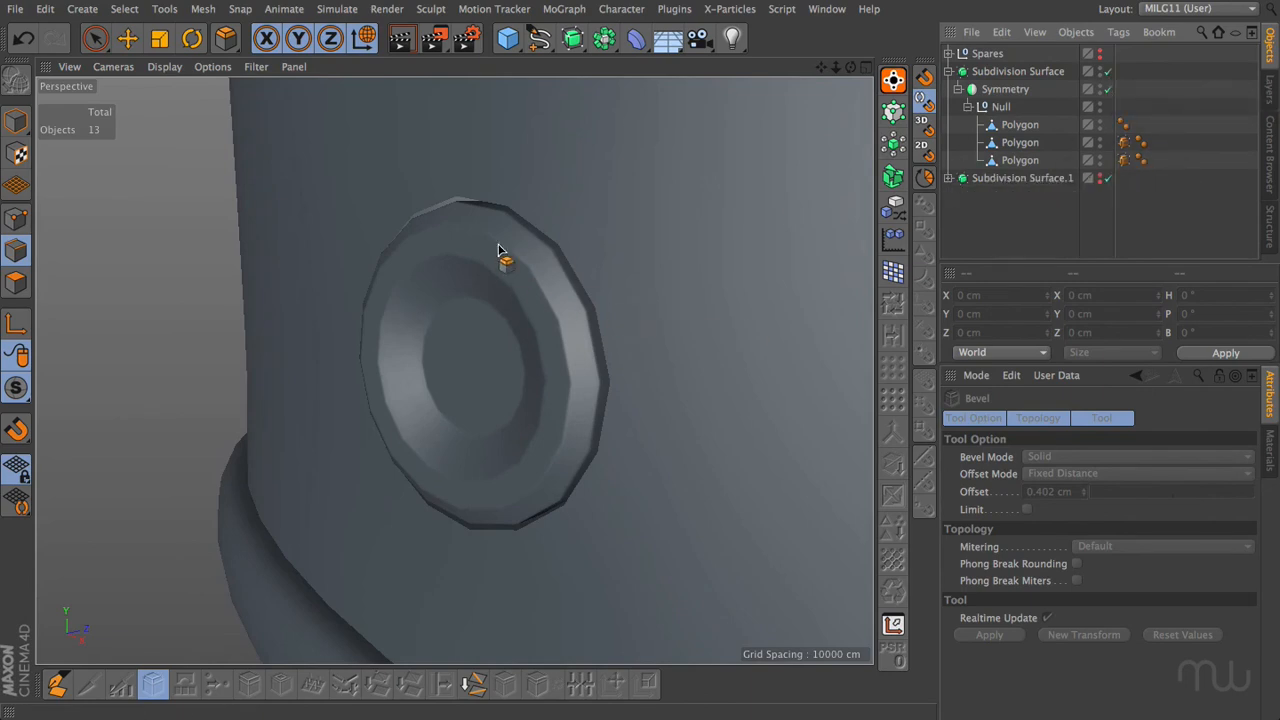
Delete the Subdivision Surface Weight tags from the wall panel and the disc
left_click(1123, 144)
left_click(1123, 162, "ctrl")
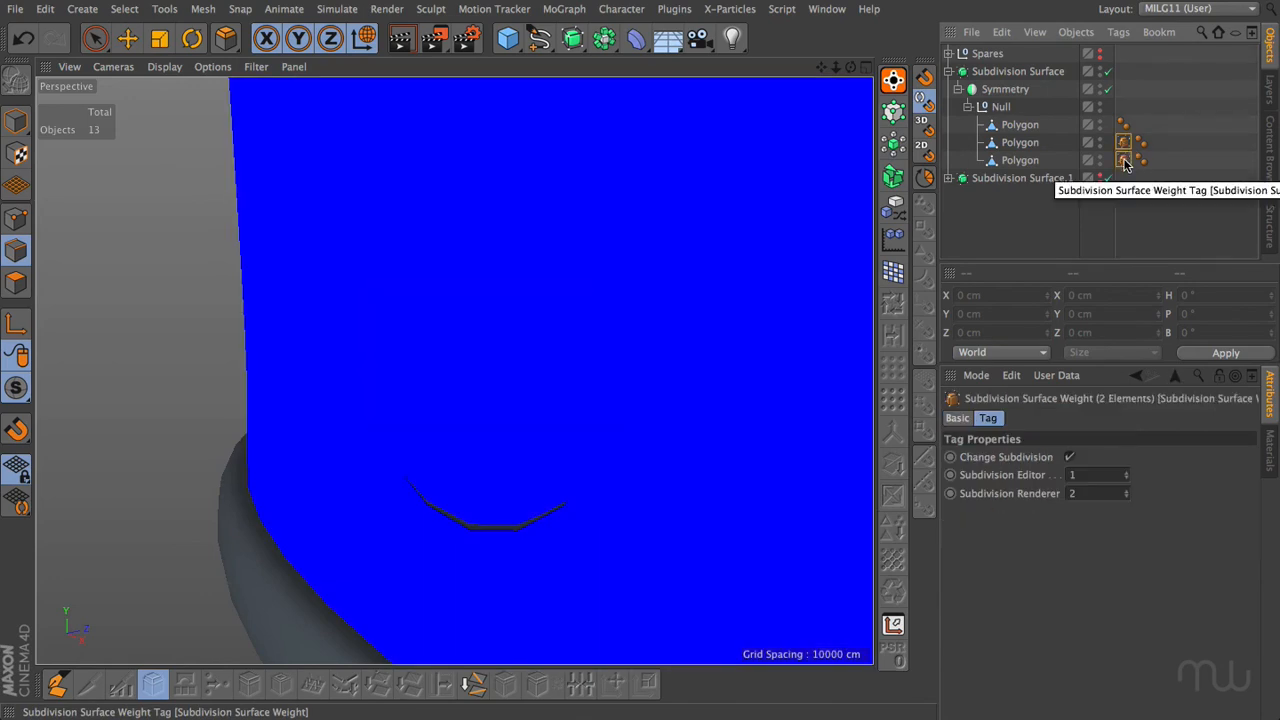
key("Delete")
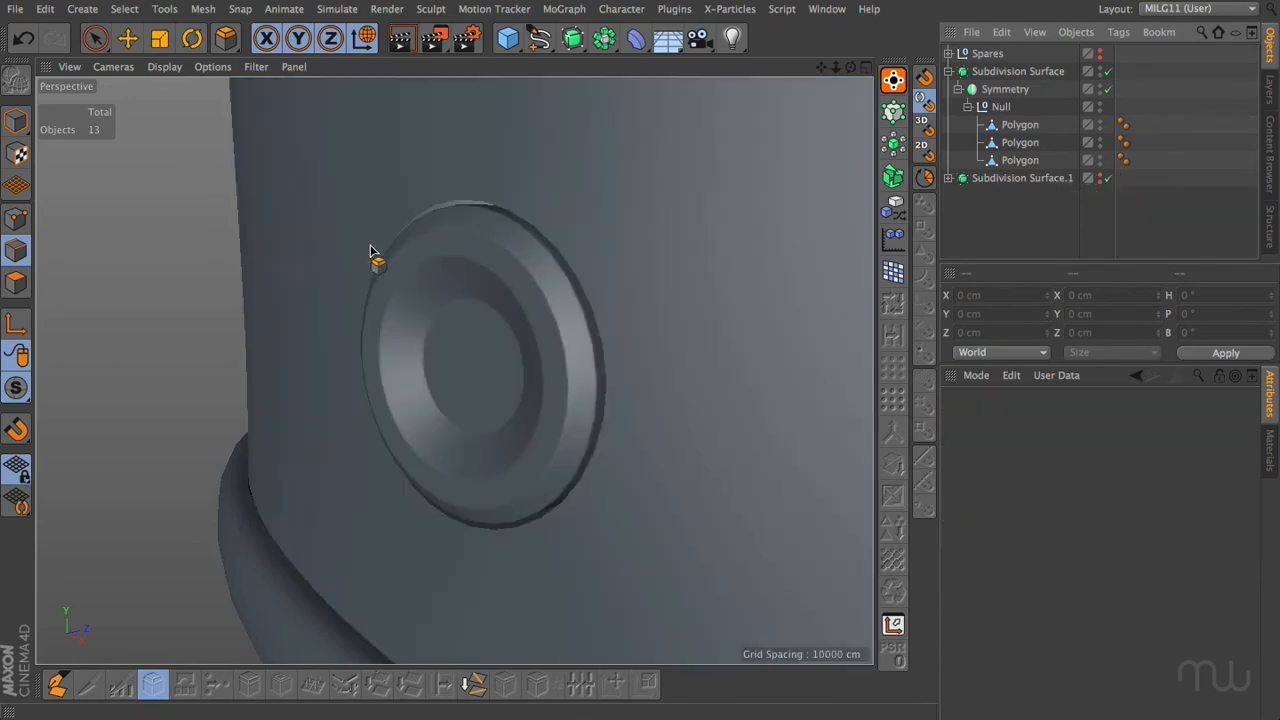
Clone the panel's circular hole border loop outward with Edge Slide, using an offset of about -0.7 cm
left_click_drag(851, 68, 454, 370)
left_click(1010, 143)
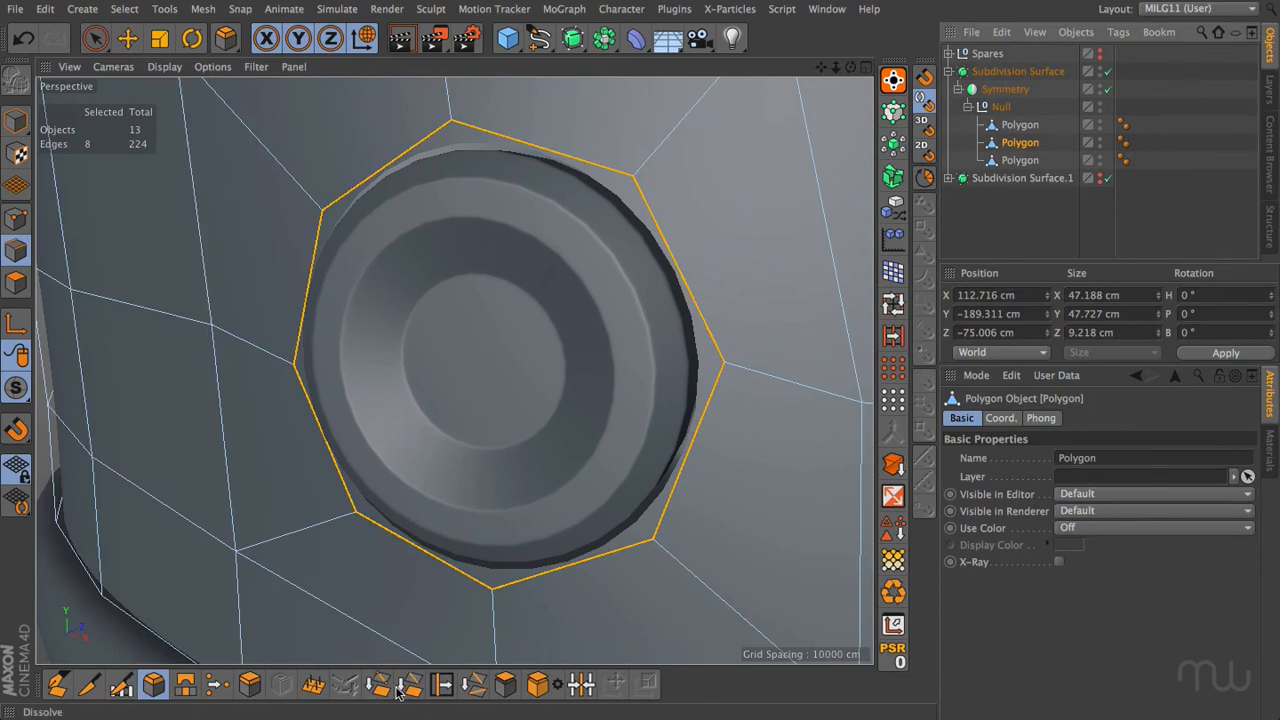
left_click(443, 686)
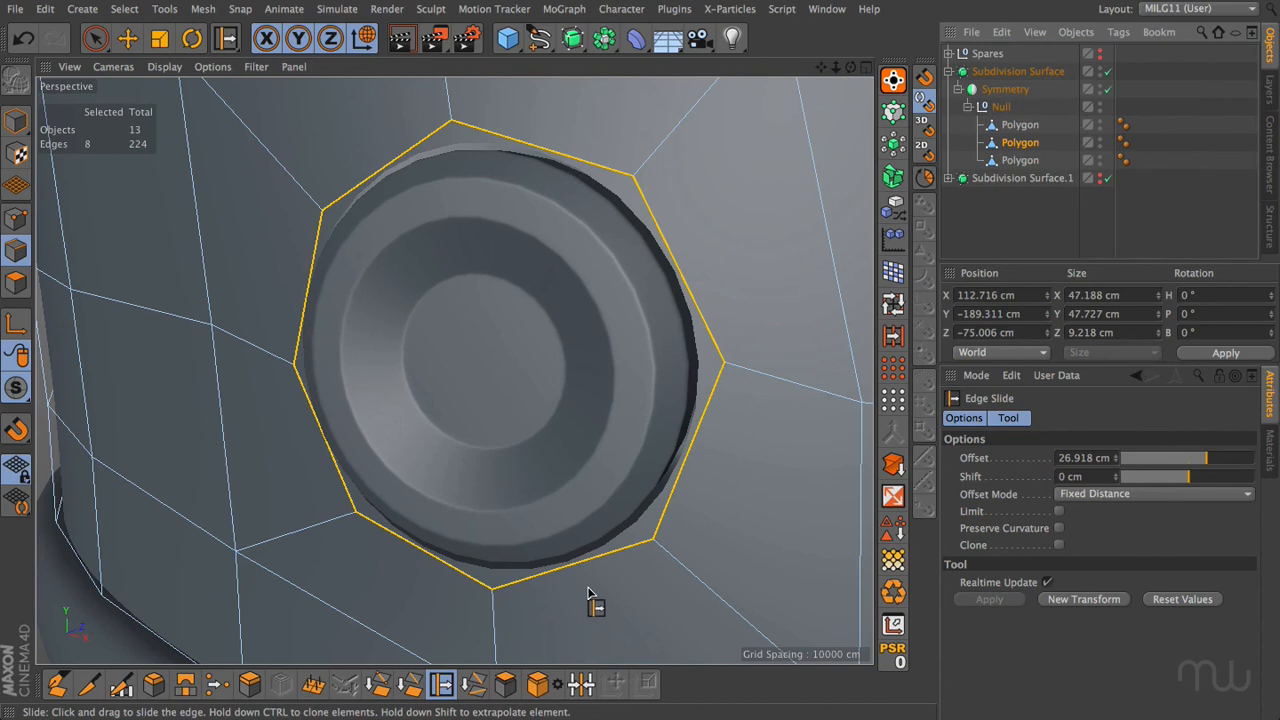
left_click_drag(702, 320, 710, 318, "ctrl")
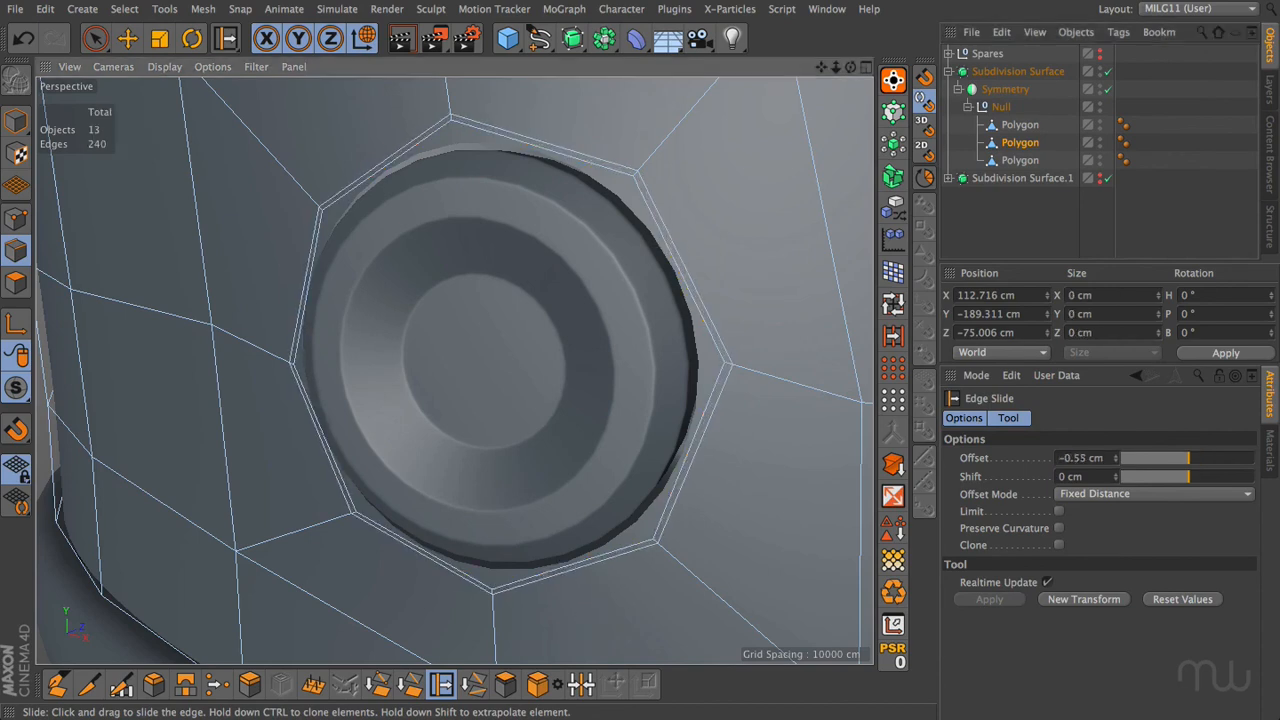
left_click_drag(579, 592, 580, 592, "ctrl")
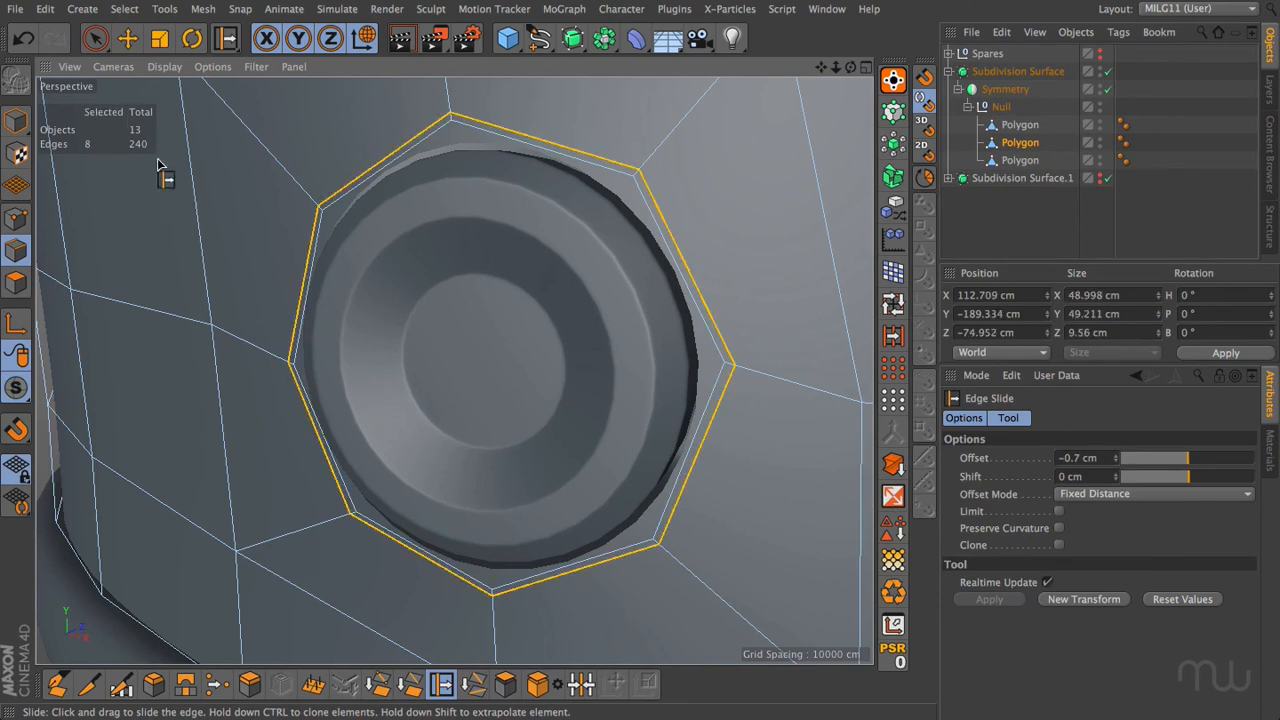
Select the hole's innermost border edge loop and extrude it inward along its normal to give the panel thickness
left_click(127, 38)
double_click(645, 209)
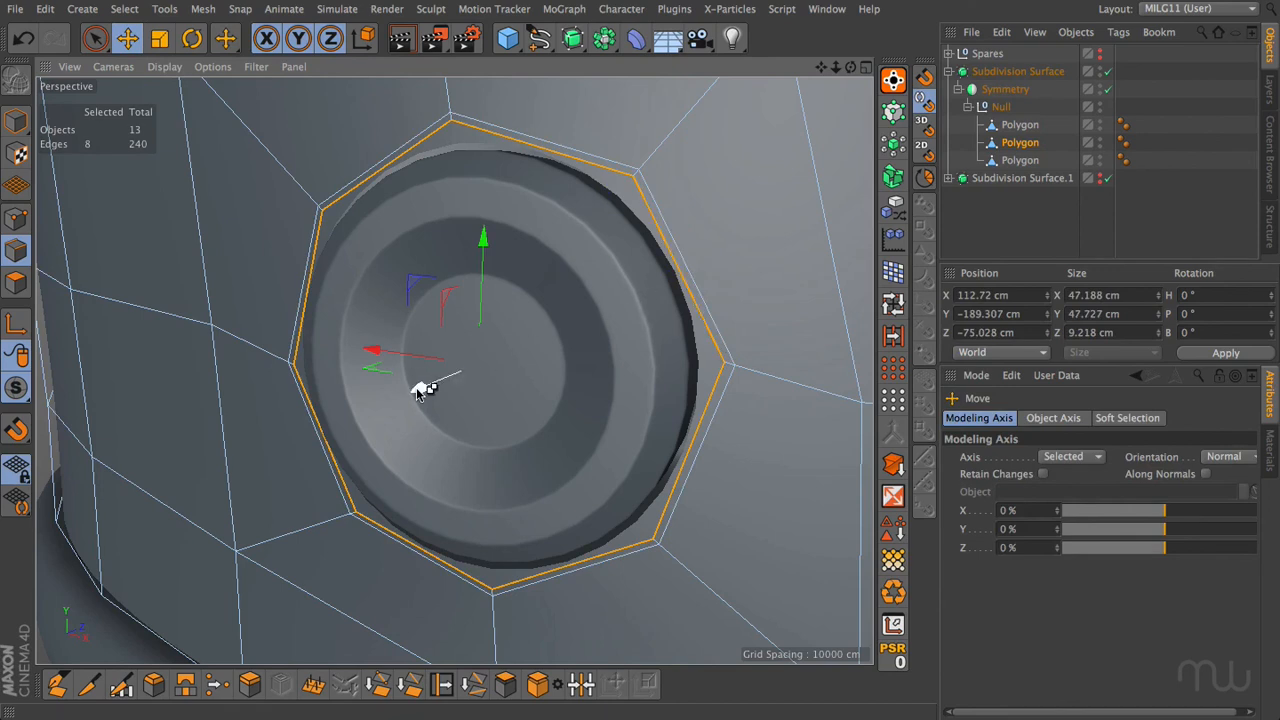
left_click_drag(418, 390, 505, 377, "ctrl")
left_click_drag(840, 69, 796, 68)
left_click(767, 199)
left_click(974, 216)
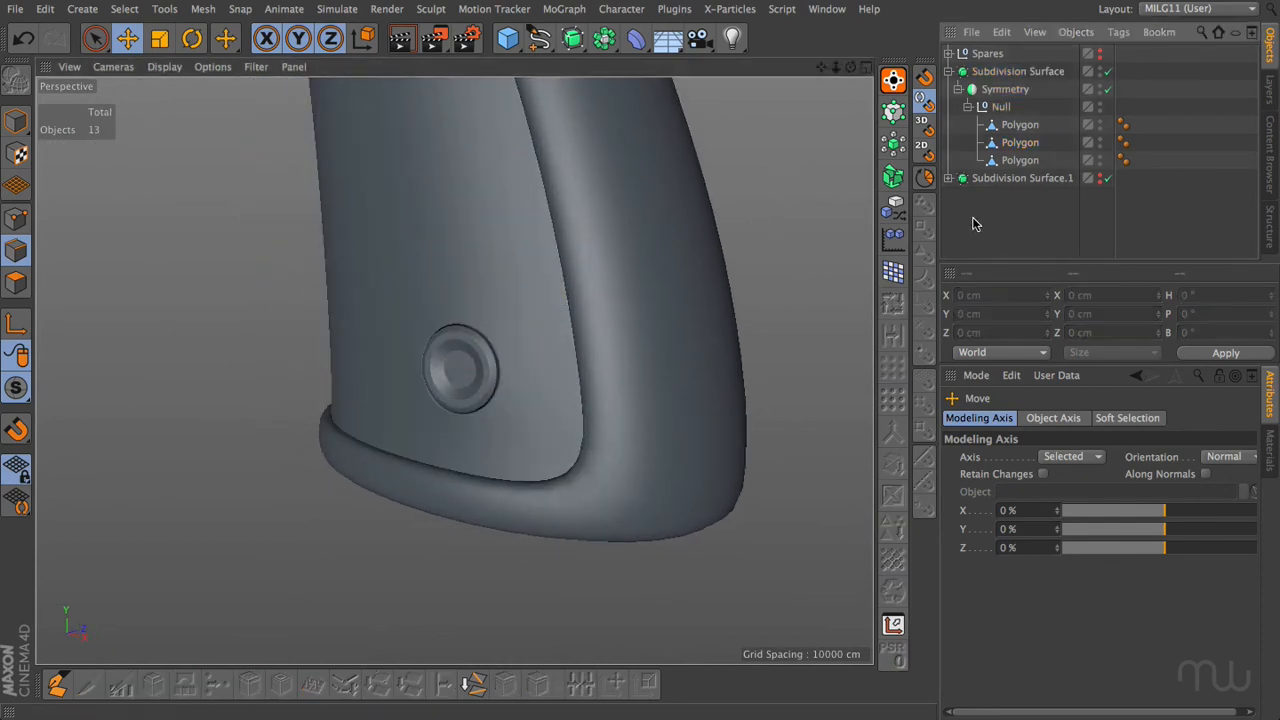
Render the view and examine how the disc fits into the panel's hole
left_click_drag(850, 68, 703, 160)
key("ctrl+r")
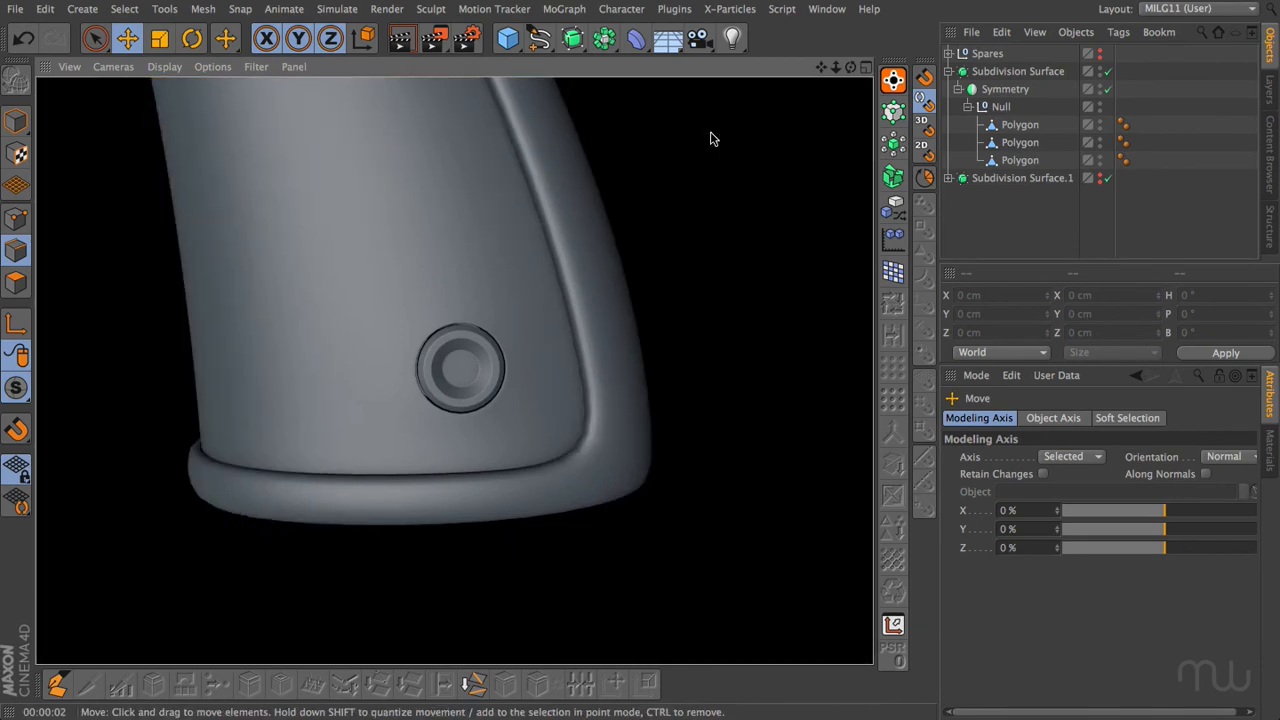
scroll(456, 368, "up", 10)
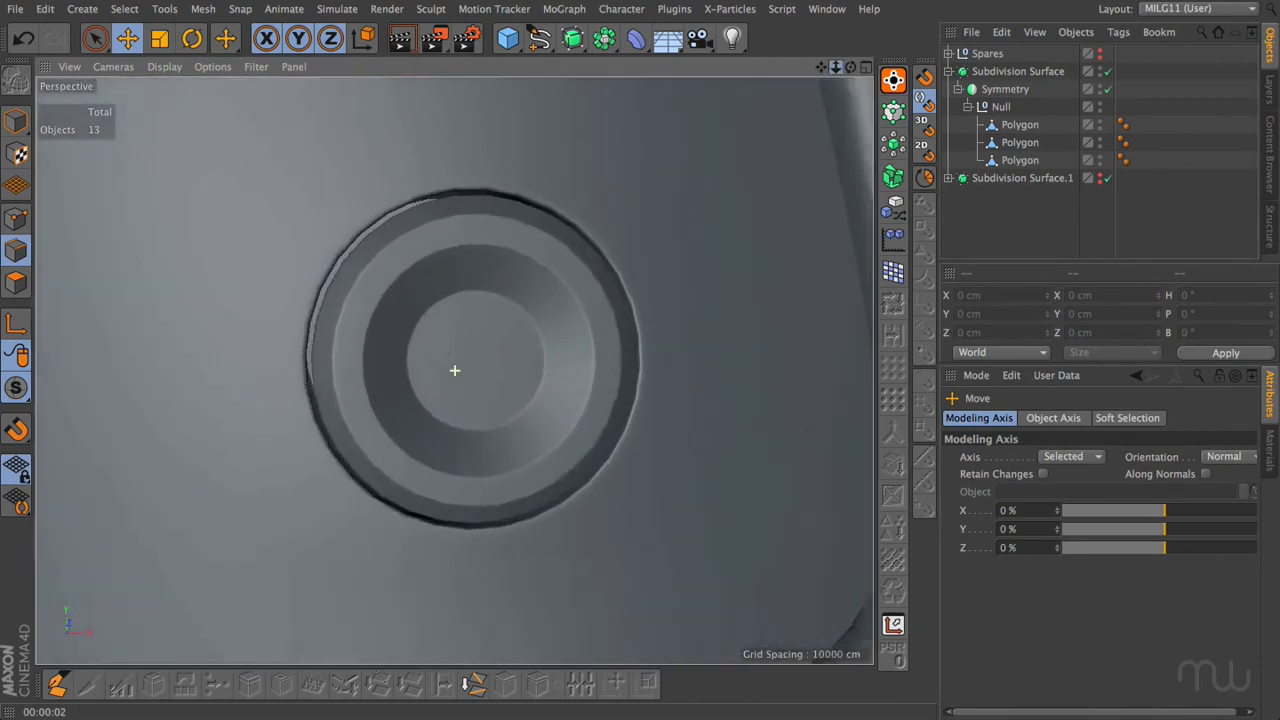
scroll(454, 370, "up", 3)
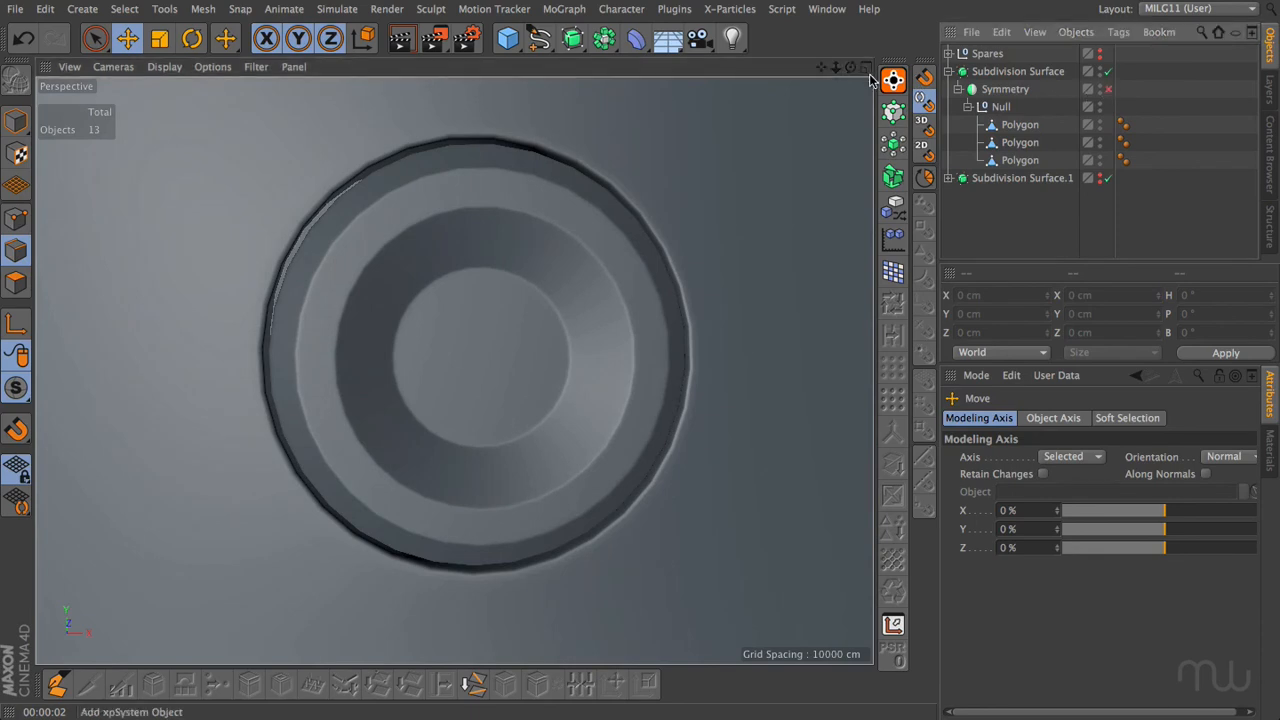
From behind the panel, select the hole's rear edge loop and extrude it 6.68 cm with a 90° edge angle
left_click_drag(851, 67, 385, 72)
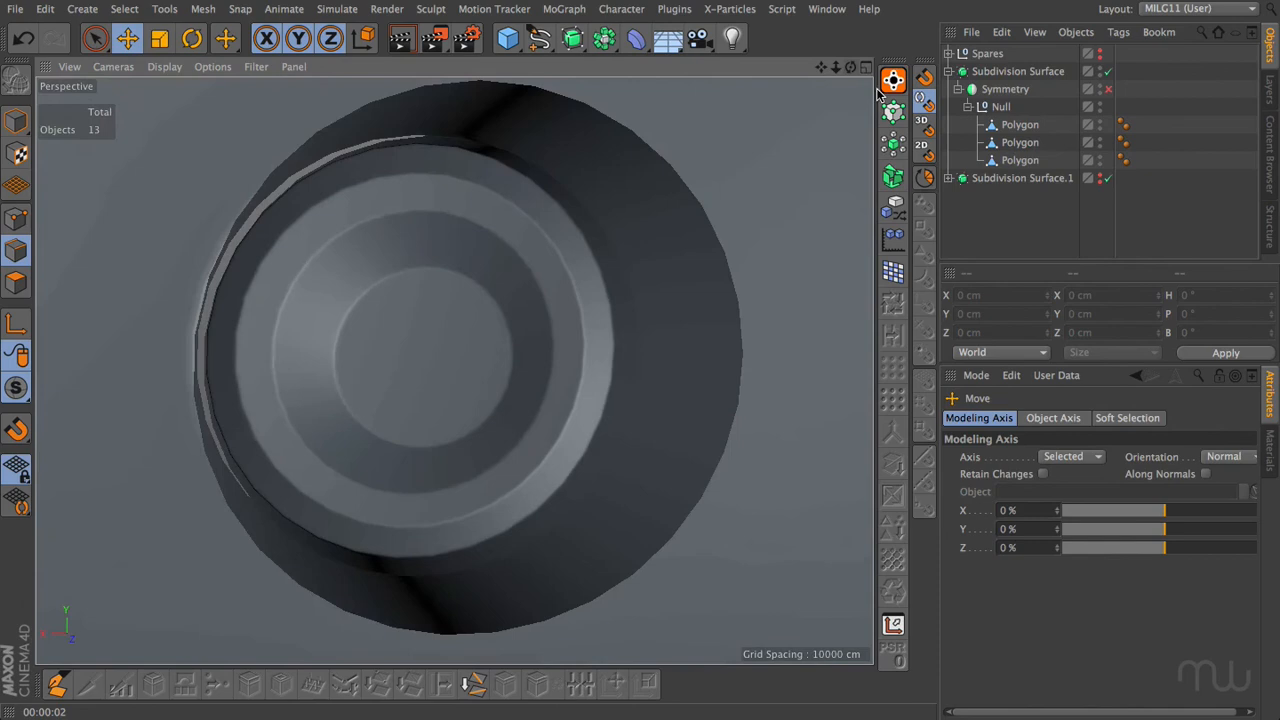
left_click(1020, 160)
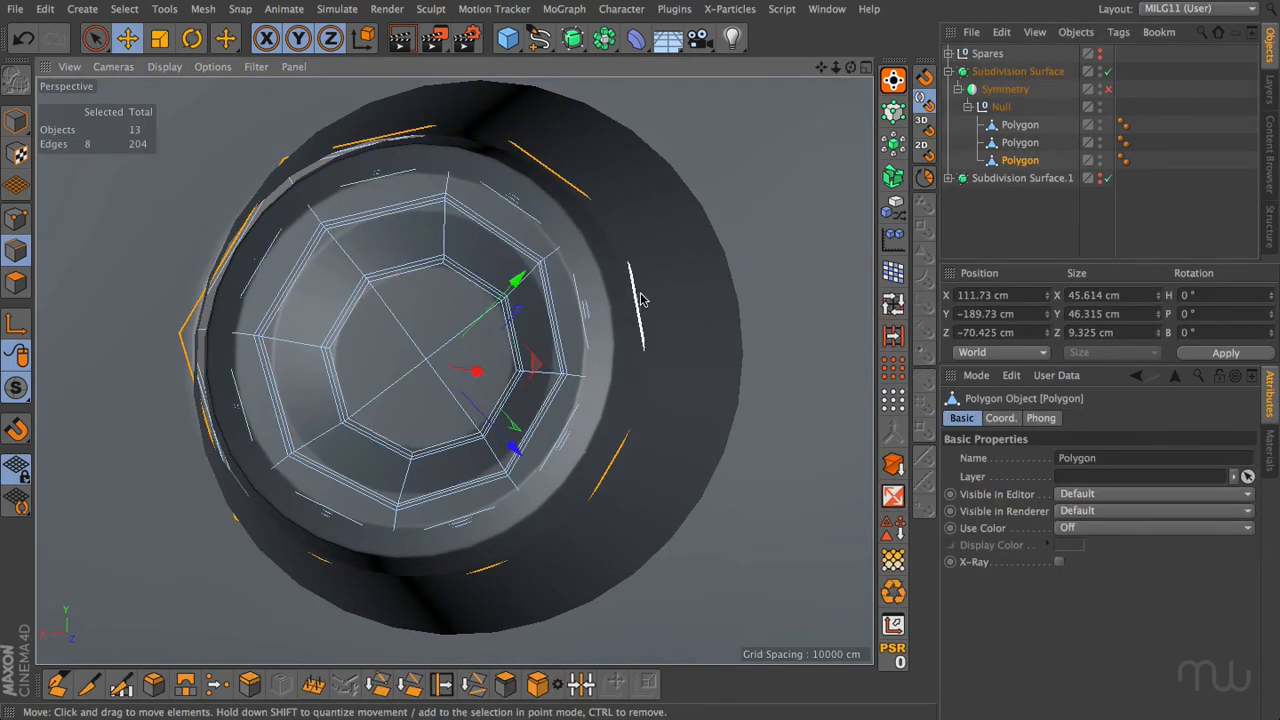
left_click(1030, 142)
double_click(705, 185)
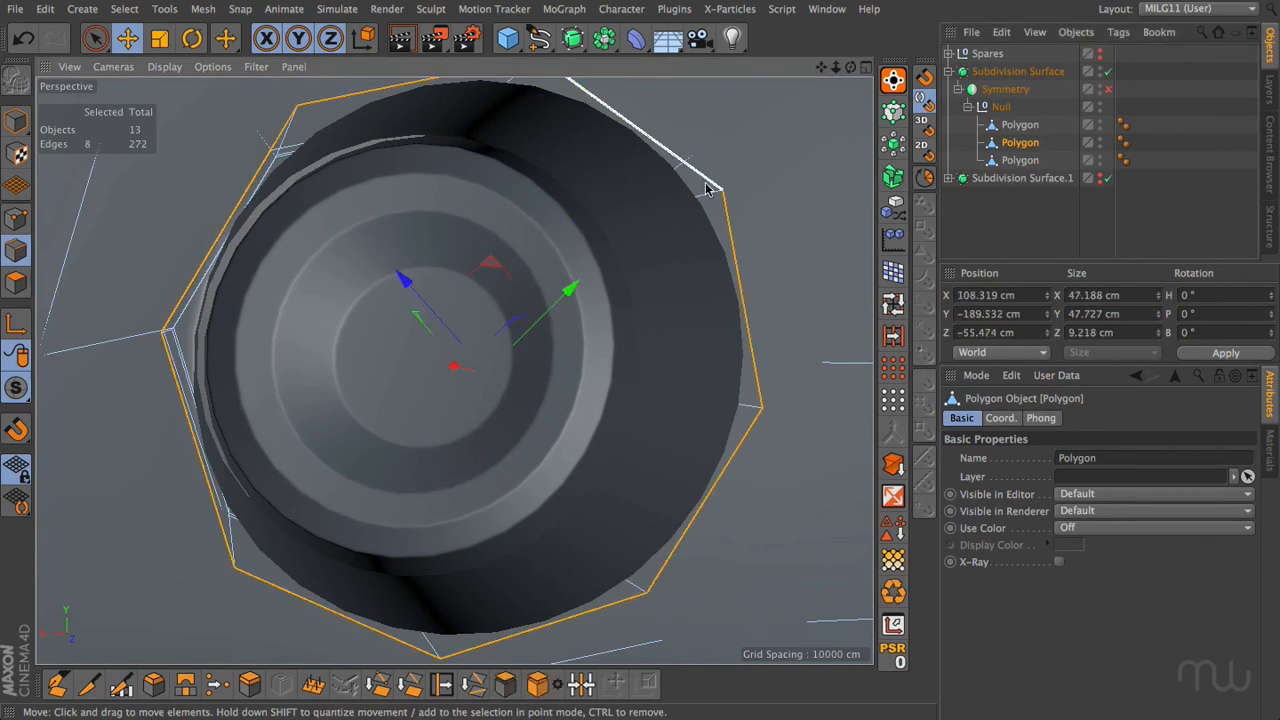
left_click(249, 684)
left_click(1048, 549)
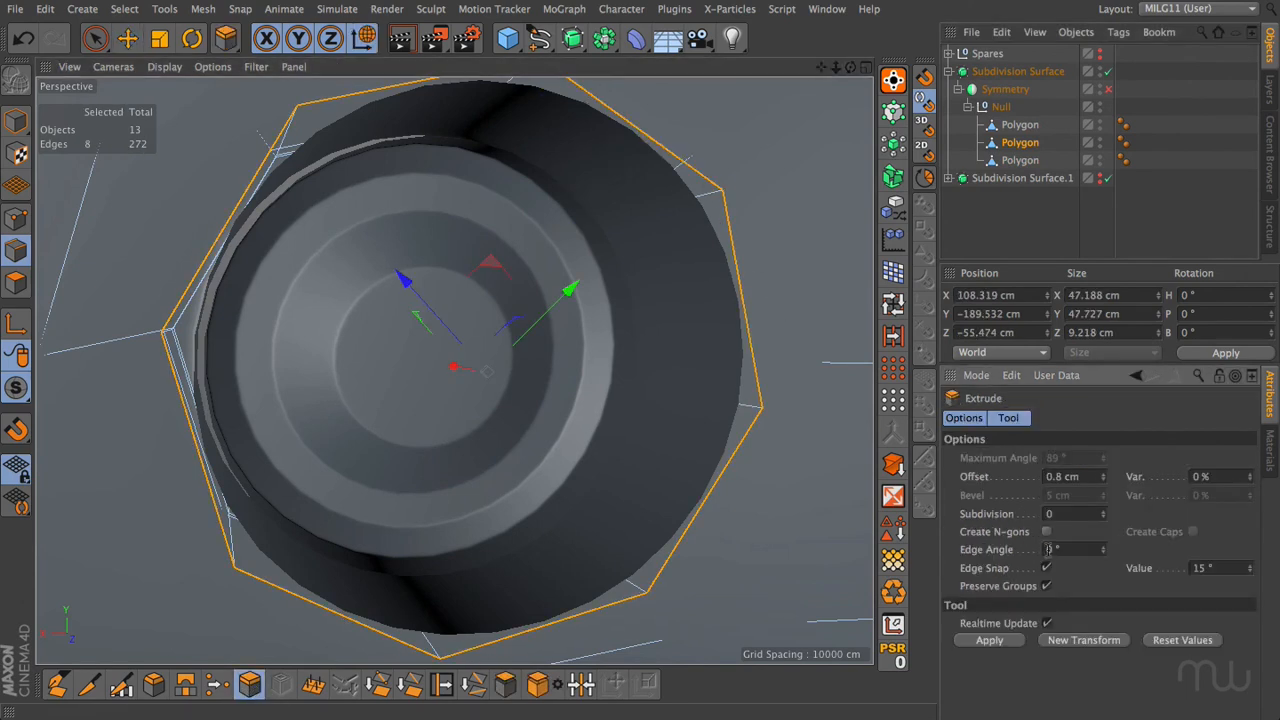
left_click_drag(803, 466, 1022, 466)
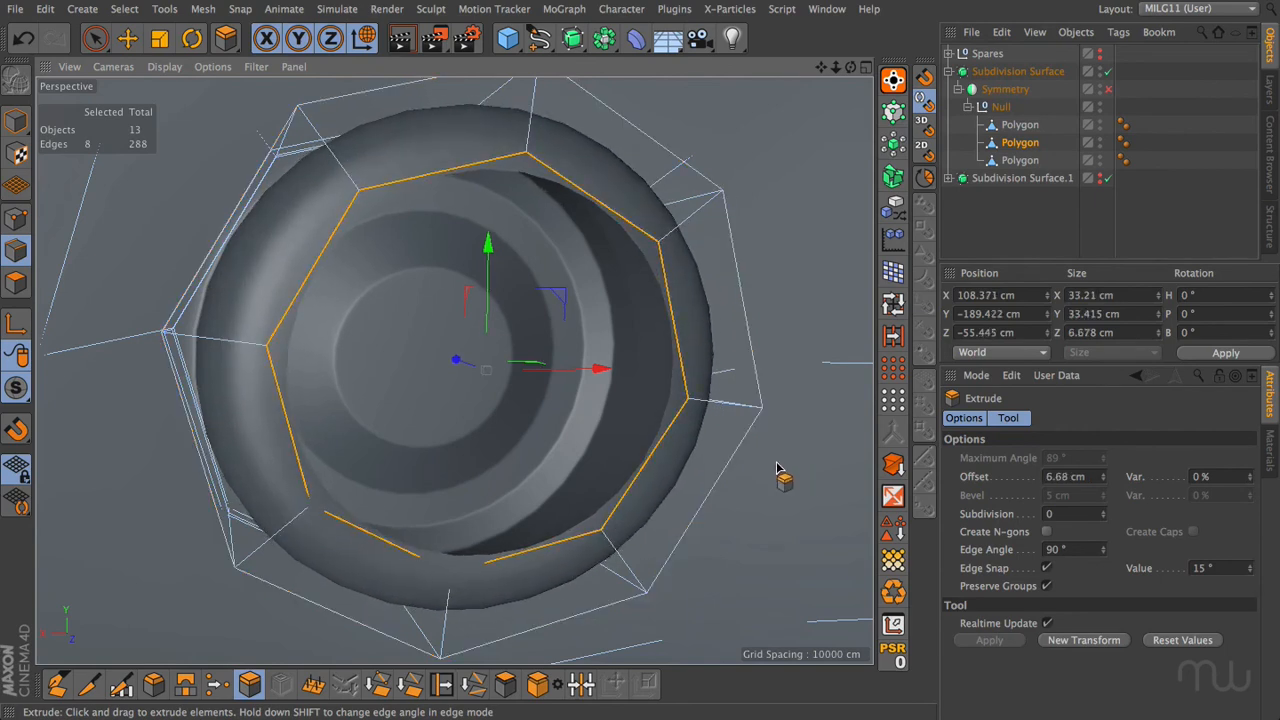
Re-enable Symmetry, render the whole grip in the viewport and deselect the panel
left_click_drag(851, 67, 1206, 67)
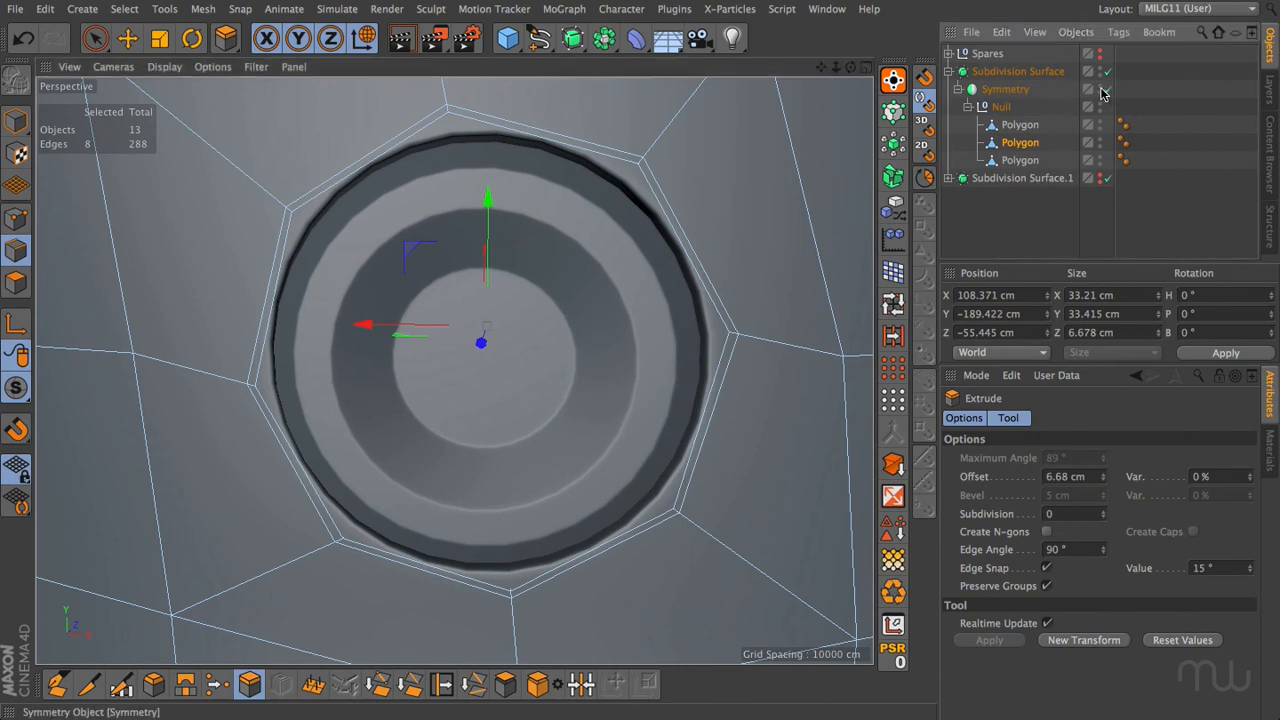
scroll(454, 372, "down", 5)
scroll(454, 372, "down", 2)
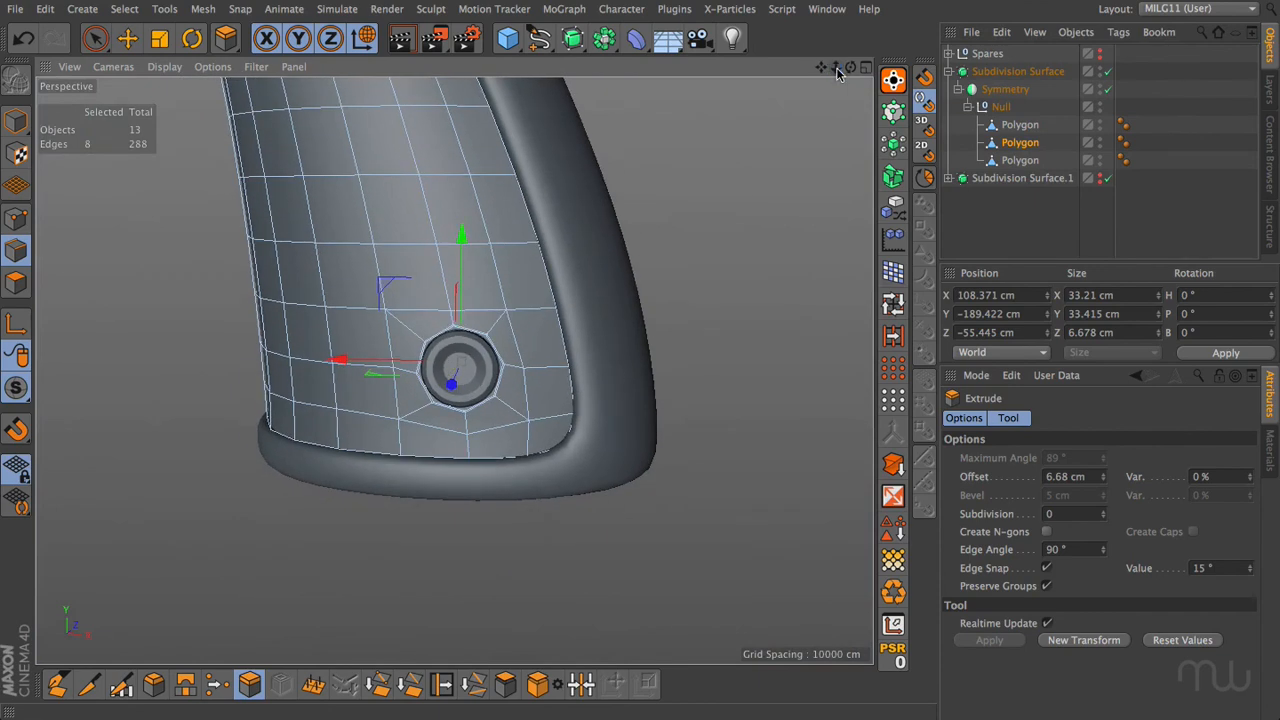
left_click_drag(850, 67, 808, 72)
left_click(403, 40)
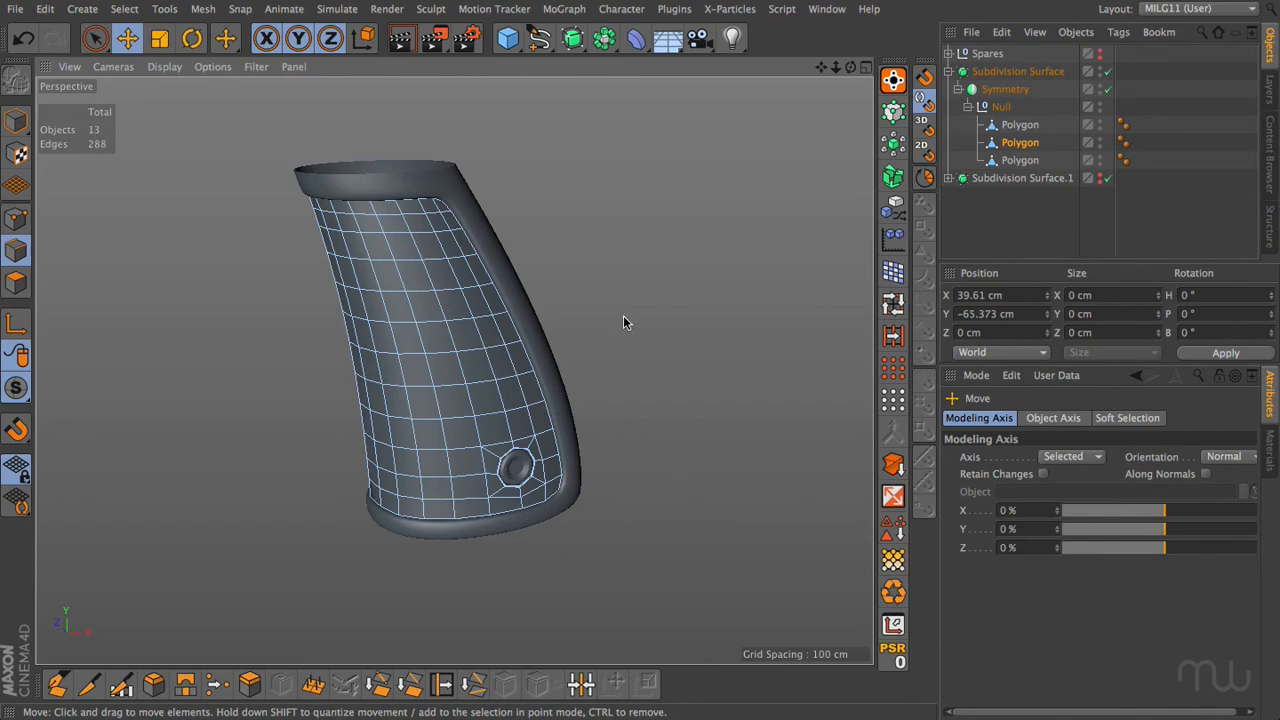
left_click(1035, 208)
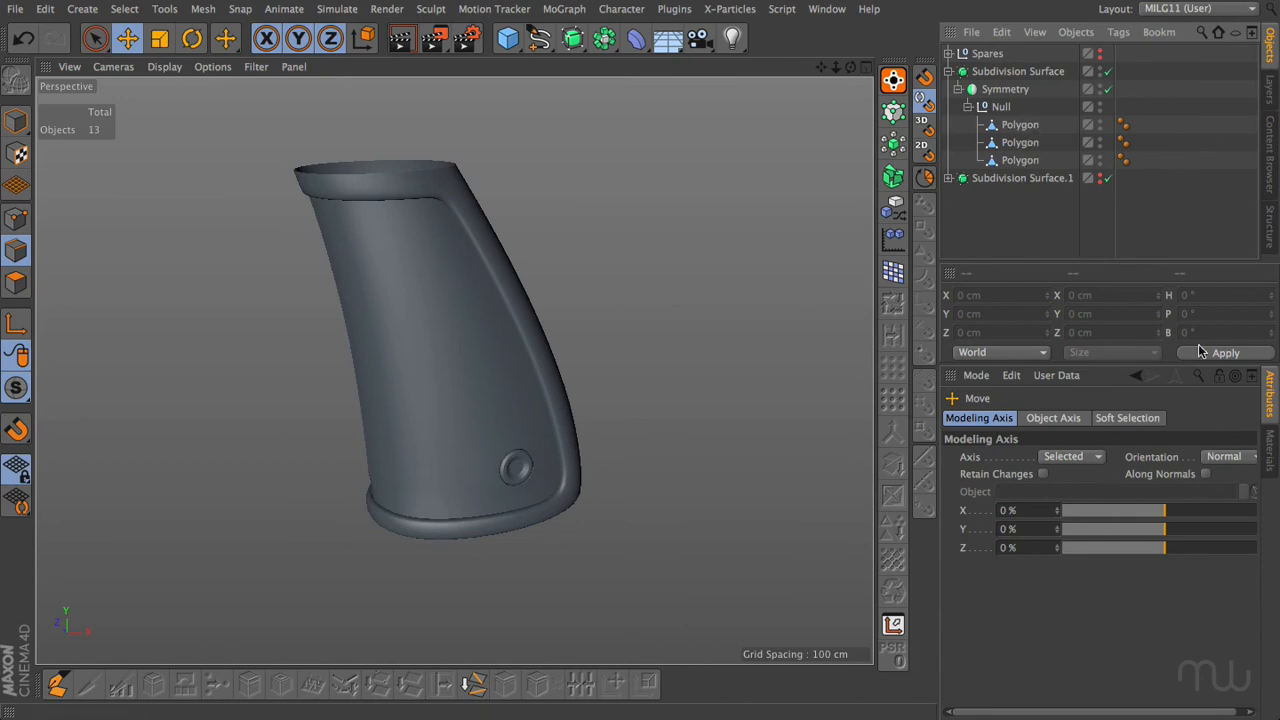
Create three new materials
left_click(1271, 452)
double_click(1022, 440)
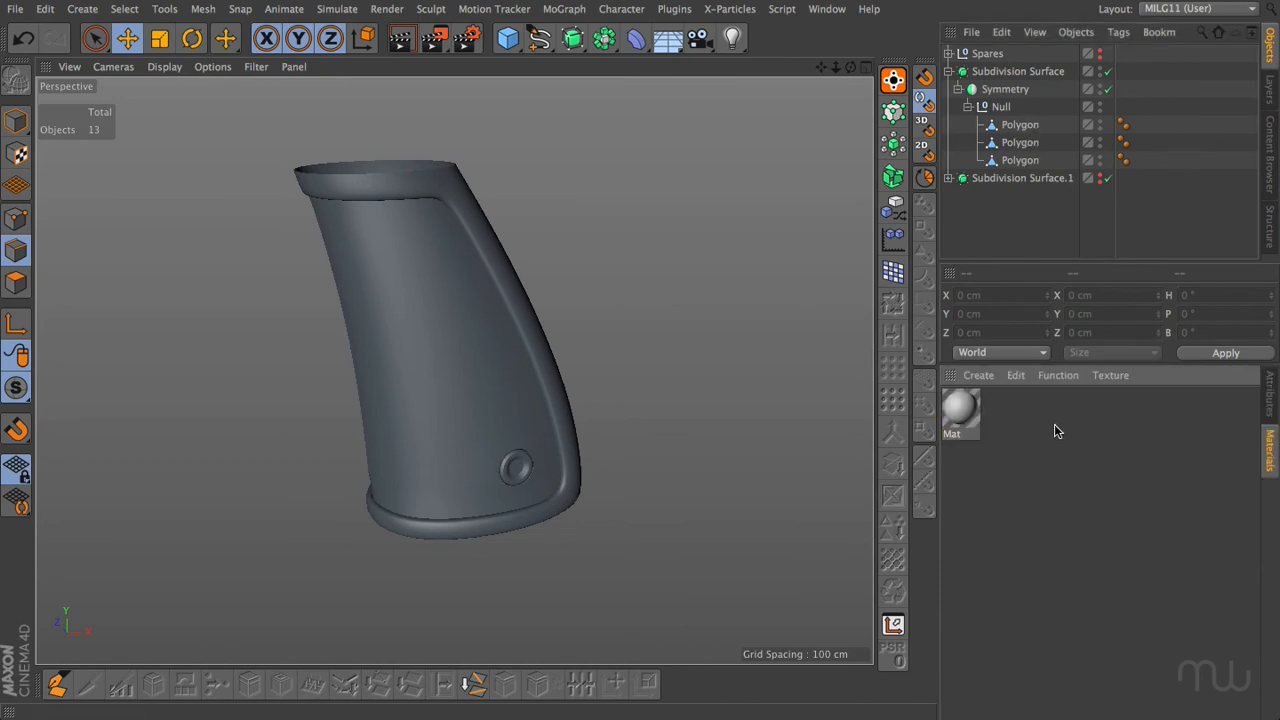
double_click(1056, 431)
double_click(1088, 428)
Set the colour of material Mat.2 to a near-black grey with RGB 34, 34, 34
double_click(961, 411)
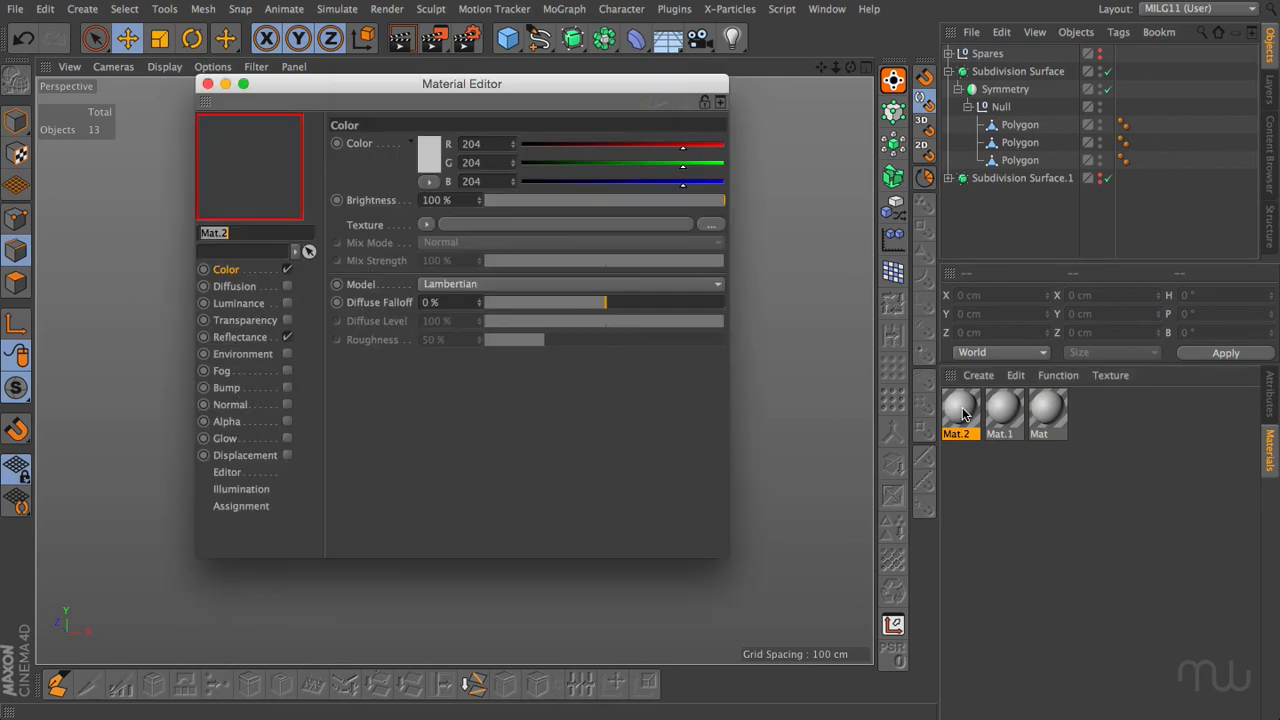
left_click(432, 160)
left_click_drag(325, 163, 320, 193)
left_click(463, 231)
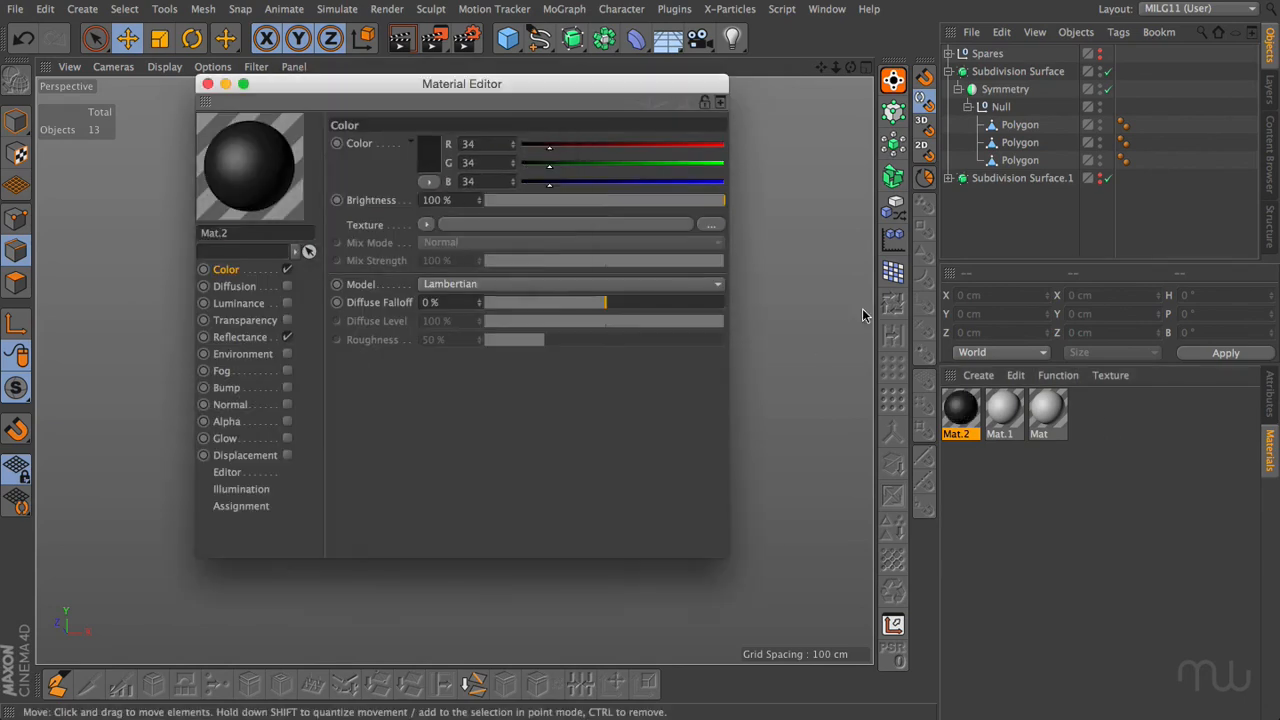
Set the colour of material Mat.1 to dark grey with RGB 81, 81, 81 and close the Material Editor
left_click(1003, 410)
left_click(428, 155)
left_click_drag(324, 150, 310, 176)
left_click(472, 232)
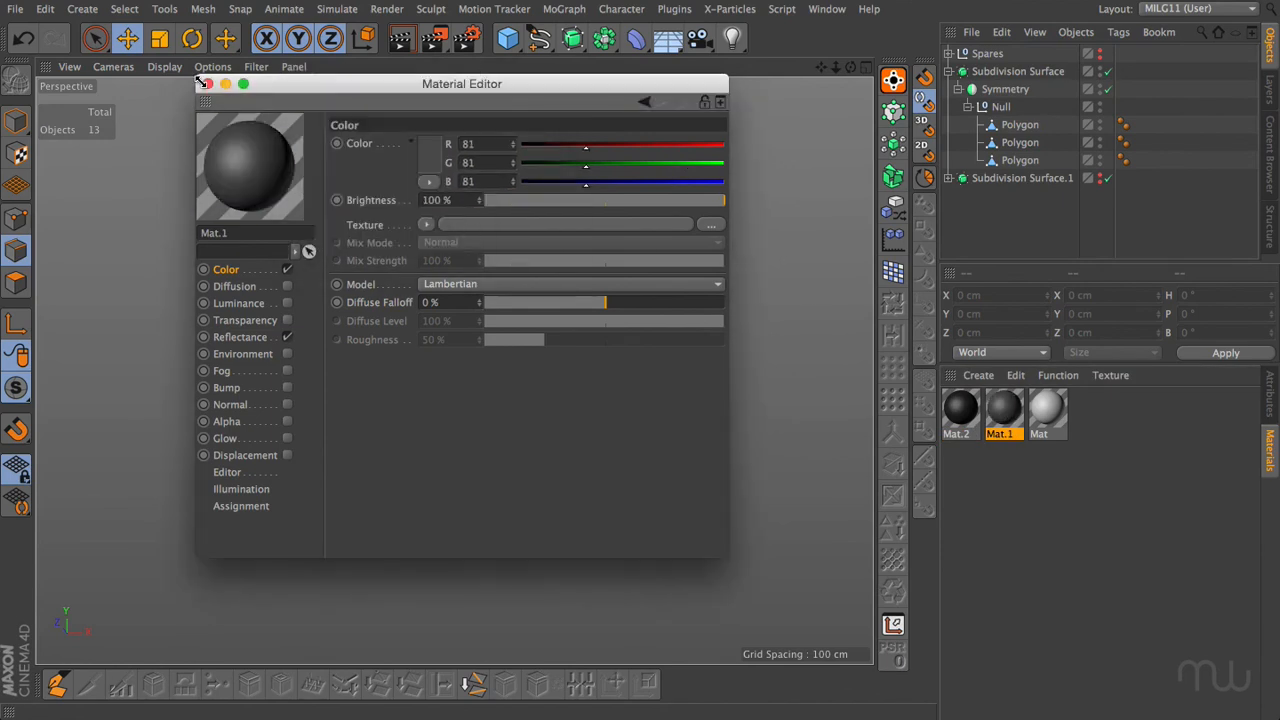
left_click(207, 83)
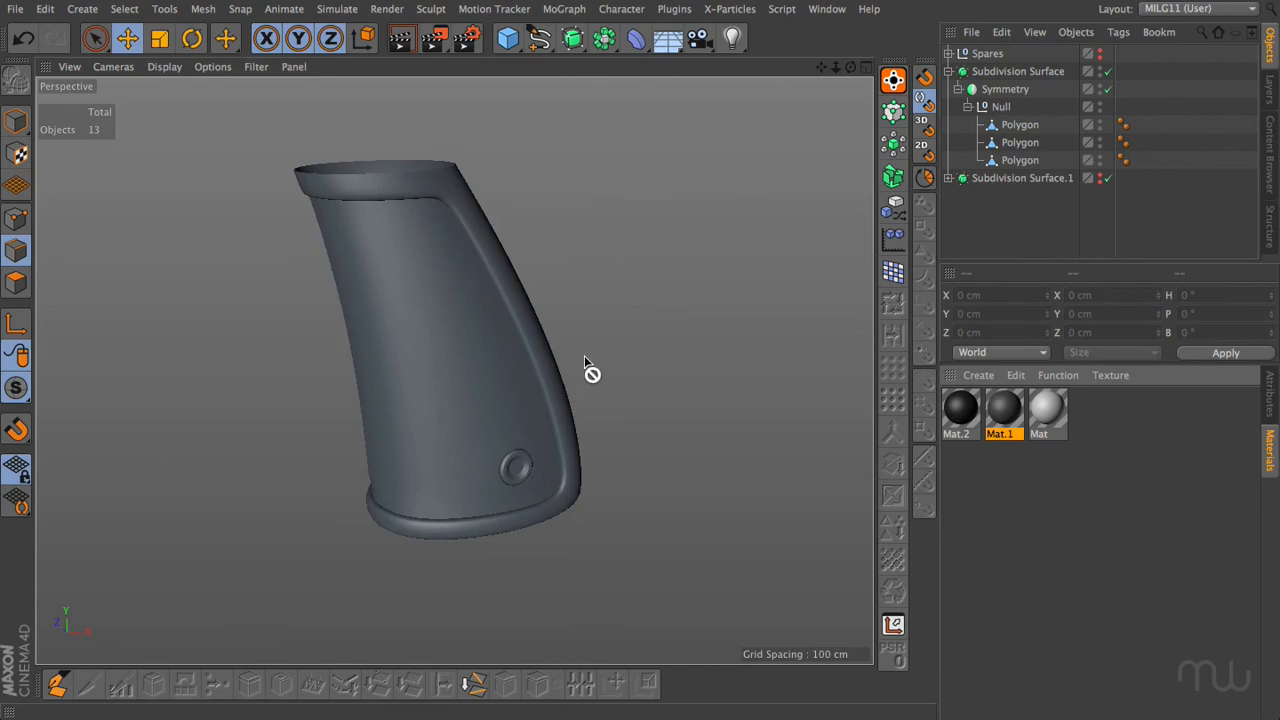
Apply Mat.1 to the outer frame, Mat.2 to the wall panel and the light material Mat to the disc
left_click_drag(548, 362, 548, 363)
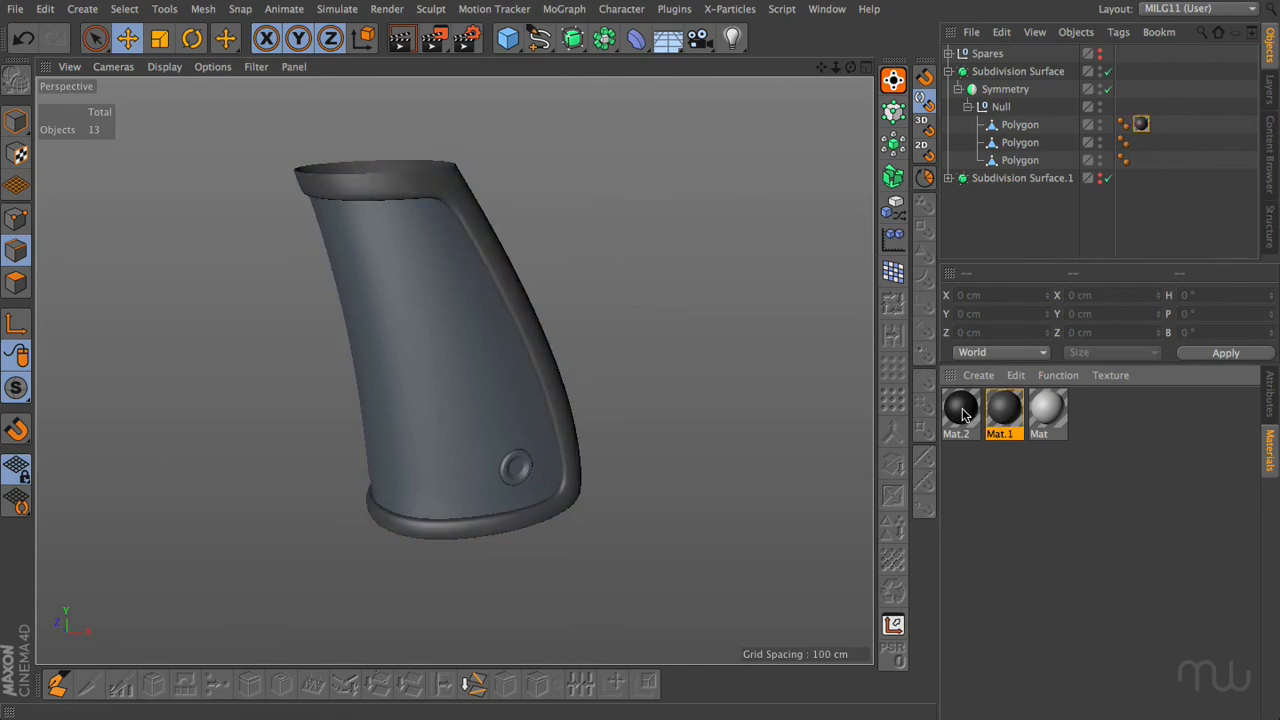
left_click_drag(475, 381, 475, 381)
left_click_drag(1008, 412, 1025, 161)
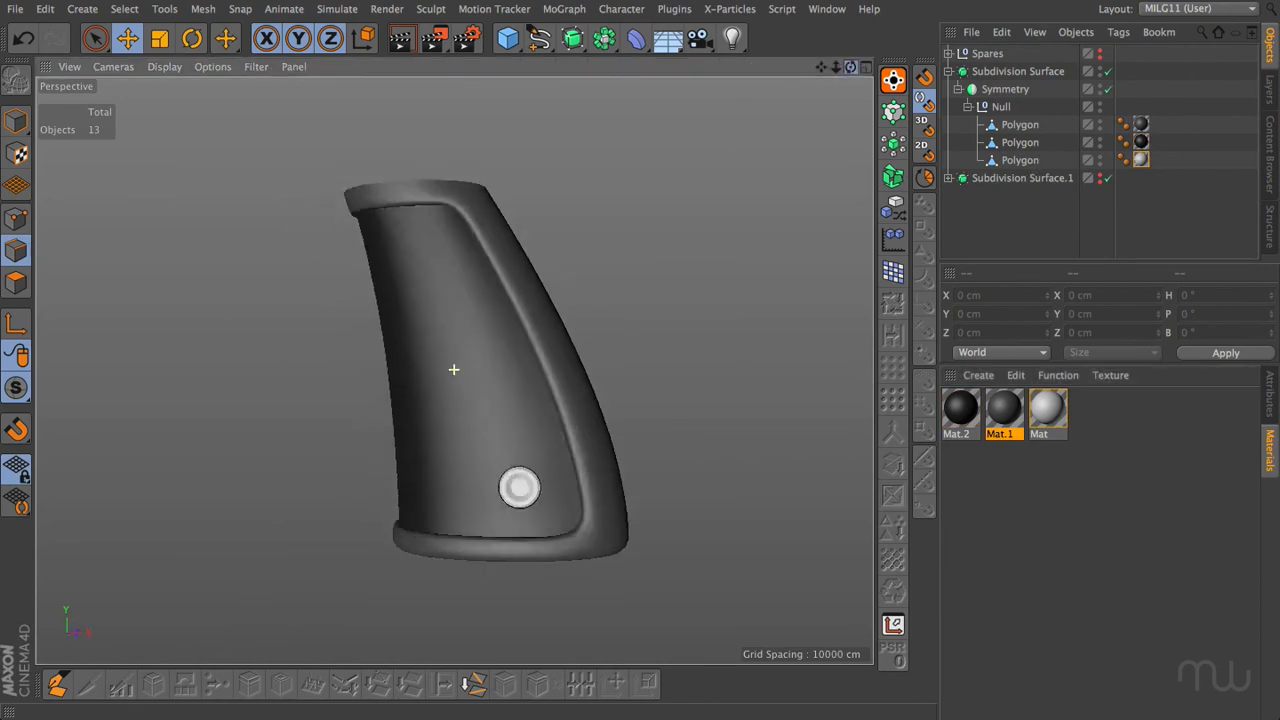
left_click_drag(454, 370, 514, 417, "alt")
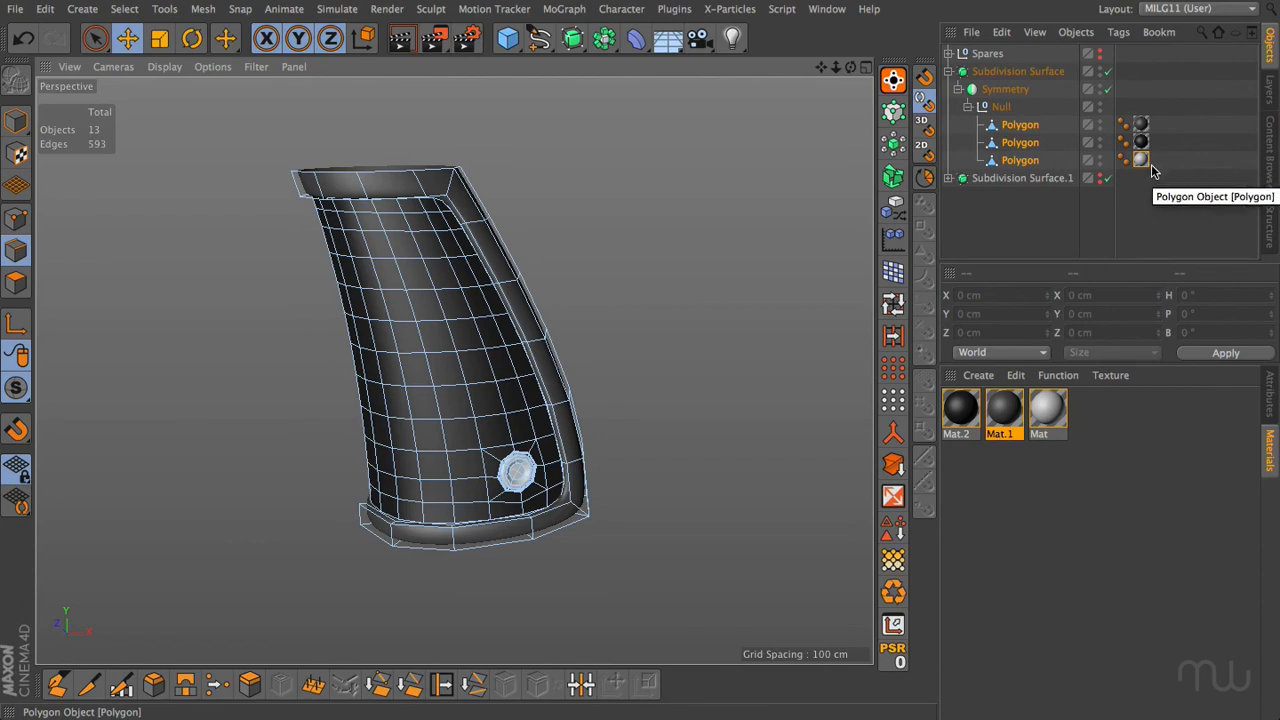
Render the finished engine model and examine the panel gaps up close in wireframe with the Subdivision Surface off
left_click(629, 369)
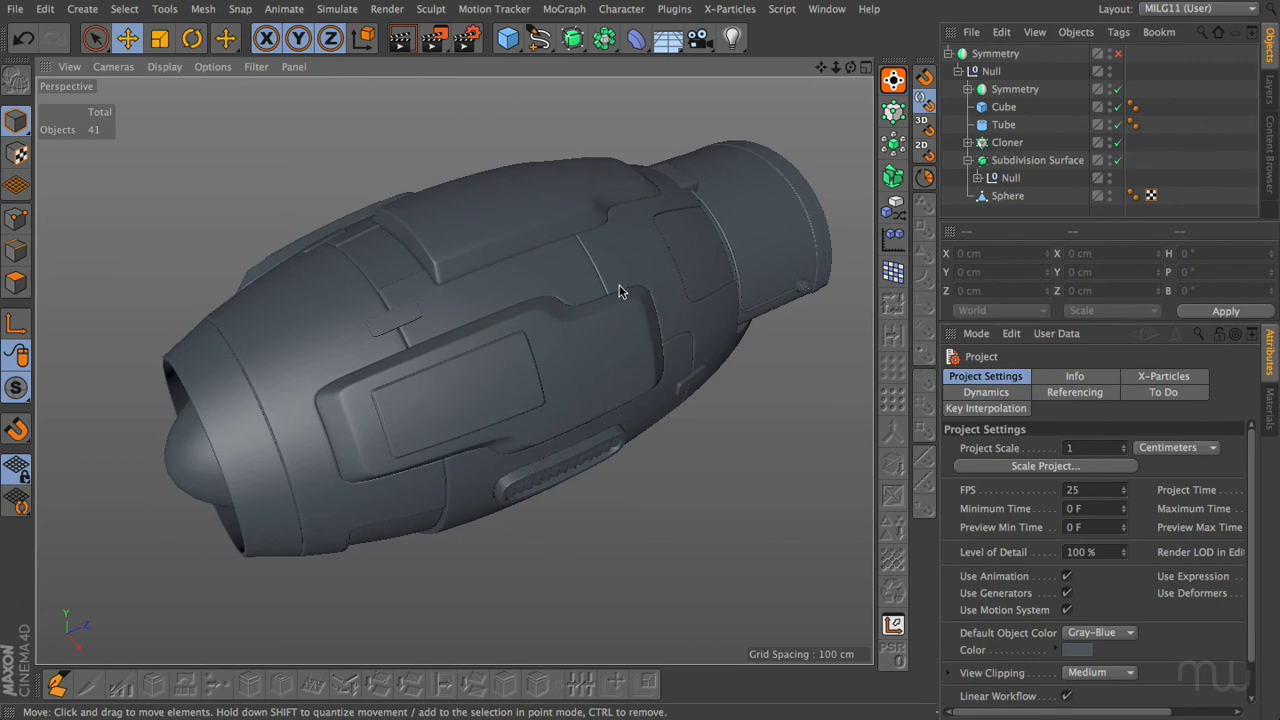
key("ctrl+r")
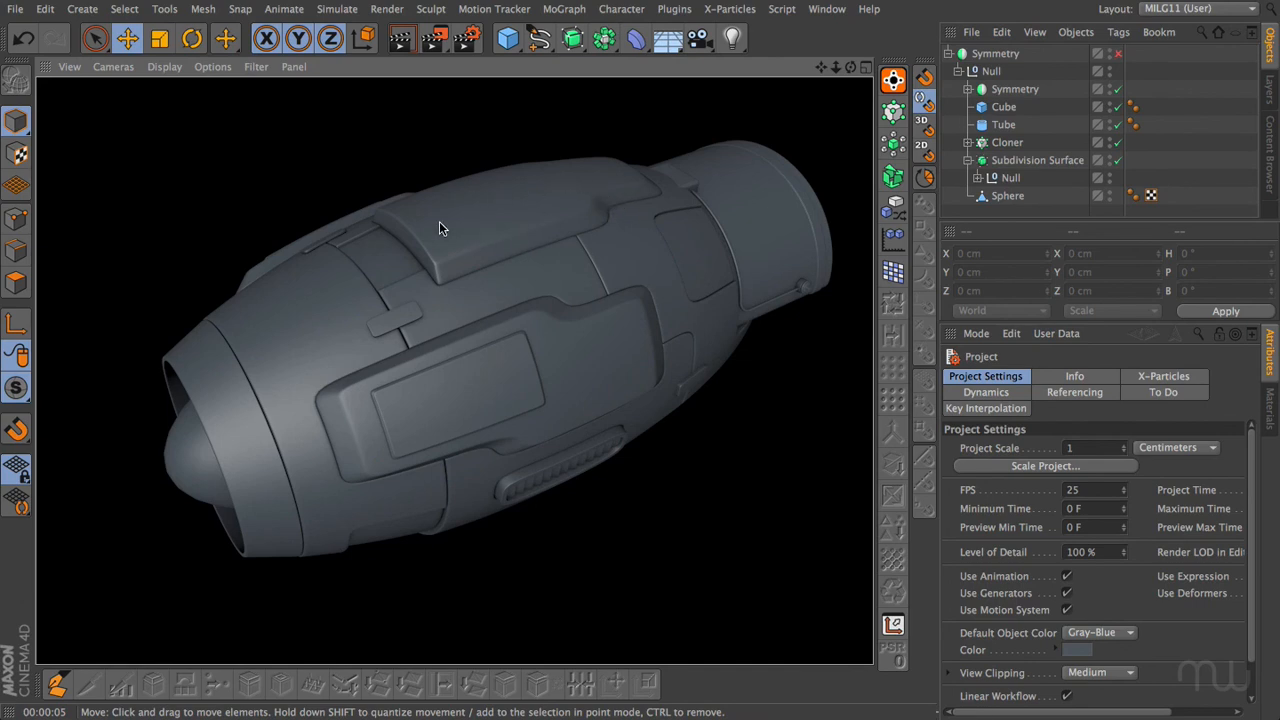
key("a")
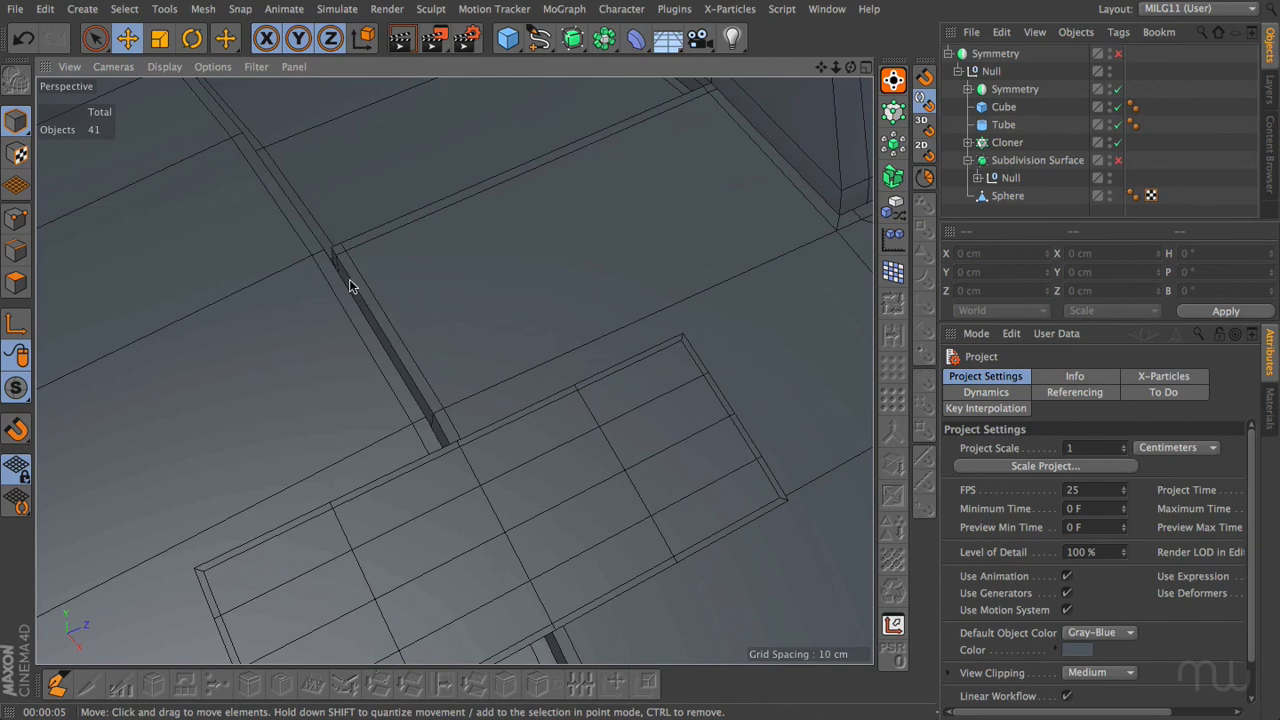
Turn the engine model's Subdivision Surface back on
scroll(363, 281, "down", 10)
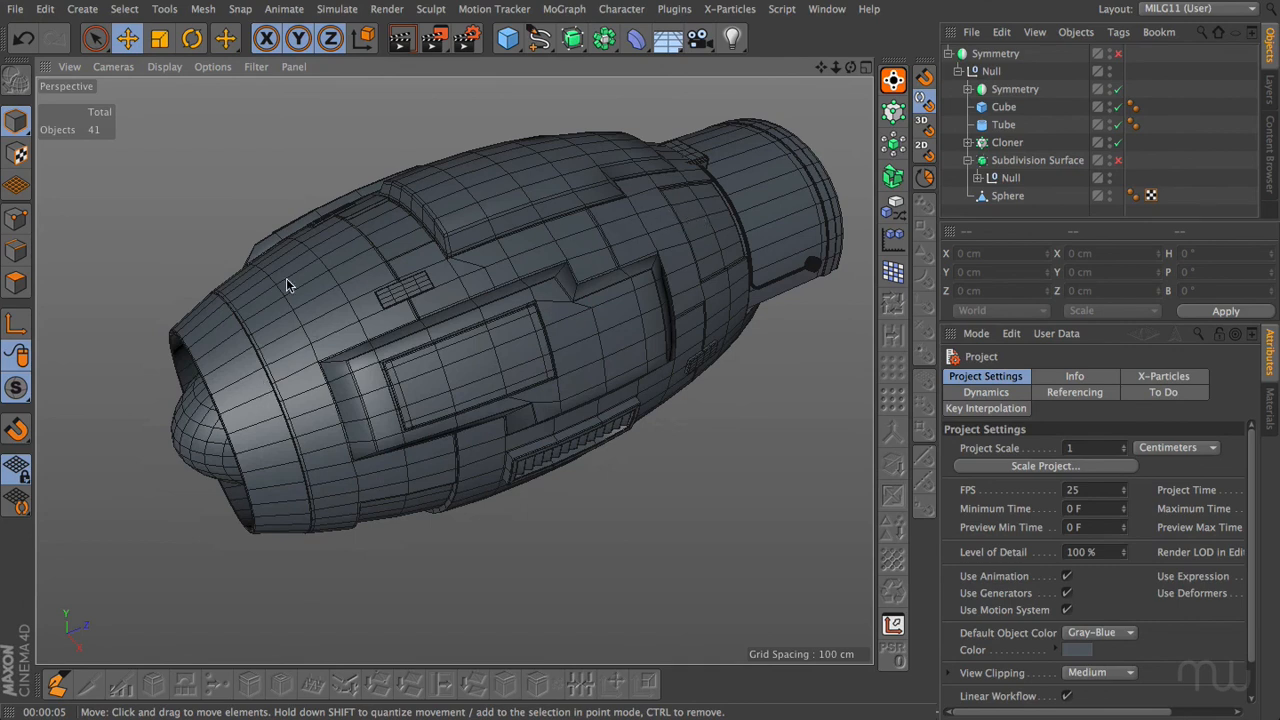
left_click(1118, 160)
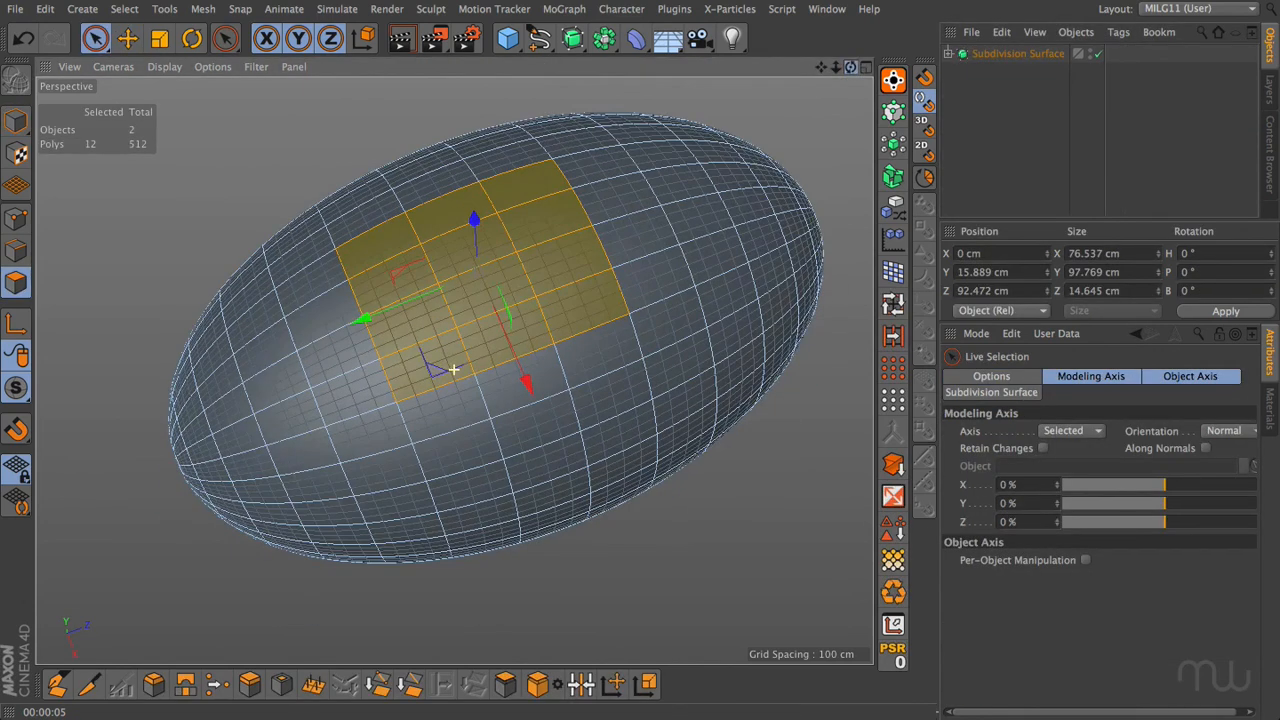
Round the corners of a four-by-four polygon patch on the ellipsoid and shrink it to 91.6 % with Normal Scale
mouse_move(695, 215)
left_mouse_down()
mouse_move(589, 294)
mouse_move(570, 290)
left_mouse_up()
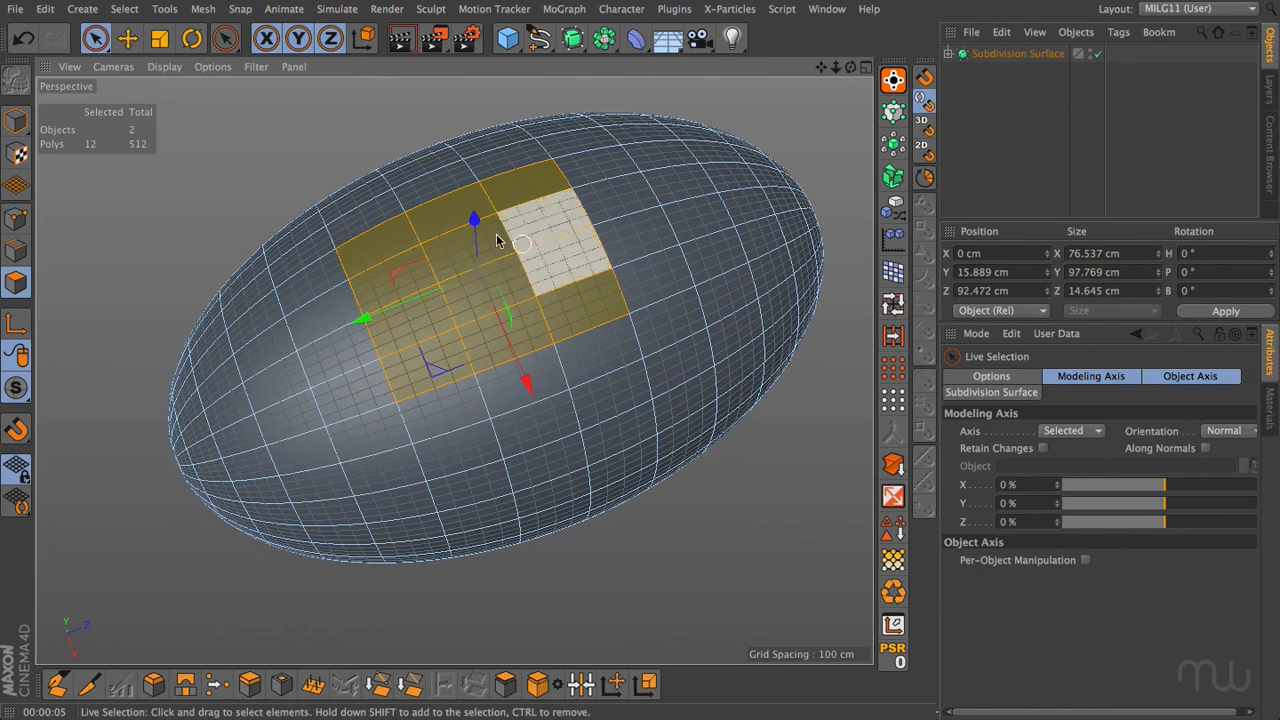
left_click_drag(572, 182, 611, 280)
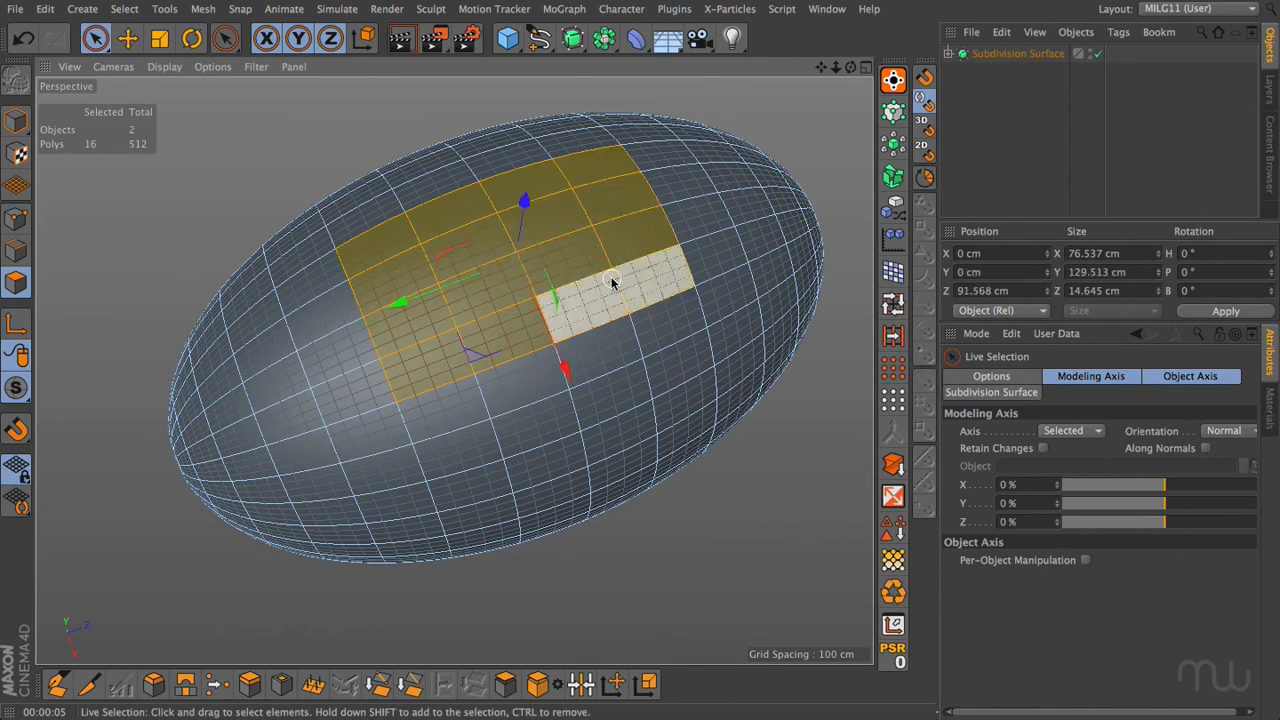
left_click(537, 684)
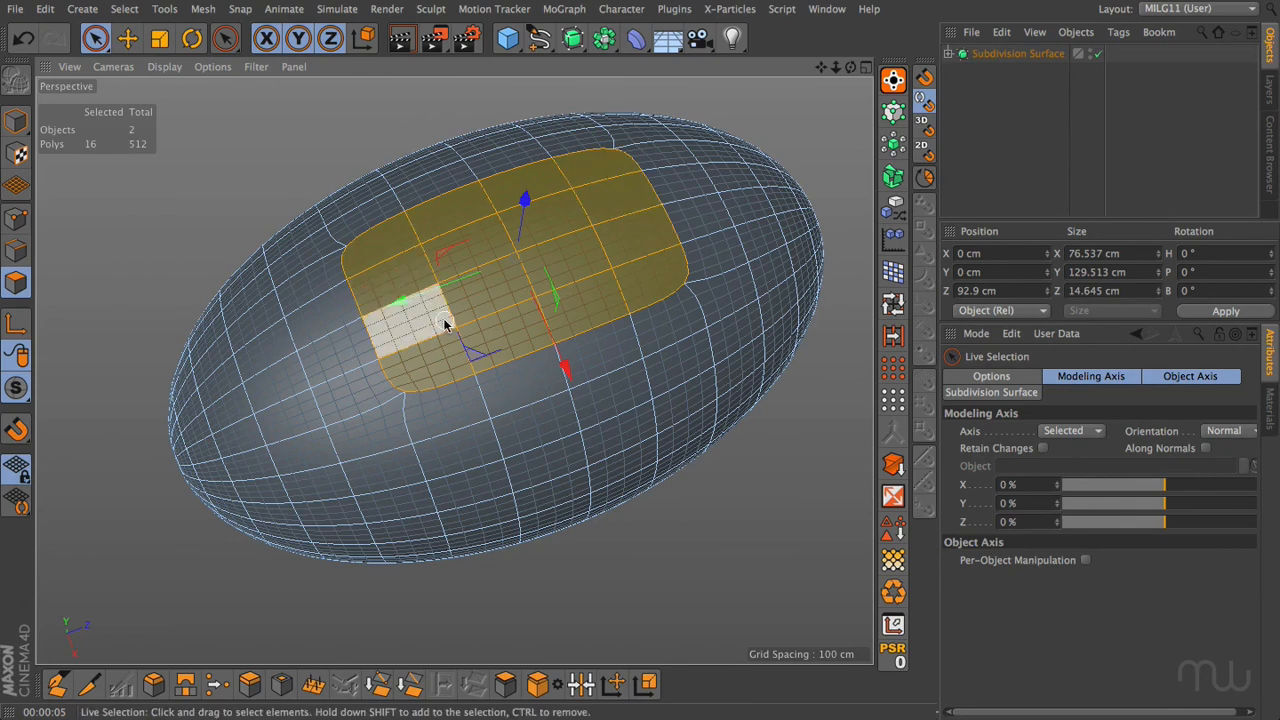
left_click(645, 684)
left_click_drag(677, 538, 663, 538)
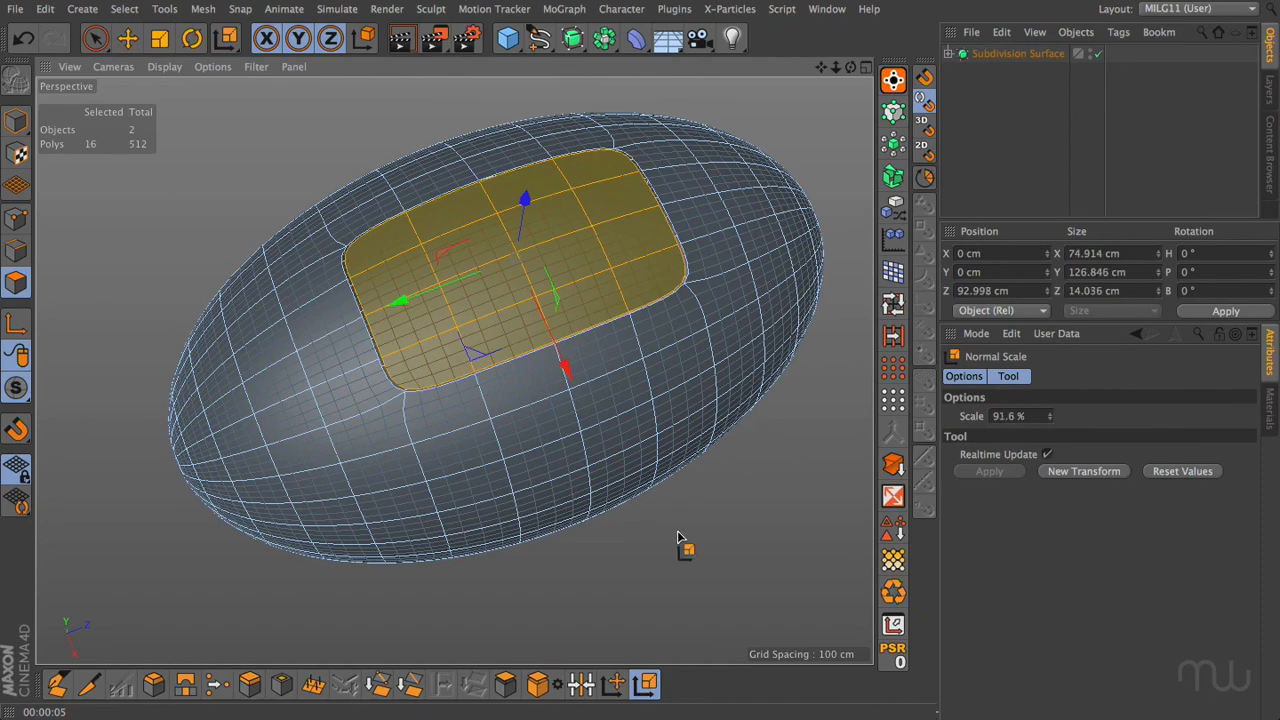
Select the inner and outer edge loops around the rounded panel and extrude both slightly into the body
left_click(16, 250)
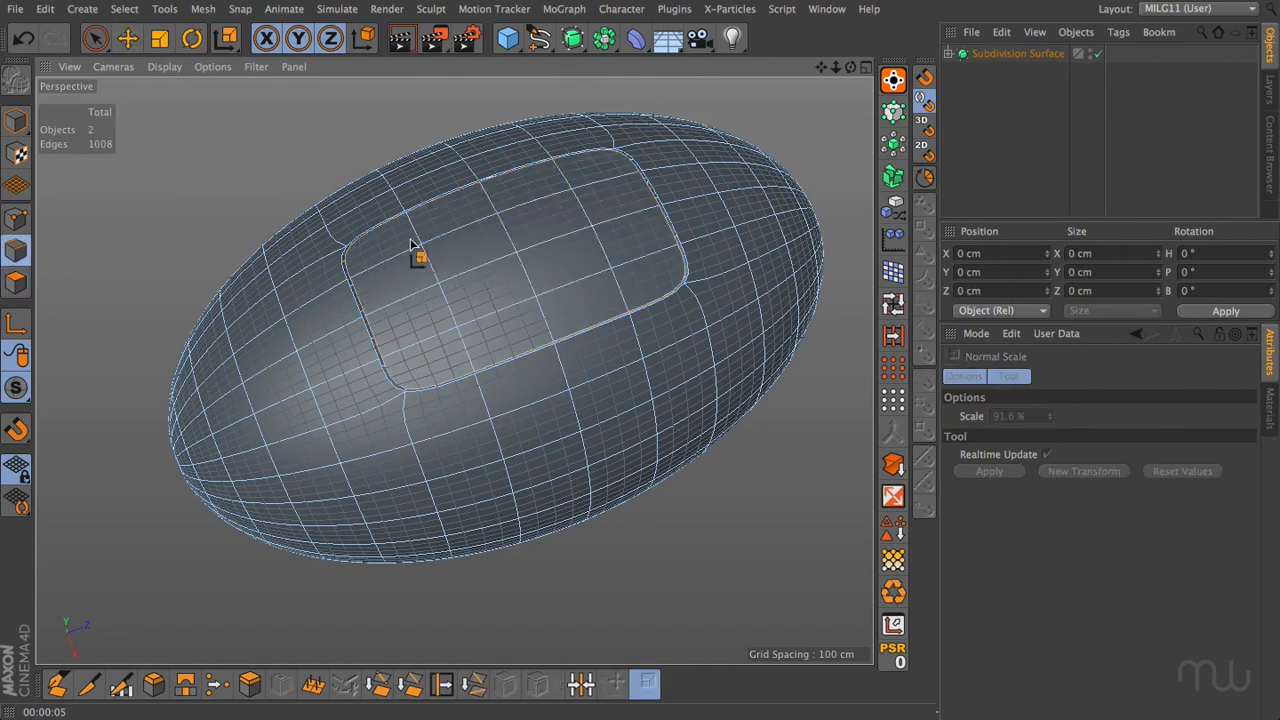
left_click(893, 303)
left_click(683, 285)
left_click(682, 281)
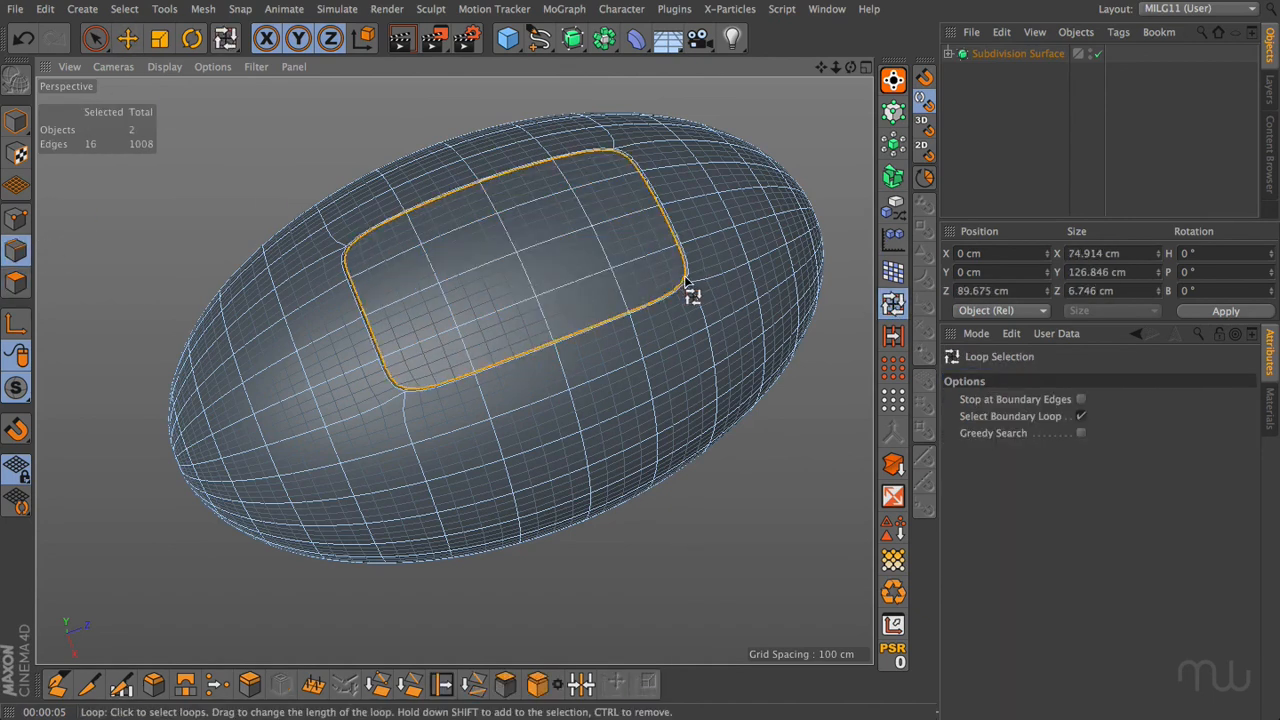
left_click(691, 279, "shift")
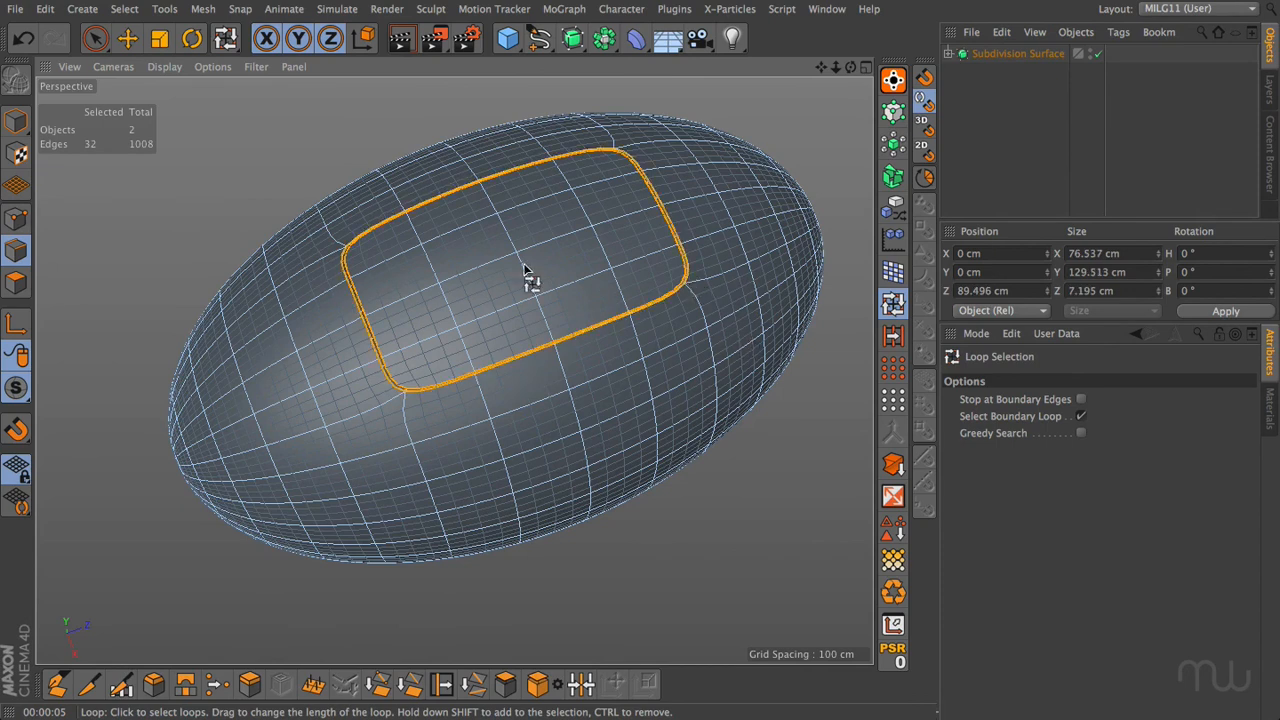
left_click(127, 38)
left_click_drag(524, 210, 528, 206, "ctrl")
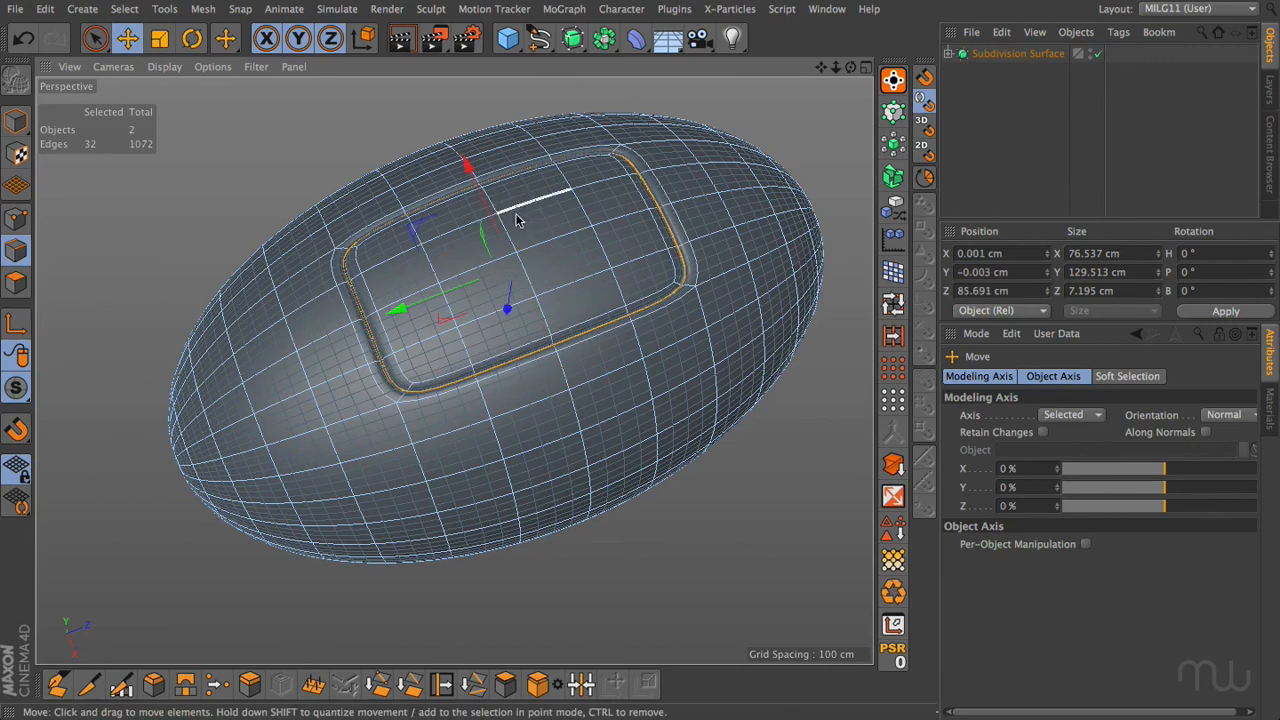
Extrude both panel edge loops a further 11.4 cm to deepen the gap walls, and clear the object selection
left_click(249, 683)
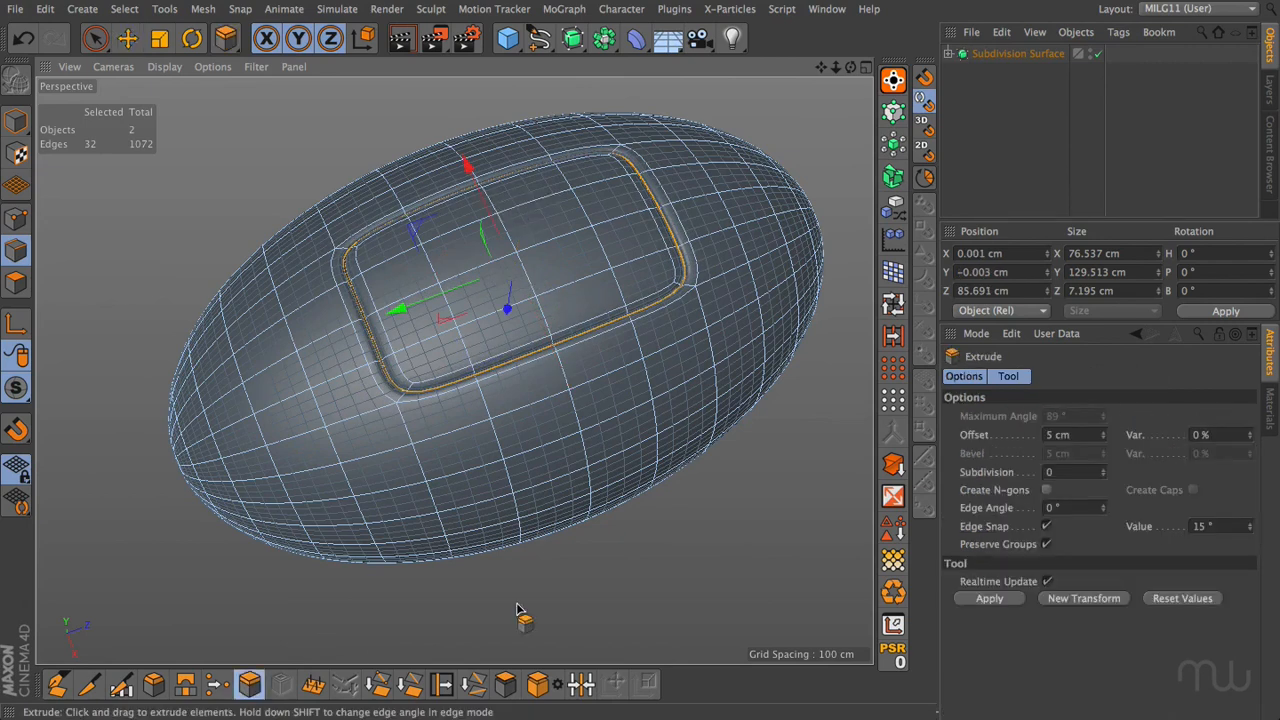
left_click_drag(640, 368, 662, 368)
left_click(1000, 118)
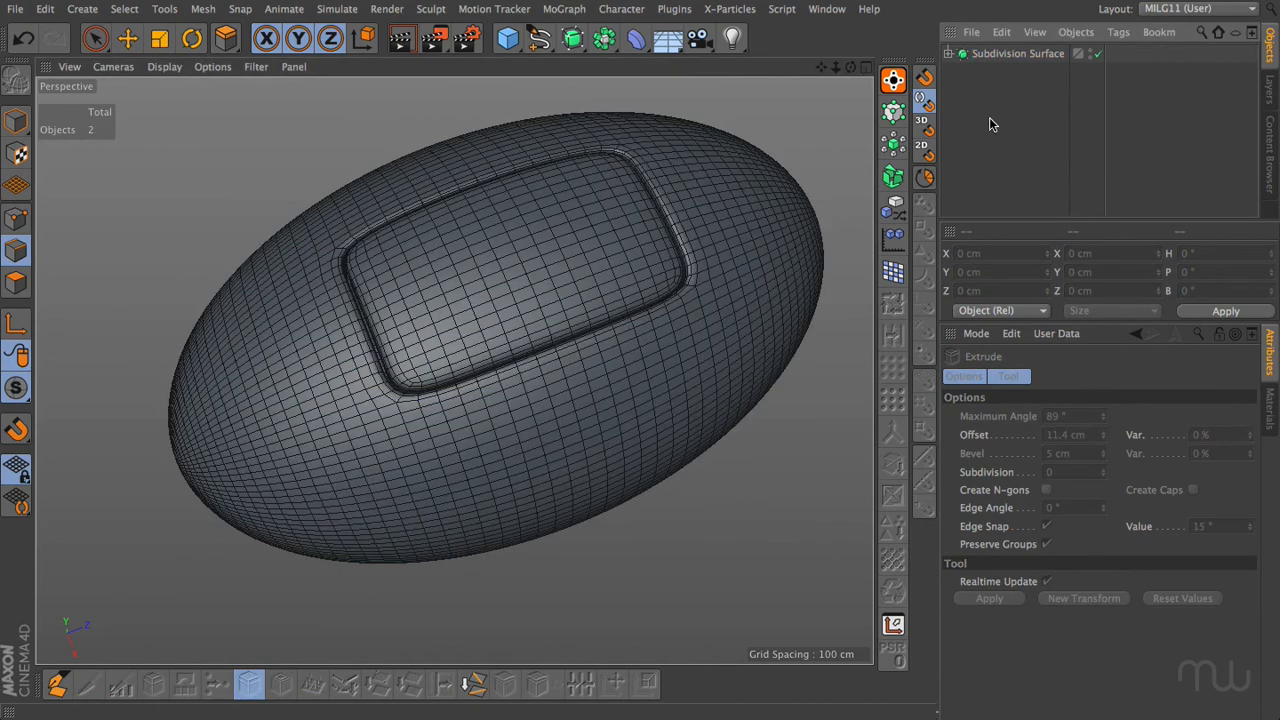
Select all polygons connected to the rounded panel and raise the panel slightly outward from the ellipsoid
left_click_drag(454, 370, 449, 363, "alt")
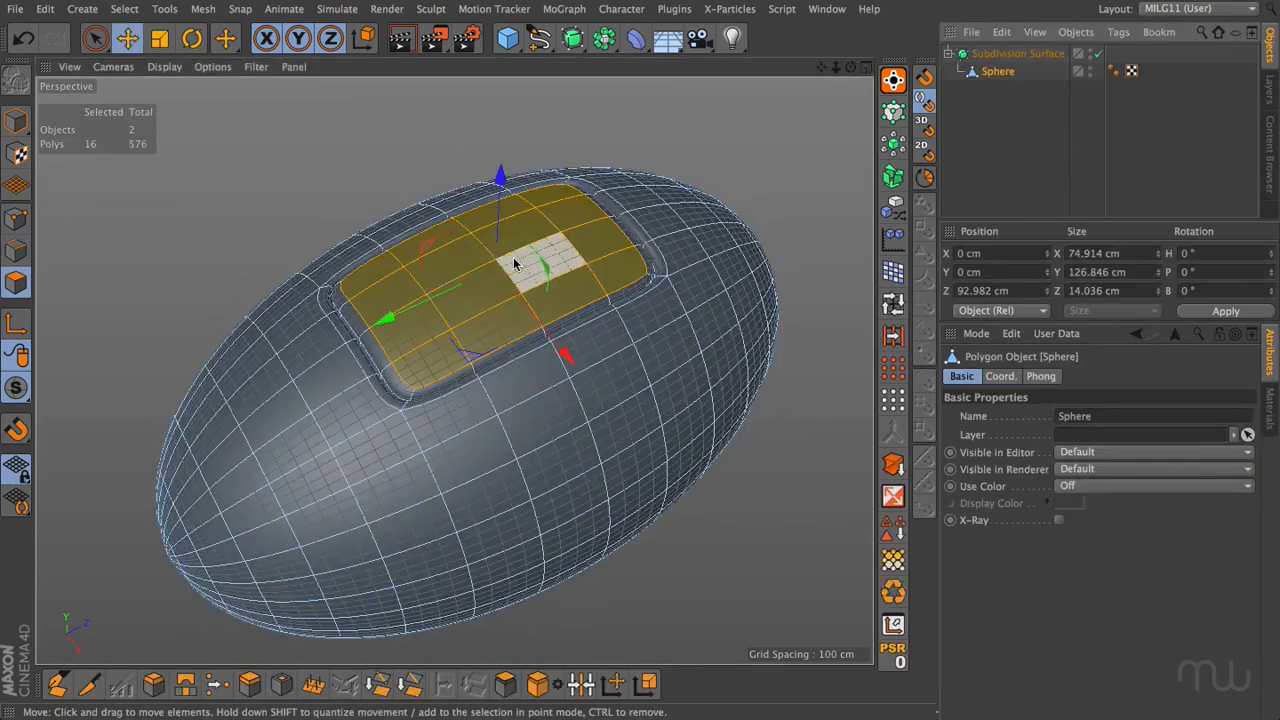
left_click(128, 12)
left_click(170, 315)
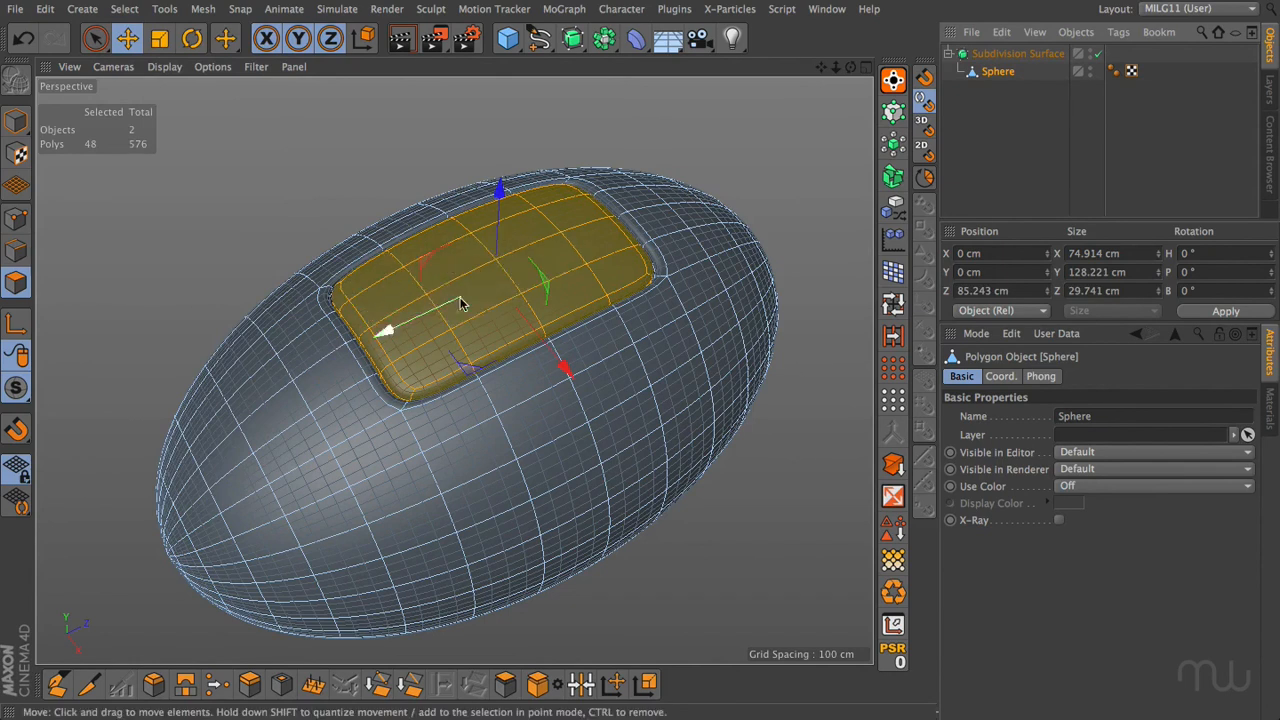
left_click_drag(498, 189, 503, 171)
Deselect the panel and render the view to examine the raised panel and its gap
mouse_move(553, 279)
left_mouse_down("alt")
mouse_move(483, 143)
mouse_move(552, 272)
left_mouse_up("alt")
left_click(767, 143)
key("ctrl+r")
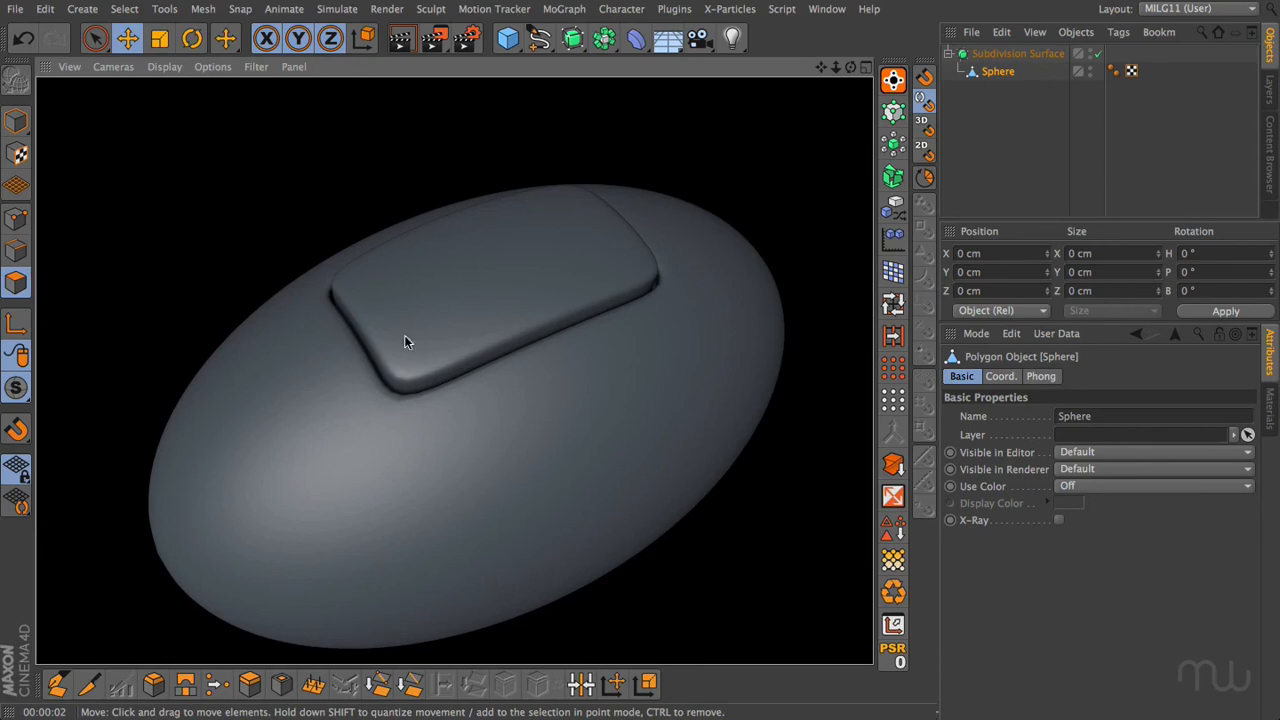
left_click(727, 174)
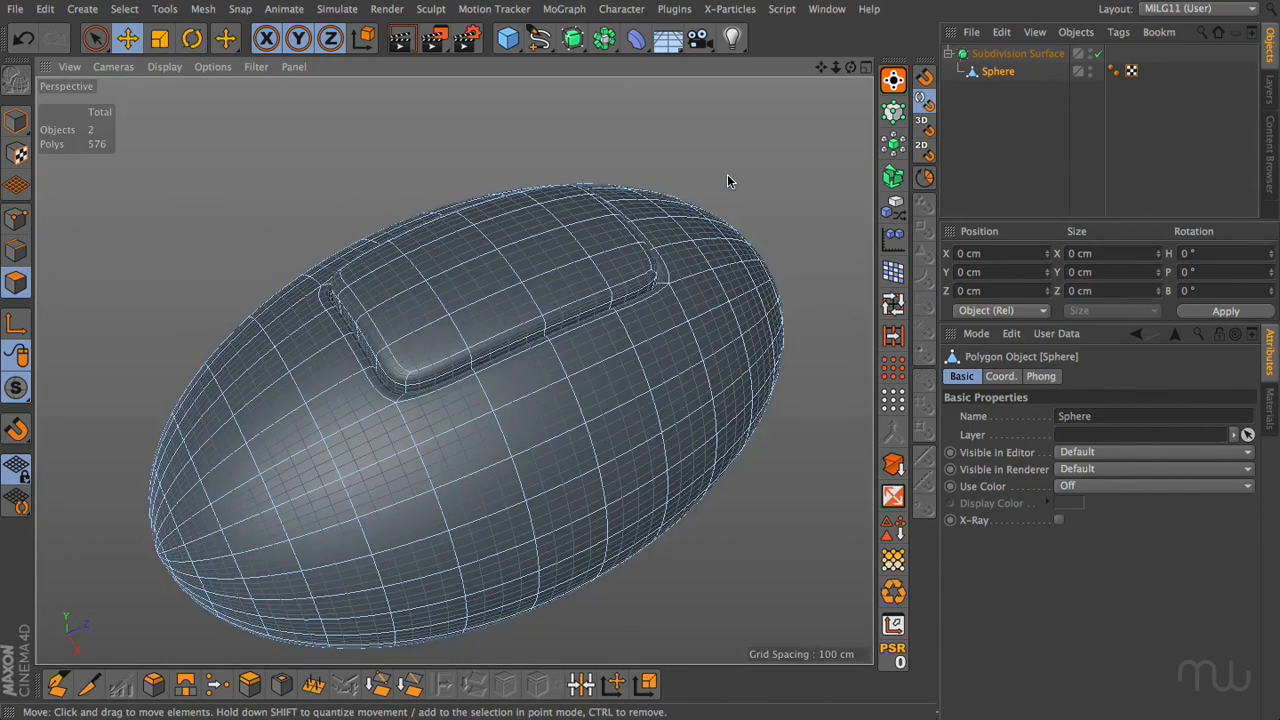